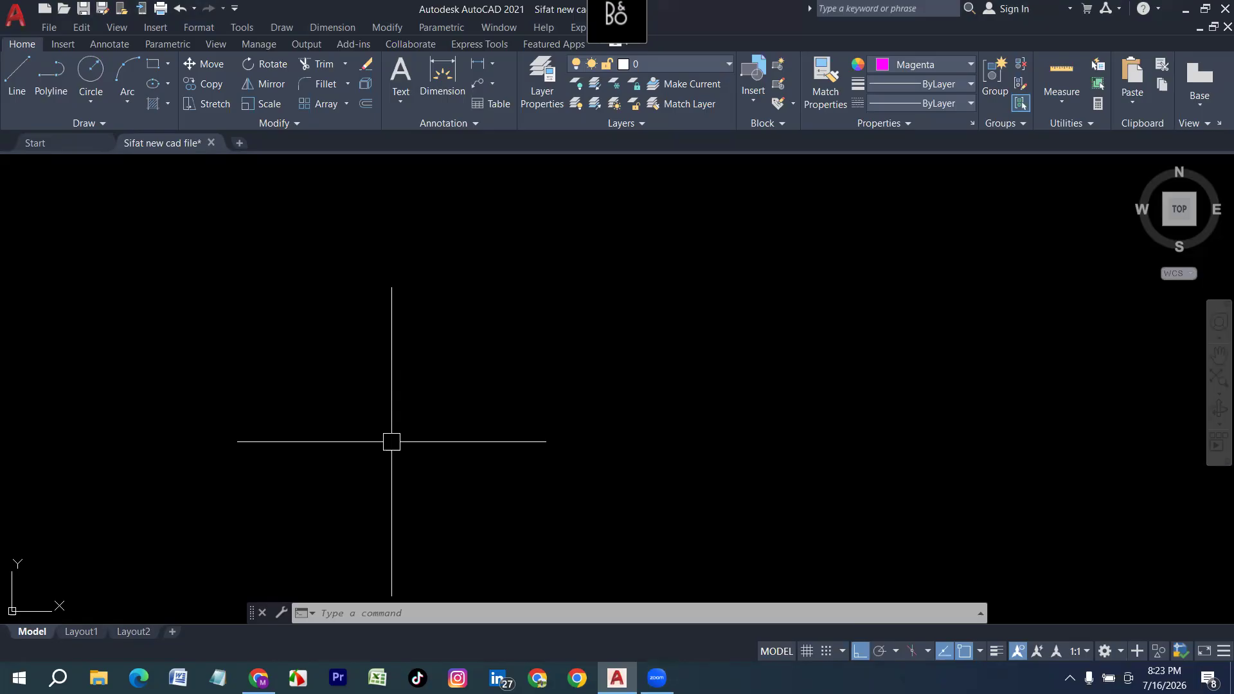
Draw a 12" by 12" rectangle in the empty model space for the first column.
{"action": "type", "text": "ec"}
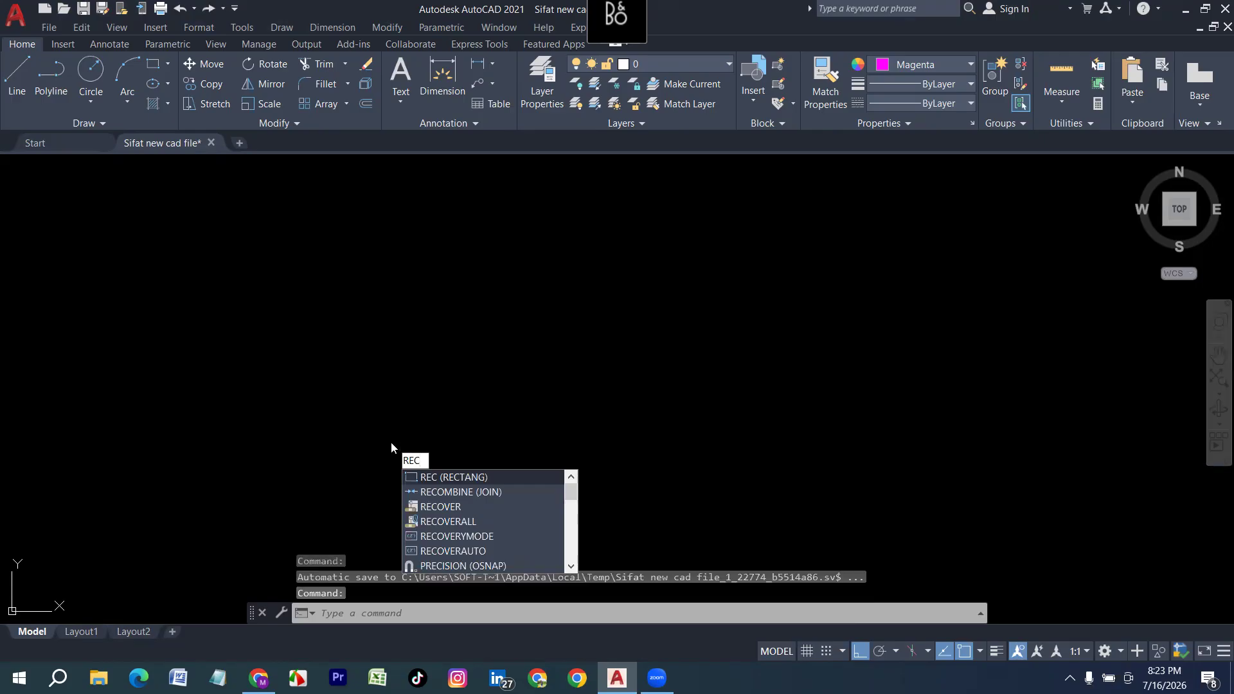
{"action": "key", "text": "Return"}
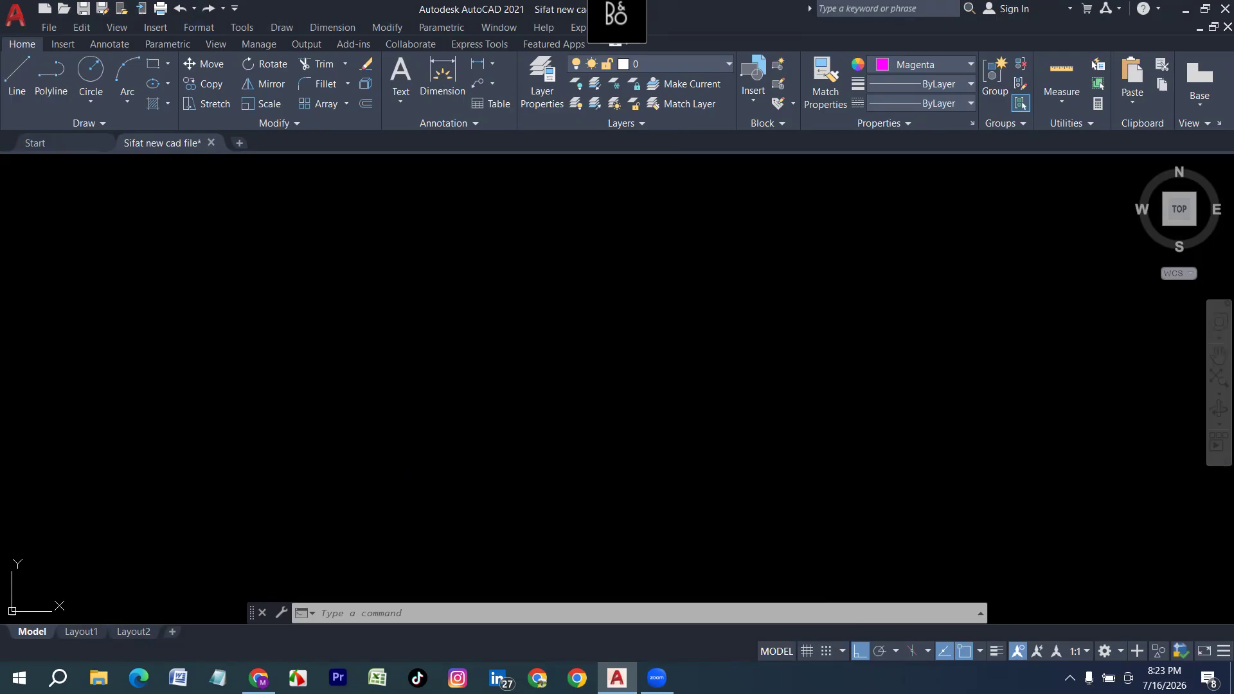
{"action": "left_click", "coordinate": [259, 257]}
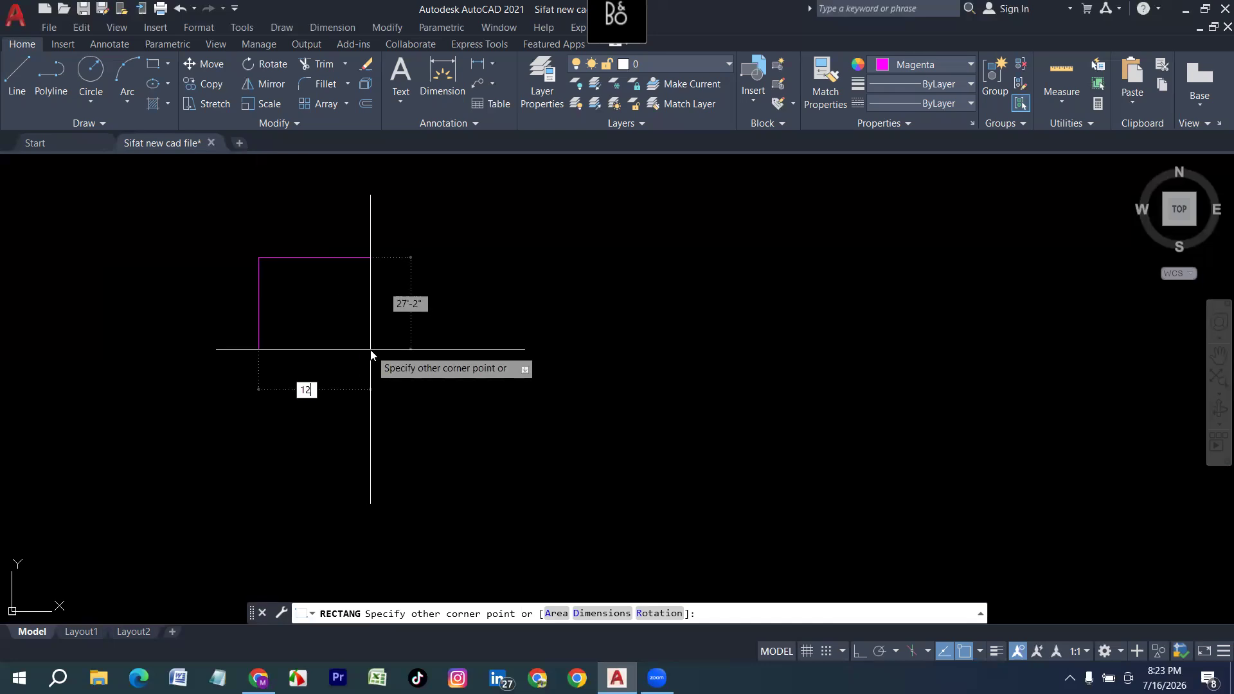
{"action": "type", "text": "12"}
{"action": "key", "text": "Tab"}
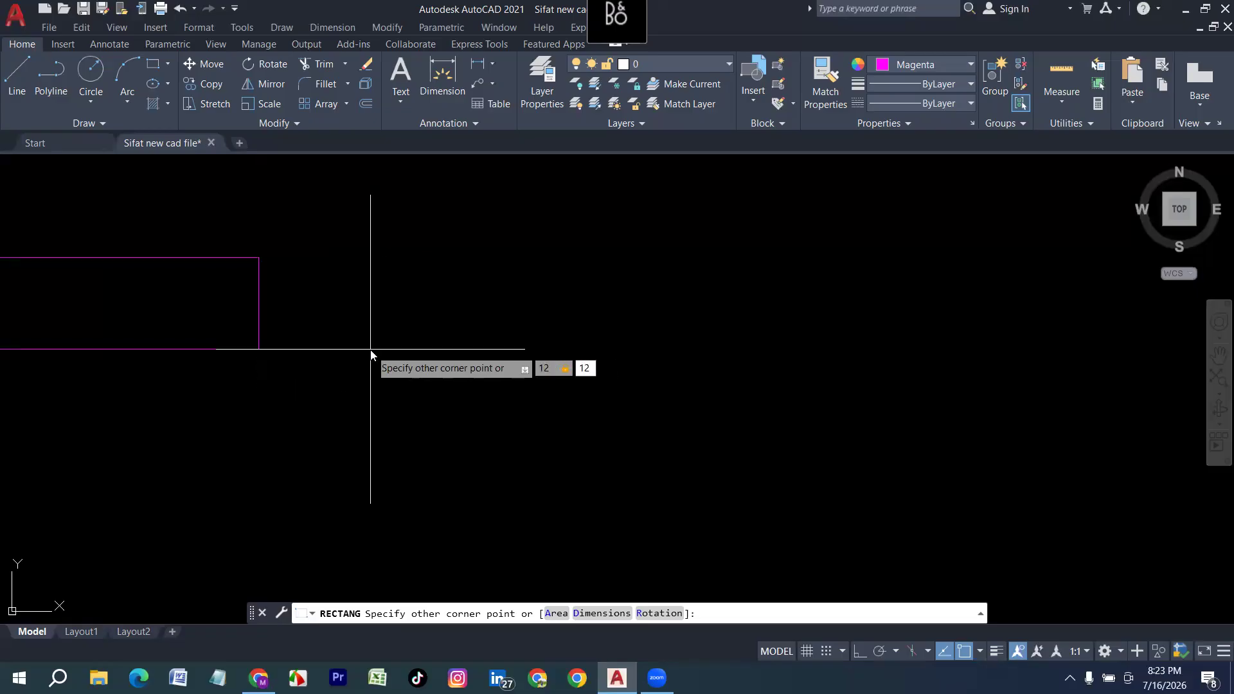
{"action": "type", "text": "12"}
{"action": "key", "text": "Return"}
Copy the small square 12' horizontally to the right, using its upper-left corner as base point.
{"action": "scroll", "coordinate": [243, 270], "scroll_direction": "up", "scroll_amount": 6}
{"action": "middle_click_drag", "start_coordinate": [317, 234], "coordinate": [276, 318]}
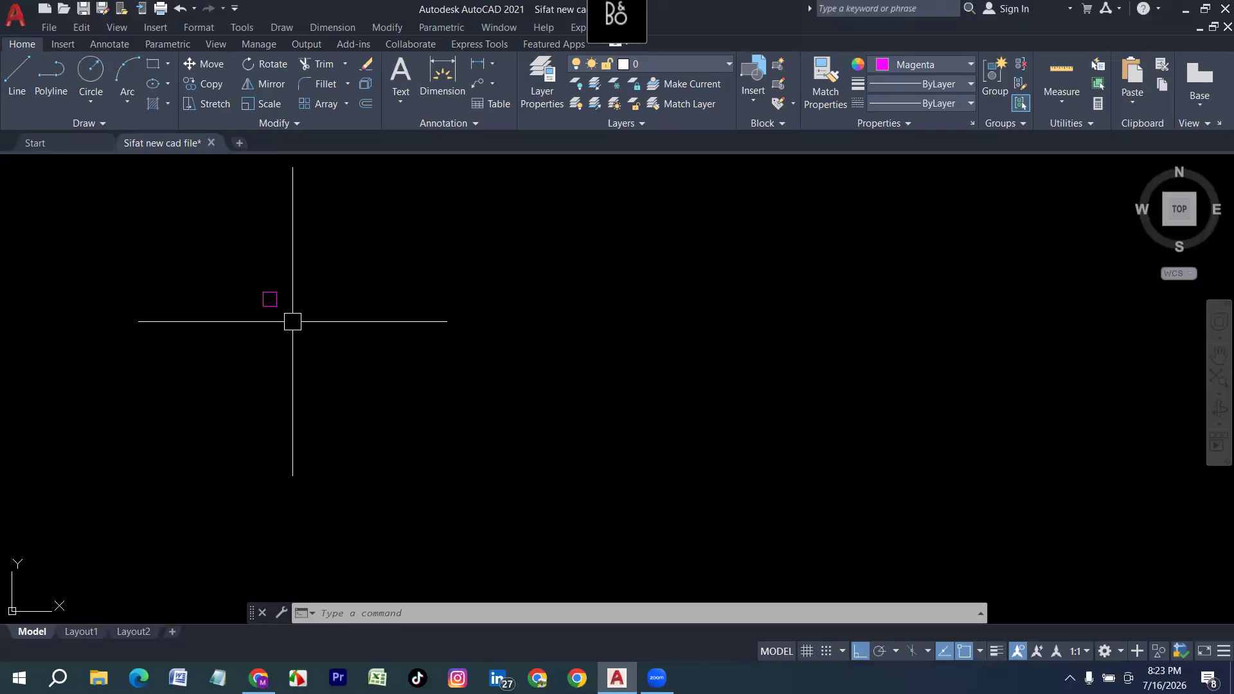
{"action": "scroll", "coordinate": [283, 331], "scroll_direction": "up", "scroll_amount": 2}
{"action": "left_click", "coordinate": [278, 313]}
{"action": "left_click", "coordinate": [217, 253]}
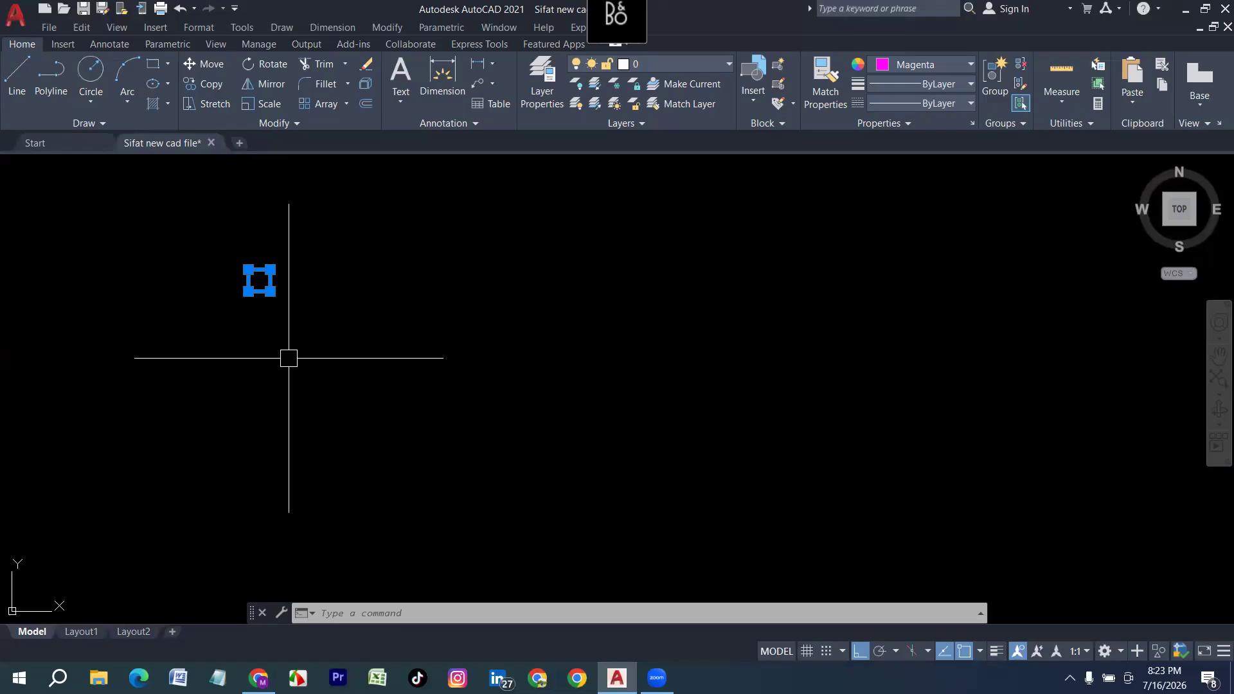
{"action": "type", "text": "cp"}
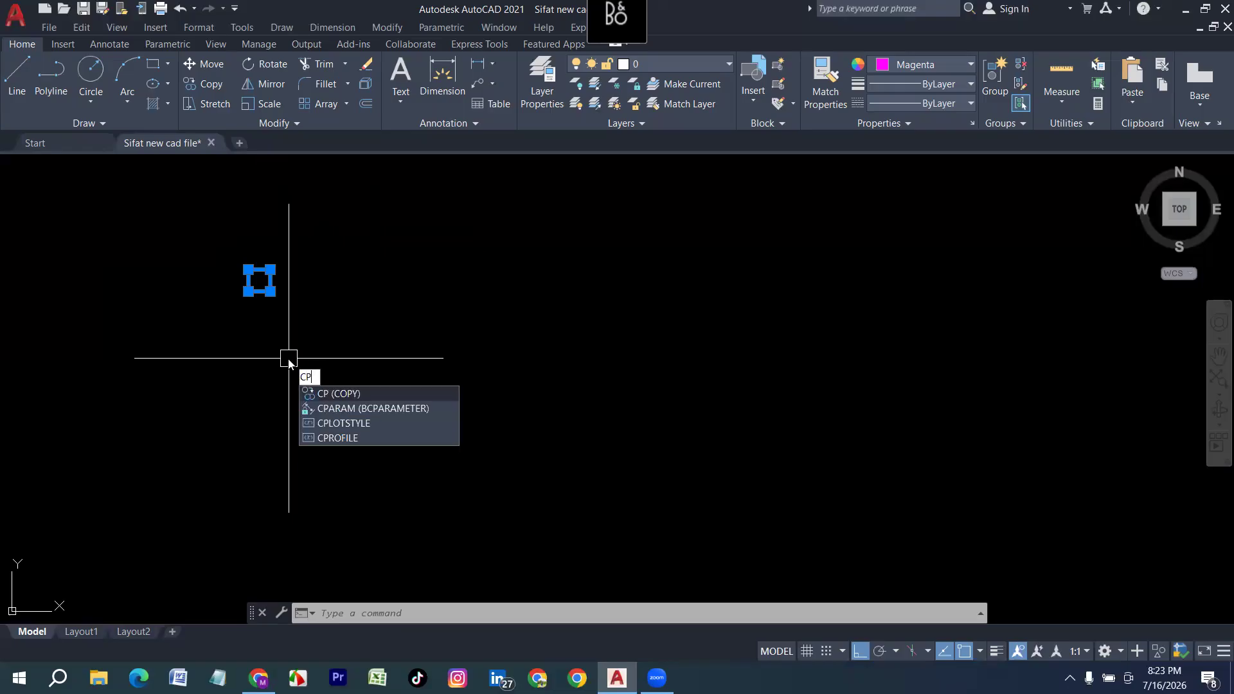
{"action": "key", "text": "Return"}
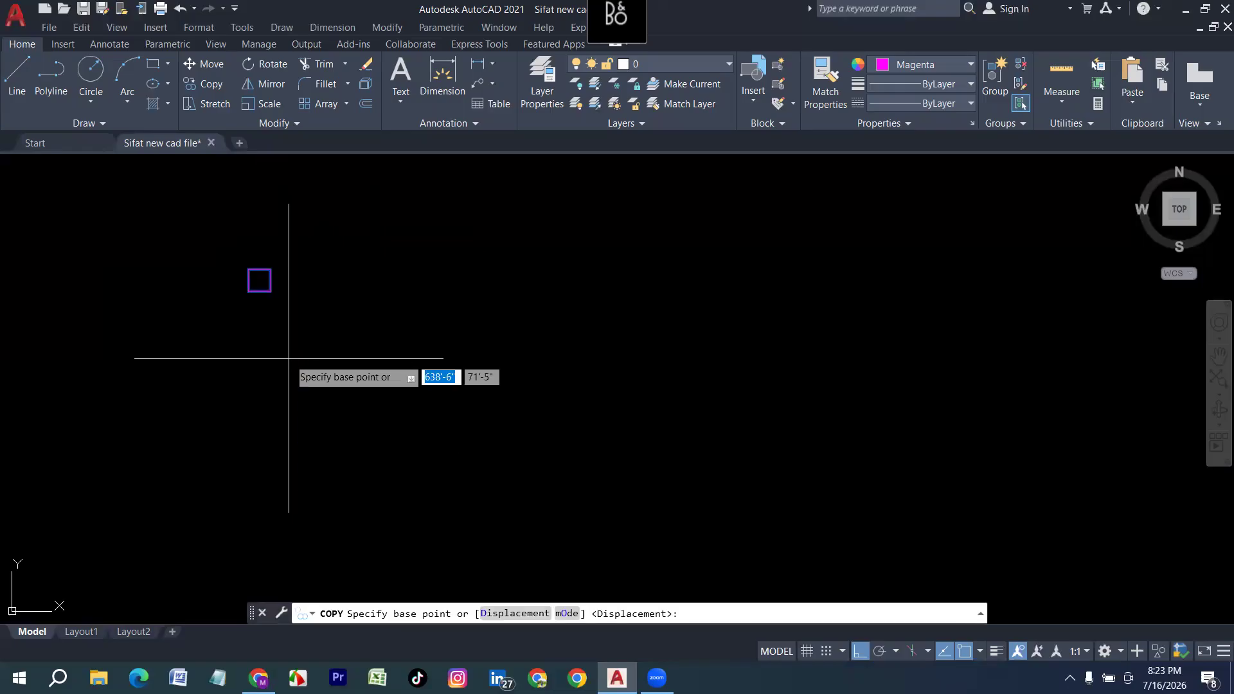
{"action": "left_click", "coordinate": [249, 269]}
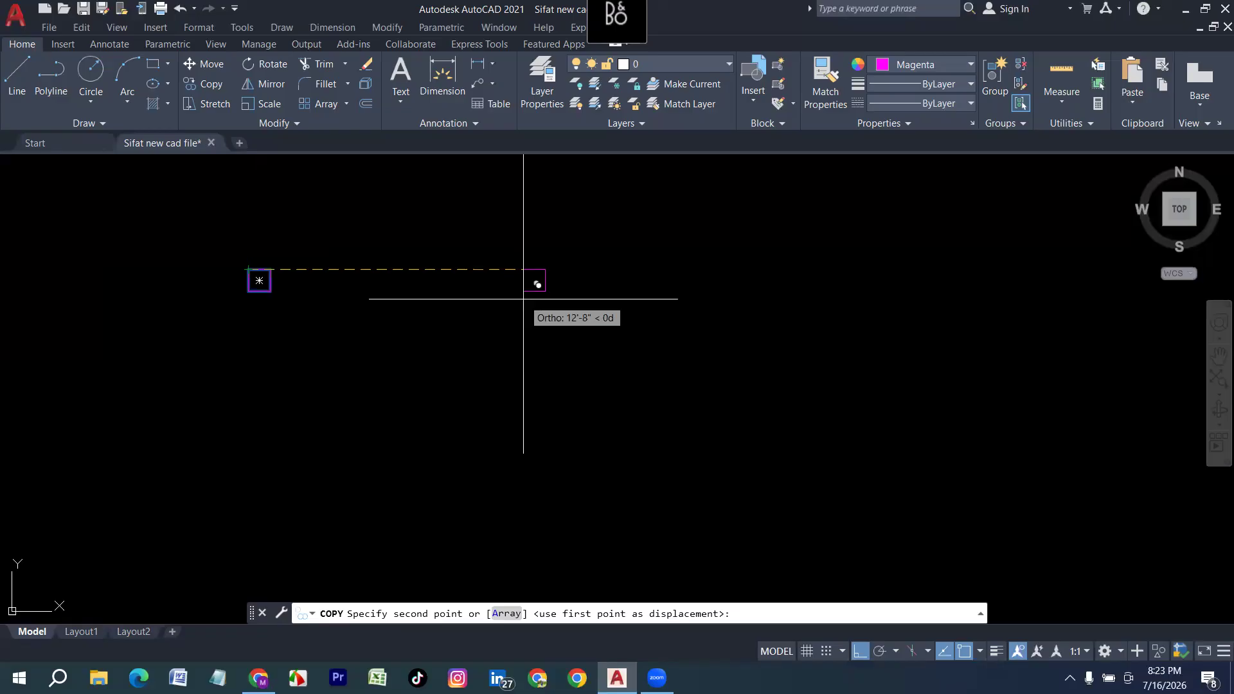
{"action": "type", "text": "12"}
{"action": "key", "text": "Return"}
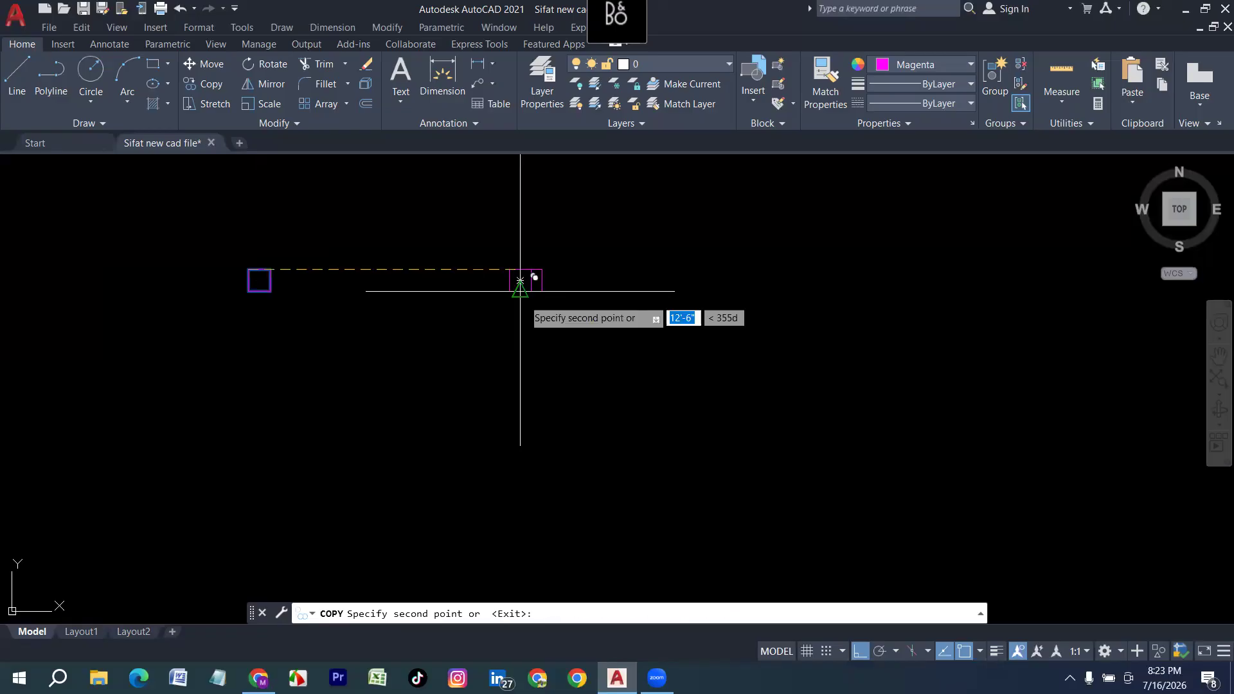
{"action": "key", "text": "Return"}
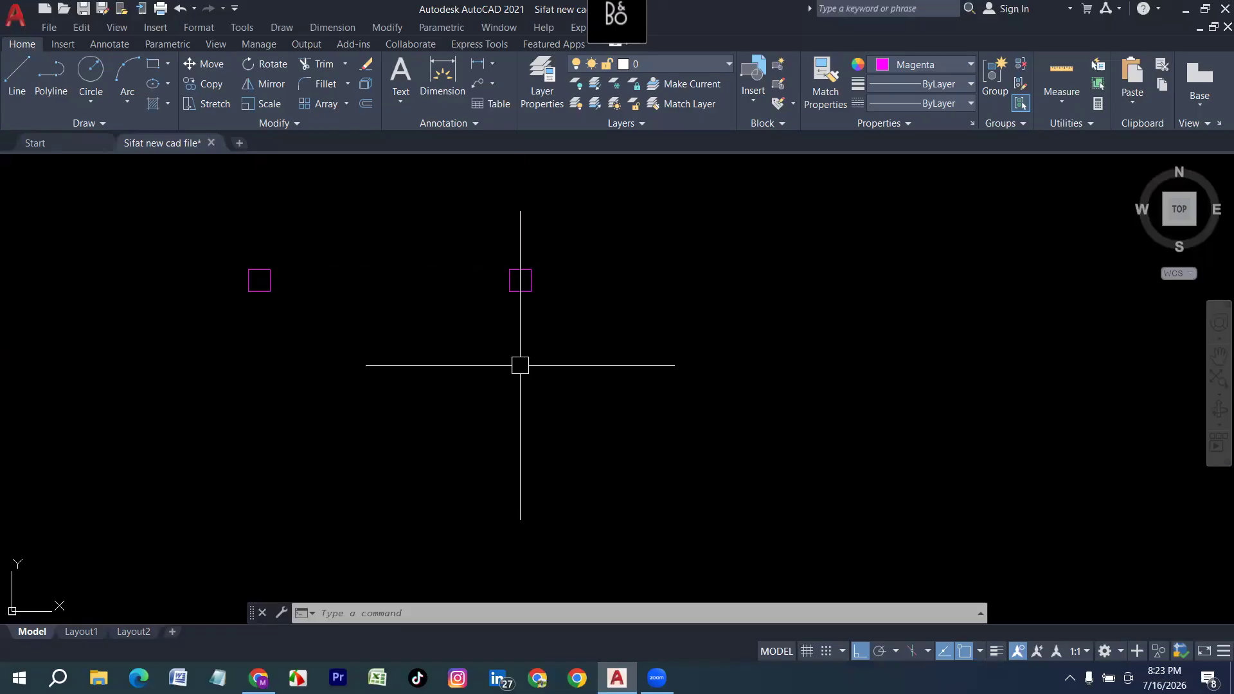
{"action": "left_click", "coordinate": [600, 358]}
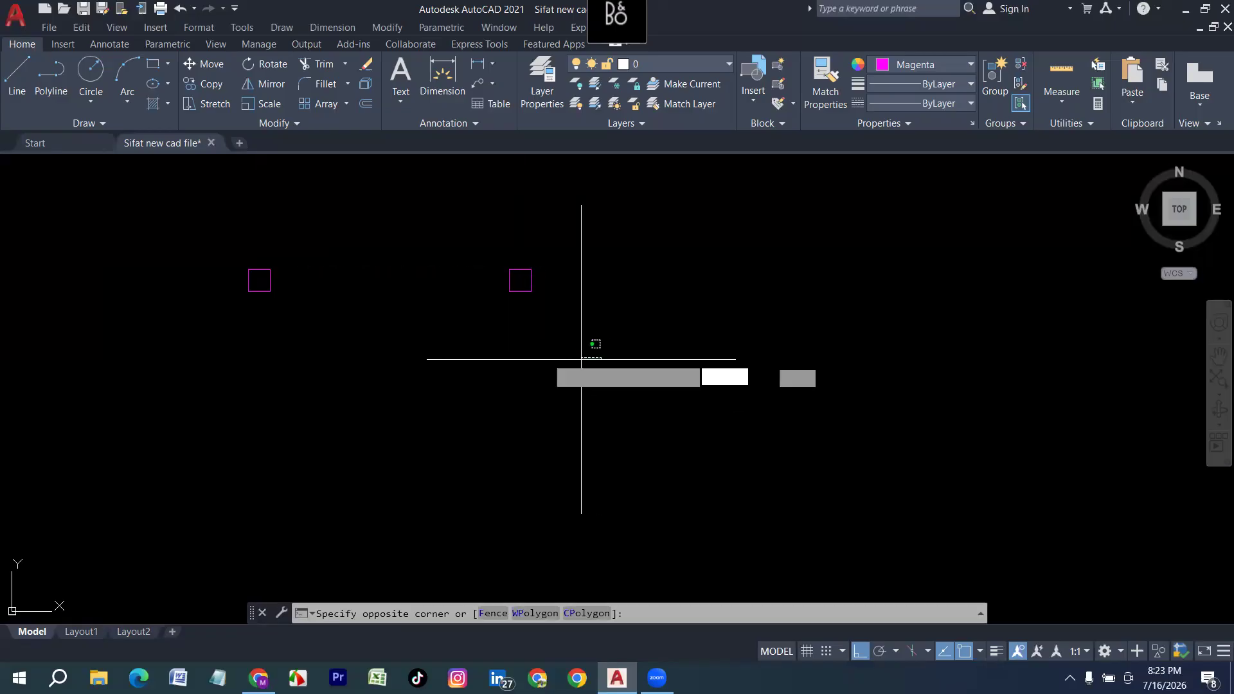
{"action": "left_click", "coordinate": [224, 221]}
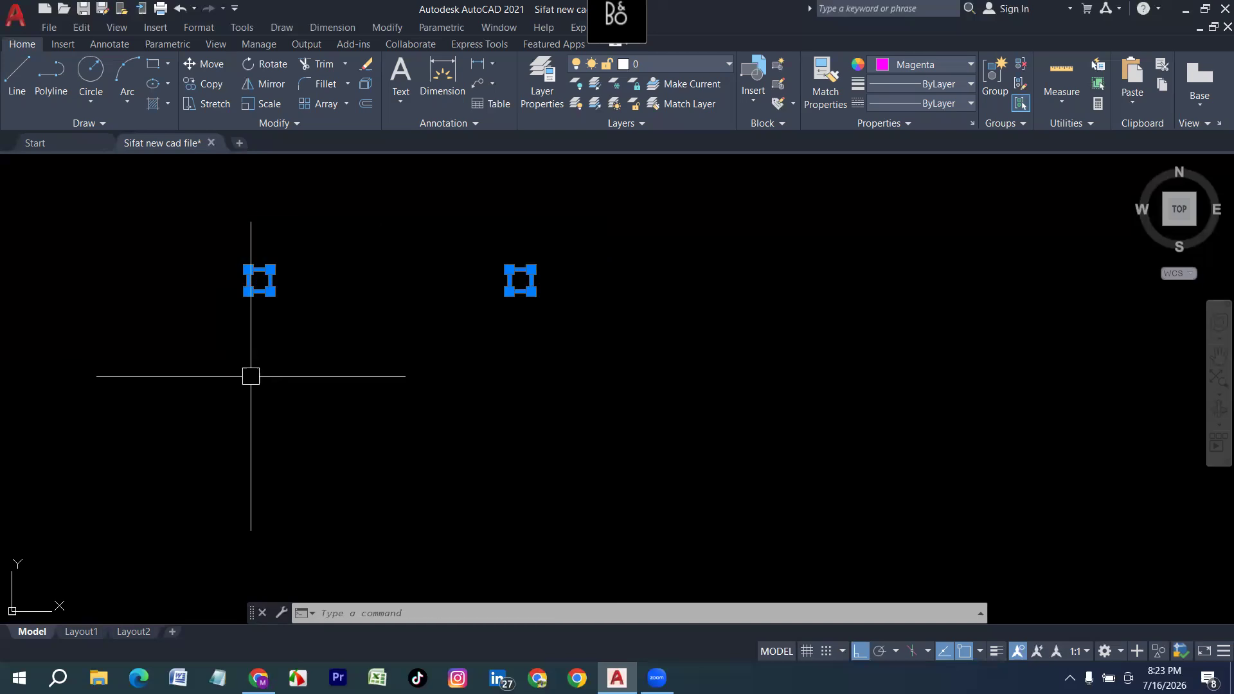
{"action": "key", "text": "Escape"}
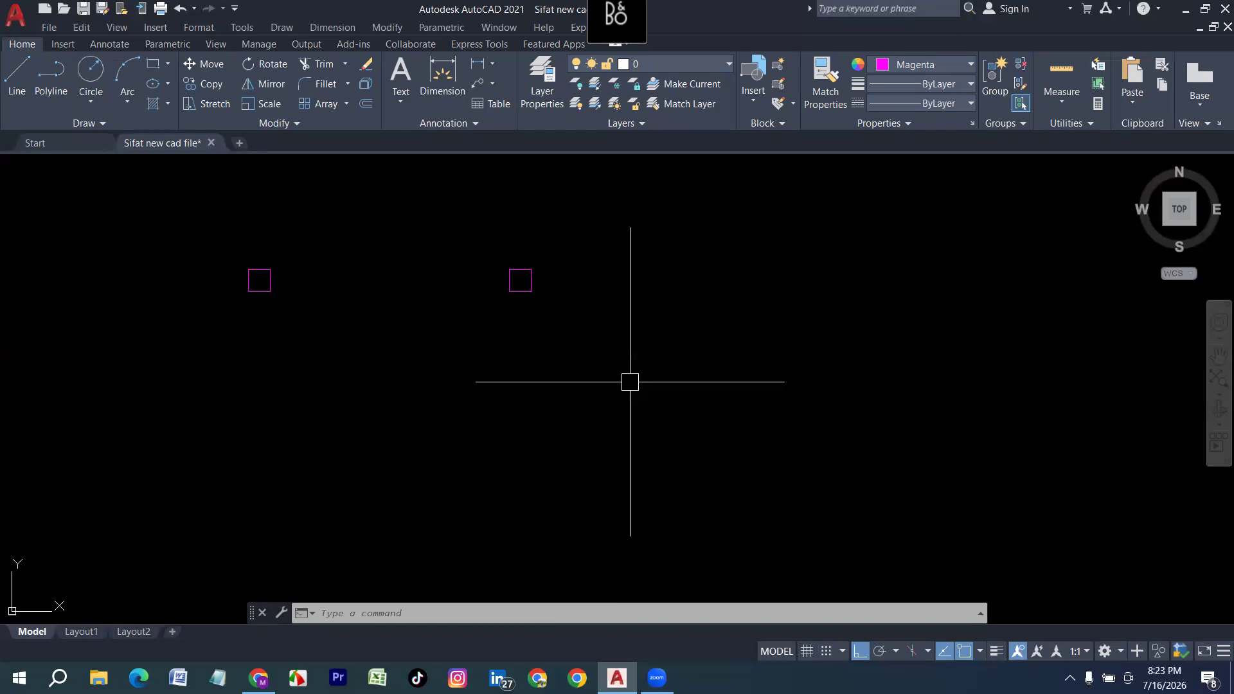
{"action": "left_click", "coordinate": [621, 367]}
{"action": "left_click", "coordinate": [621, 367]}
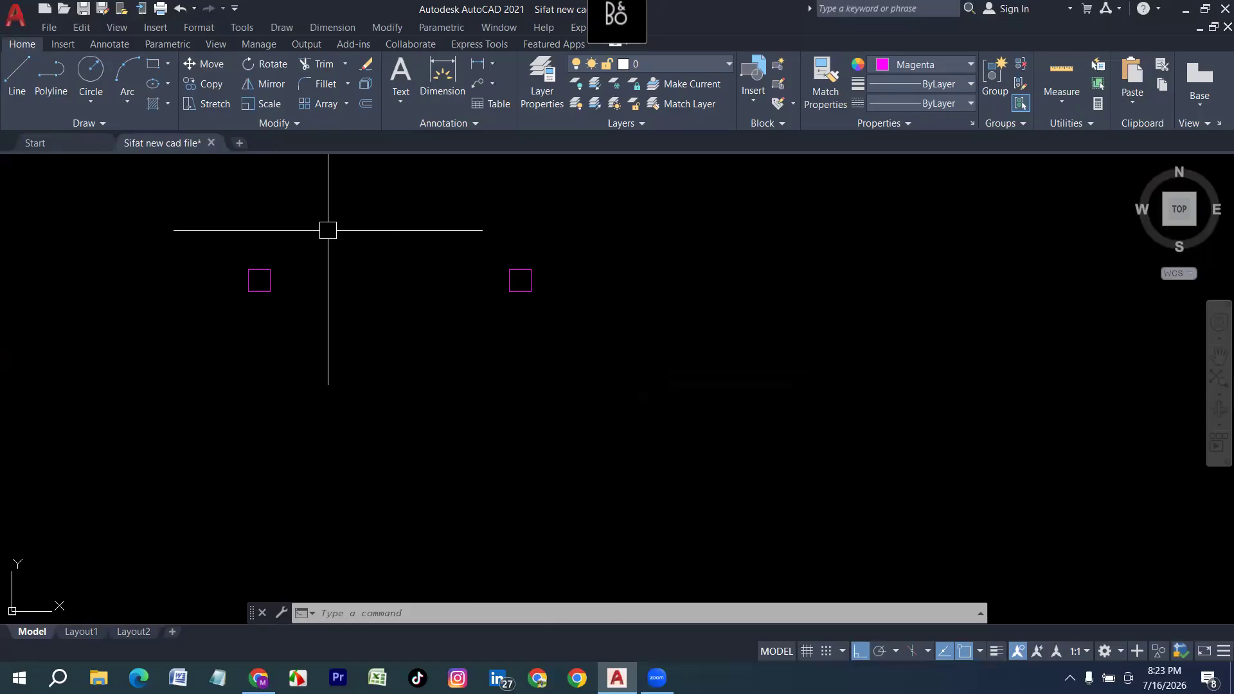
Copy both small squares 12' straight down from the upper-left corner of the left square to form the lower pair.
{"action": "left_click", "coordinate": [680, 380]}
{"action": "left_click", "coordinate": [209, 184]}
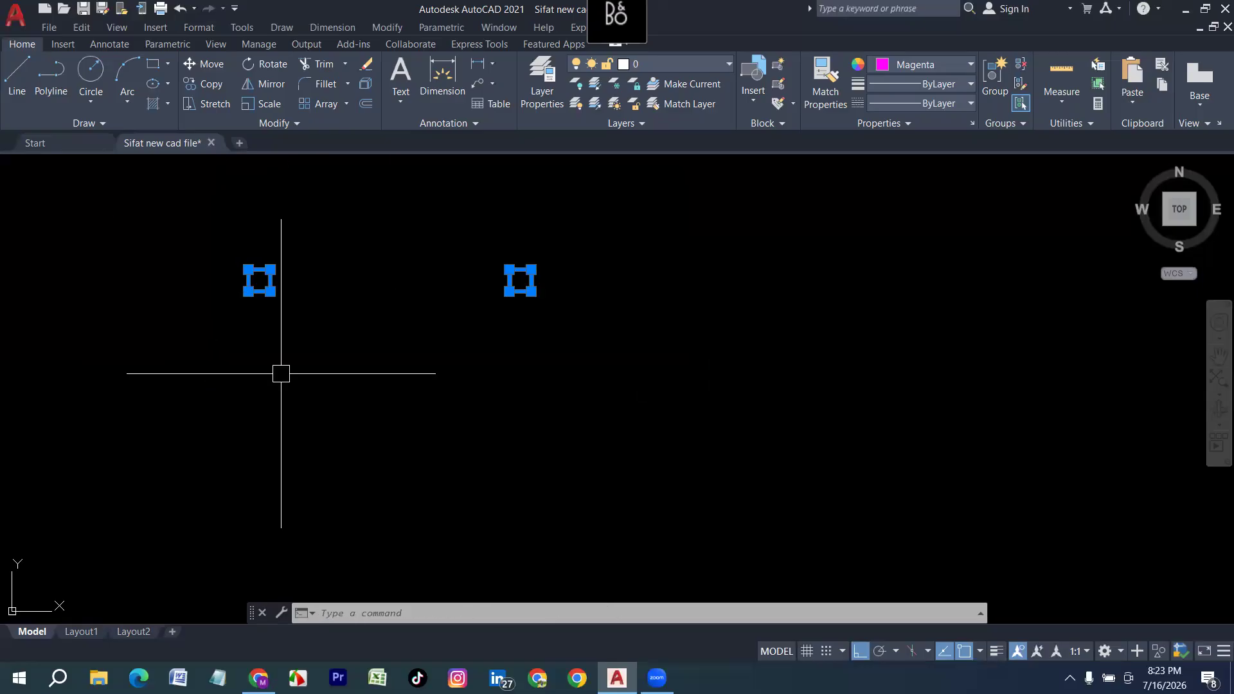
{"action": "type", "text": "cp"}
{"action": "key", "text": "Return"}
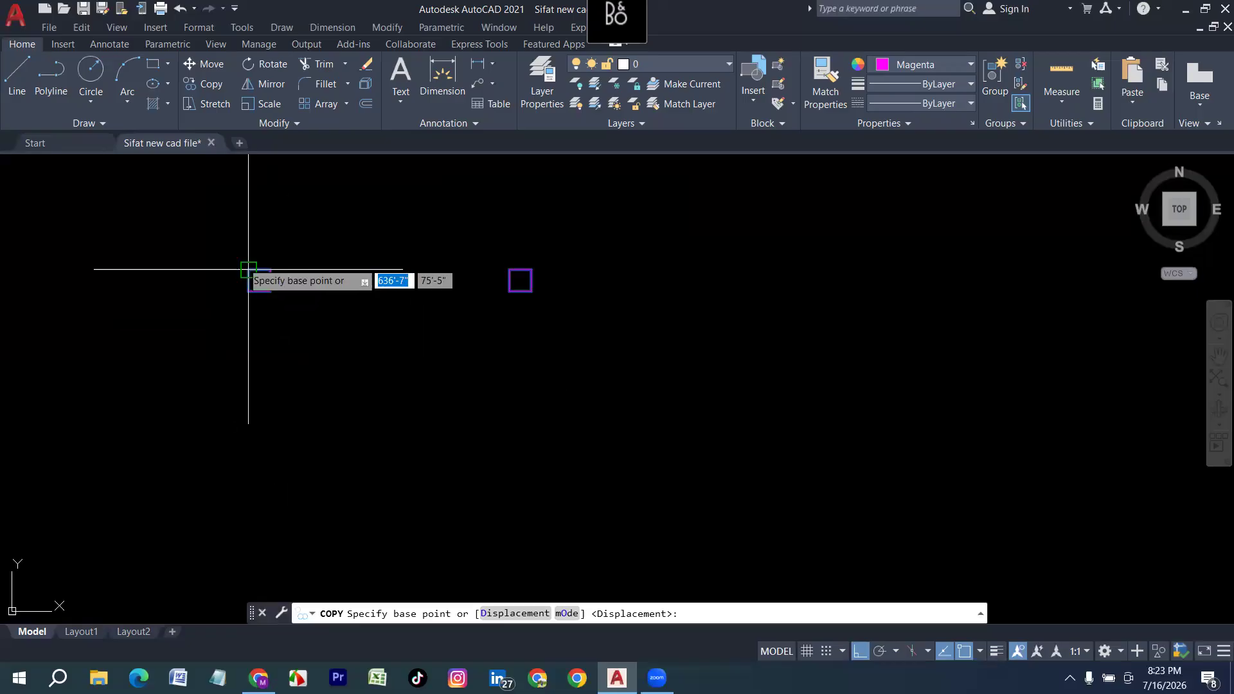
{"action": "left_click", "coordinate": [248, 269]}
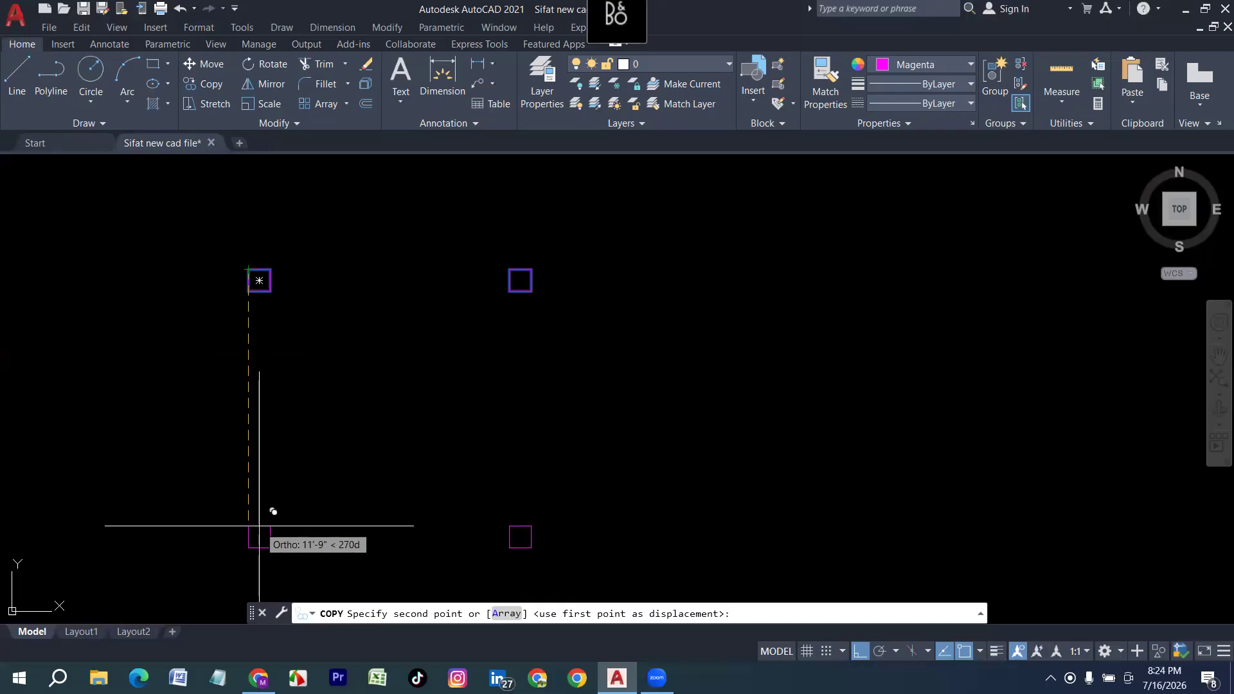
{"action": "type", "text": "12"}
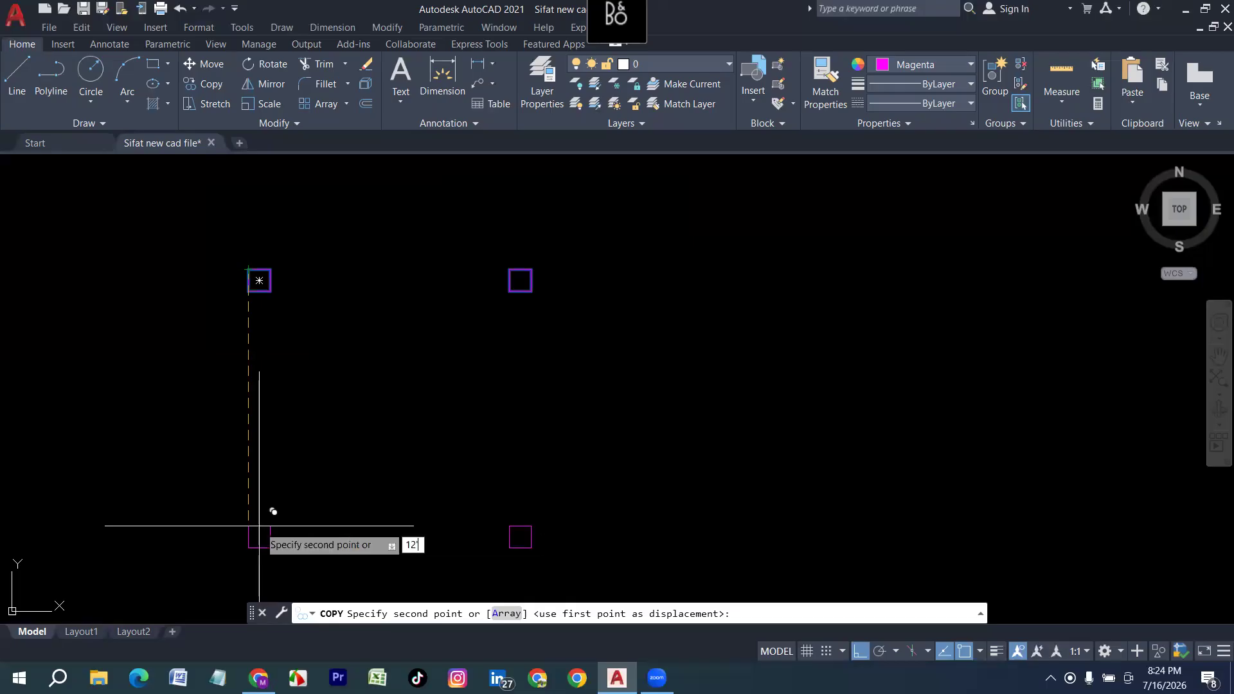
{"action": "key", "text": "Return"}
{"action": "key", "text": "Return"}
Change the colour of all four small squares to ByLayer.
{"action": "middle_click_drag", "start_coordinate": [561, 410], "coordinate": [385, 406]}
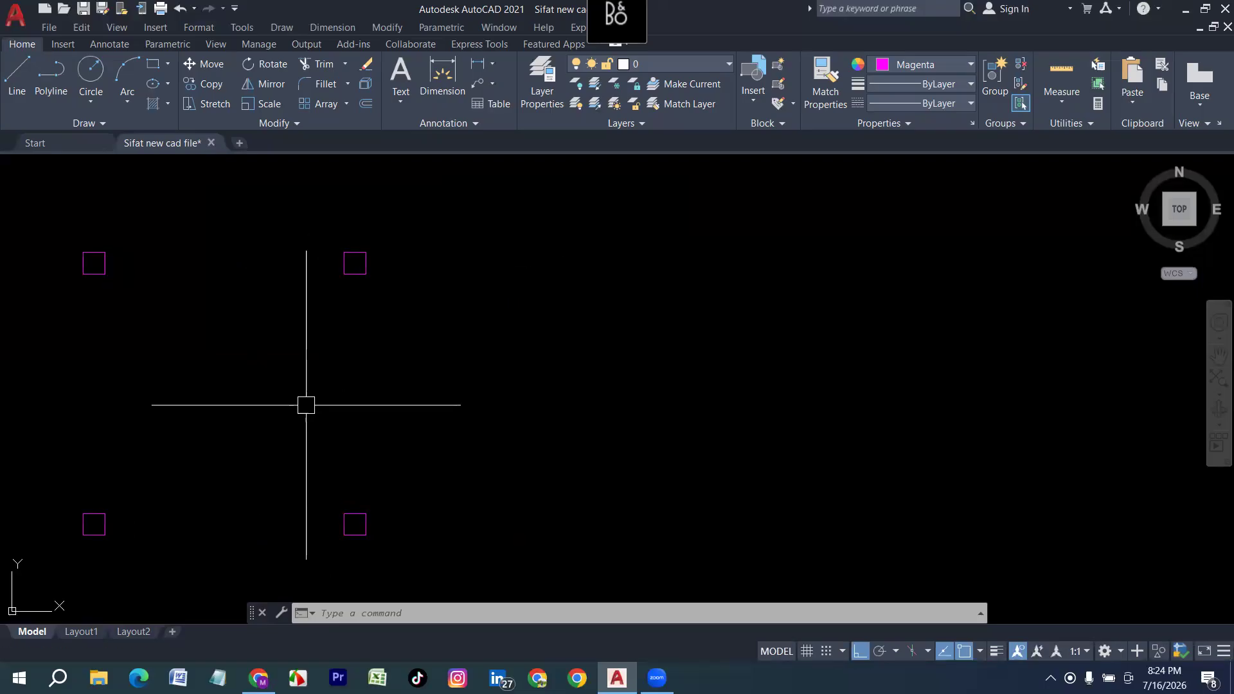
{"action": "scroll", "coordinate": [281, 341], "scroll_direction": "down", "scroll_amount": 2}
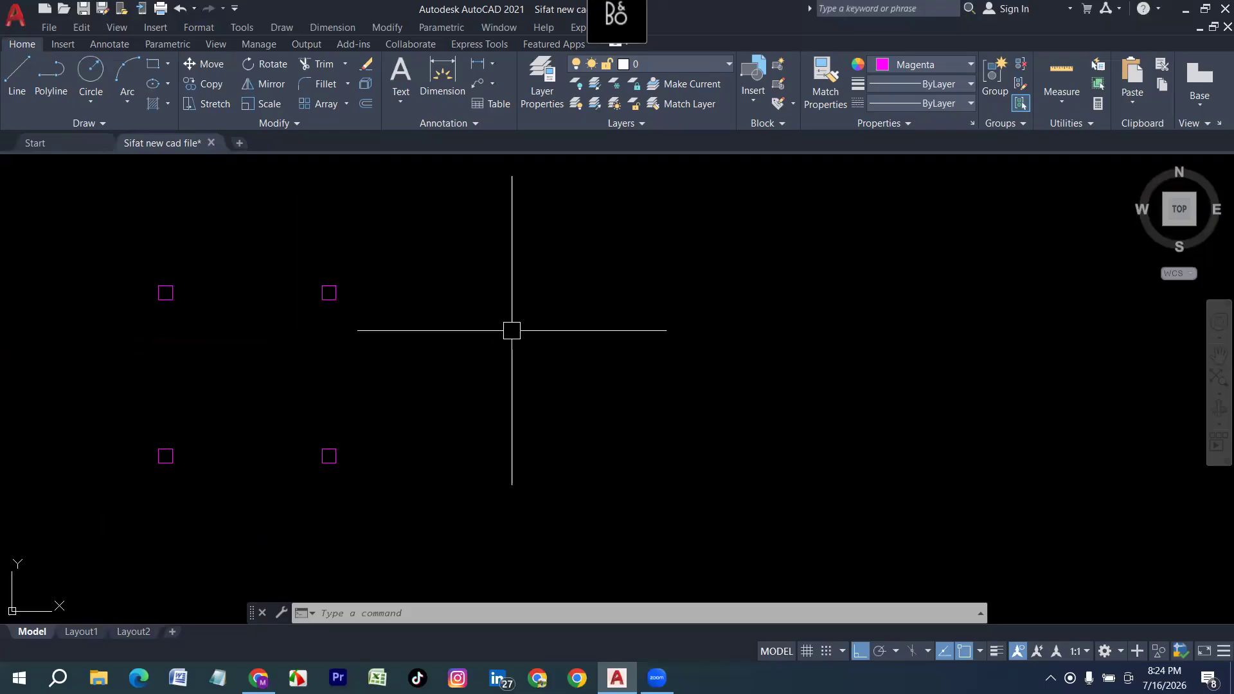
{"action": "type", "text": "l"}
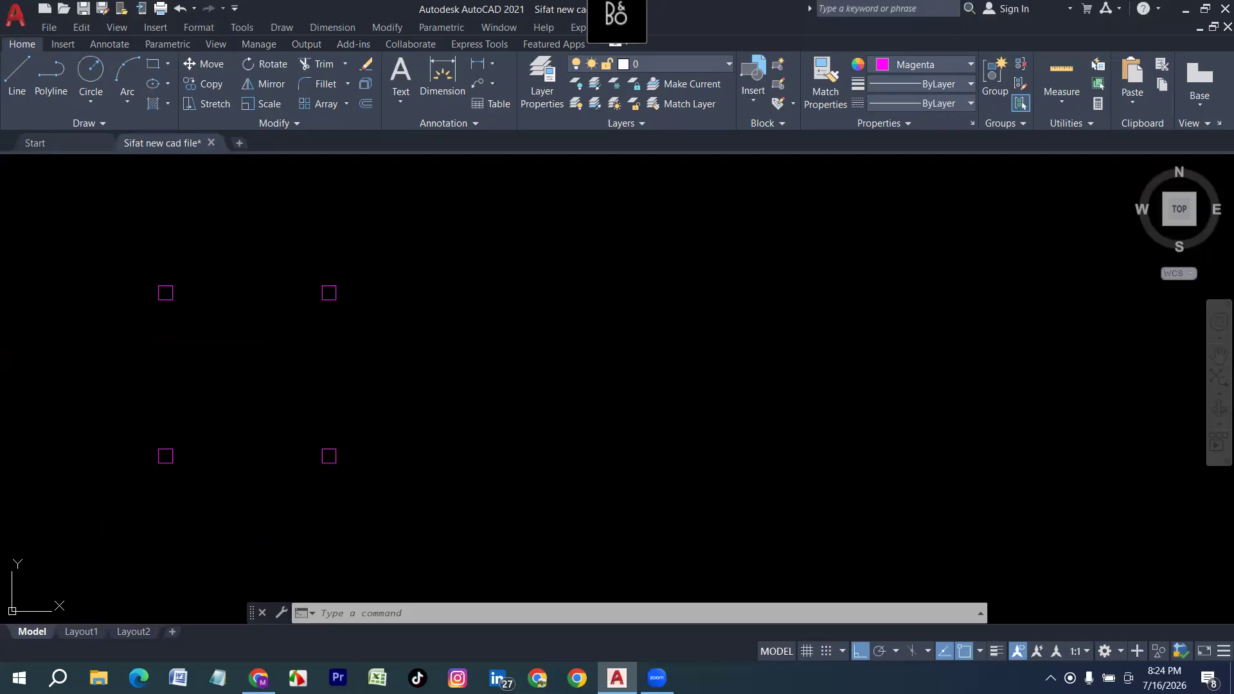
{"action": "left_click", "coordinate": [559, 377]}
{"action": "left_click", "coordinate": [460, 523]}
{"action": "left_click", "coordinate": [426, 508]}
{"action": "left_click", "coordinate": [112, 239]}
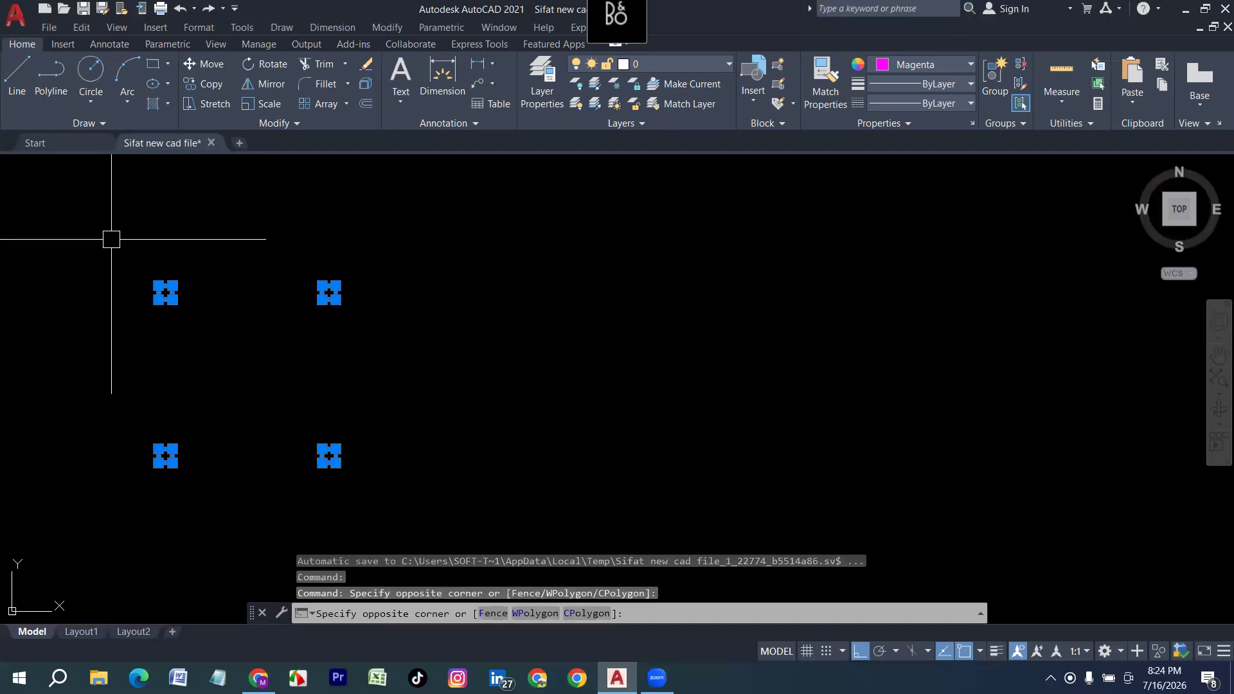
{"action": "left_click", "coordinate": [919, 64]}
{"action": "left_click", "coordinate": [925, 90]}
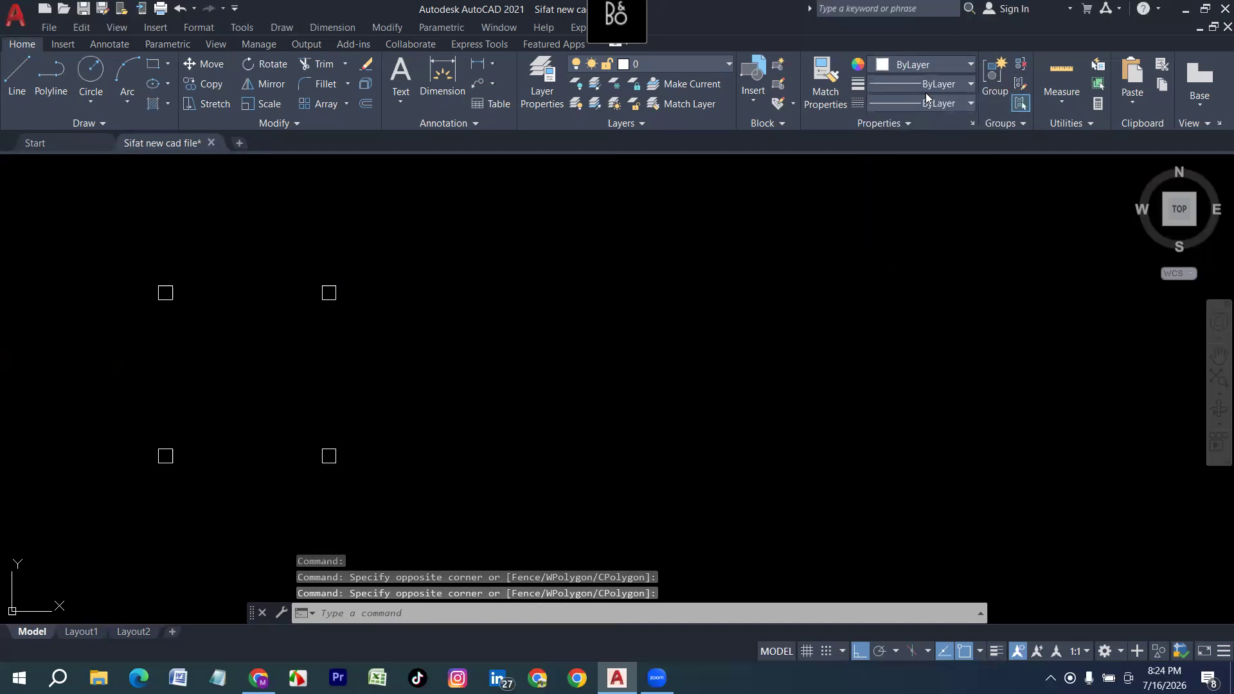
{"action": "left_click", "coordinate": [925, 64]}
{"action": "key", "text": "Escape"}
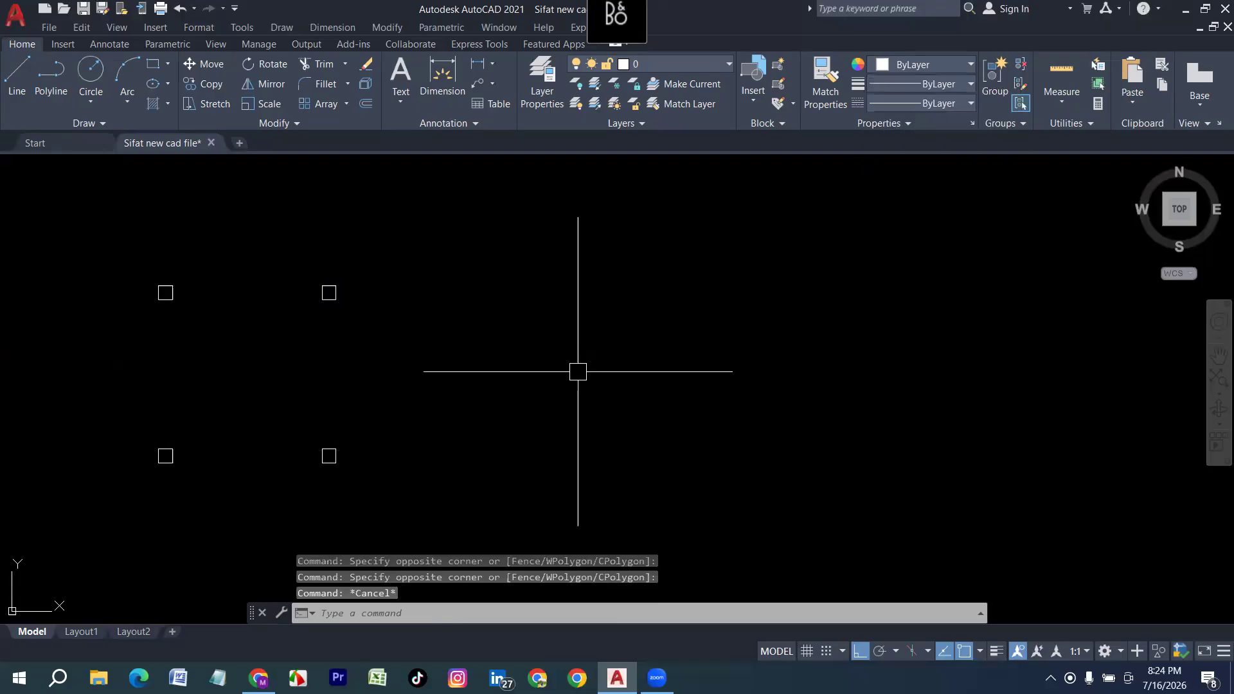
{"action": "middle_click_drag", "start_coordinate": [489, 358], "coordinate": [395, 339]}
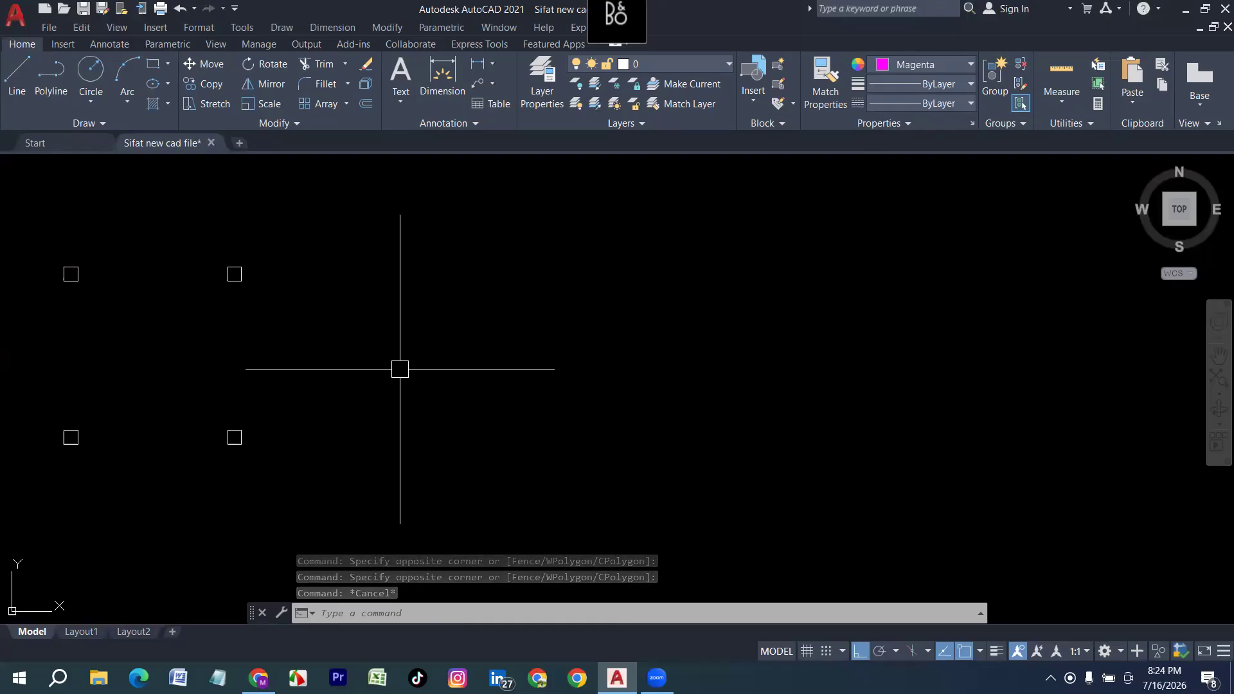
{"action": "type", "text": "REC"}
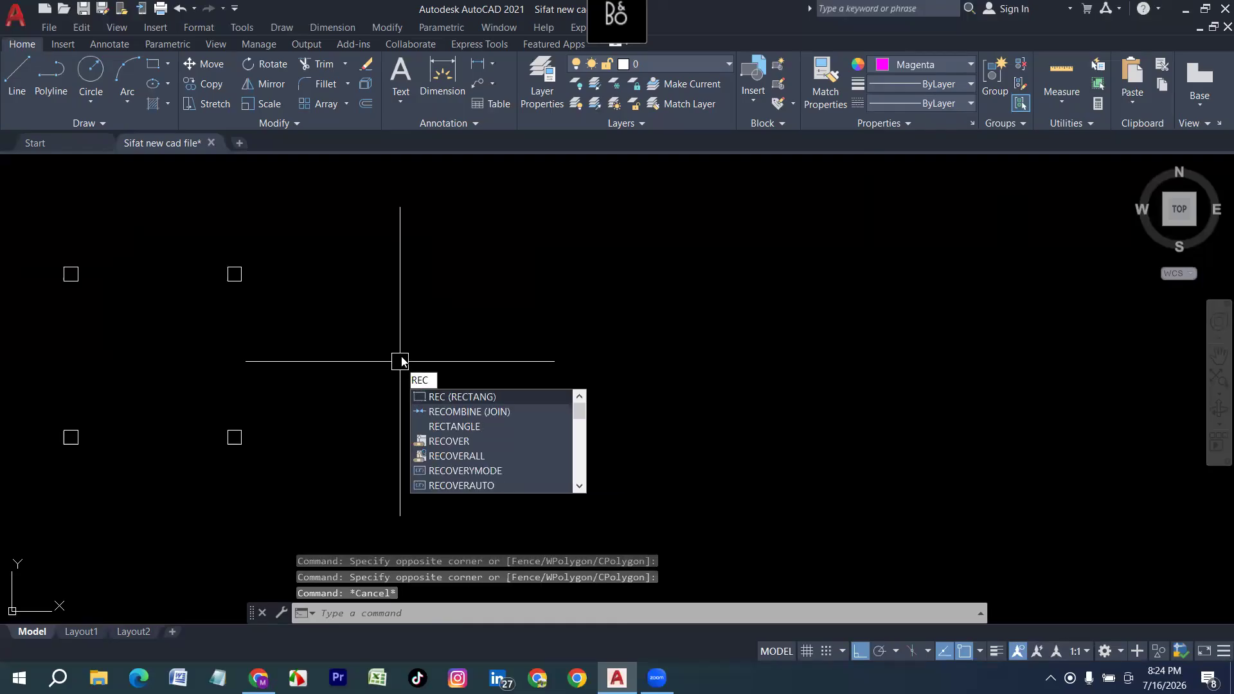
{"action": "key", "text": "Return"}
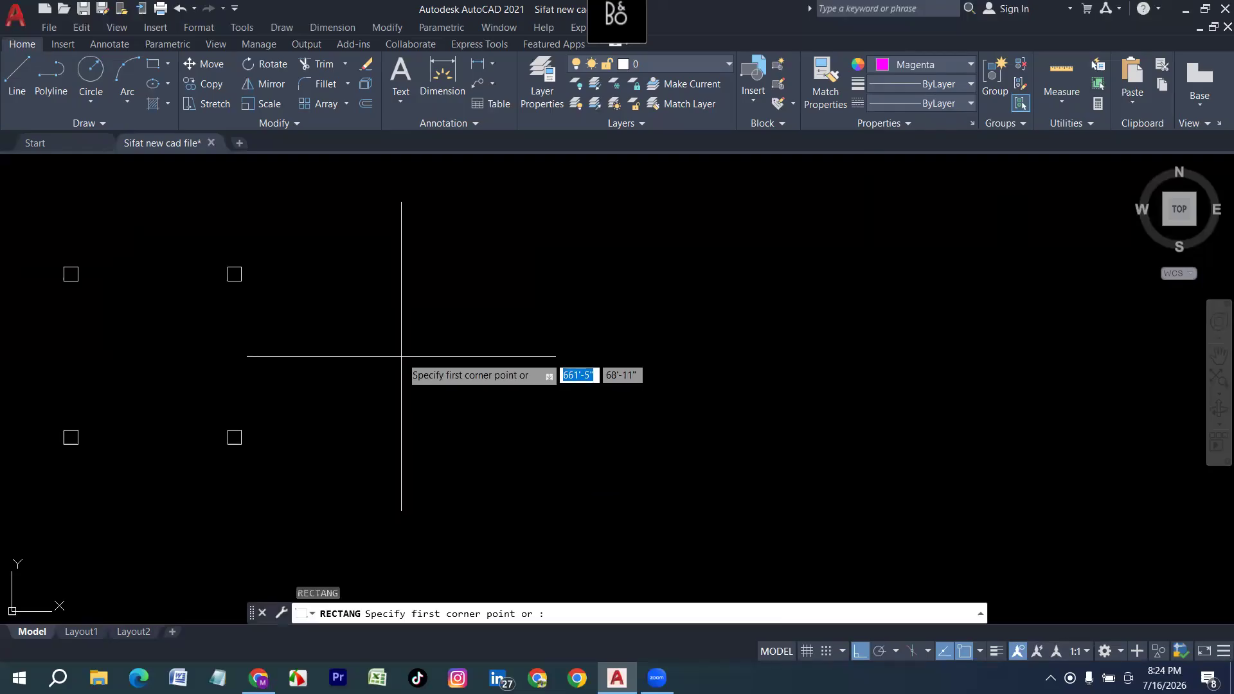
{"action": "left_click", "coordinate": [423, 263]}
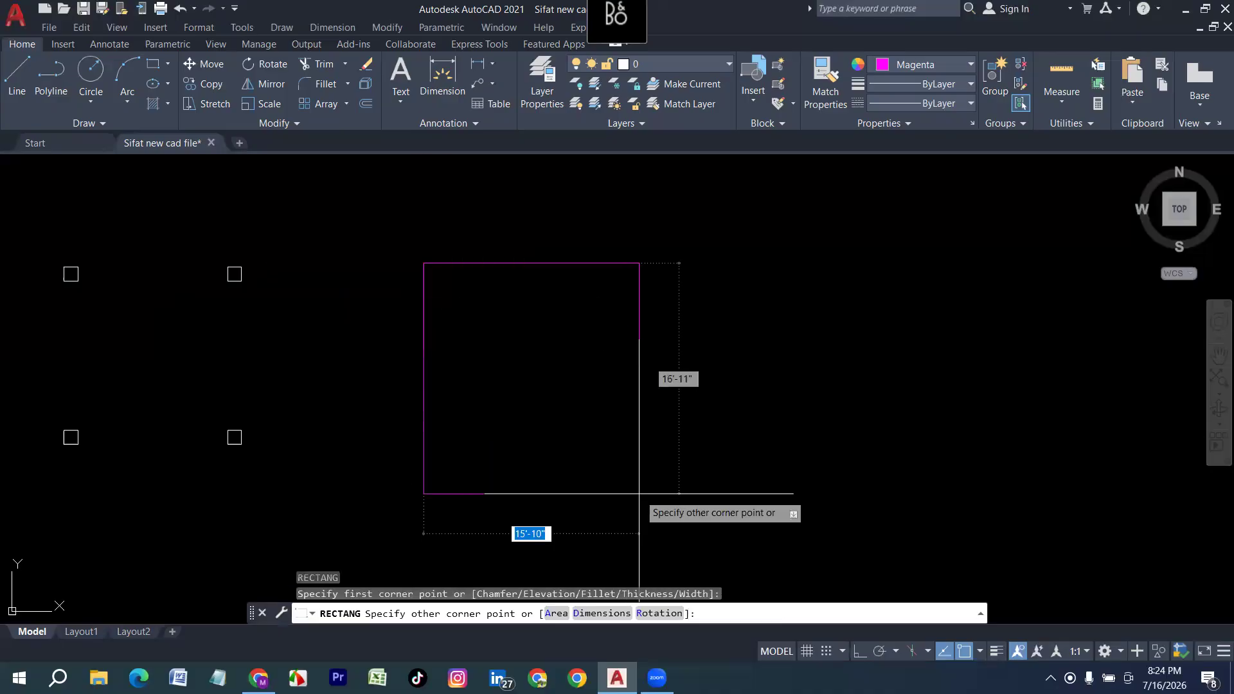
{"action": "key", "text": "Escape"}
Set the current colour to ByLayer and draw a 12' by 12' rectangle to the right of the four small squares.
{"action": "left_click", "coordinate": [969, 64]}
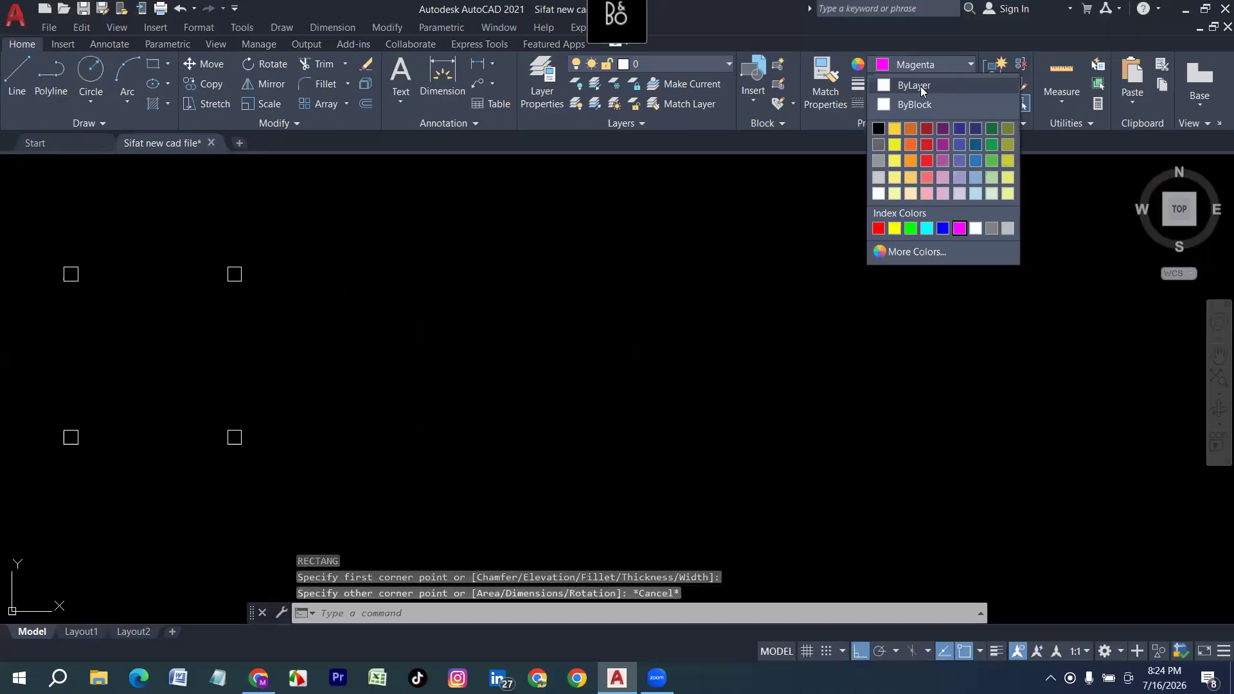
{"action": "left_click", "coordinate": [920, 86]}
{"action": "type", "text": "rec"}
{"action": "key", "text": "Return"}
{"action": "left_click", "coordinate": [431, 259]}
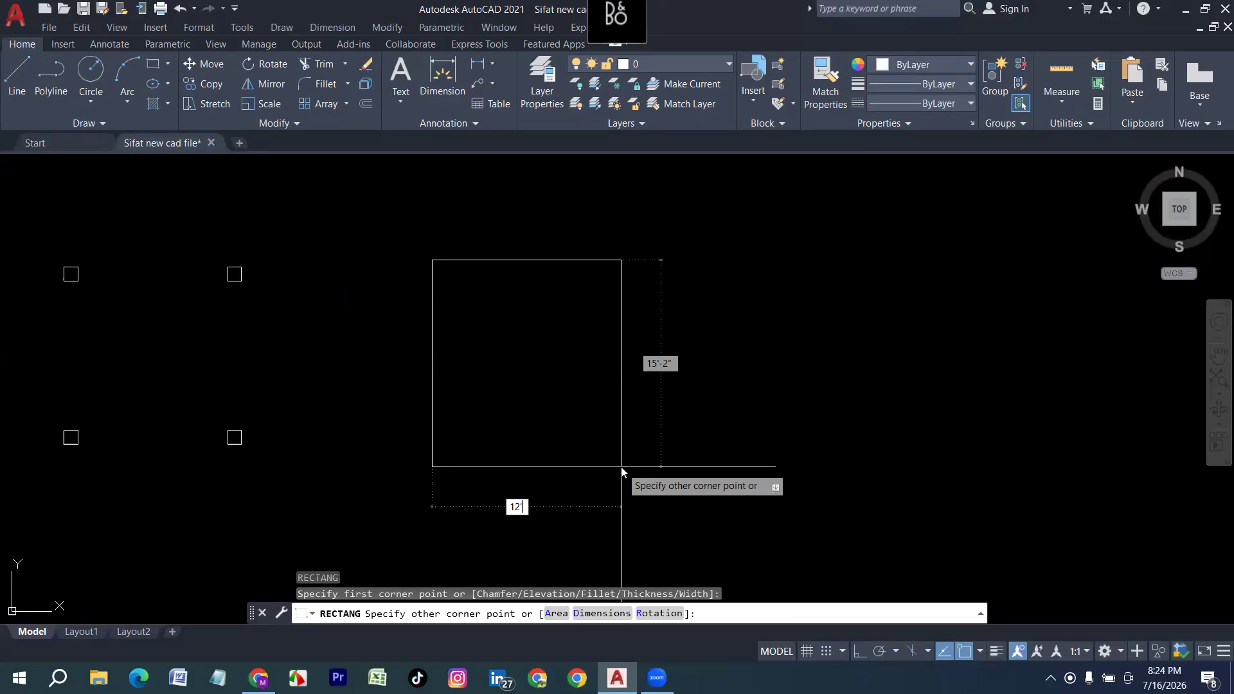
{"action": "type", "text": "12"}
{"action": "key", "text": "Tab"}
{"action": "type", "text": "12"}
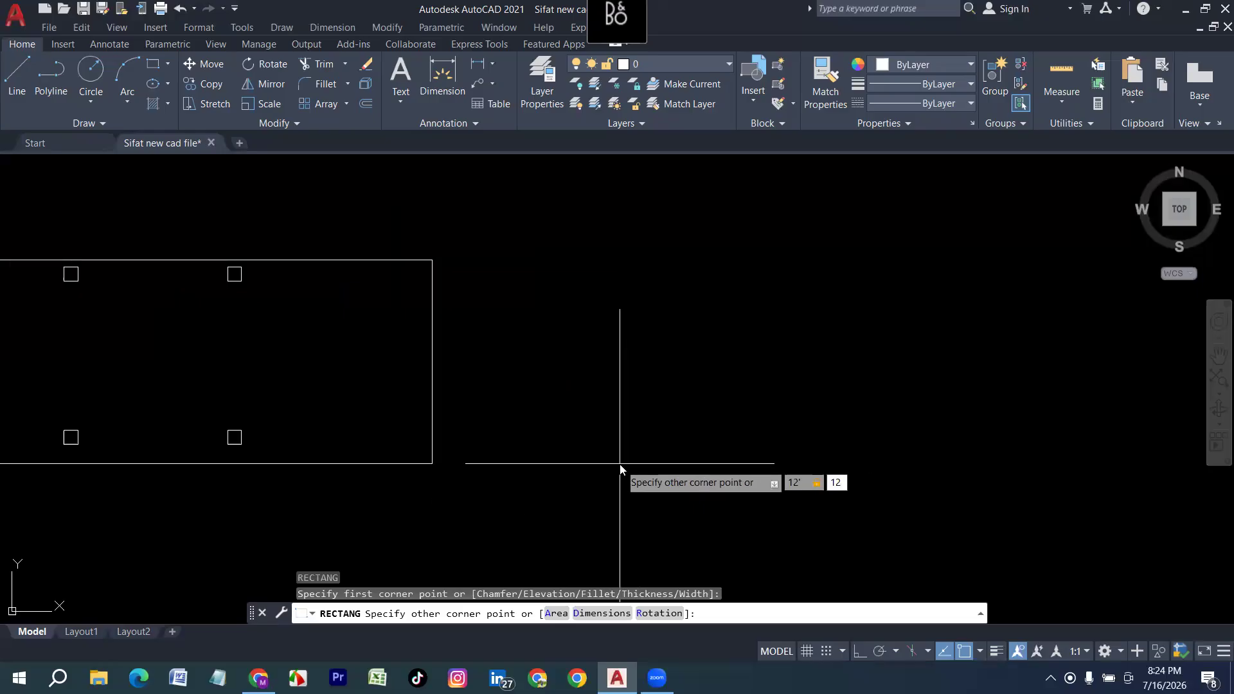
{"action": "type", "text": "'"}
{"action": "key", "text": "Return"}
{"action": "middle_click_drag", "start_coordinate": [577, 344], "coordinate": [593, 467]}
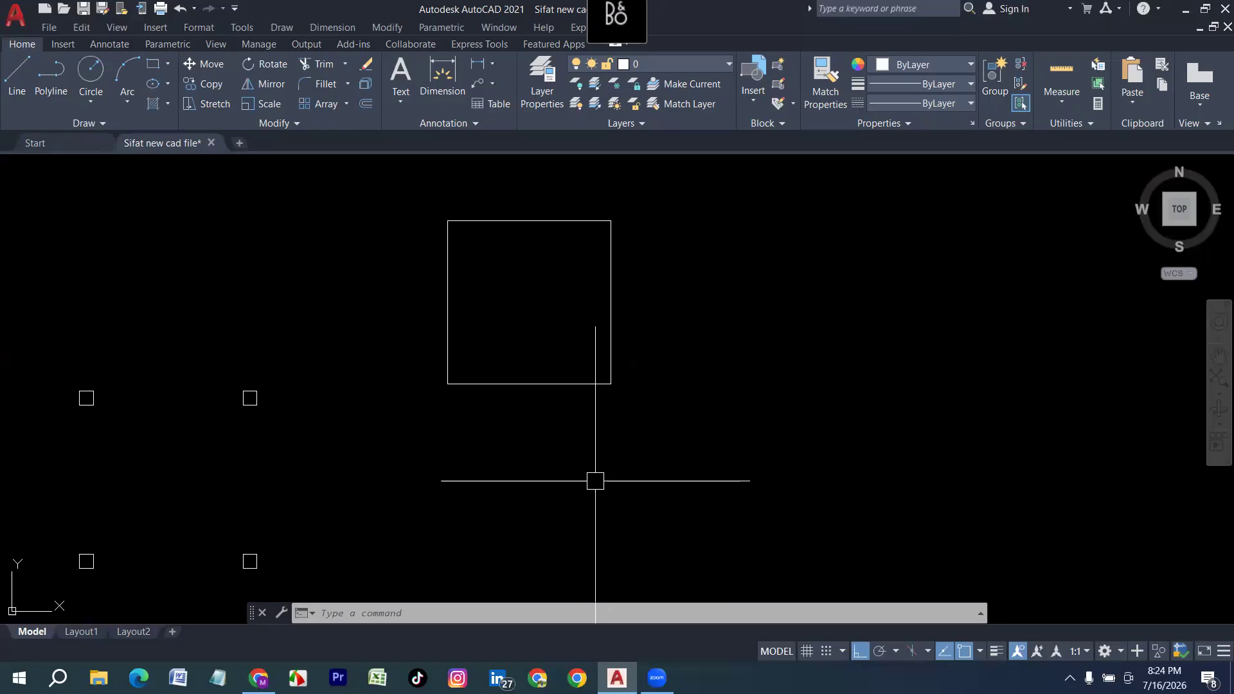
{"action": "type", "text": "o"}
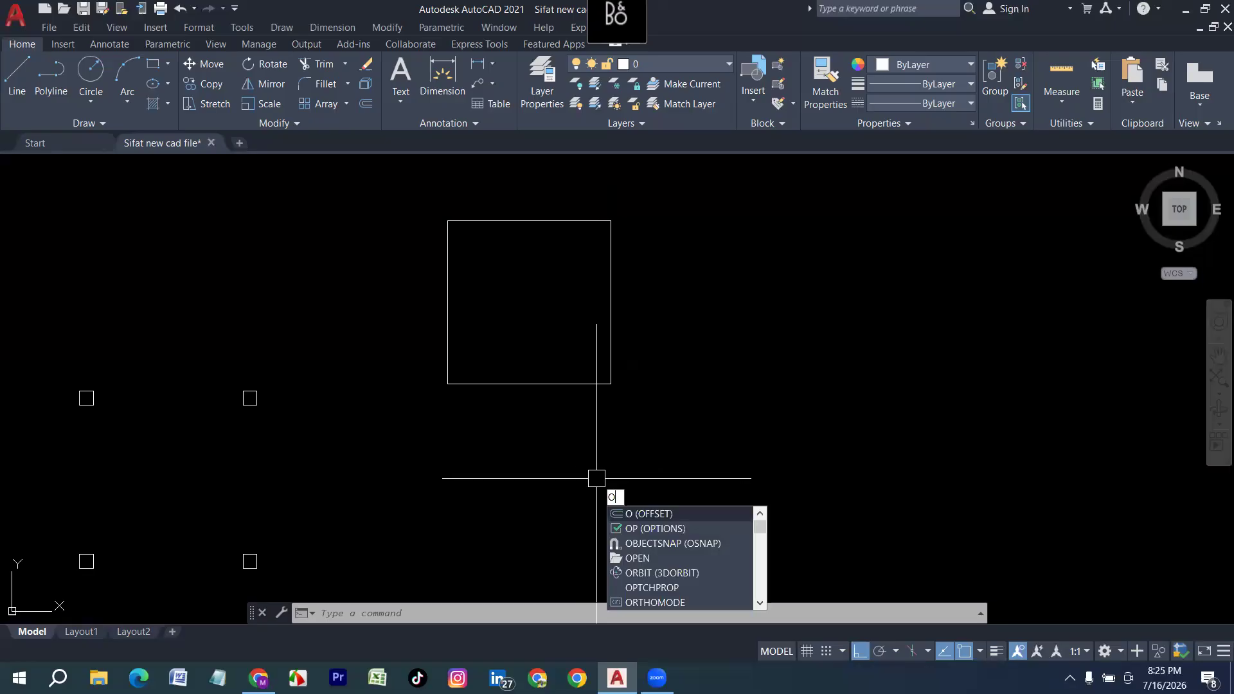
{"action": "key", "text": "Return"}
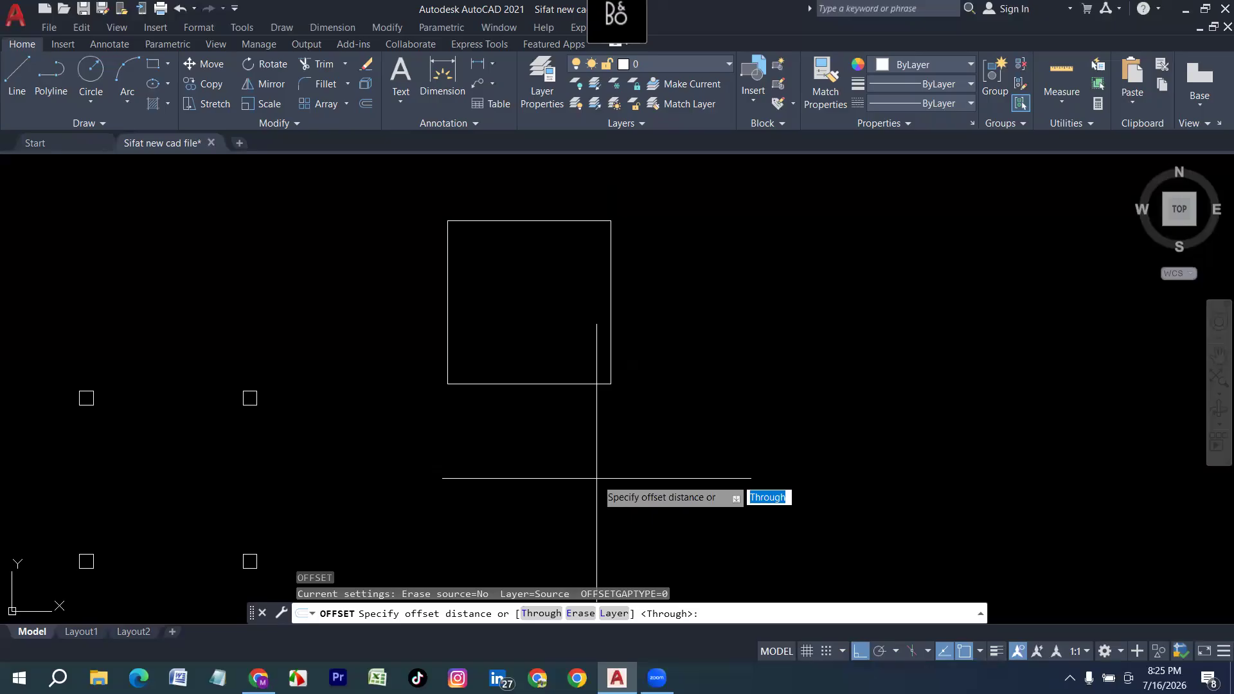
{"action": "key", "text": "Escape"}
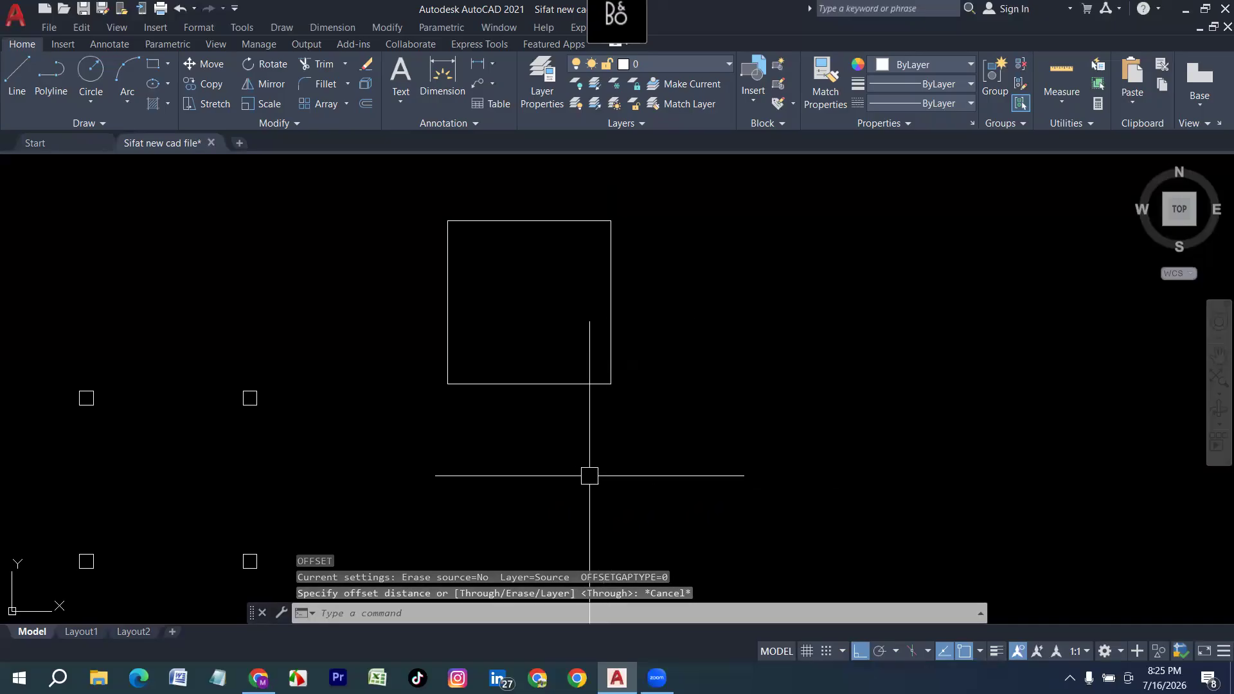
{"action": "type", "text": "o"}
{"action": "key", "text": "Return"}
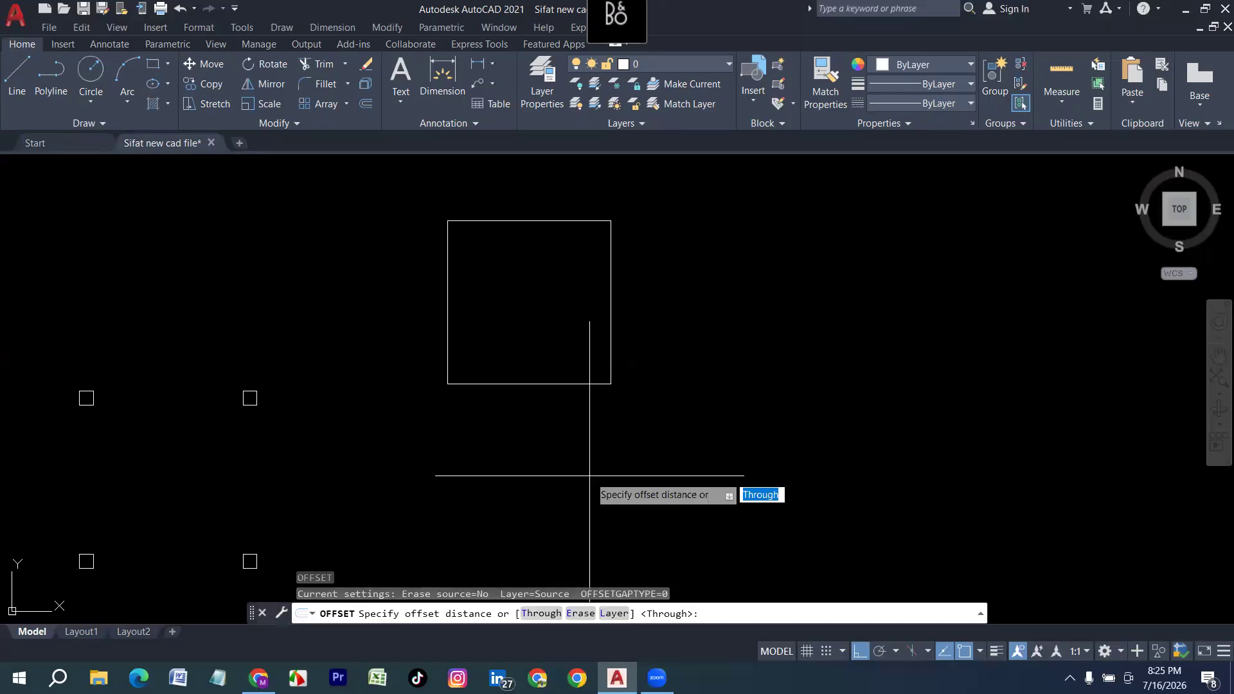
{"action": "key", "text": "Escape"}
Offset the 12' by 12' rectangle inward by 5".
{"action": "key", "text": "Return"}
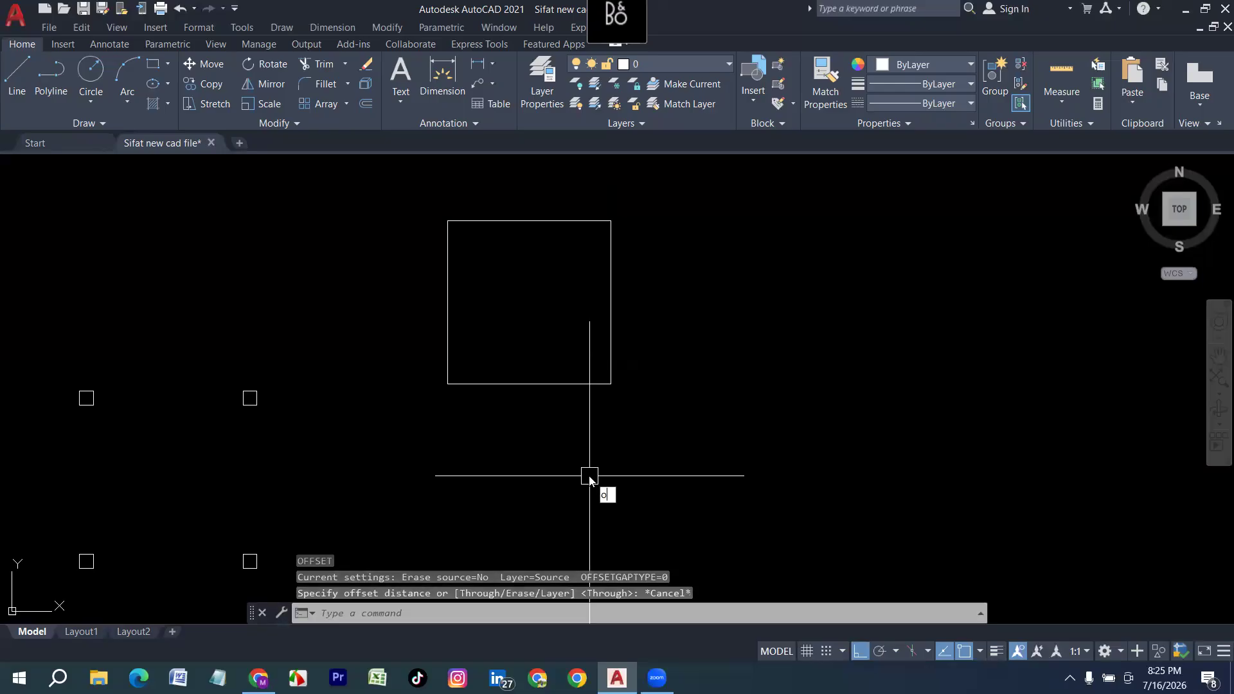
{"action": "key", "text": "Escape"}
{"action": "key", "text": "Return"}
{"action": "key", "text": "Return"}
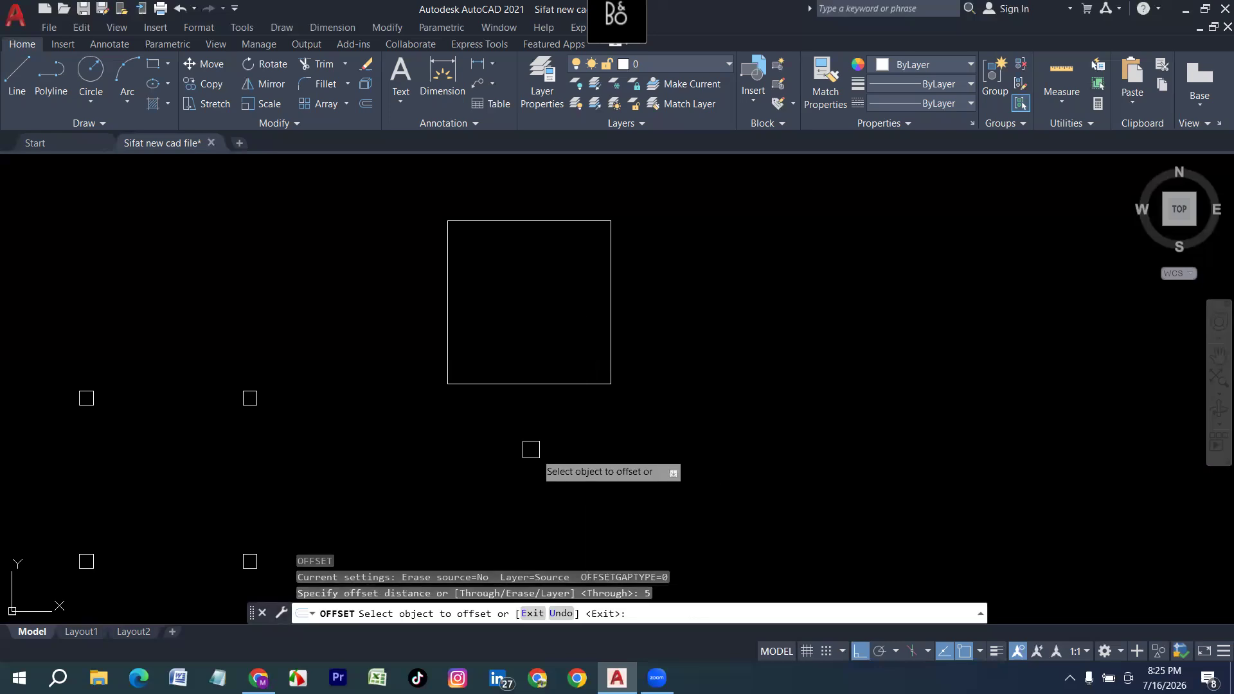
{"action": "left_click", "coordinate": [522, 384]}
{"action": "left_click", "coordinate": [520, 326]}
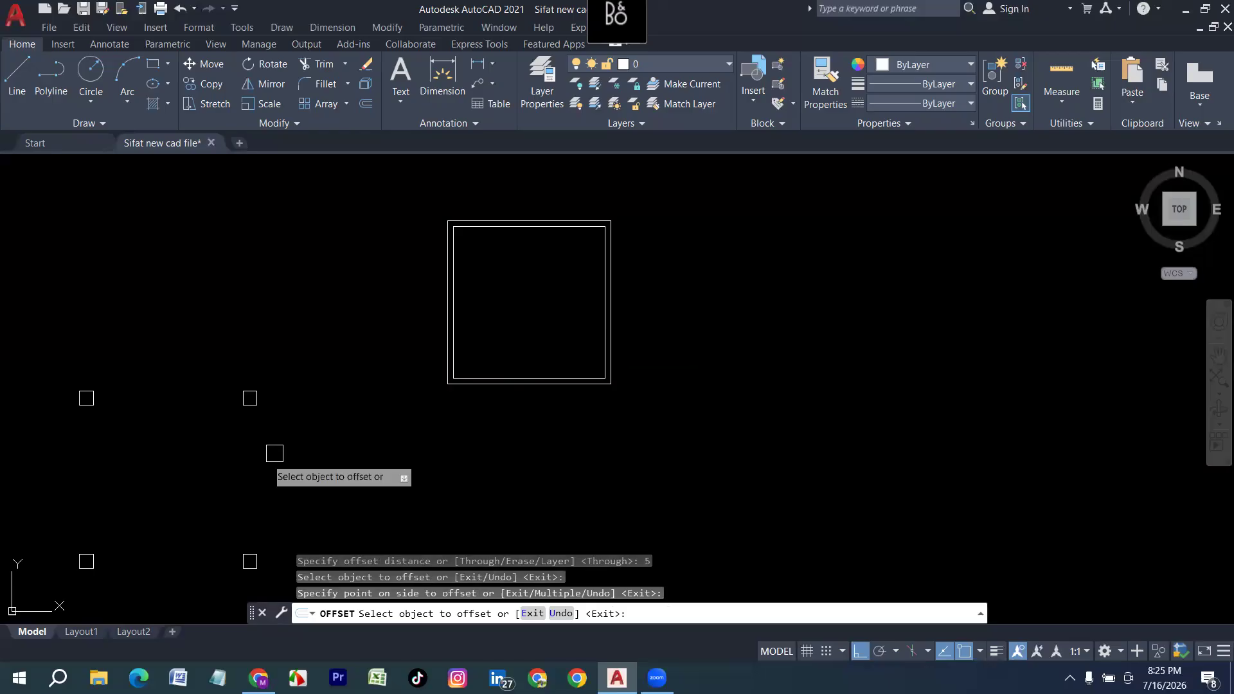
{"action": "middle_click_drag", "start_coordinate": [350, 439], "coordinate": [468, 410]}
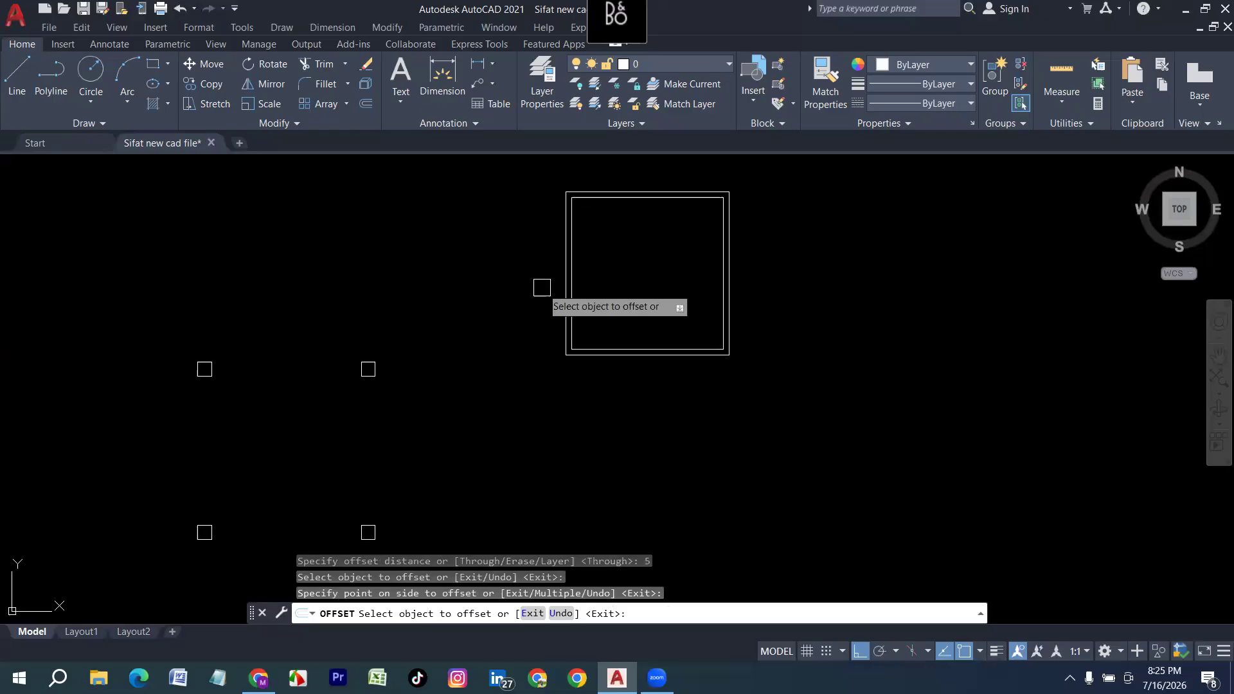
{"action": "key", "text": "Escape"}
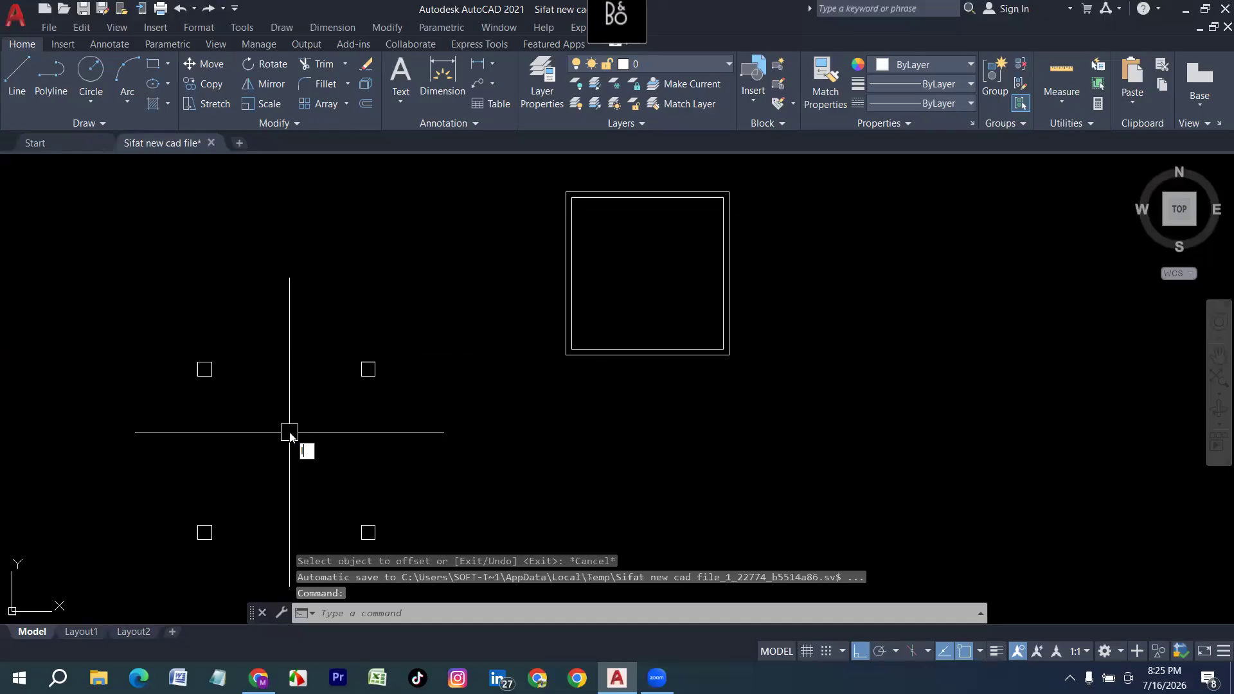
Draw a vertical line joining the two left-hand small squares along their outer left edges.
{"action": "type", "text": "l"}
{"action": "key", "text": "Return"}
{"action": "left_click", "coordinate": [205, 369]}
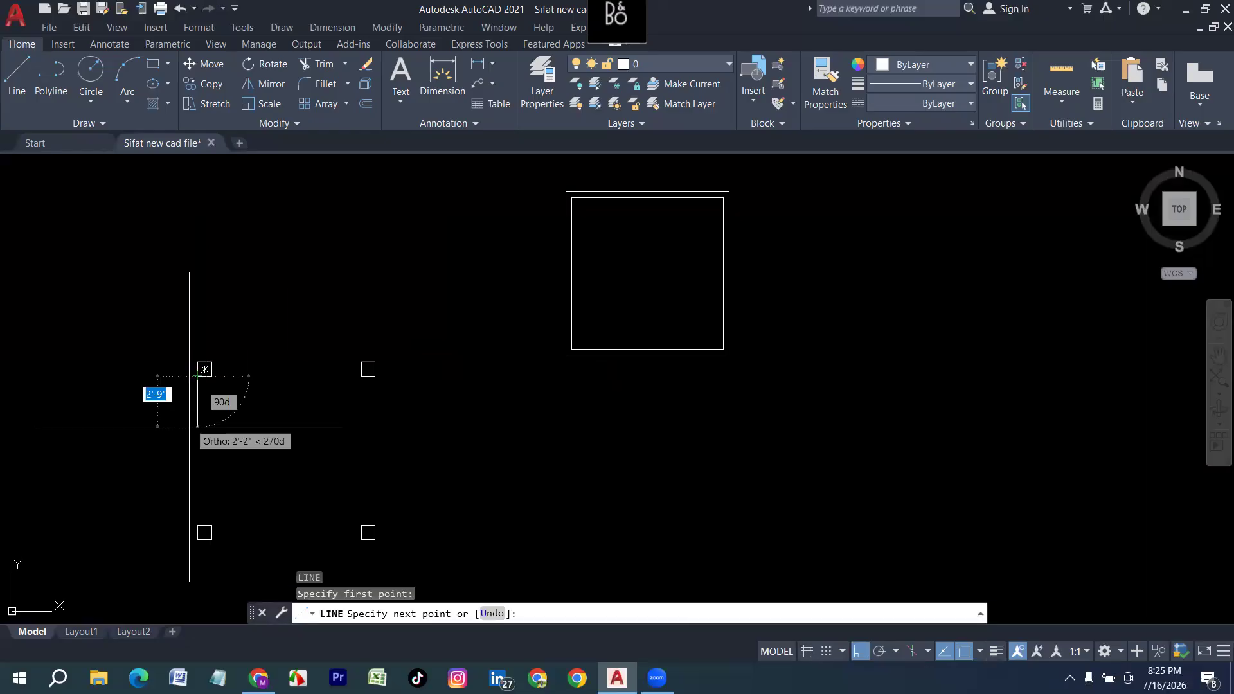
{"action": "left_click", "coordinate": [204, 532]}
{"action": "key", "text": "Return"}
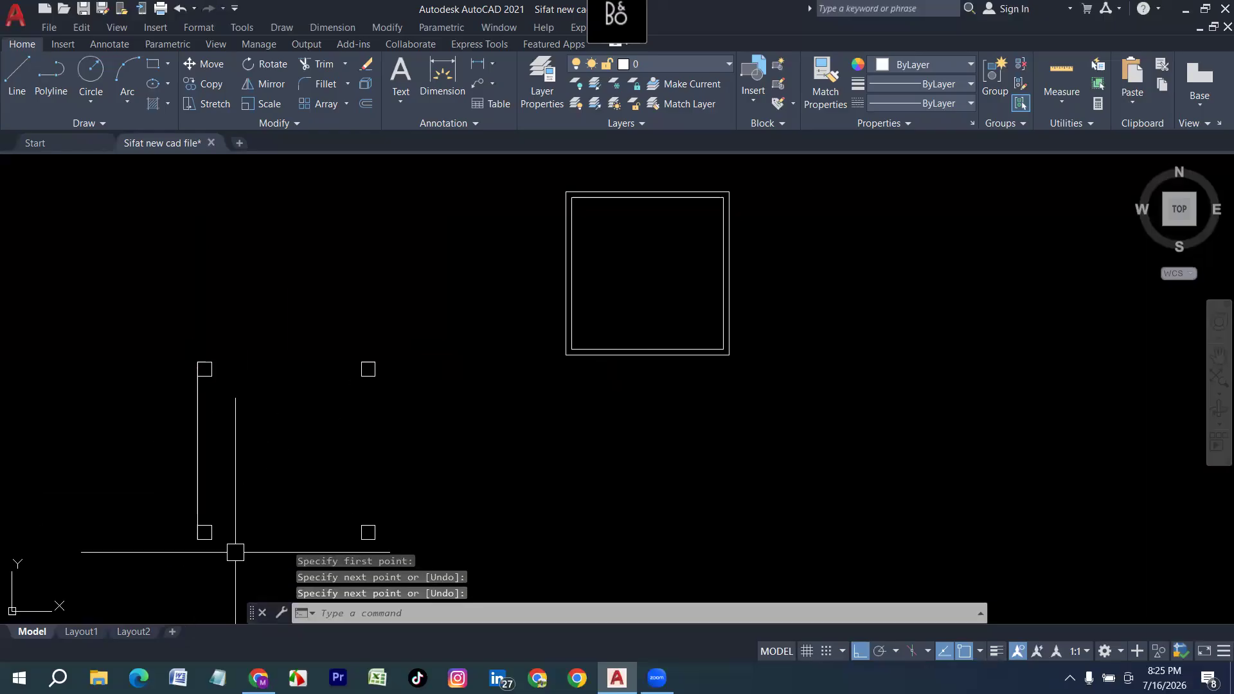
Draw a horizontal line joining the two lower small squares along their bottom edges.
{"action": "type", "text": "l"}
{"action": "key", "text": "Return"}
{"action": "left_click", "coordinate": [204, 532]}
{"action": "left_click", "coordinate": [364, 534]}
{"action": "key", "text": "Return"}
Draw a vertical line joining the two right-hand small squares along their outer right edges.
{"action": "type", "text": "l"}
{"action": "key", "text": "Return"}
{"action": "left_click", "coordinate": [368, 532]}
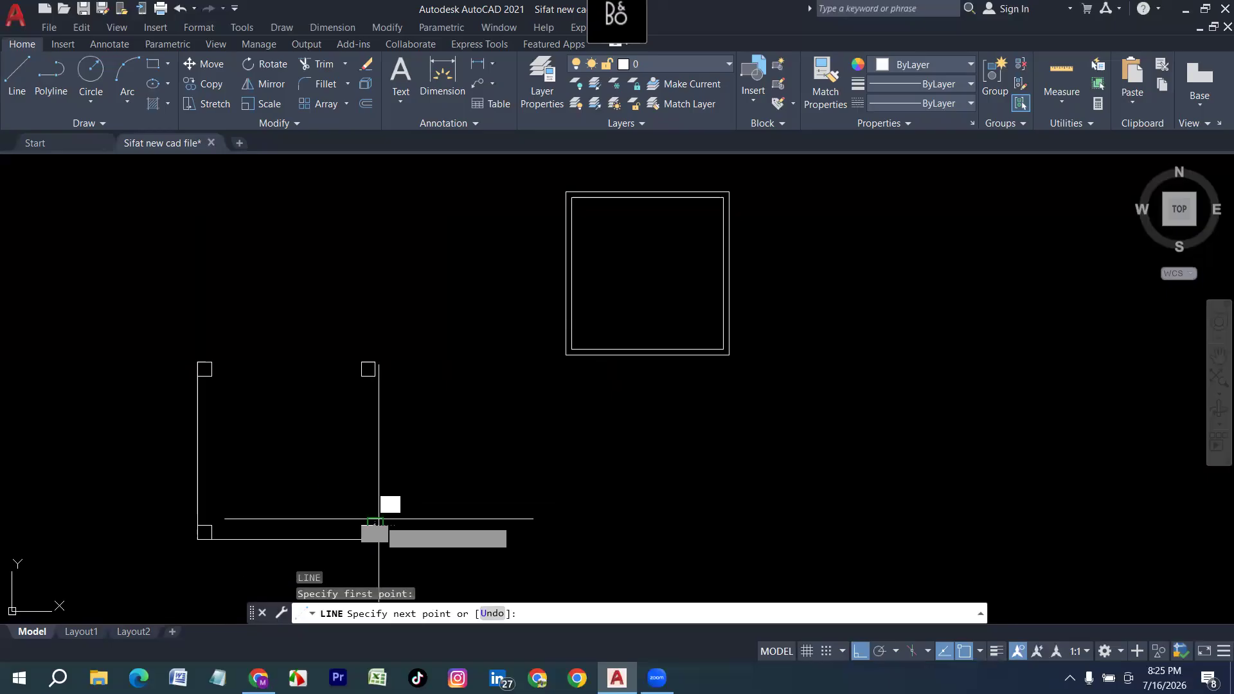
{"action": "left_click", "coordinate": [368, 369]}
{"action": "key", "text": "Return"}
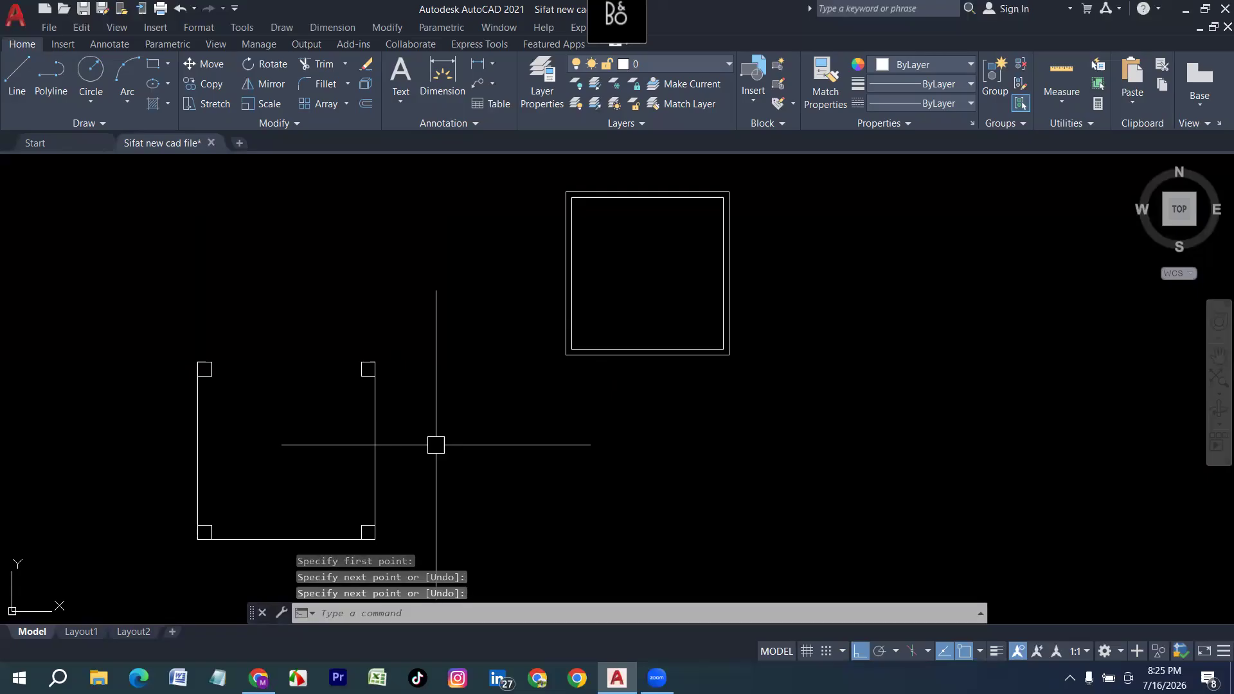
Offset the right, bottom and left connecting lines between the small squares inward by 5".
{"action": "type", "text": "o"}
{"action": "key", "text": "Return"}
{"action": "type", "text": "5"}
{"action": "key", "text": "Return"}
{"action": "left_click", "coordinate": [375, 435]}
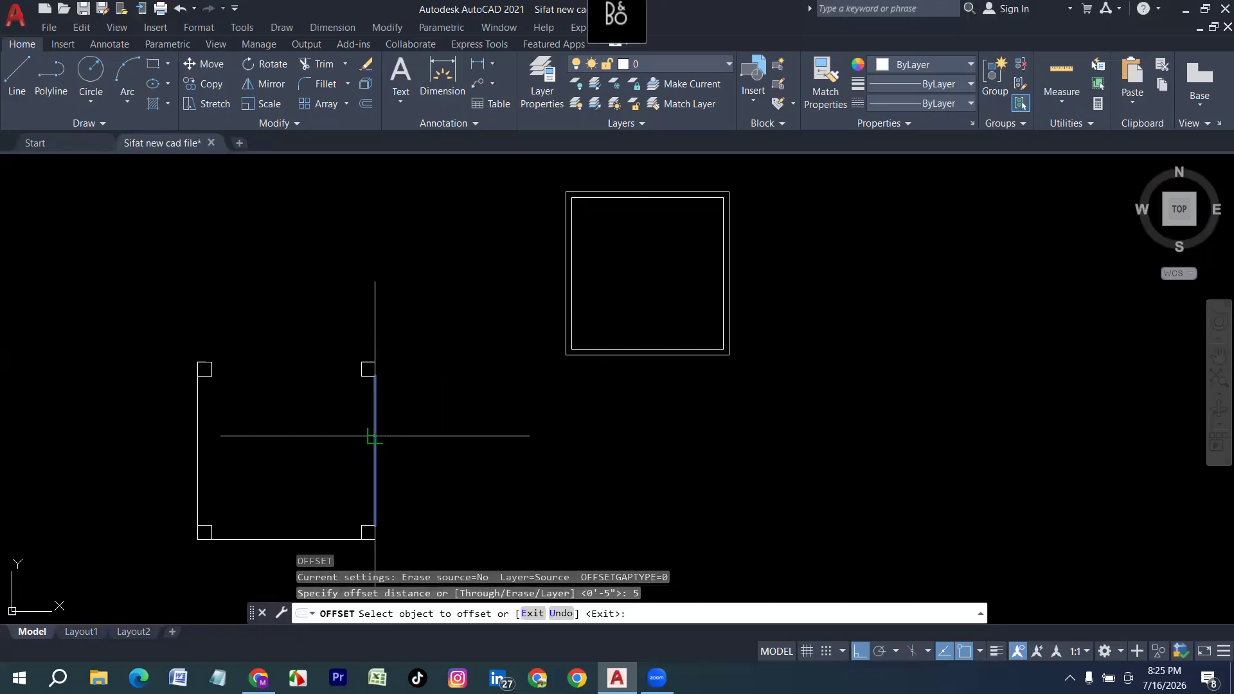
{"action": "left_click", "coordinate": [363, 439]}
{"action": "left_click", "coordinate": [271, 537]}
{"action": "left_click", "coordinate": [267, 479]}
{"action": "left_click", "coordinate": [198, 444]}
{"action": "left_click", "coordinate": [255, 446]}
{"action": "key", "text": "Escape"}
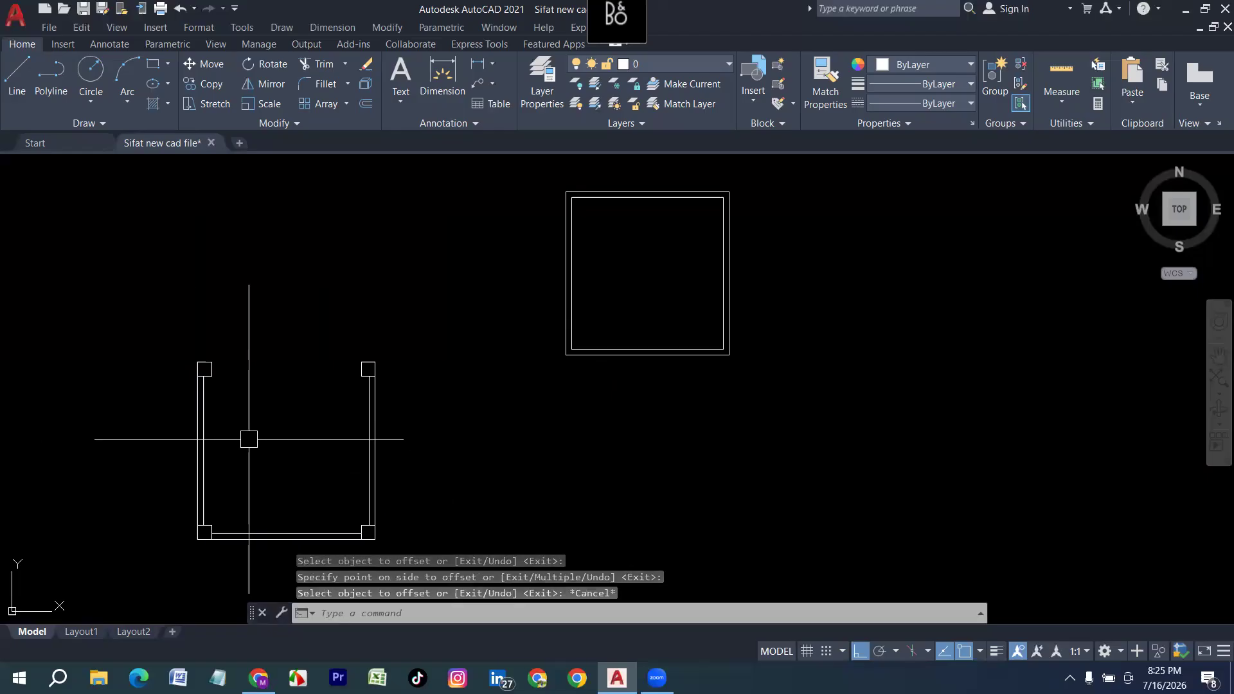
Draw a horizontal line joining the two upper small squares along their top edges.
{"action": "type", "text": "l"}
{"action": "key", "text": "Return"}
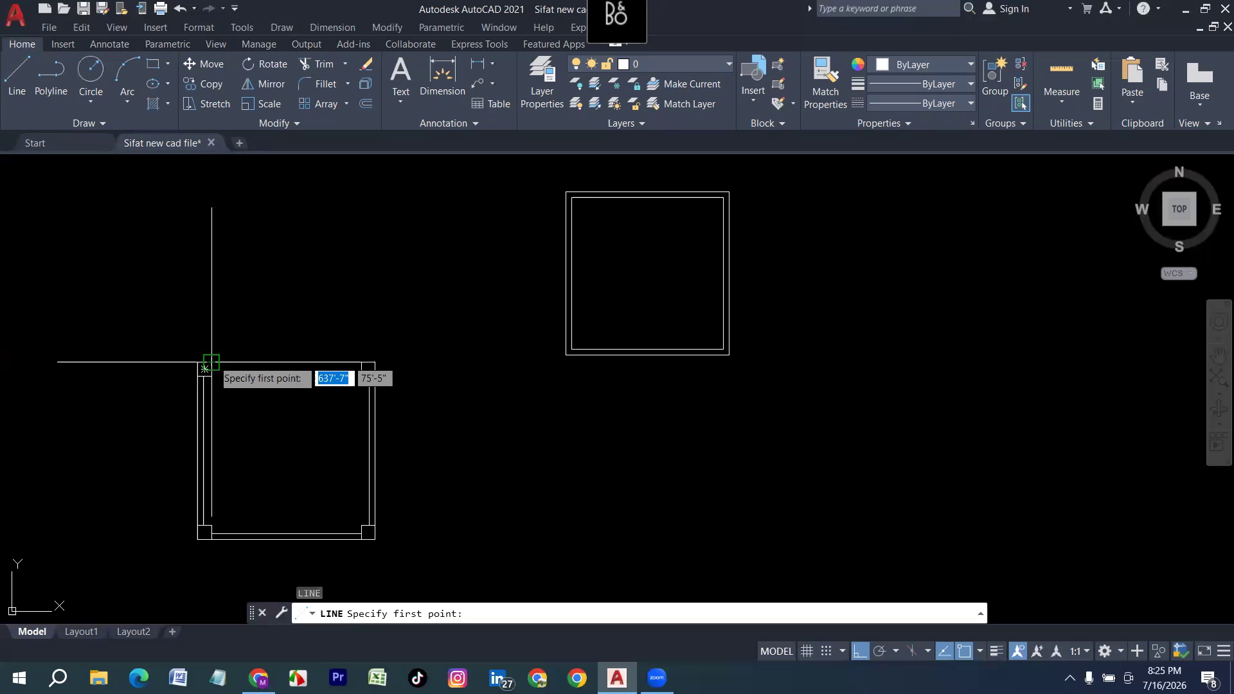
{"action": "left_click", "coordinate": [211, 362]}
{"action": "left_click", "coordinate": [362, 360]}
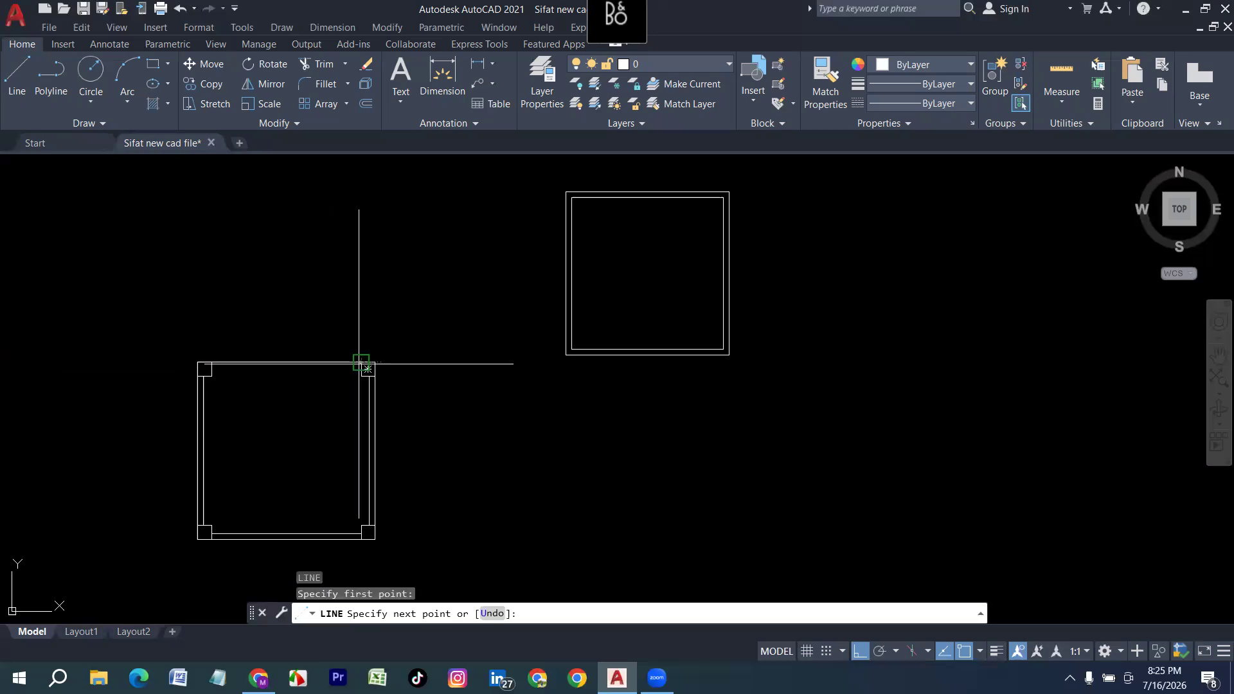
{"action": "key", "text": "Return"}
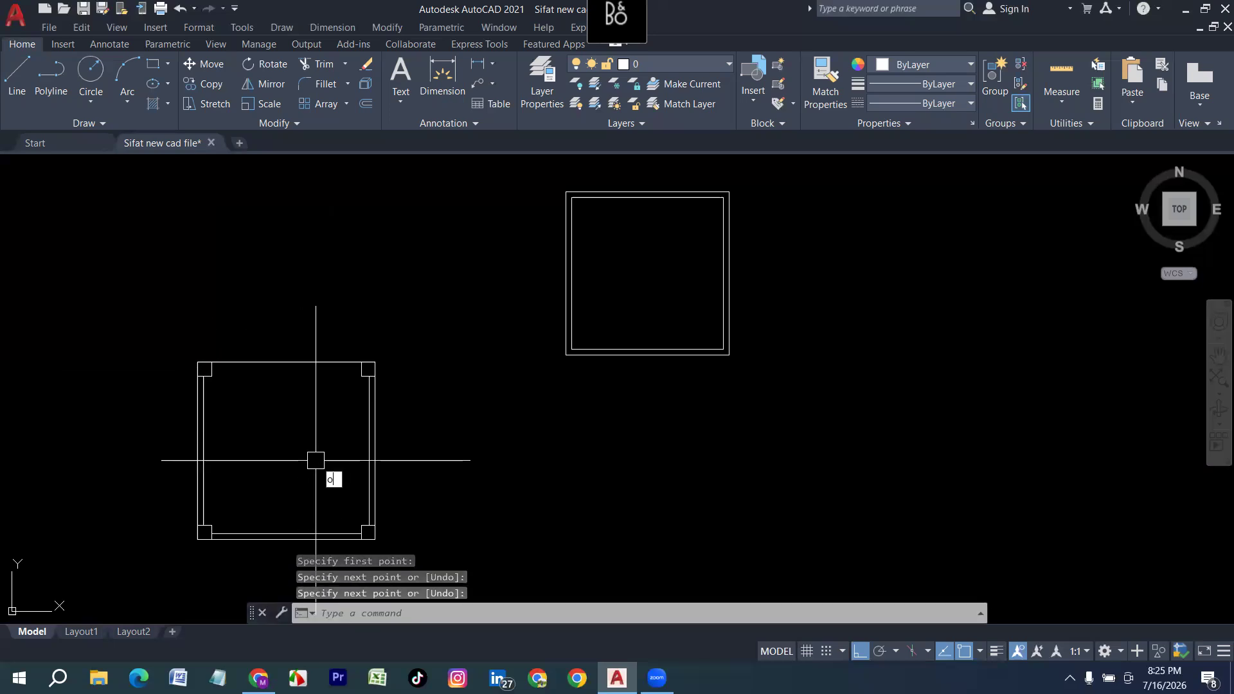
Offset the top connecting line inward by 5" to complete the double-line wall between the columns.
{"action": "type", "text": "o"}
{"action": "key", "text": "Return"}
{"action": "type", "text": "5"}
{"action": "key", "text": "Return"}
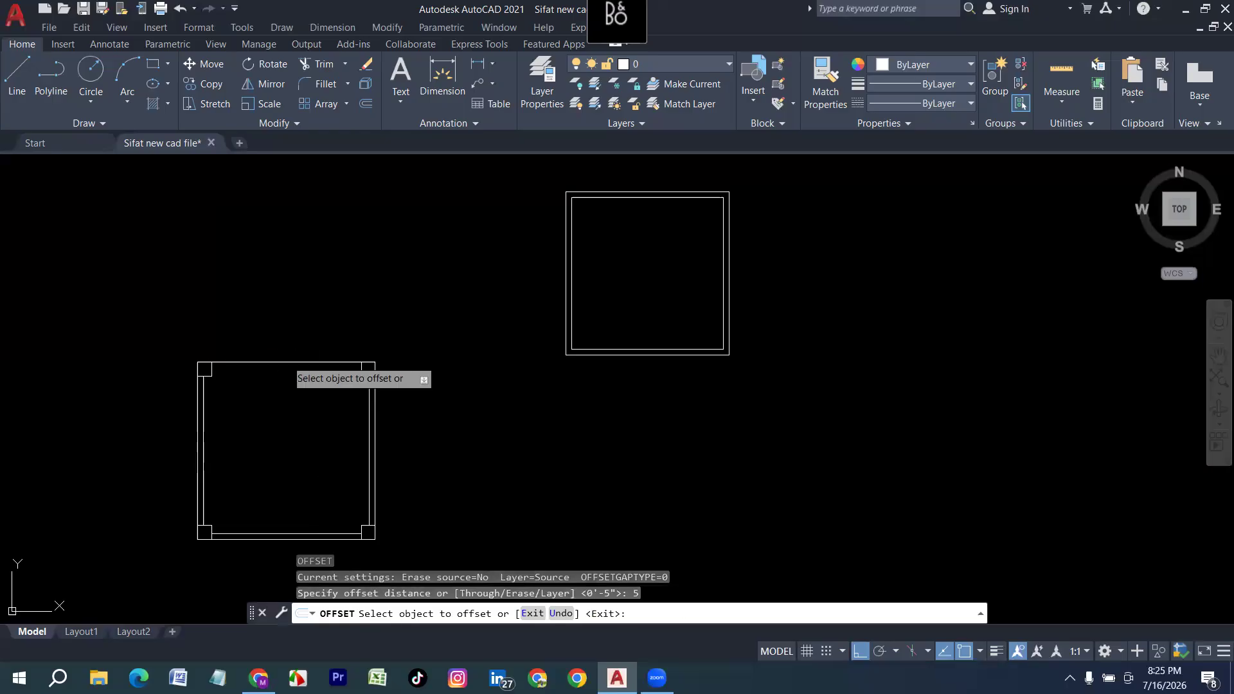
{"action": "left_click", "coordinate": [287, 364]}
{"action": "left_click", "coordinate": [289, 407]}
{"action": "key", "text": "Escape"}
Set the current object colour to Magenta.
{"action": "scroll", "coordinate": [499, 422], "scroll_direction": "up", "scroll_amount": 1}
{"action": "middle_click_drag", "start_coordinate": [504, 421], "coordinate": [403, 445]}
{"action": "scroll", "coordinate": [392, 442], "scroll_direction": "down", "scroll_amount": 2}
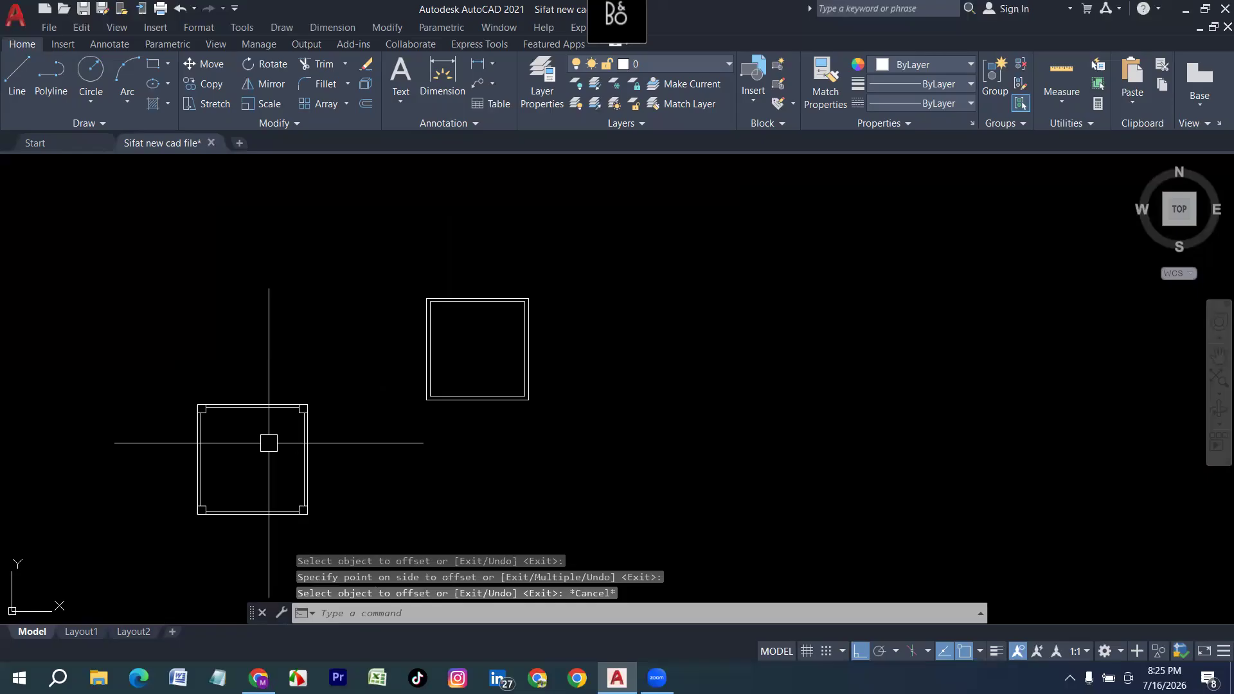
{"action": "scroll", "coordinate": [471, 337], "scroll_direction": "up", "scroll_amount": 4}
{"action": "scroll", "coordinate": [586, 241], "scroll_direction": "up", "scroll_amount": 2}
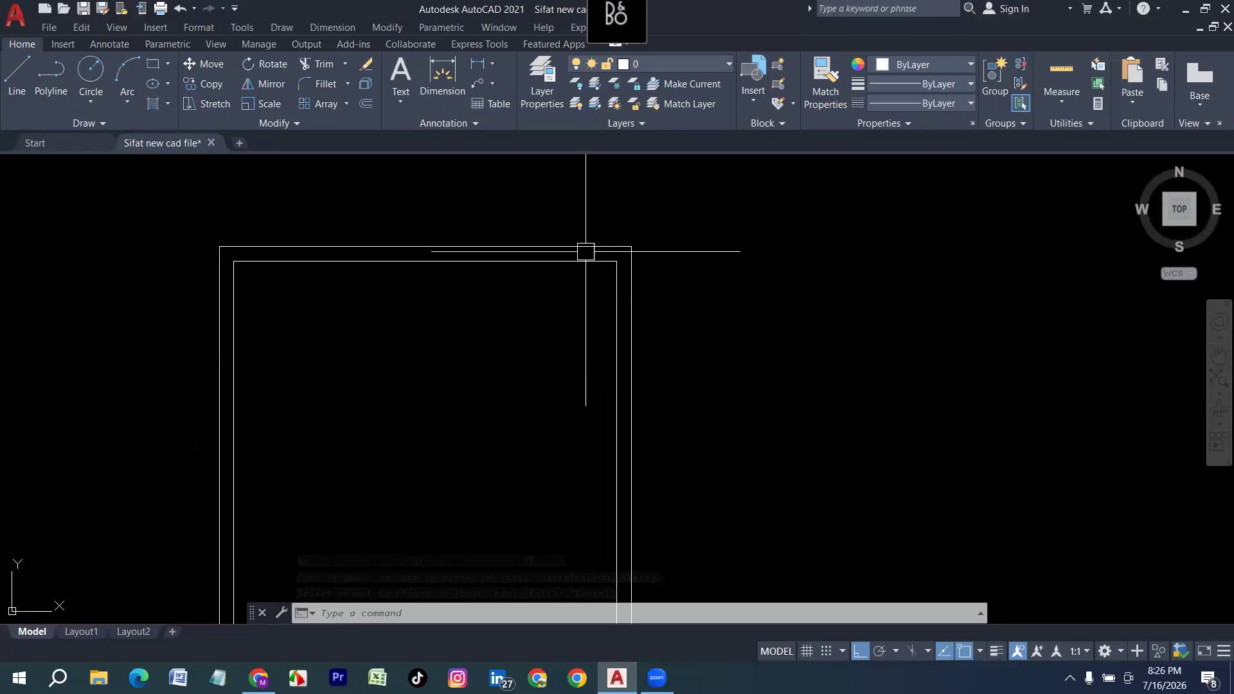
{"action": "left_click", "coordinate": [908, 70]}
{"action": "left_click", "coordinate": [957, 230]}
{"action": "middle_click_drag", "start_coordinate": [739, 292], "coordinate": [556, 310]}
{"action": "type", "text": "rec"}
{"action": "key", "text": "Return"}
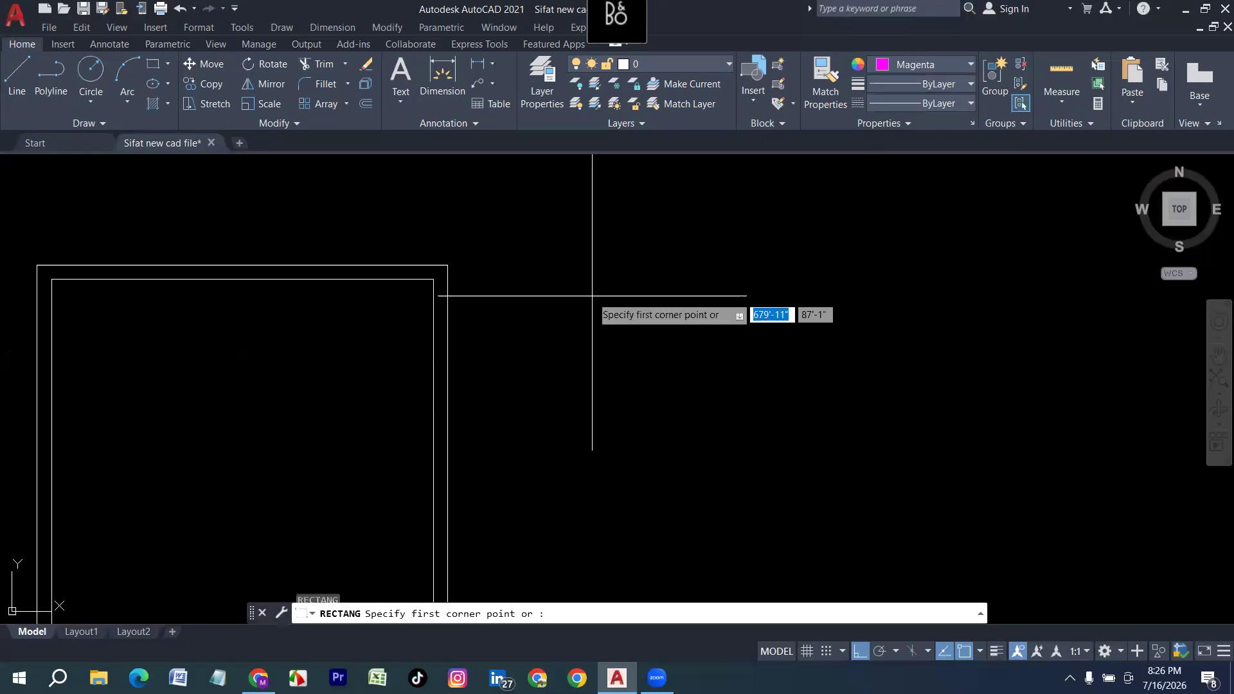
{"action": "left_click", "coordinate": [537, 291]}
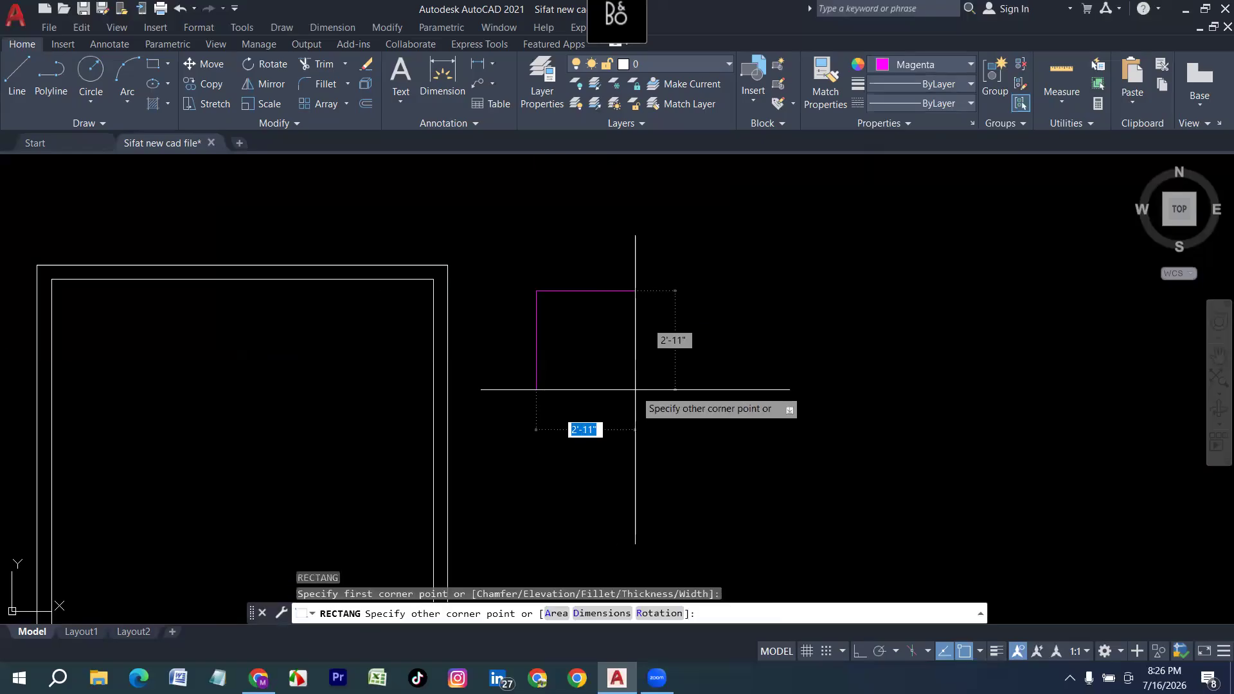
{"action": "key", "text": "Escape"}
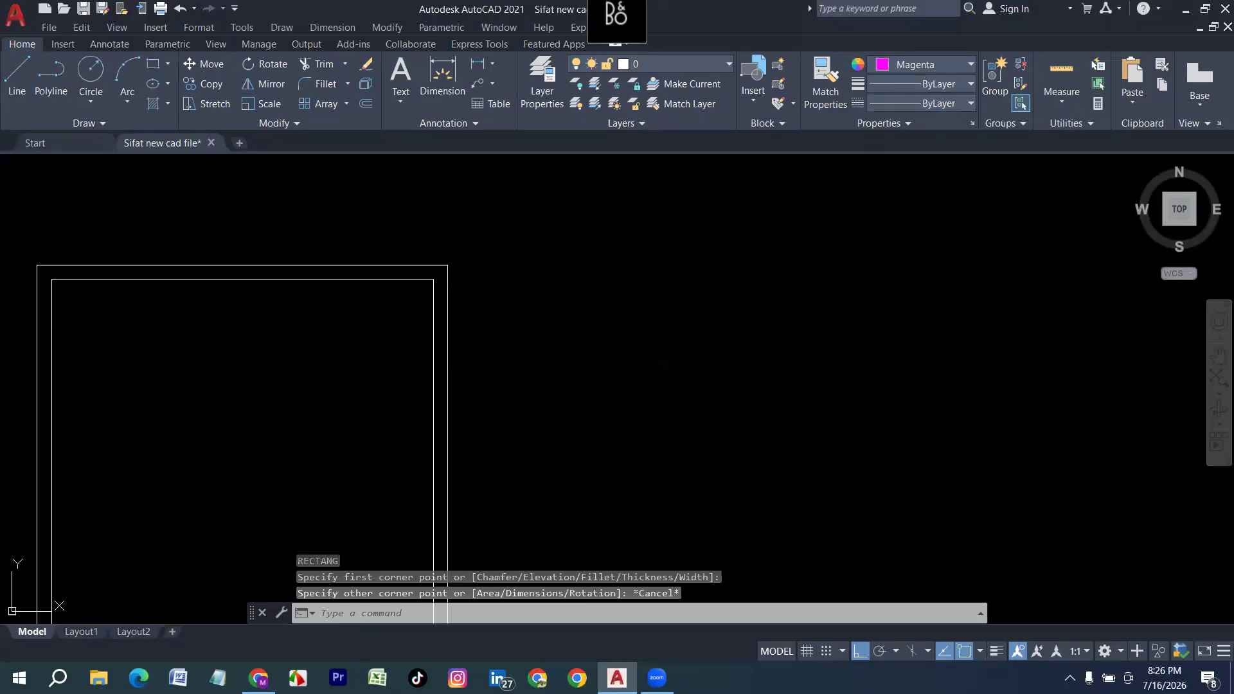
Draw a 12" by 12" square from four separate lines to the right of the offset rectangle.
{"action": "type", "text": "l"}
{"action": "key", "text": "Return"}
{"action": "left_click", "coordinate": [533, 311]}
{"action": "type", "text": "12"}
{"action": "key", "text": "Return"}
{"action": "type", "text": "1"}
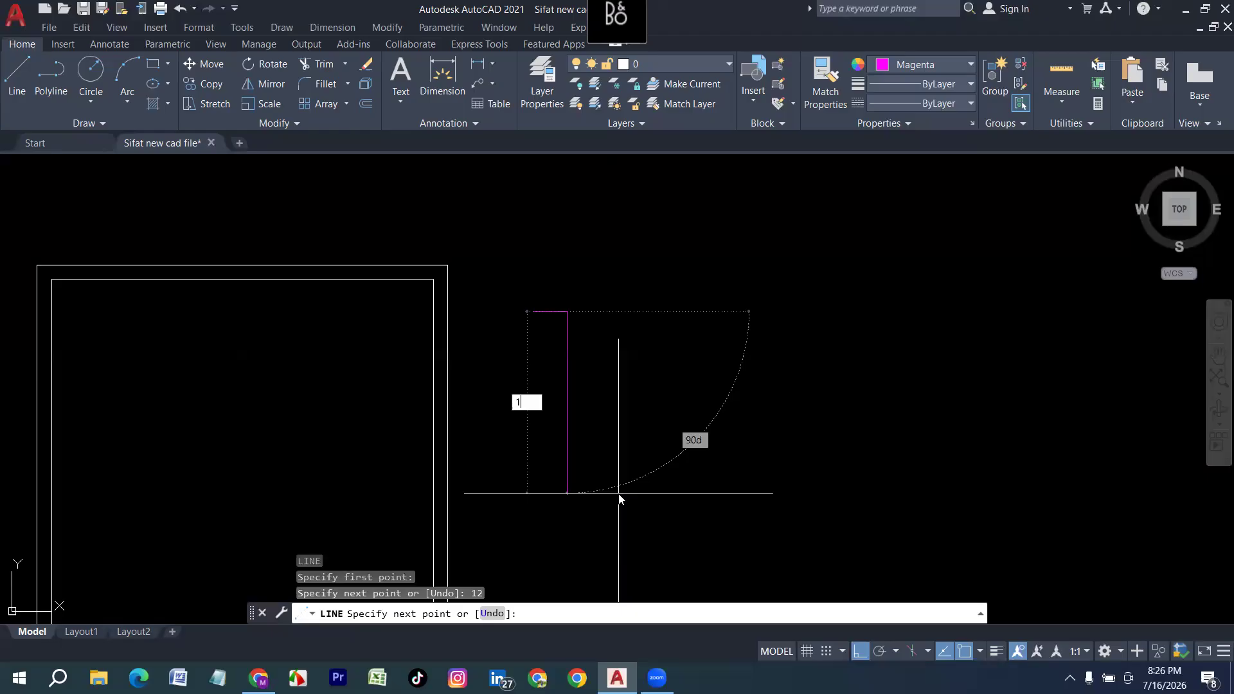
{"action": "type", "text": "2"}
{"action": "key", "text": "Return"}
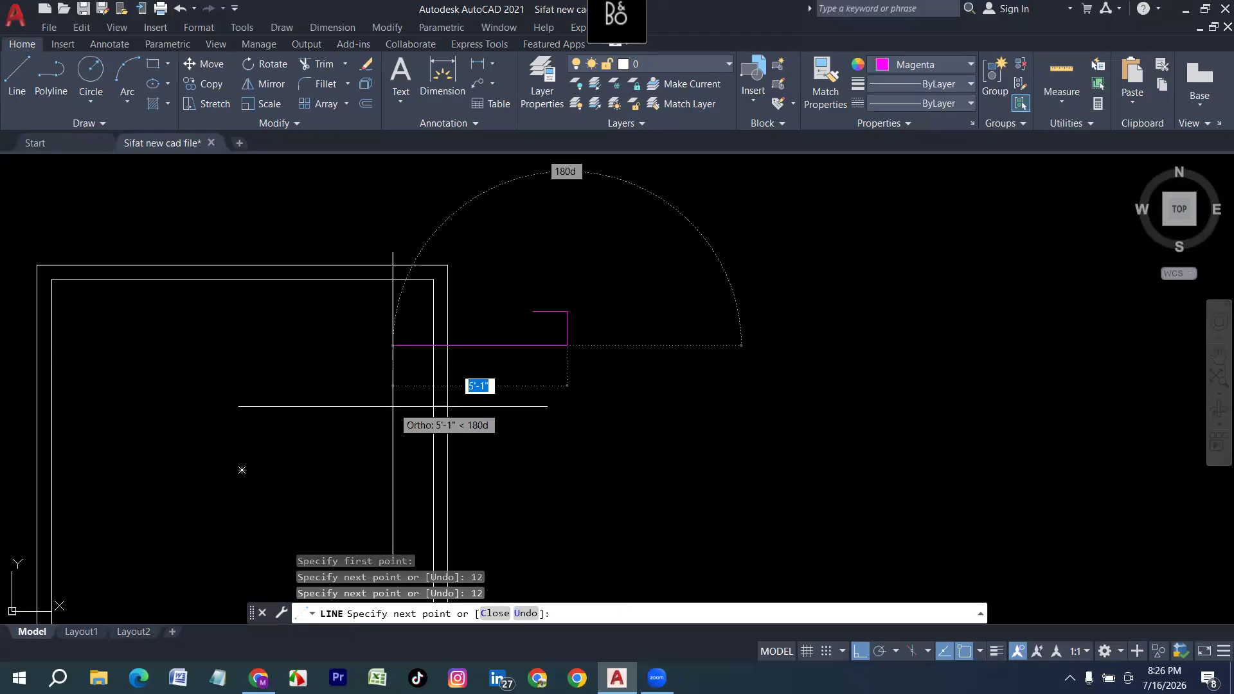
{"action": "type", "text": "12"}
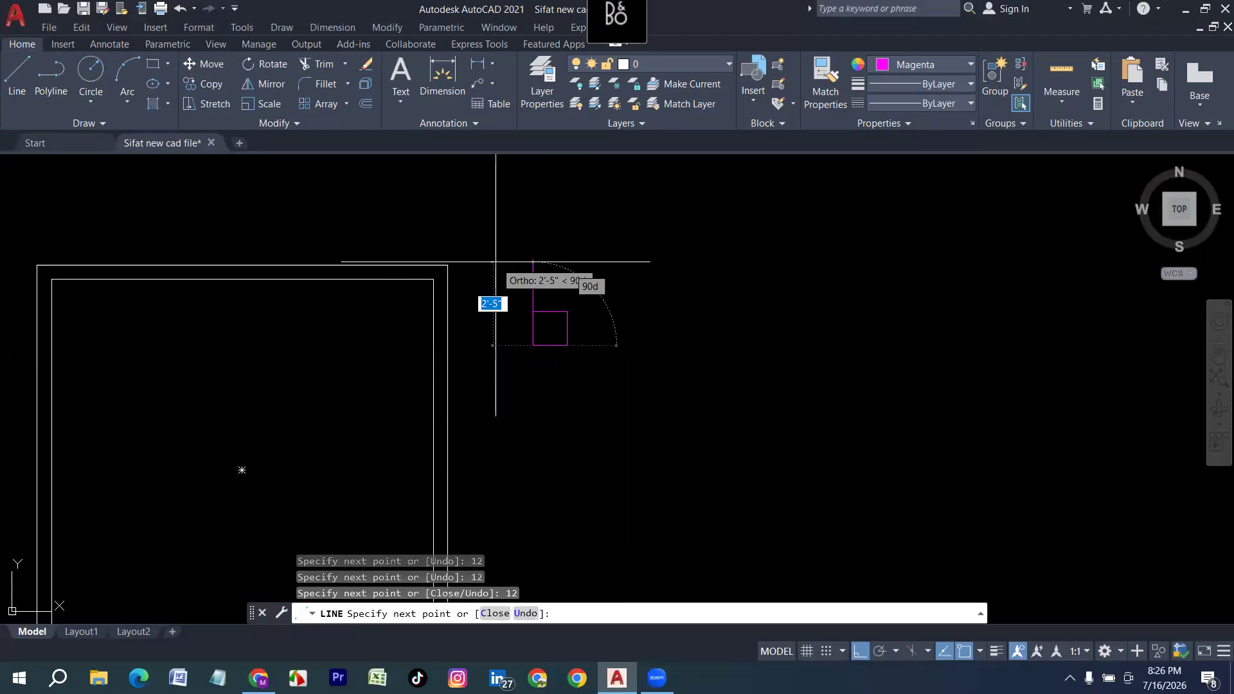
{"action": "key", "text": "Return"}
{"action": "key", "text": "Return"}
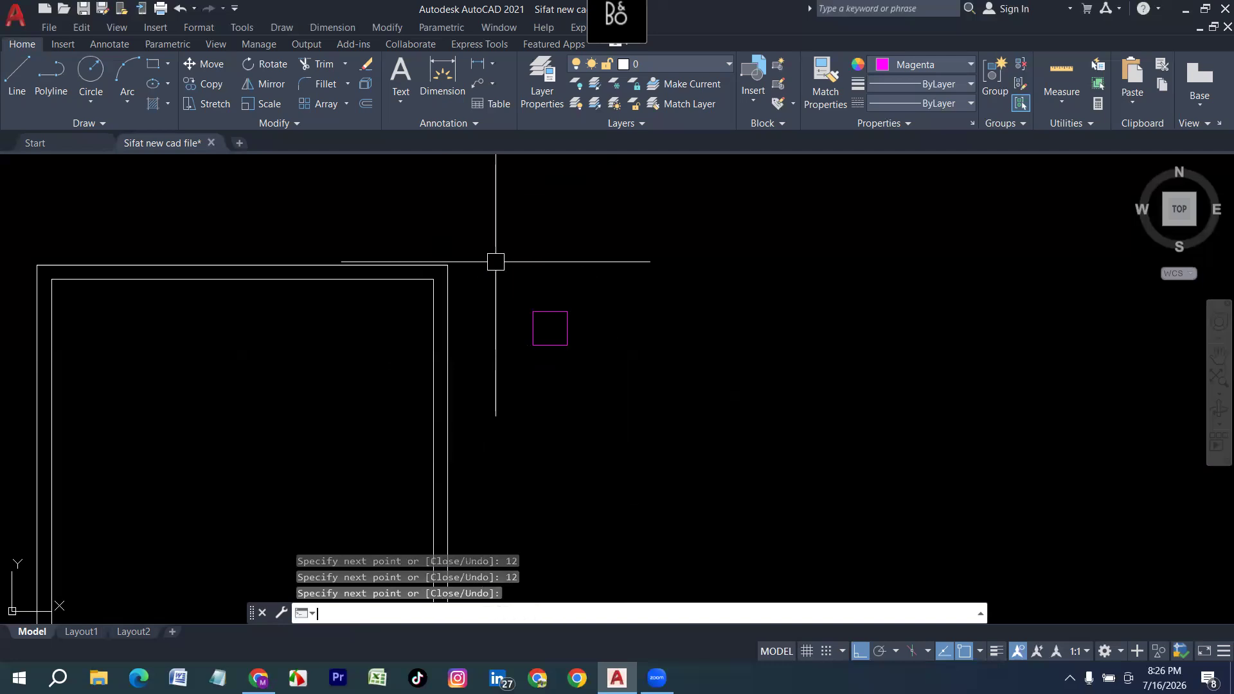
{"action": "left_click", "coordinate": [566, 336]}
{"action": "left_click", "coordinate": [551, 345]}
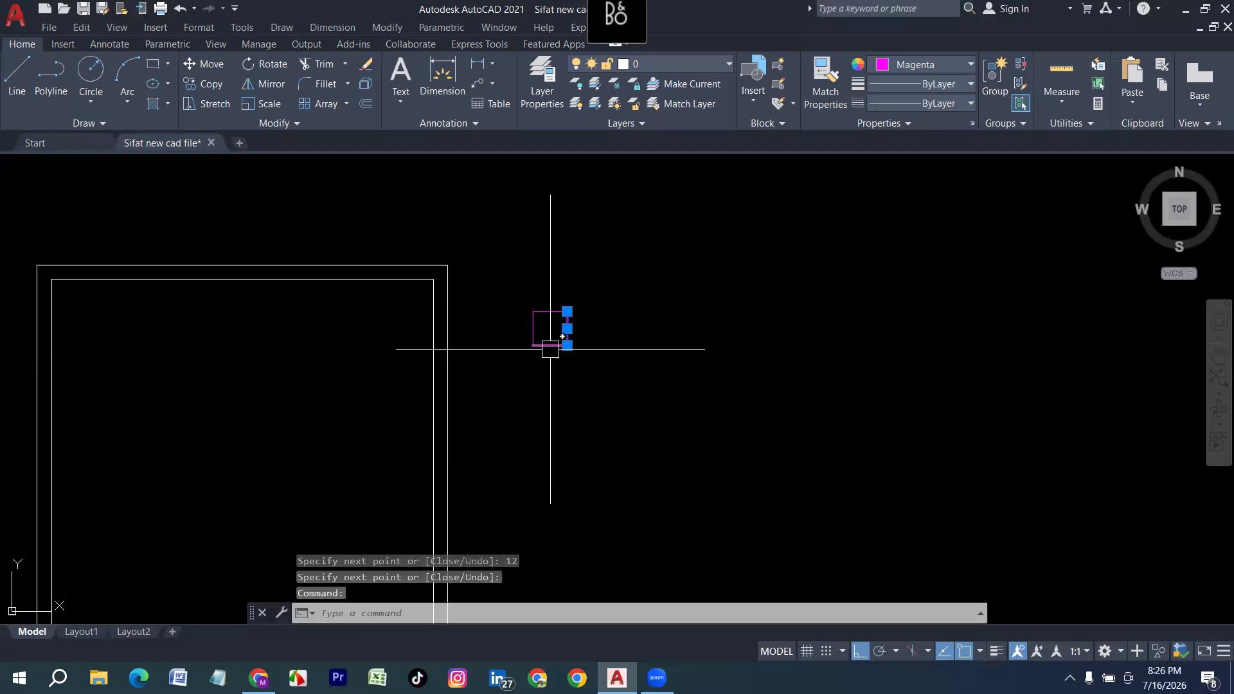
{"action": "left_click", "coordinate": [532, 325]}
{"action": "left_click", "coordinate": [541, 312]}
{"action": "left_click", "coordinate": [541, 313]}
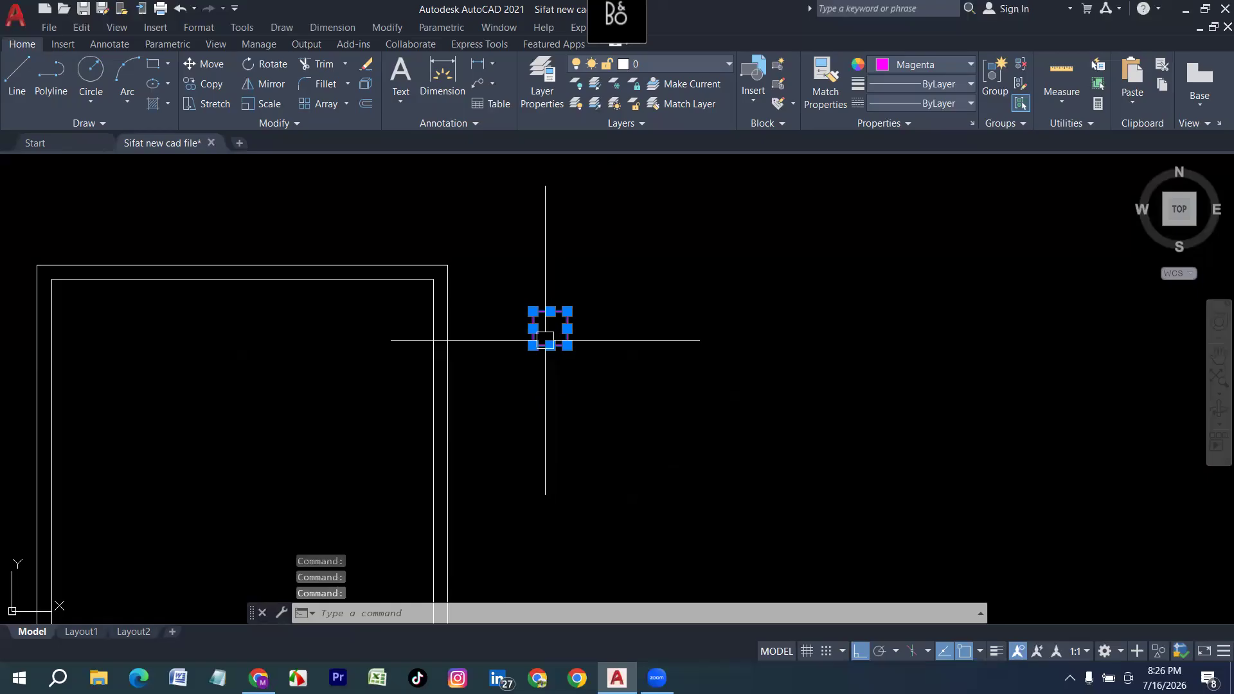
{"action": "key", "text": "Escape"}
Join the four lines of the magenta square into a single polyline and select the joined square.
{"action": "left_click", "coordinate": [635, 244]}
{"action": "left_click", "coordinate": [479, 397]}
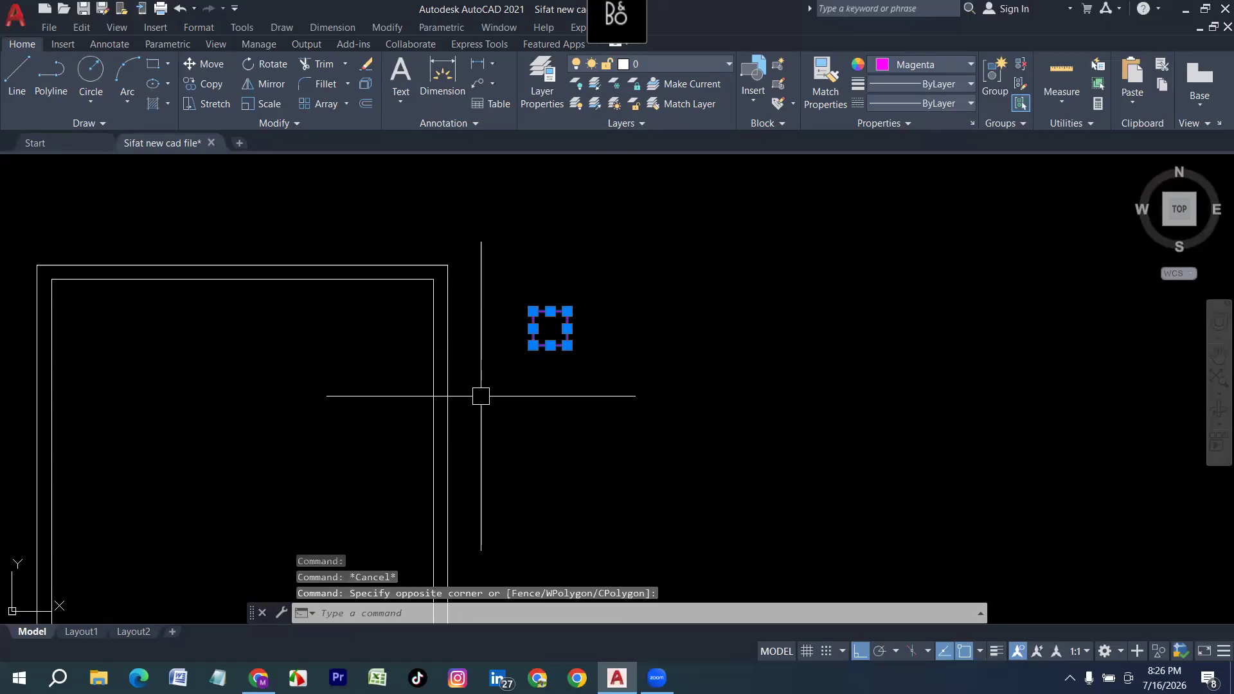
{"action": "type", "text": "j"}
{"action": "key", "text": "Return"}
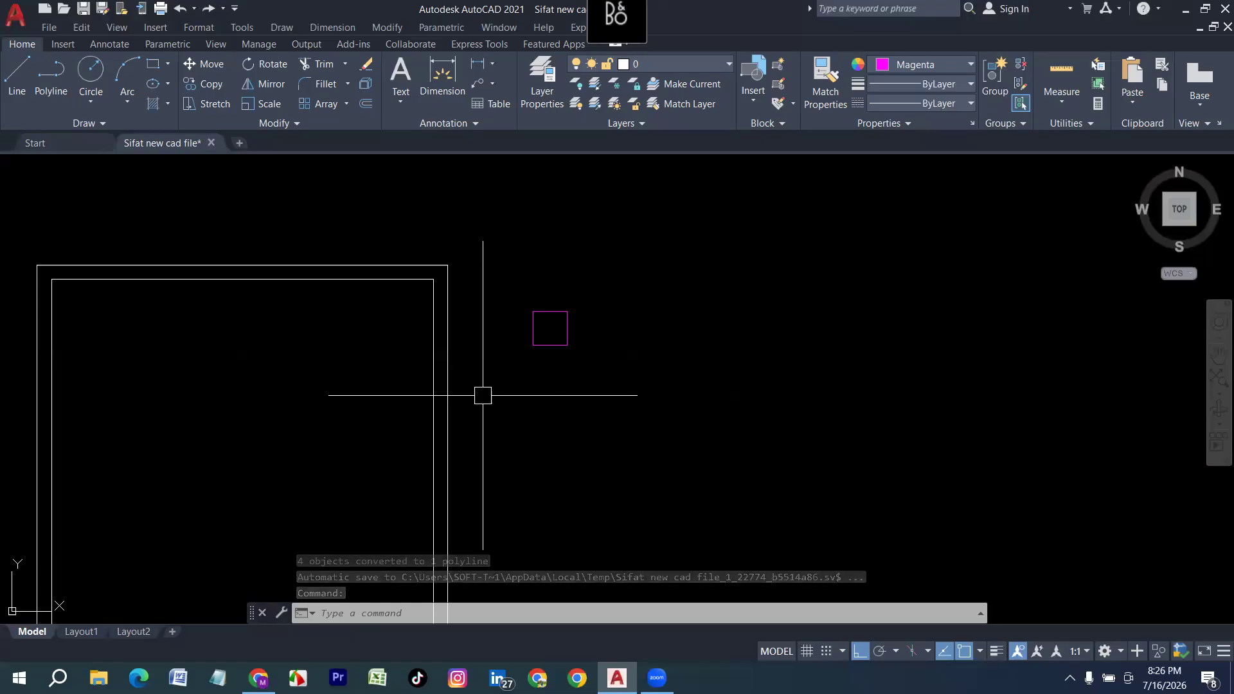
{"action": "left_click", "coordinate": [608, 399]}
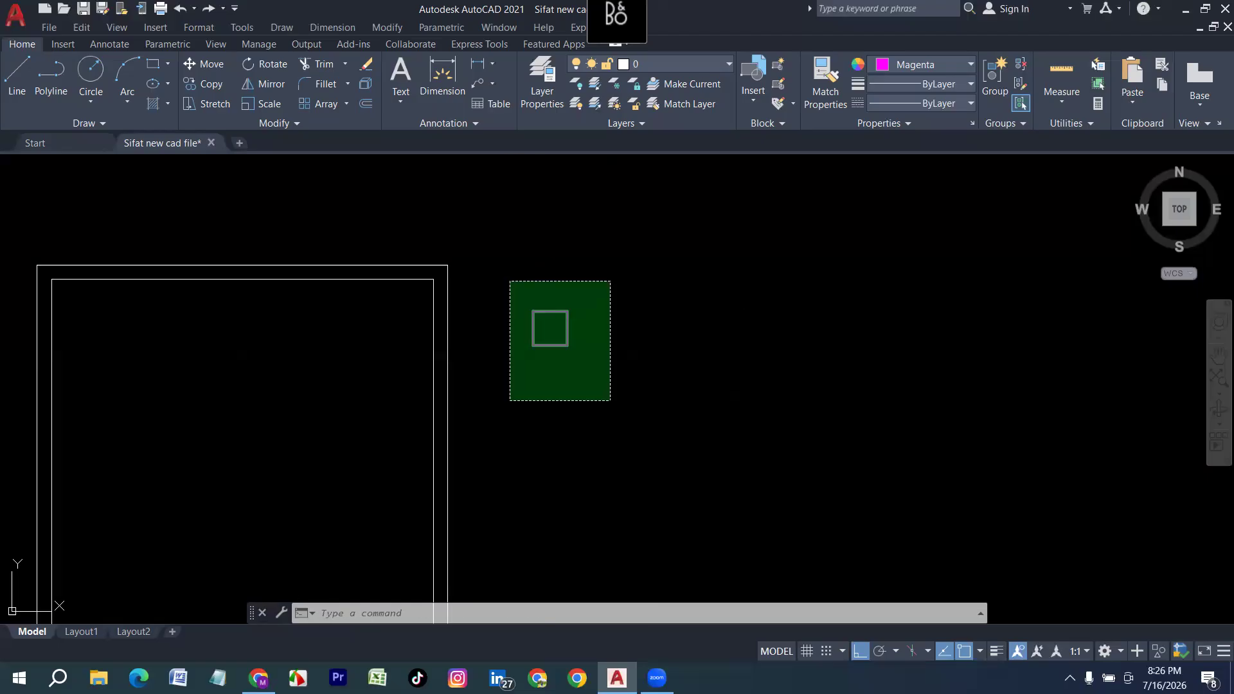
{"action": "left_click", "coordinate": [509, 281]}
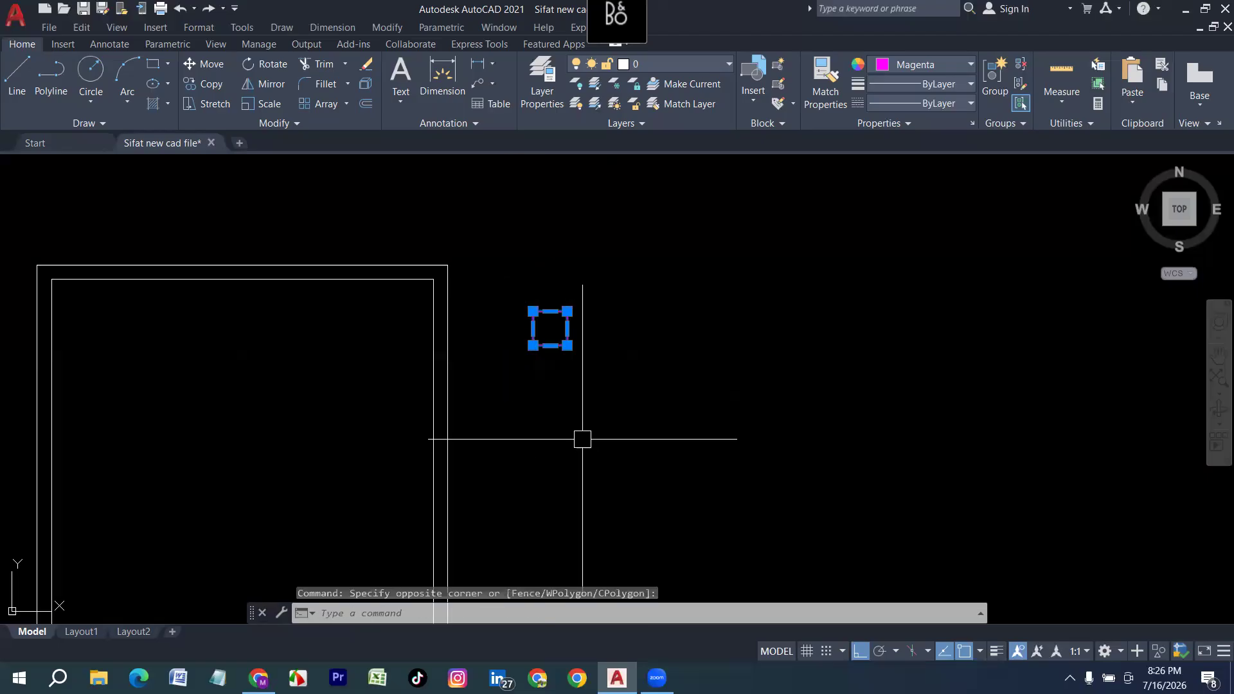
{"action": "type", "text": "J"}
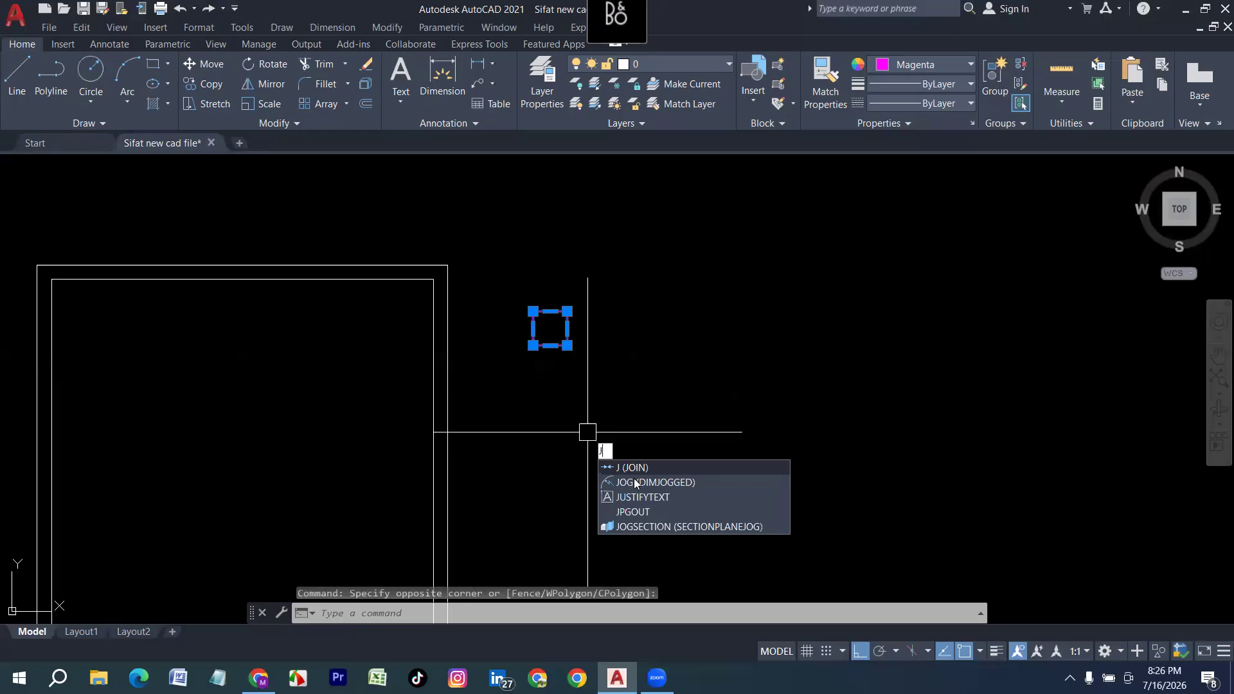
{"action": "key", "text": "Return"}
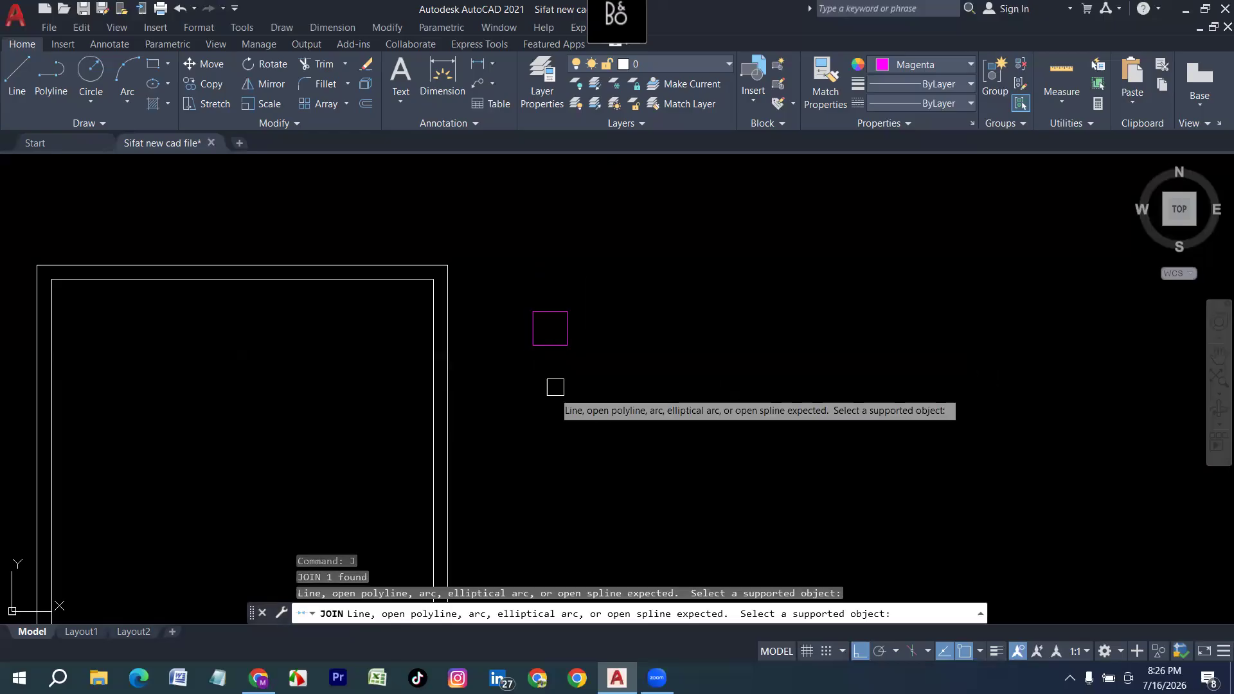
{"action": "key", "text": "Escape"}
Copy the magenta square by its upper-left corner onto the outer upper-left corner of the double-line rectangle.
{"action": "scroll", "coordinate": [623, 353], "scroll_direction": "down", "scroll_amount": 2}
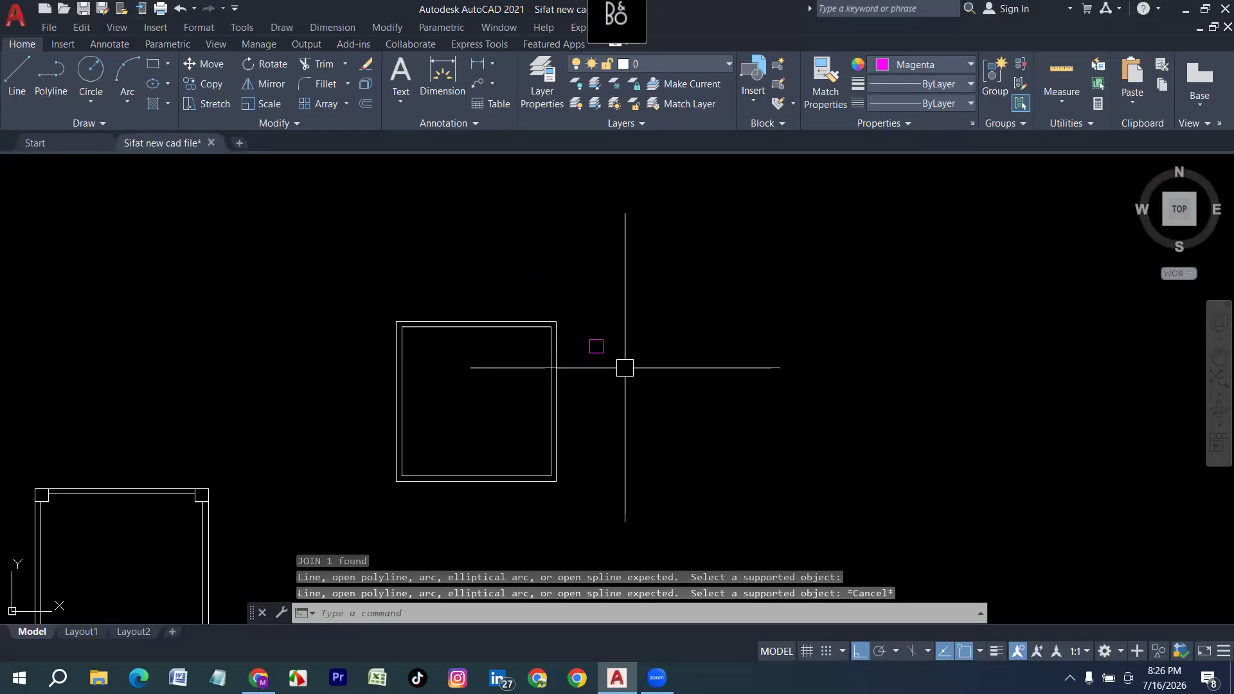
{"action": "left_click", "coordinate": [586, 343]}
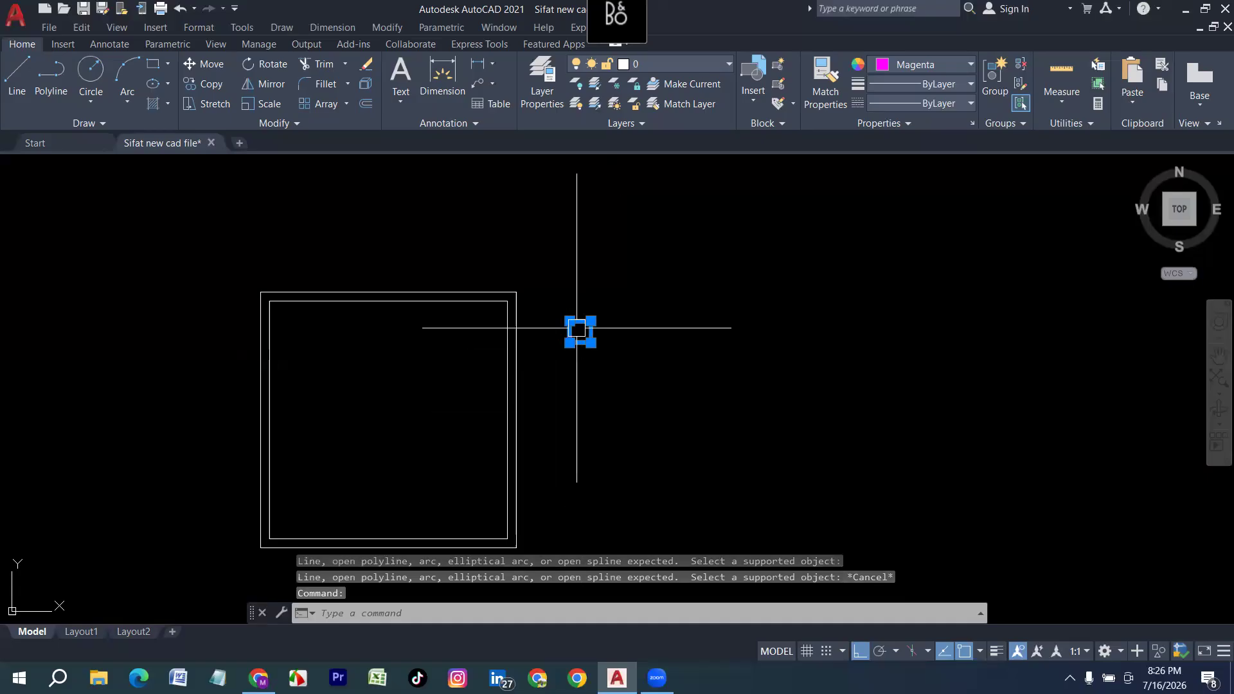
{"action": "type", "text": "cp"}
{"action": "key", "text": "Return"}
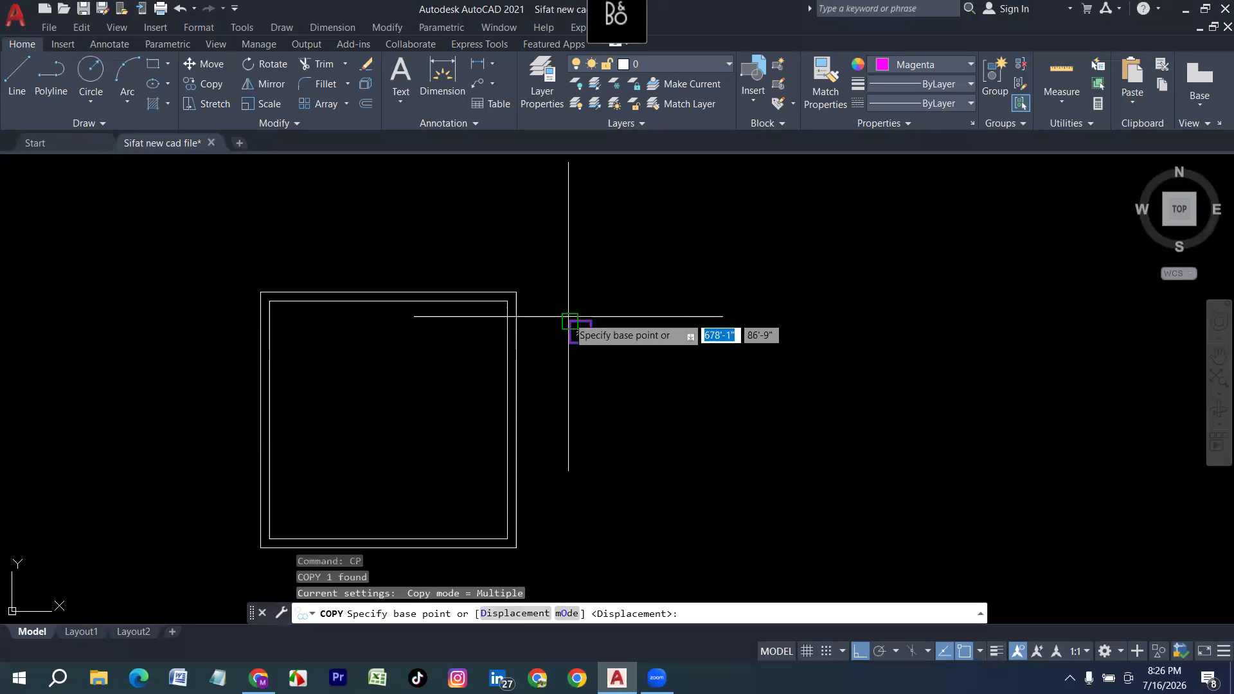
{"action": "left_click", "coordinate": [570, 321]}
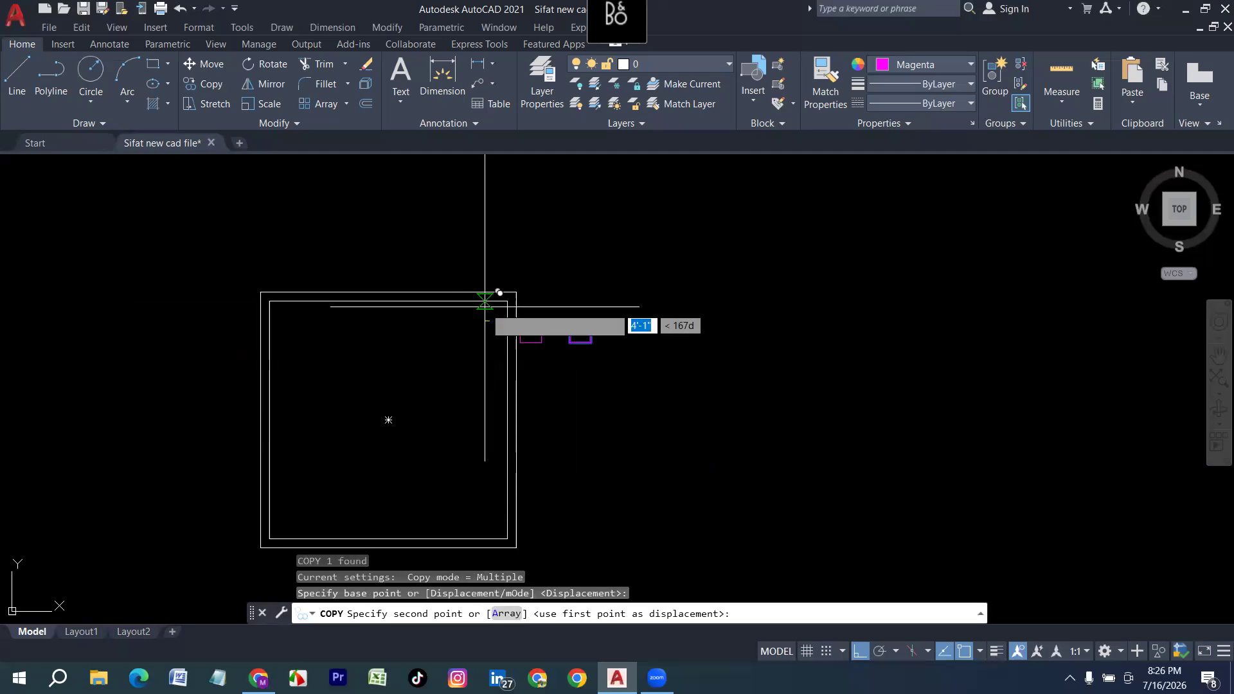
{"action": "left_click", "coordinate": [261, 293]}
{"action": "key", "text": "Escape"}
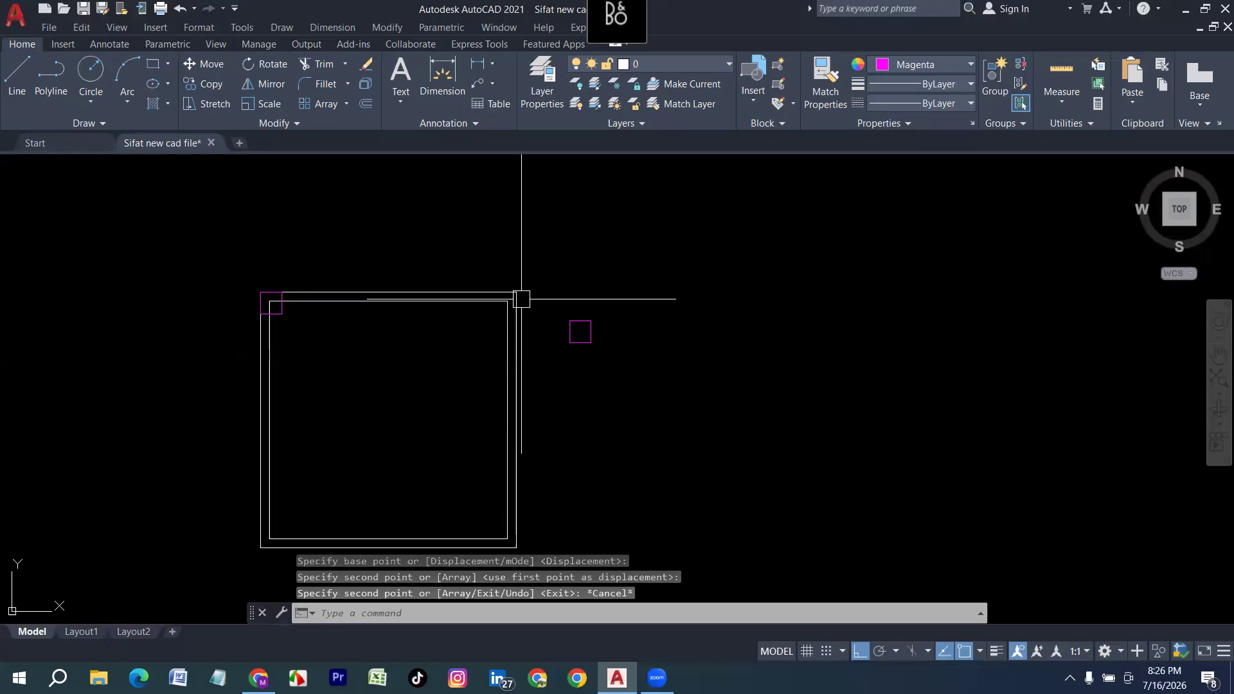
Copy the loose magenta square by its upper-right corner onto the outer upper-right corner of the double-line rectangle.
{"action": "left_click", "coordinate": [587, 333]}
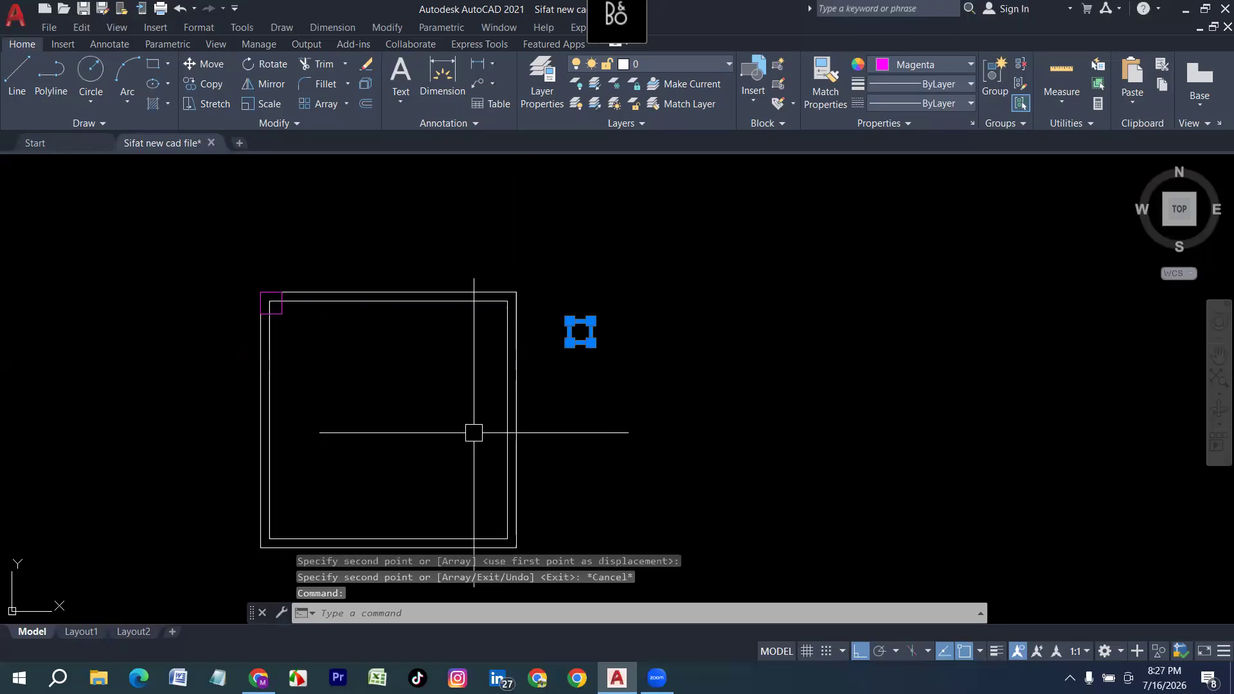
{"action": "type", "text": "cp"}
{"action": "key", "text": "Return"}
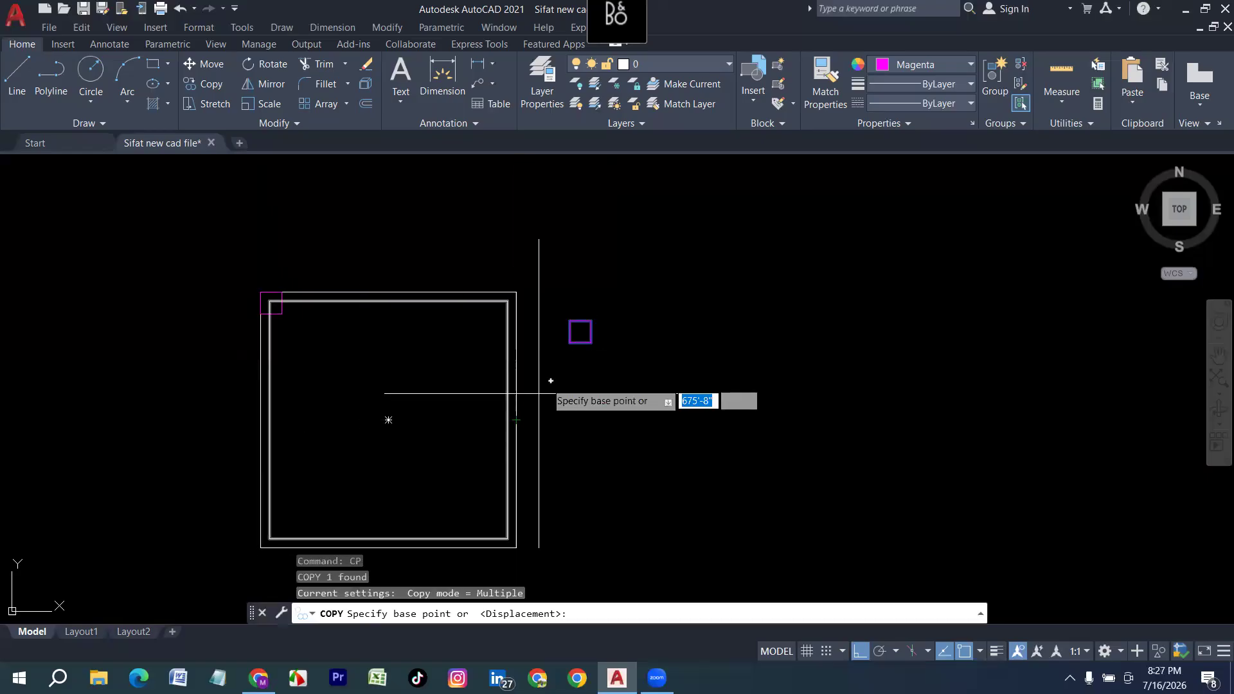
{"action": "left_click", "coordinate": [591, 321]}
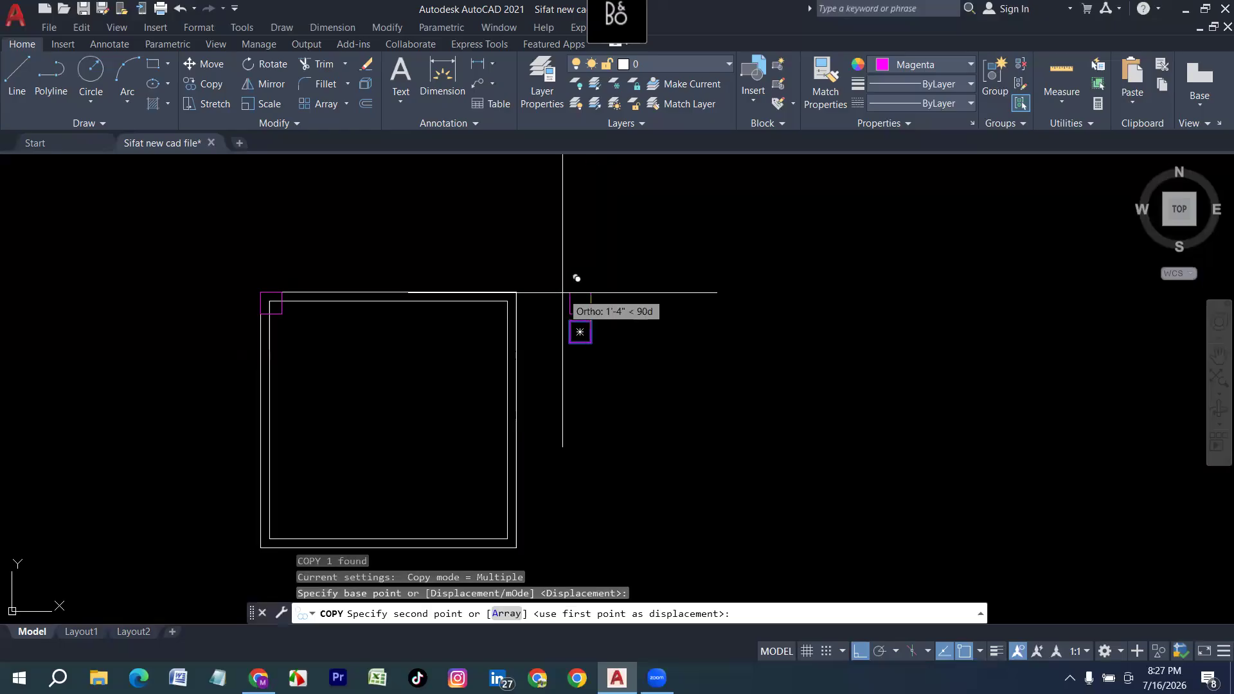
{"action": "left_click", "coordinate": [516, 293]}
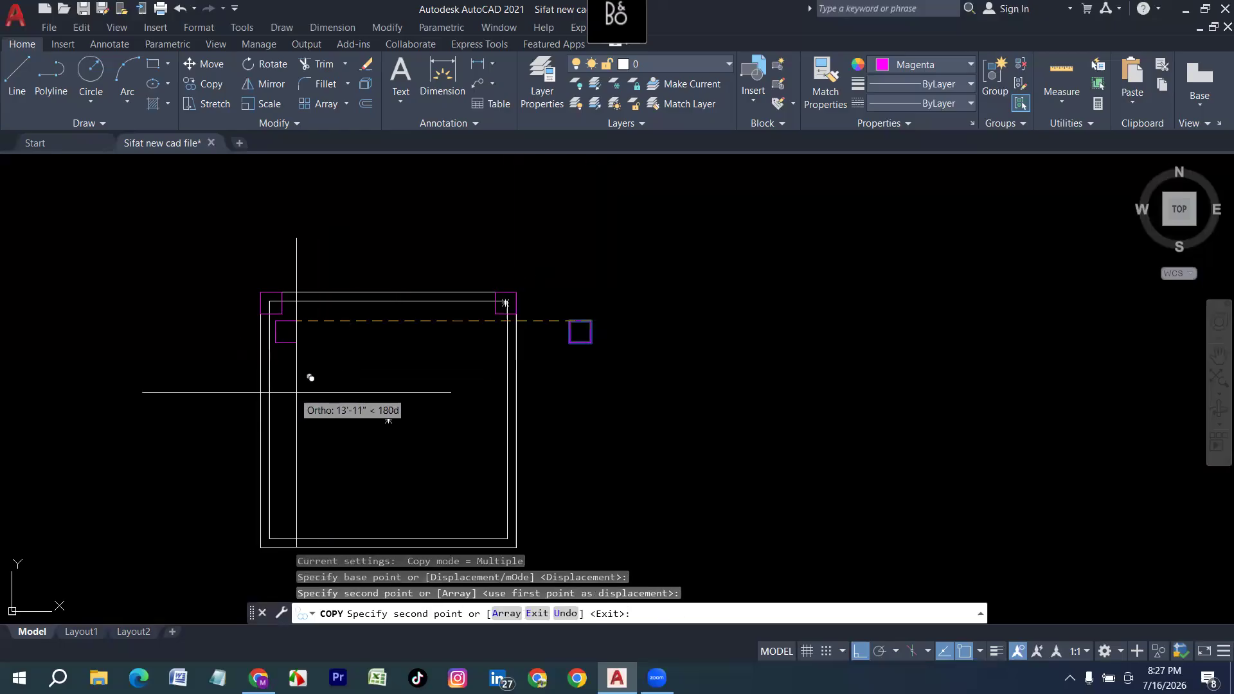
{"action": "key", "text": "Escape"}
Mirror the two upper magenta columns about the rectangle's horizontal midline onto its lower corners, keeping the originals.
{"action": "left_click", "coordinate": [282, 314]}
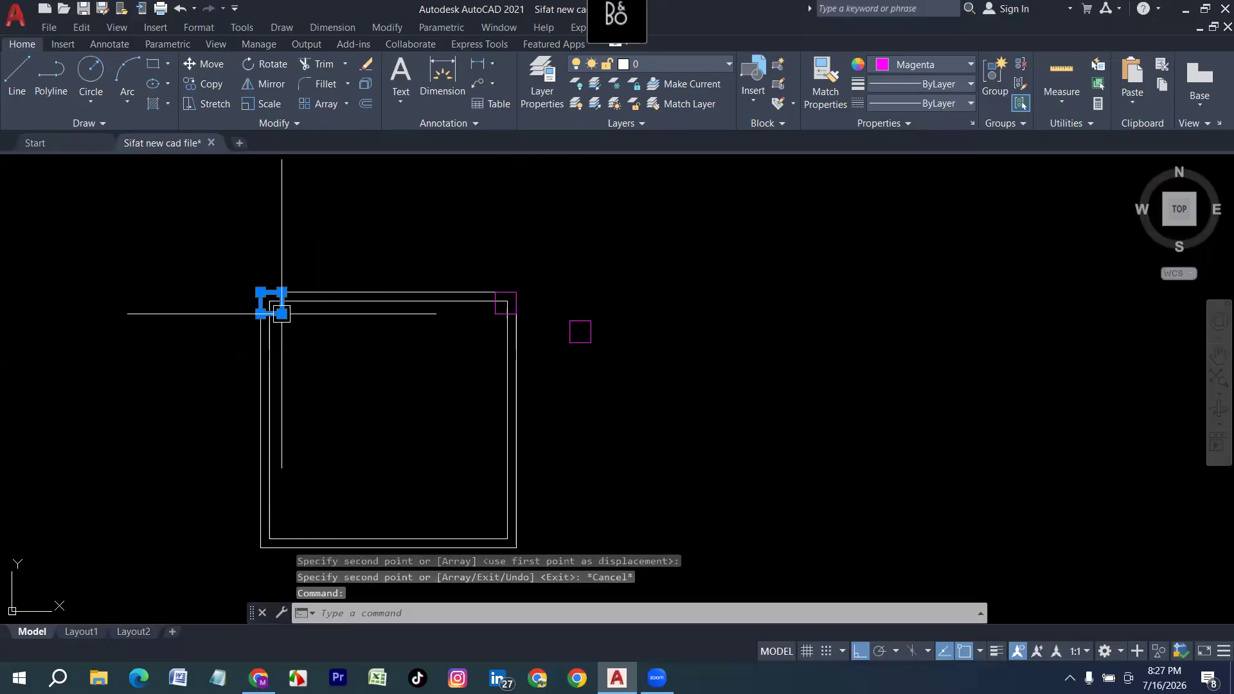
{"action": "left_click", "coordinate": [499, 311]}
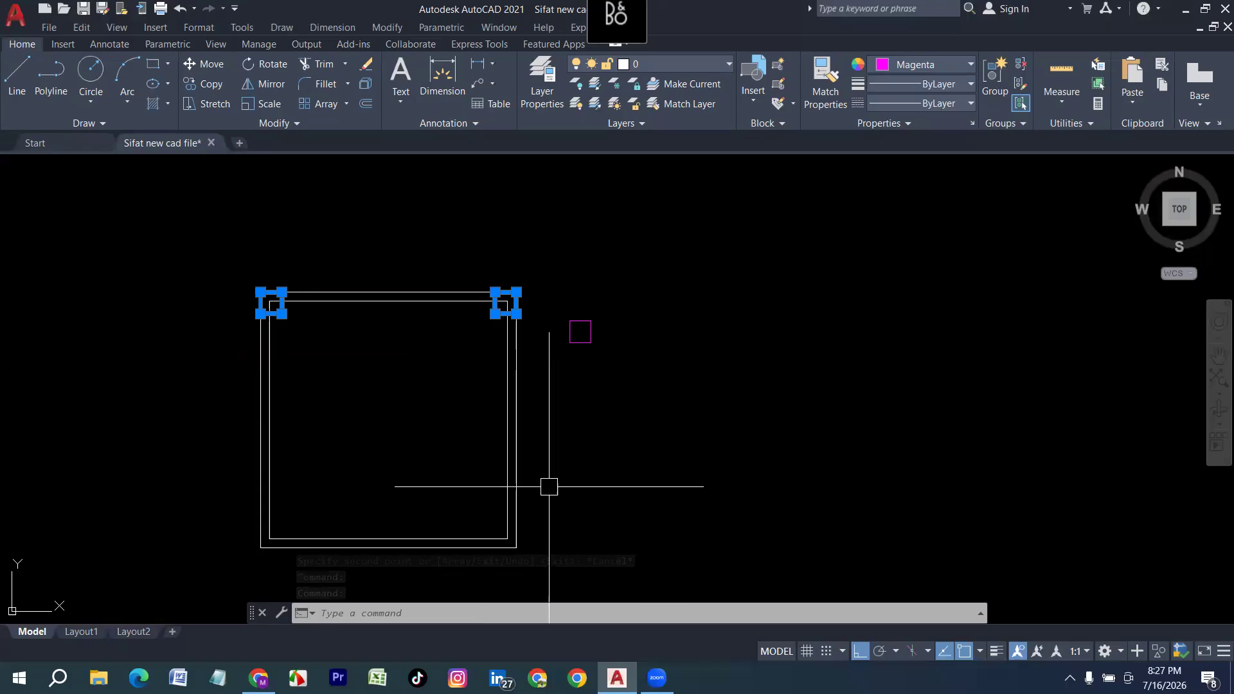
{"action": "type", "text": "m"}
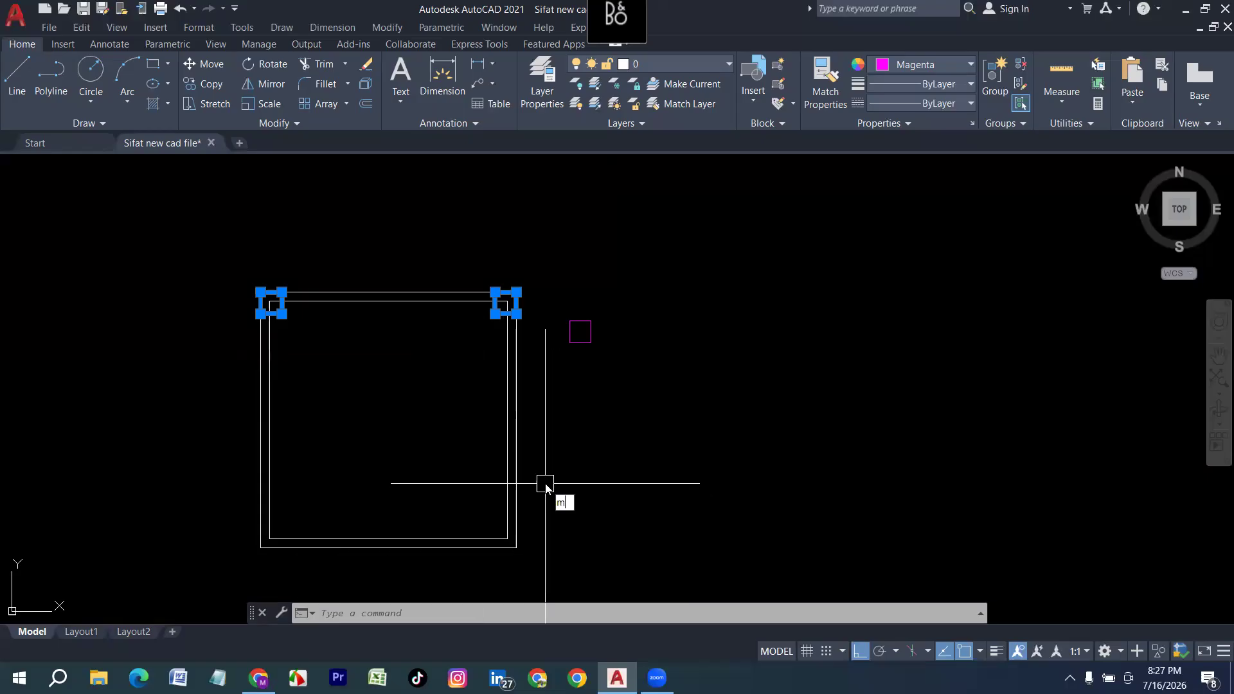
{"action": "type", "text": "i"}
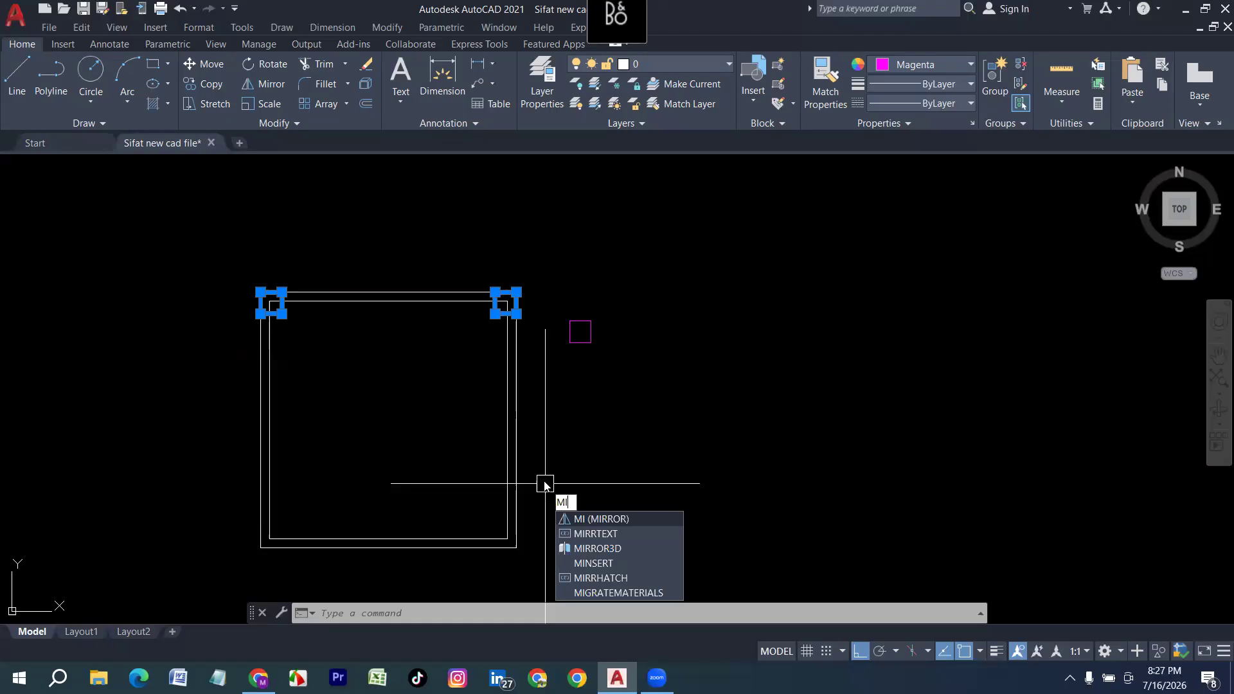
{"action": "key", "text": "Return"}
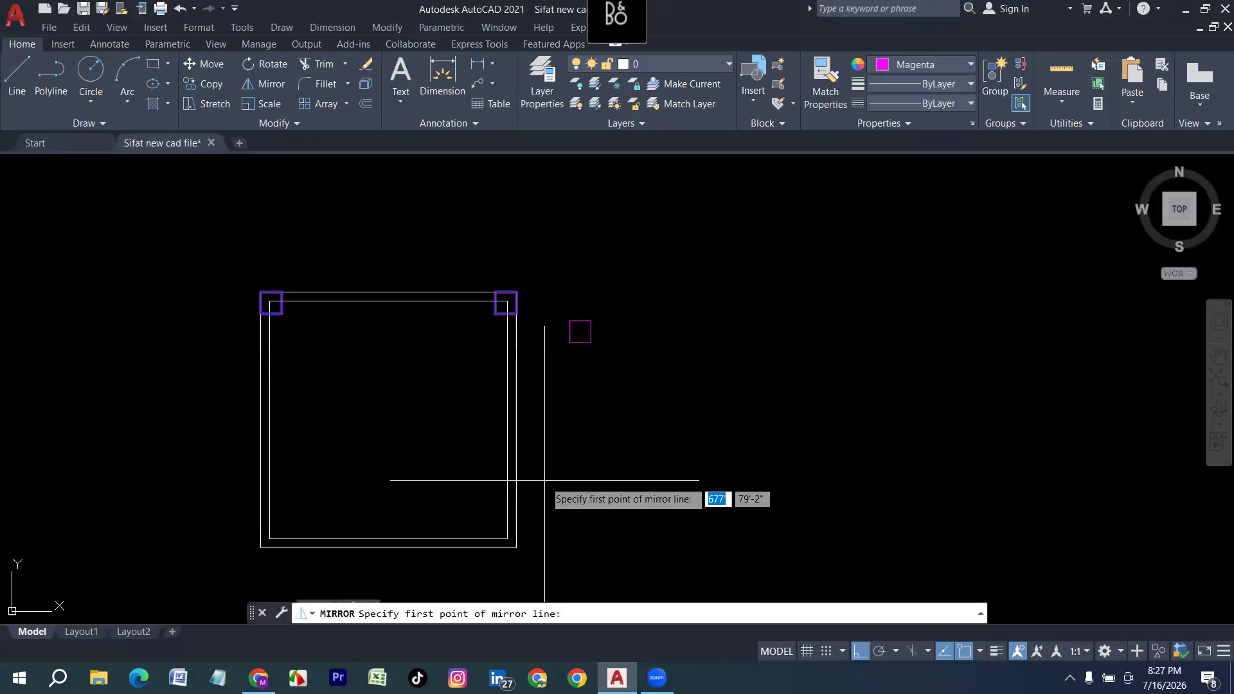
{"action": "left_click", "coordinate": [516, 420]}
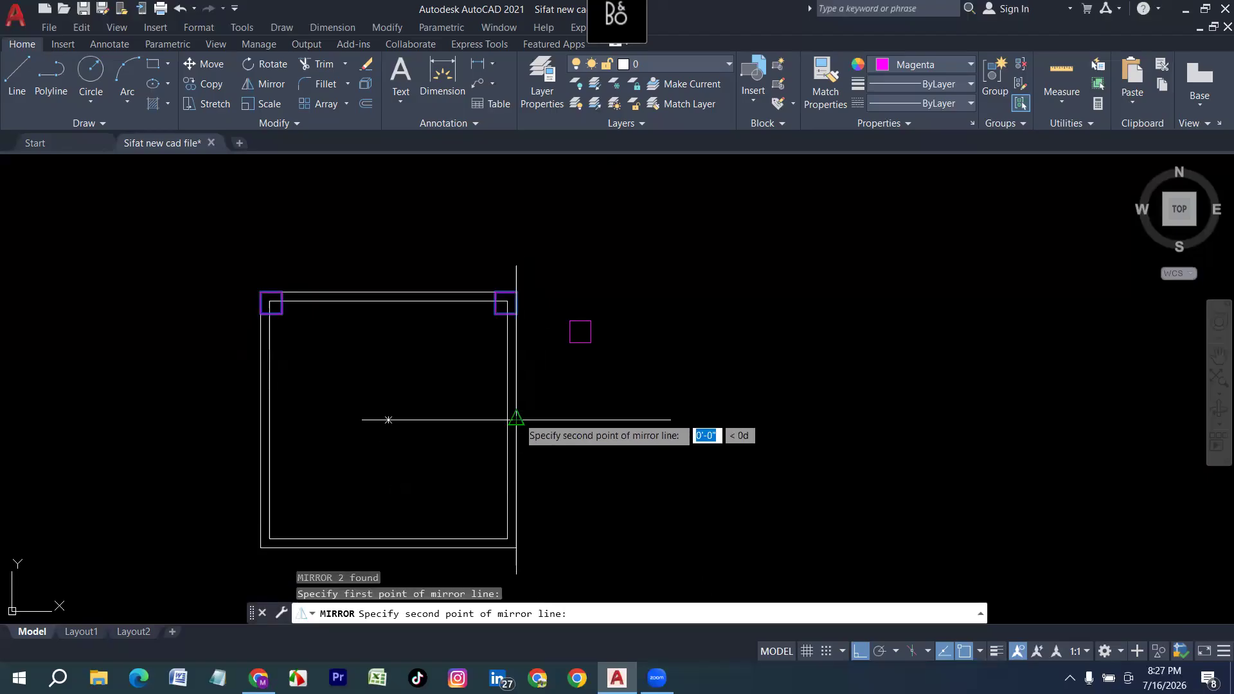
{"action": "left_click", "coordinate": [626, 422]}
{"action": "left_click", "coordinate": [672, 480]}
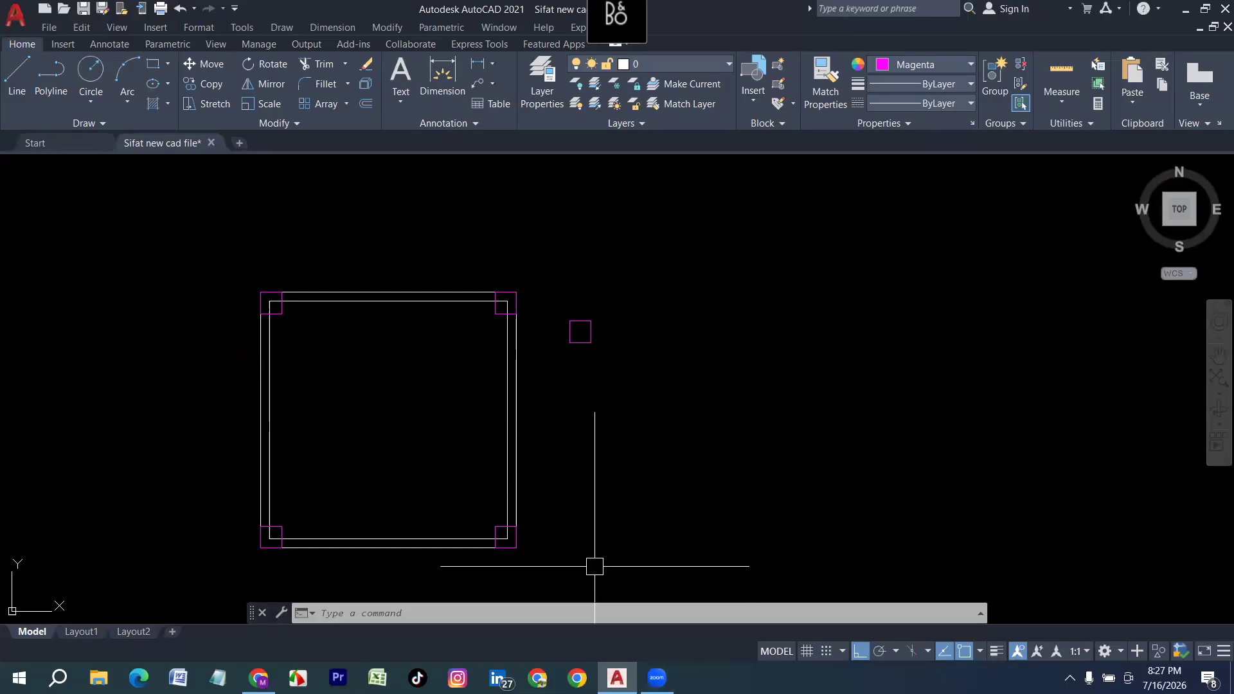
Examine the magenta corner columns and the wall lines running through them.
{"action": "scroll", "coordinate": [297, 305], "scroll_direction": "up", "scroll_amount": 2}
{"action": "scroll", "coordinate": [386, 309], "scroll_direction": "down", "scroll_amount": 4}
{"action": "scroll", "coordinate": [318, 296], "scroll_direction": "up", "scroll_amount": 2}
{"action": "scroll", "coordinate": [198, 256], "scroll_direction": "up", "scroll_amount": 4}
{"action": "scroll", "coordinate": [215, 256], "scroll_direction": "down", "scroll_amount": 2}
{"action": "scroll", "coordinate": [212, 253], "scroll_direction": "up", "scroll_amount": 4}
{"action": "scroll", "coordinate": [211, 253], "scroll_direction": "down", "scroll_amount": 4}
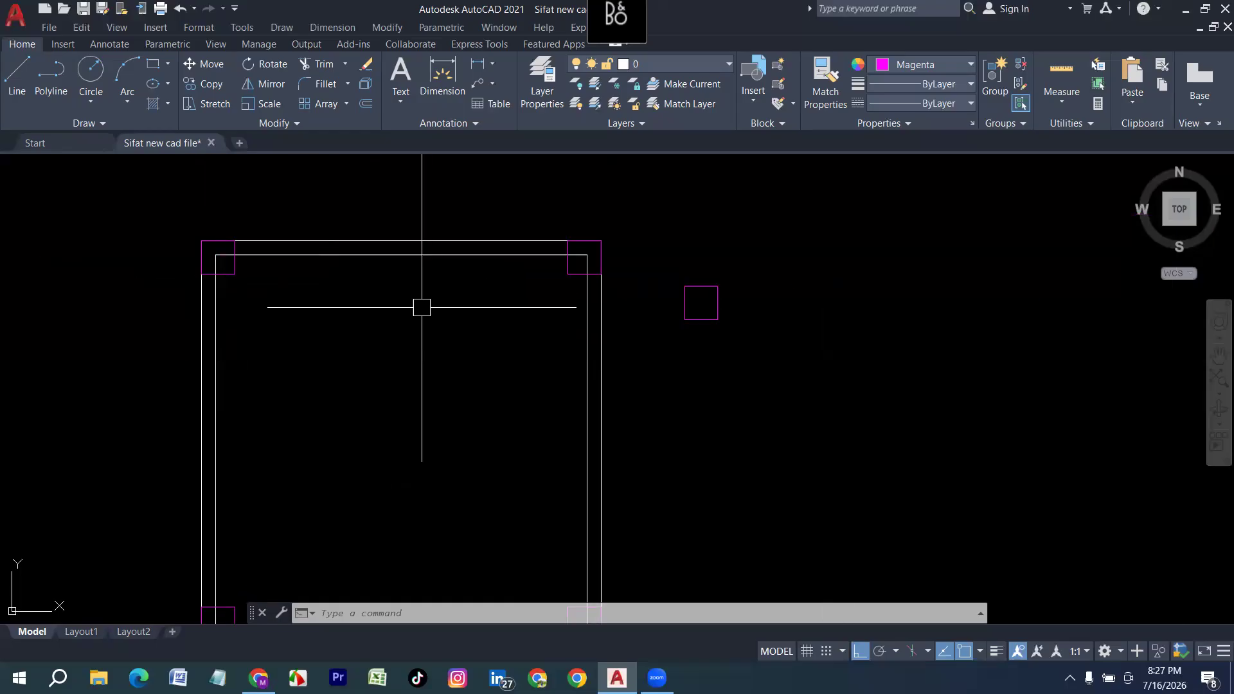
{"action": "middle_click_drag", "start_coordinate": [512, 449], "coordinate": [550, 390]}
{"action": "scroll", "coordinate": [551, 402], "scroll_direction": "down", "scroll_amount": 2}
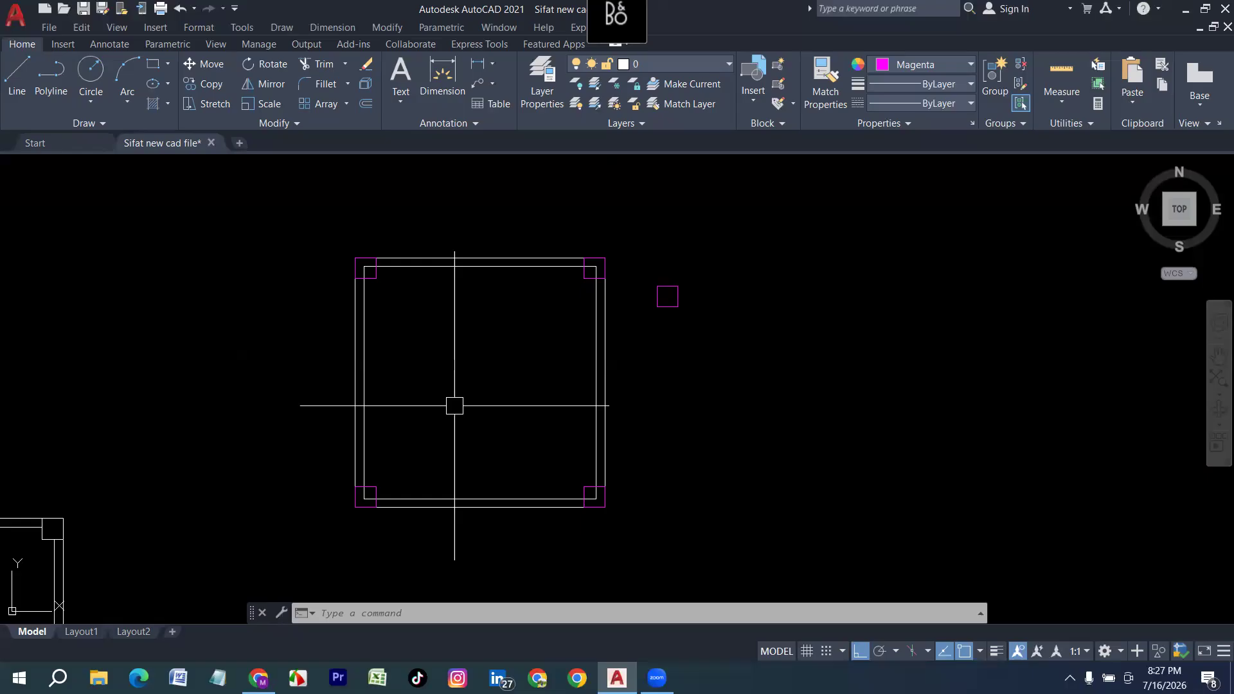
{"action": "middle_click_drag", "start_coordinate": [454, 405], "coordinate": [510, 400]}
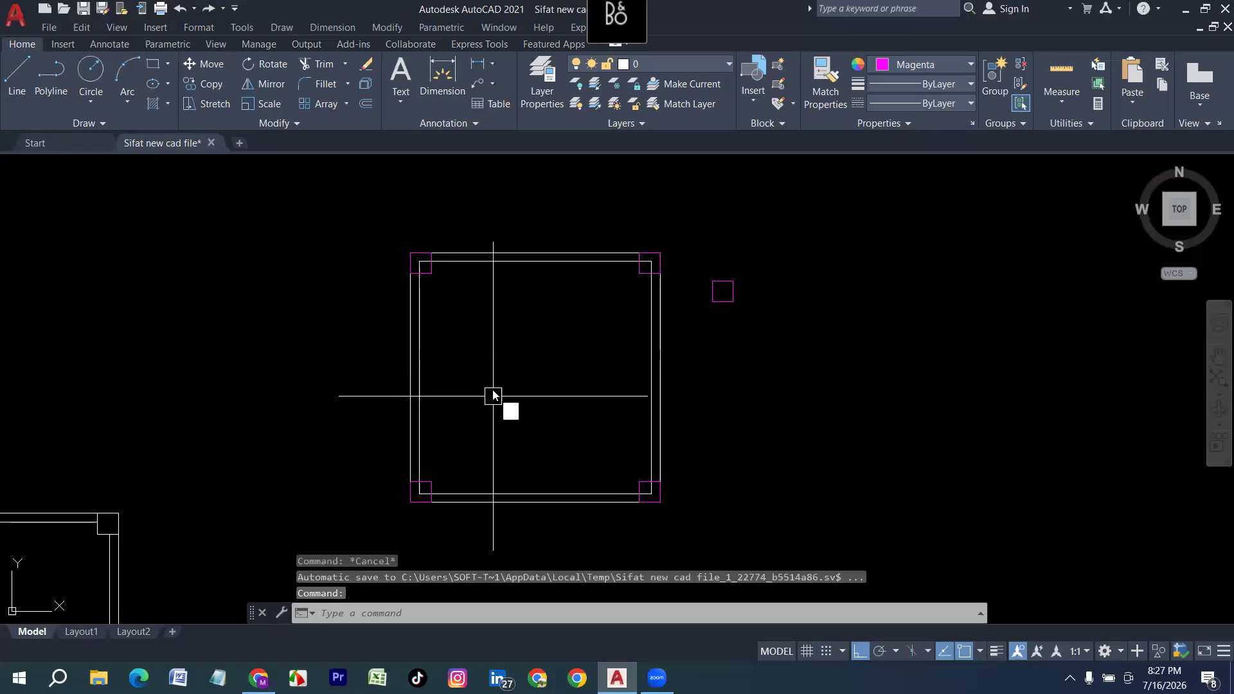
Trim the inner wall lines that run inside the two upper magenta columns.
{"action": "type", "text": "r"}
{"action": "key", "text": "Return"}
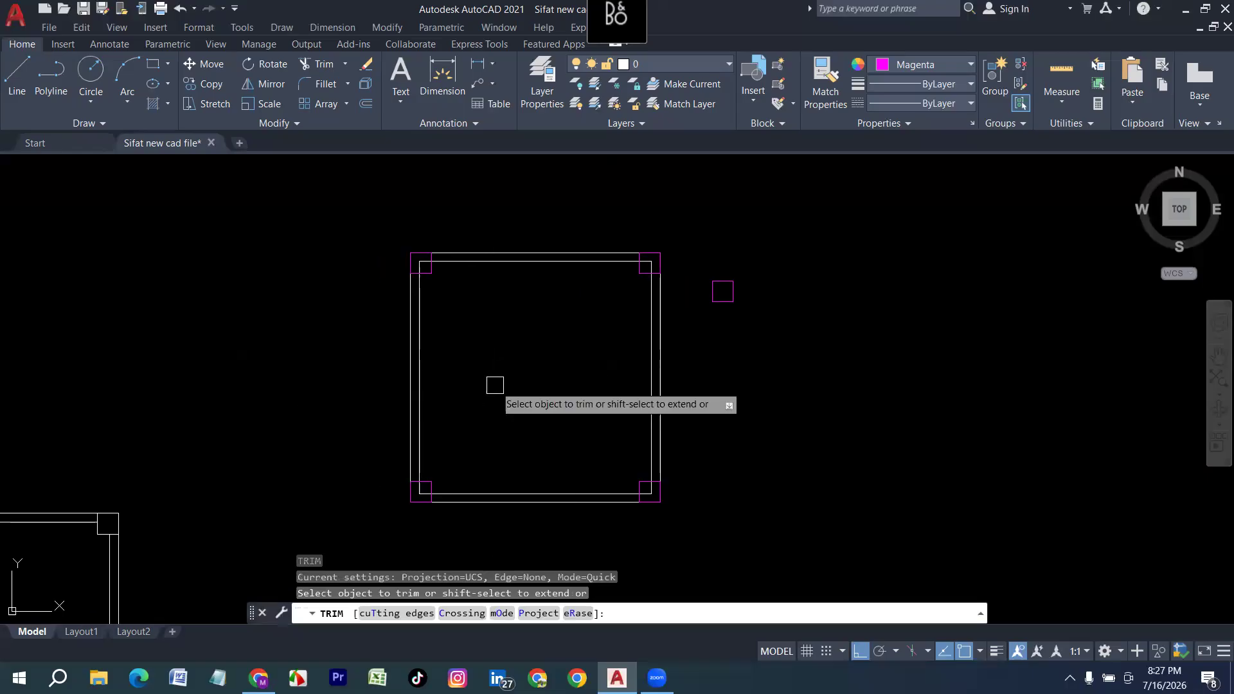
{"action": "scroll", "coordinate": [425, 264], "scroll_direction": "up", "scroll_amount": 6}
{"action": "left_click", "coordinate": [421, 256]}
{"action": "left_click", "coordinate": [393, 278]}
{"action": "scroll", "coordinate": [300, 303], "scroll_direction": "down", "scroll_amount": 6}
{"action": "scroll", "coordinate": [560, 286], "scroll_direction": "up", "scroll_amount": 6}
{"action": "left_click", "coordinate": [512, 305]}
{"action": "left_click", "coordinate": [534, 320]}
Trim the inner wall lines that run inside the two lower magenta columns and end the trimming.
{"action": "scroll", "coordinate": [530, 293], "scroll_direction": "down", "scroll_amount": 6}
{"action": "scroll", "coordinate": [518, 524], "scroll_direction": "up", "scroll_amount": 6}
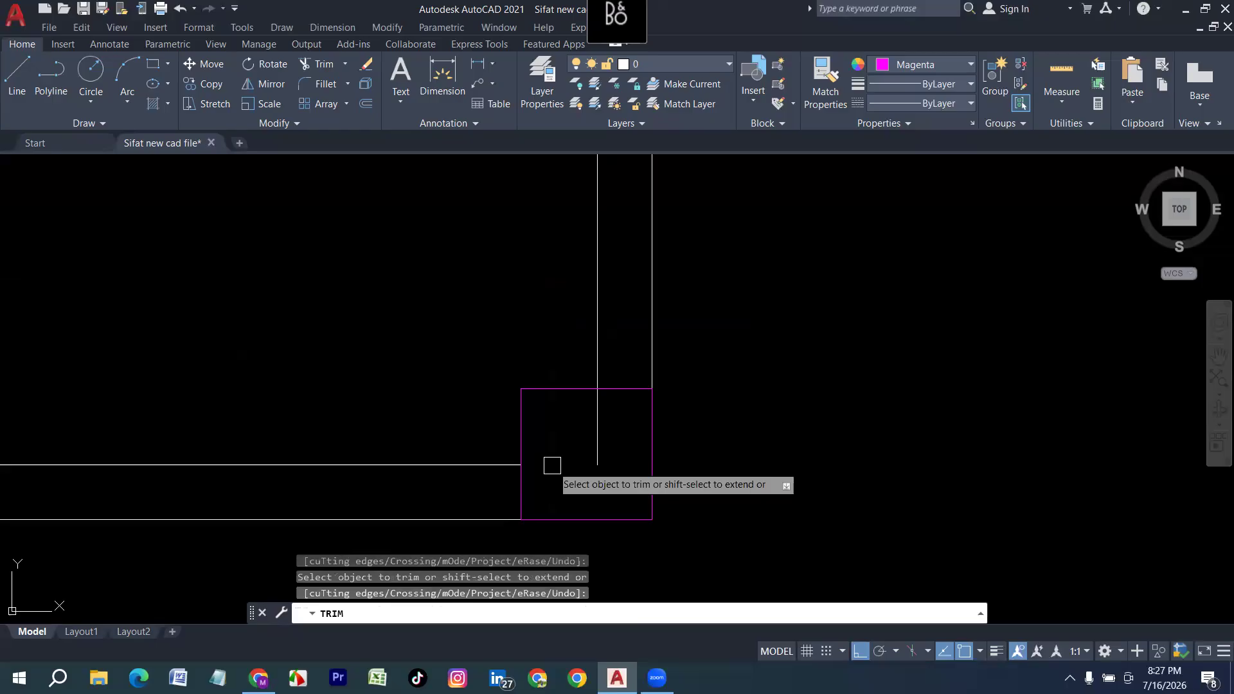
{"action": "left_click", "coordinate": [593, 448]}
{"action": "scroll", "coordinate": [604, 453], "scroll_direction": "down", "scroll_amount": 6}
{"action": "scroll", "coordinate": [428, 485], "scroll_direction": "up", "scroll_amount": 3}
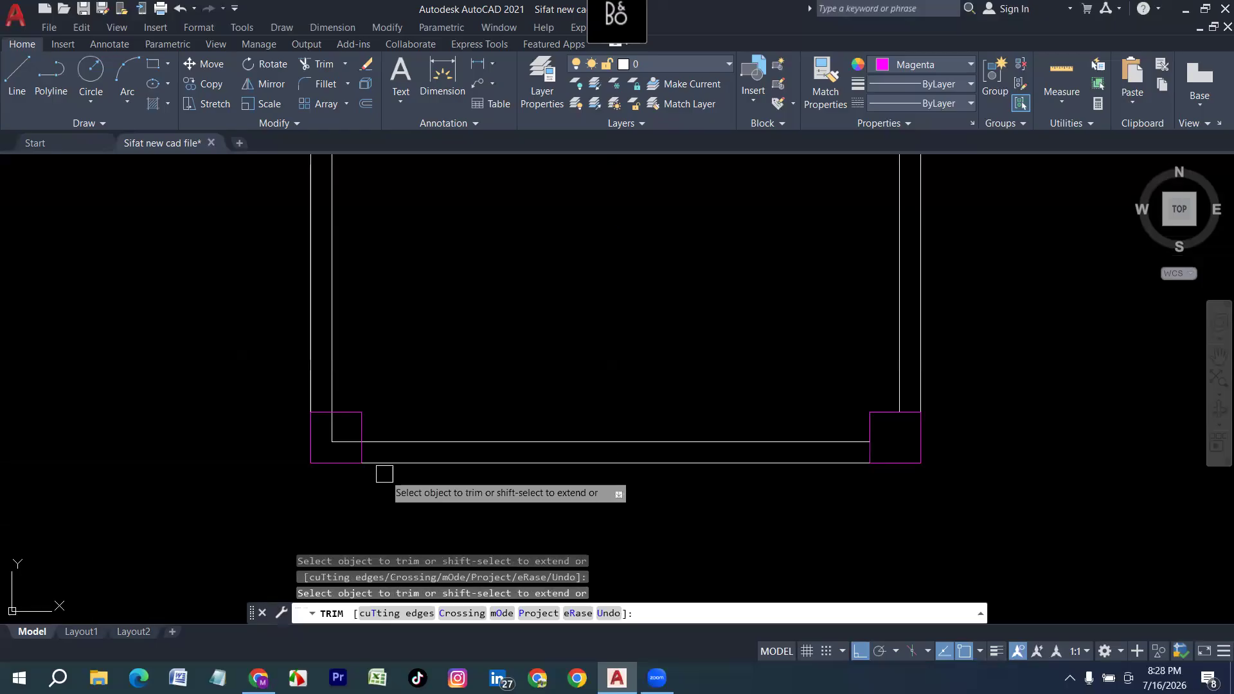
{"action": "left_click", "coordinate": [333, 435]}
{"action": "scroll", "coordinate": [436, 442], "scroll_direction": "down", "scroll_amount": 5}
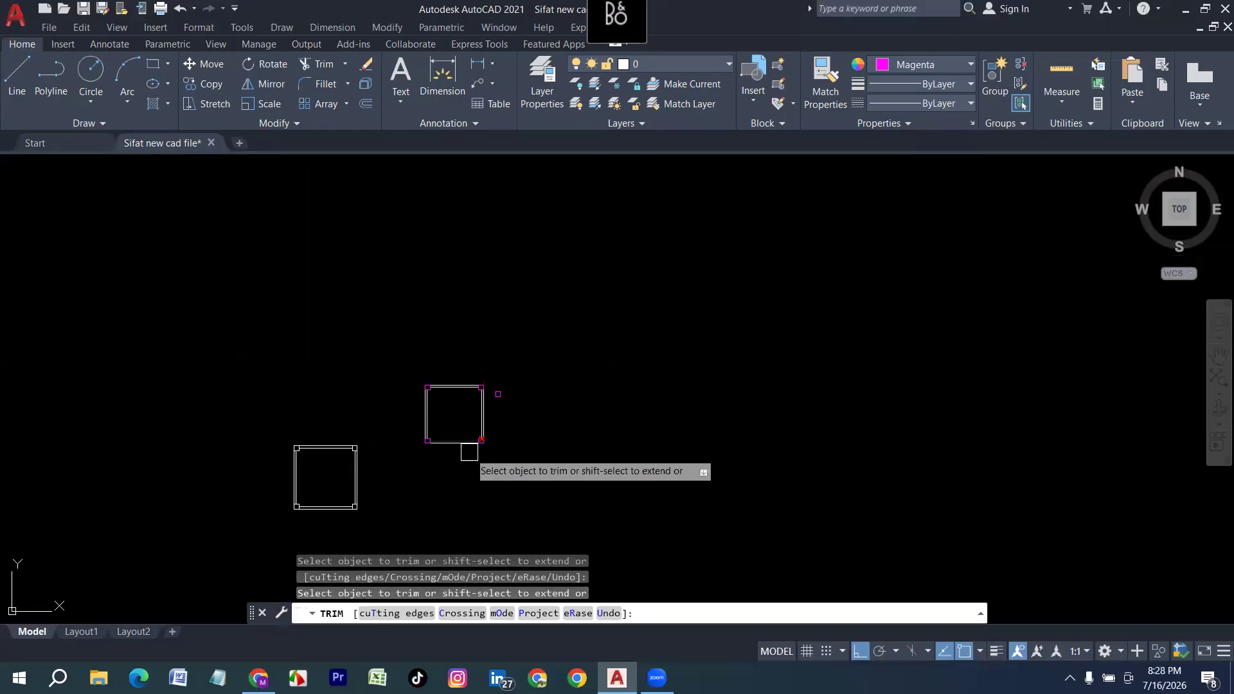
{"action": "scroll", "coordinate": [387, 500], "scroll_direction": "up", "scroll_amount": 1}
{"action": "key", "text": "Escape"}
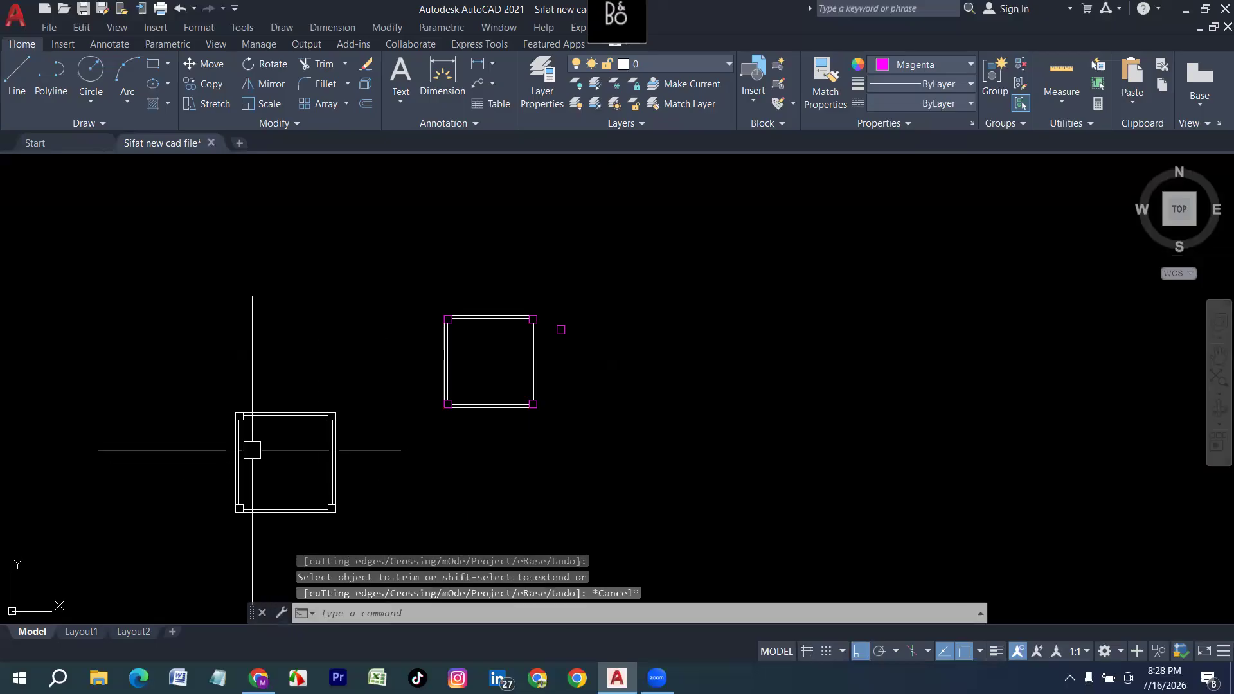
Compare the white corner columns of the first layout with the magenta columns of the second layout.
{"action": "scroll", "coordinate": [248, 430], "scroll_direction": "up", "scroll_amount": 4}
{"action": "scroll", "coordinate": [331, 449], "scroll_direction": "down", "scroll_amount": 6}
{"action": "scroll", "coordinate": [430, 442], "scroll_direction": "up", "scroll_amount": 4}
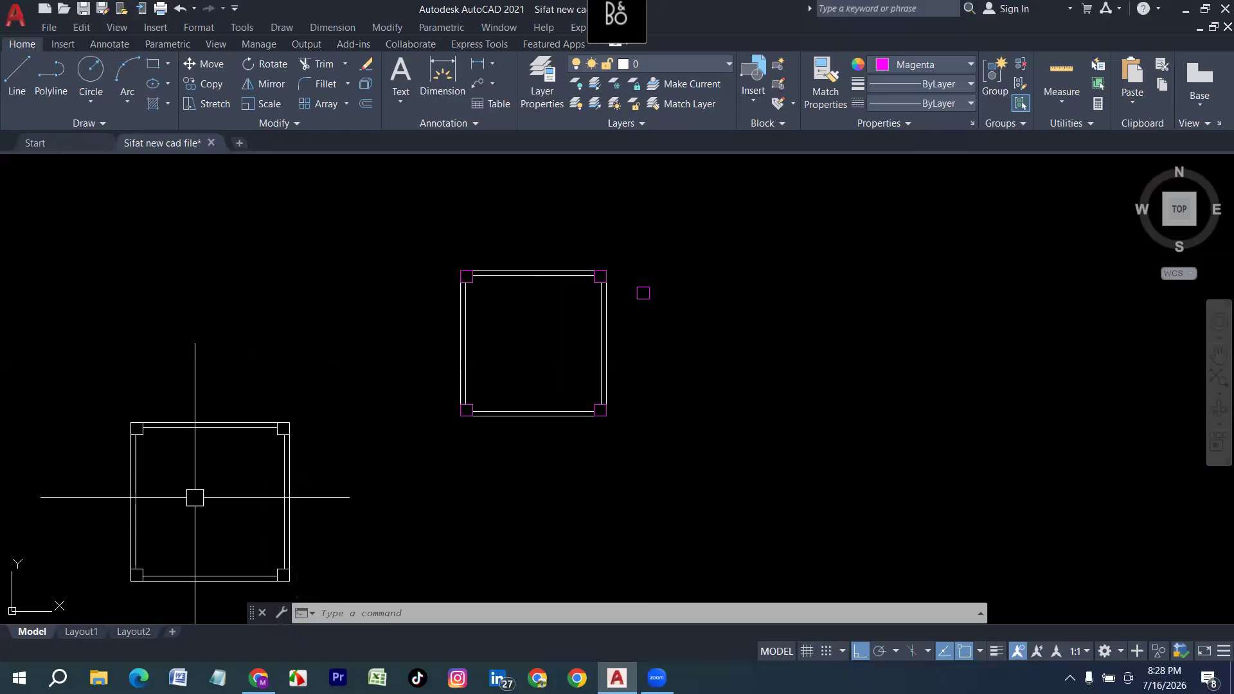
{"action": "scroll", "coordinate": [297, 446], "scroll_direction": "up", "scroll_amount": 4}
{"action": "scroll", "coordinate": [421, 356], "scroll_direction": "down", "scroll_amount": 6}
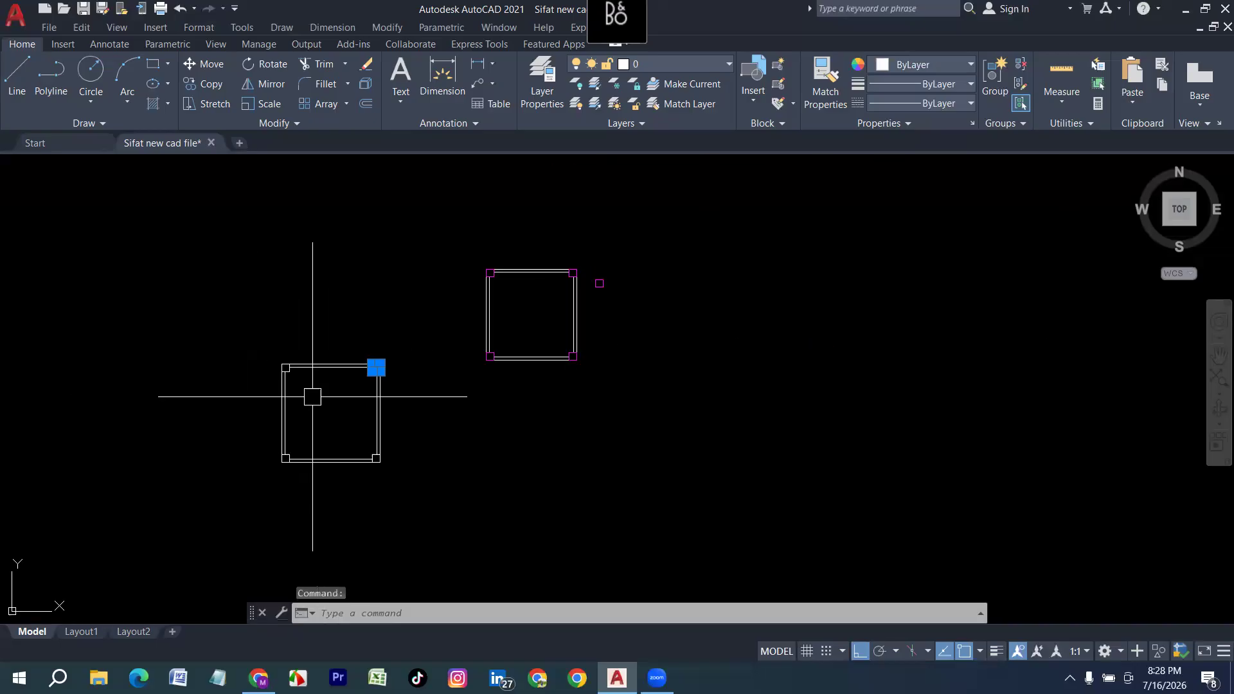
{"action": "key", "text": "Escape"}
{"action": "scroll", "coordinate": [312, 396], "scroll_direction": "up", "scroll_amount": 2}
{"action": "scroll", "coordinate": [616, 402], "scroll_direction": "up", "scroll_amount": 2}
{"action": "scroll", "coordinate": [571, 430], "scroll_direction": "down", "scroll_amount": 2}
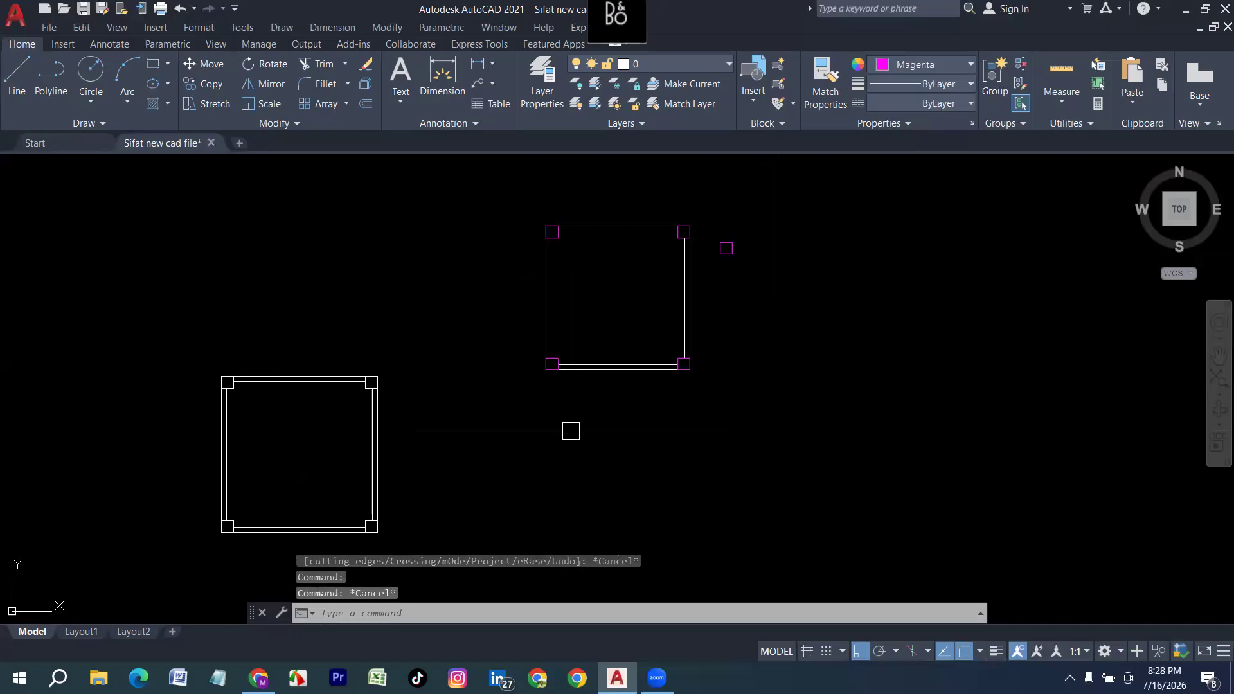
Match the properties of a magenta column onto the two upper white columns of the first layout.
{"action": "type", "text": "m"}
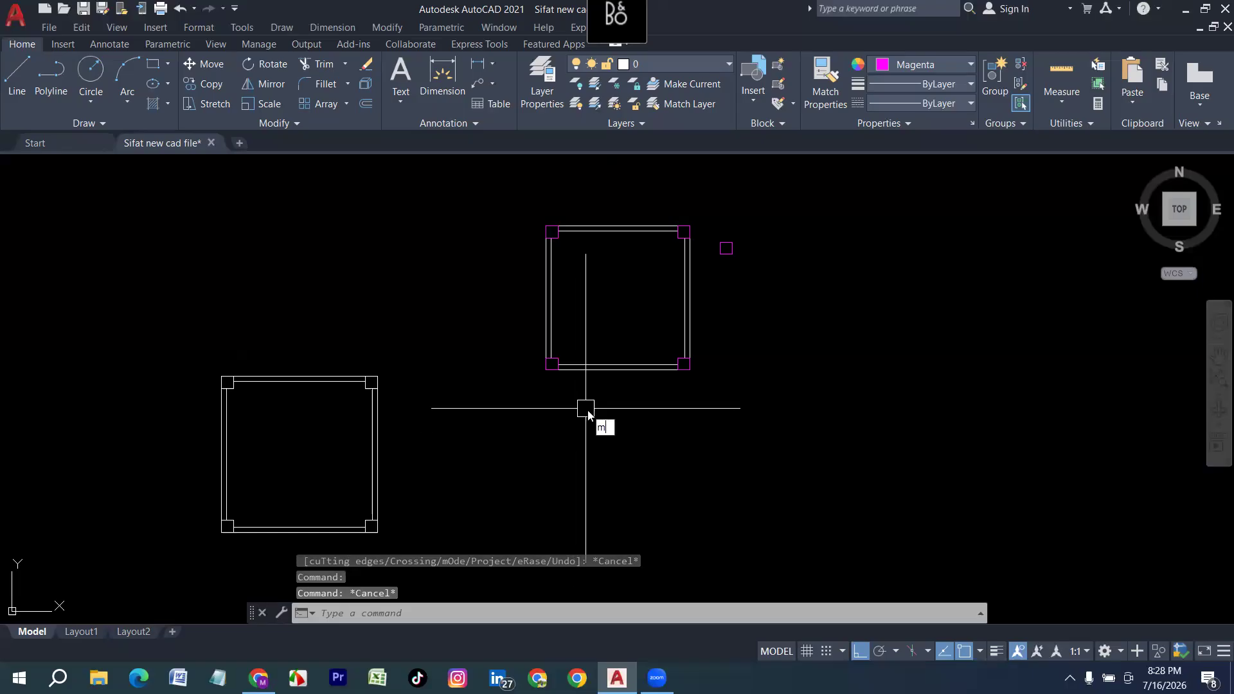
{"action": "type", "text": "a"}
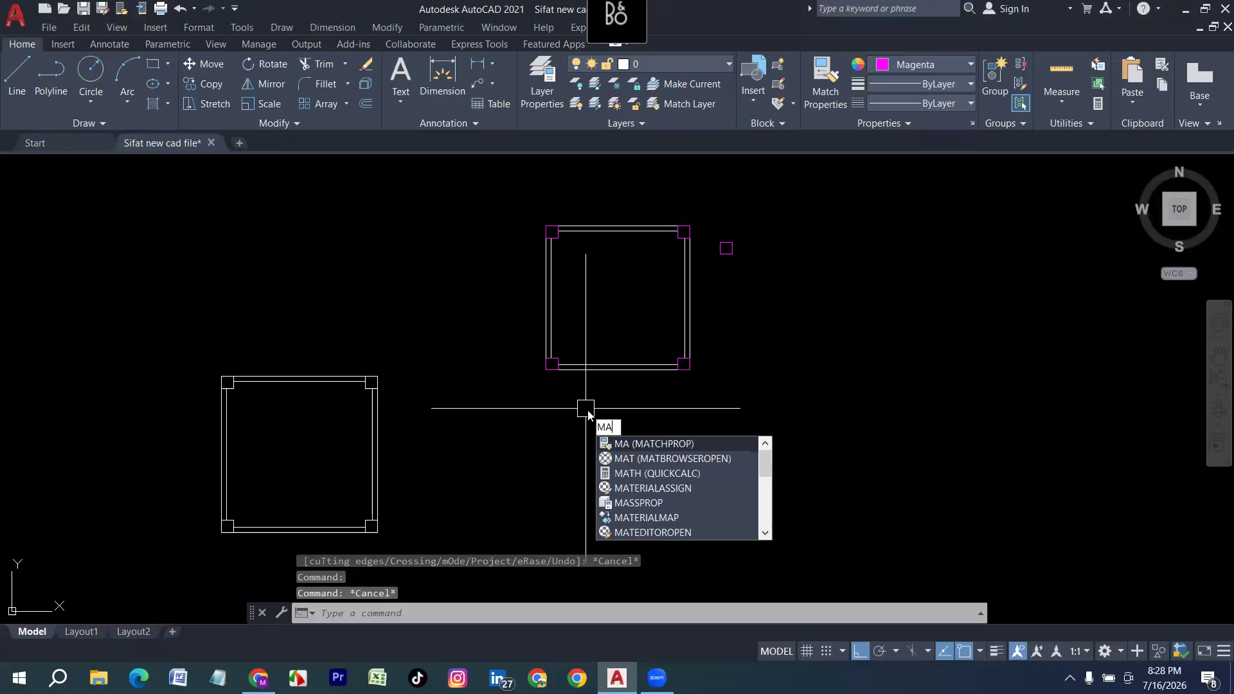
{"action": "key", "text": "Return"}
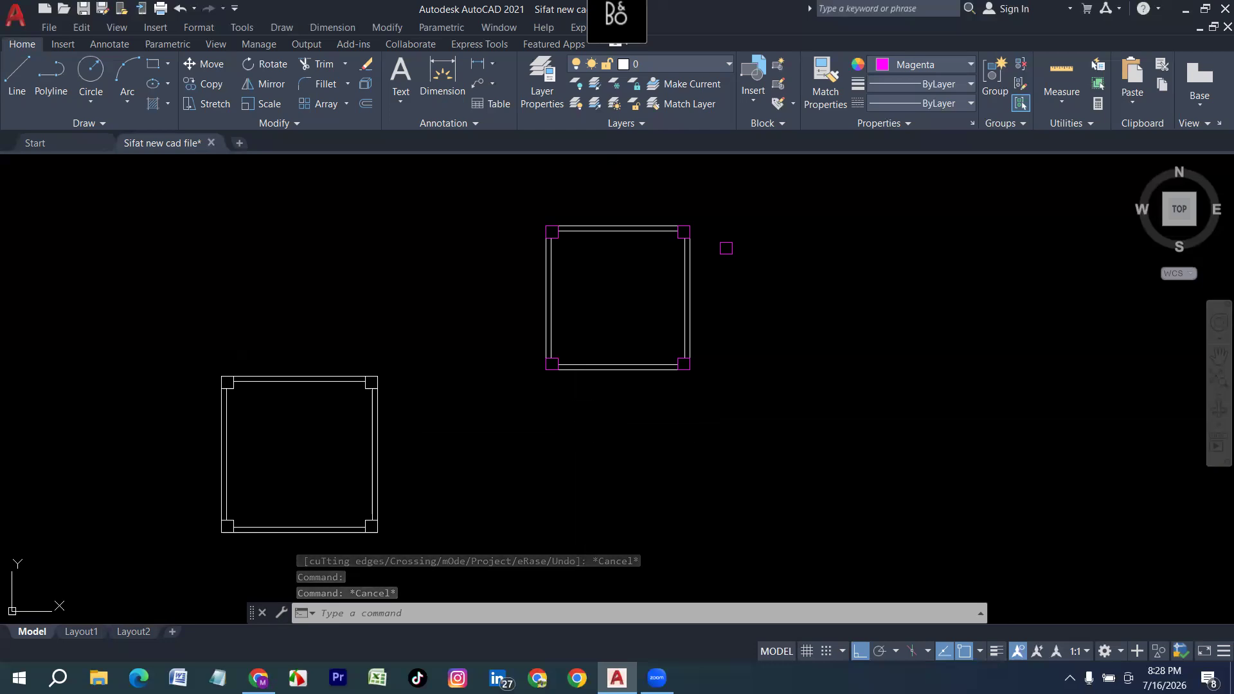
{"action": "scroll", "coordinate": [564, 233], "scroll_direction": "up", "scroll_amount": 4}
{"action": "scroll", "coordinate": [564, 232], "scroll_direction": "up", "scroll_amount": 2}
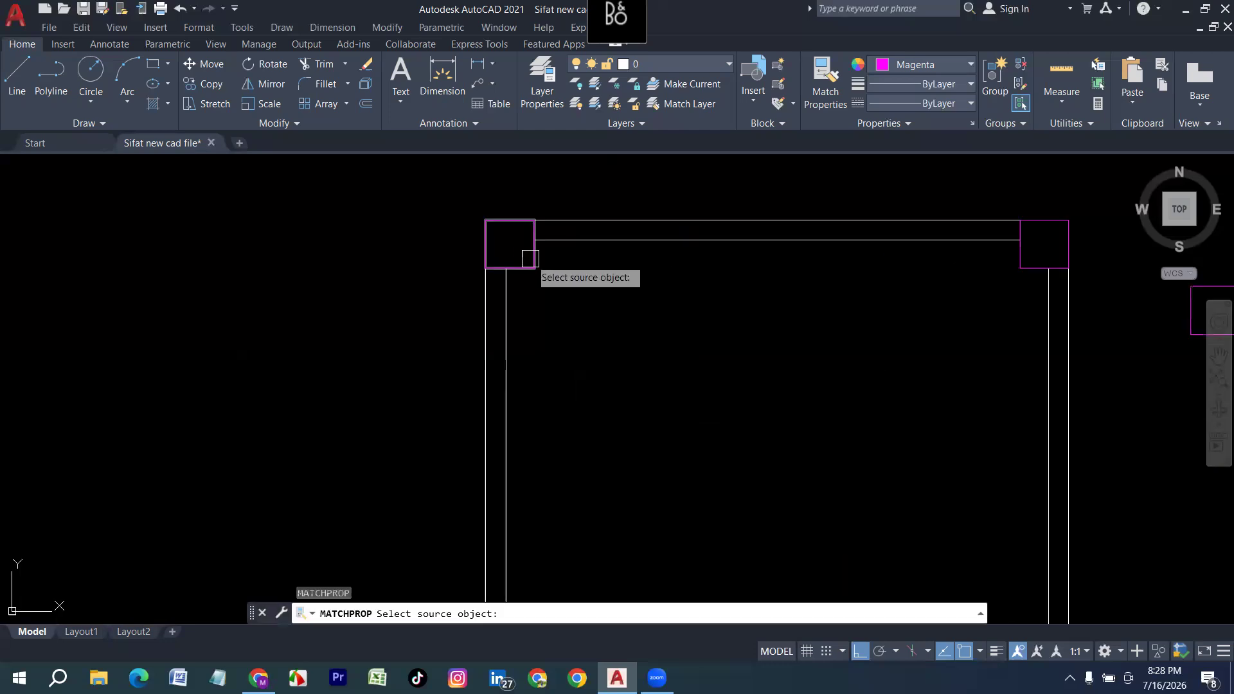
{"action": "left_click", "coordinate": [530, 258]}
{"action": "scroll", "coordinate": [530, 258], "scroll_direction": "down", "scroll_amount": 8}
{"action": "scroll", "coordinate": [424, 355], "scroll_direction": "up", "scroll_amount": 6}
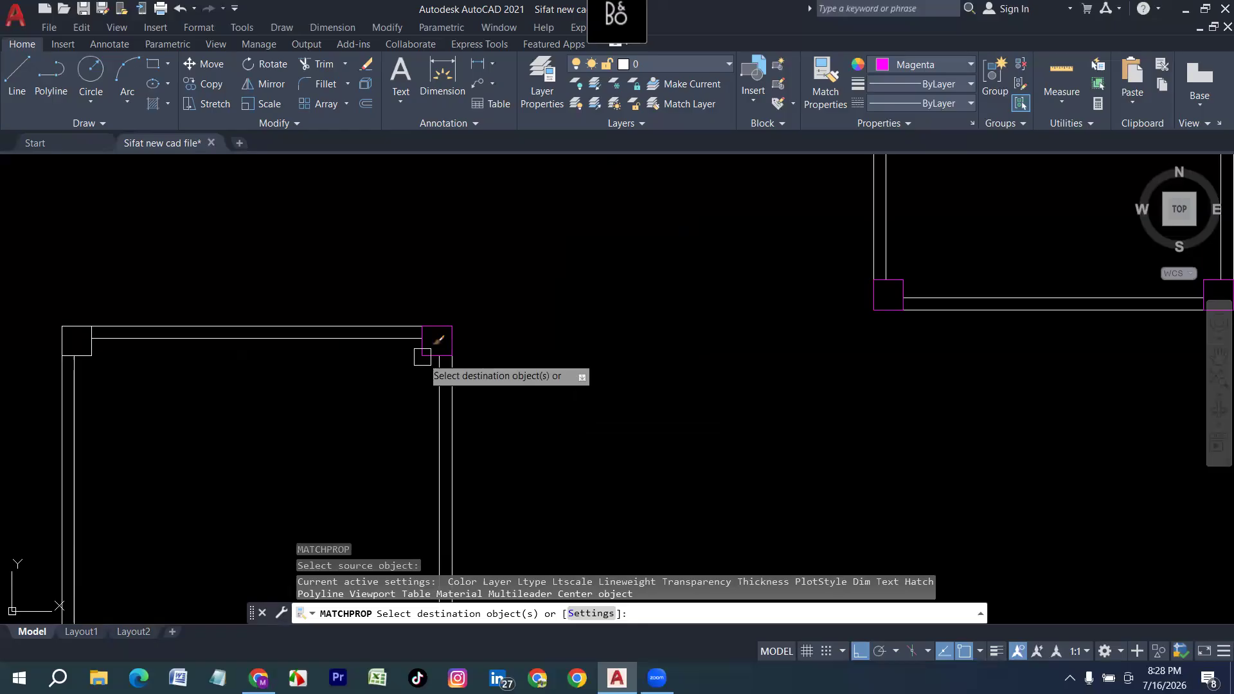
{"action": "left_click", "coordinate": [422, 358]}
{"action": "left_click", "coordinate": [94, 355]}
Match the magenta properties onto the two lower columns of the first layout and end the property matching.
{"action": "scroll", "coordinate": [193, 248], "scroll_direction": "down", "scroll_amount": 6}
{"action": "scroll", "coordinate": [176, 348], "scroll_direction": "up", "scroll_amount": 6}
{"action": "left_click", "coordinate": [140, 352]}
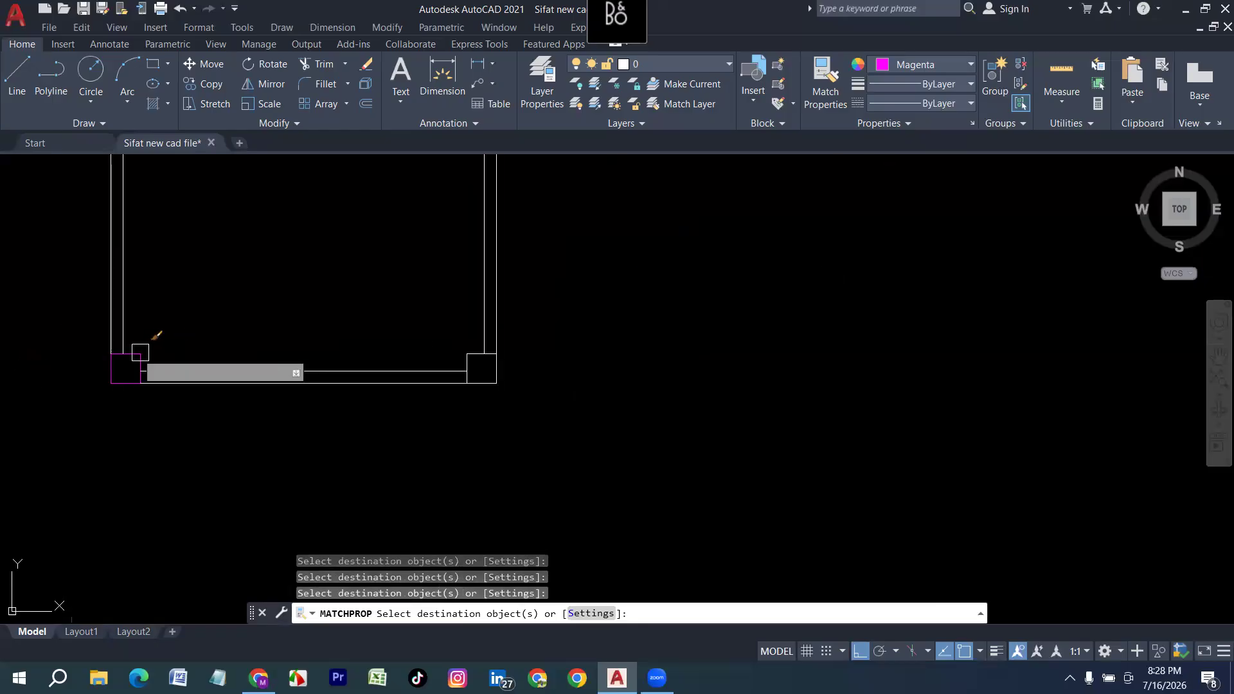
{"action": "left_click", "coordinate": [475, 355]}
{"action": "scroll", "coordinate": [389, 508], "scroll_direction": "down", "scroll_amount": 4}
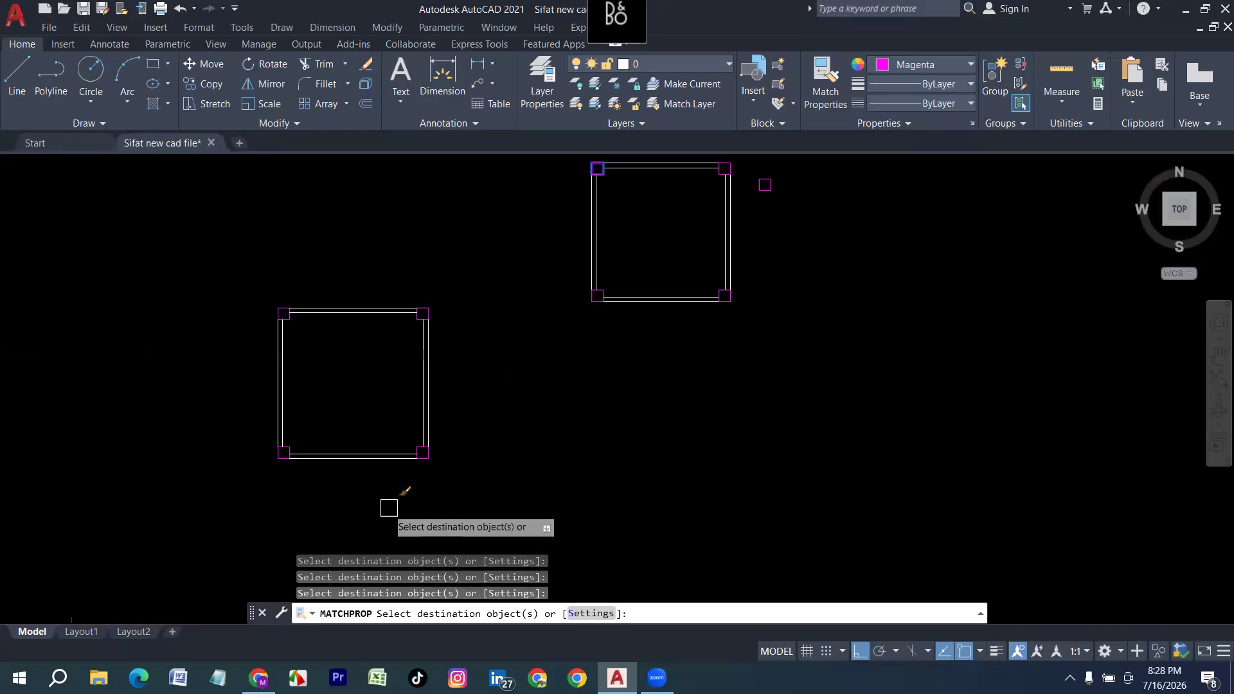
{"action": "key", "text": "Escape"}
{"action": "scroll", "coordinate": [454, 457], "scroll_direction": "down", "scroll_amount": 1}
{"action": "scroll", "coordinate": [458, 454], "scroll_direction": "up", "scroll_amount": 1}
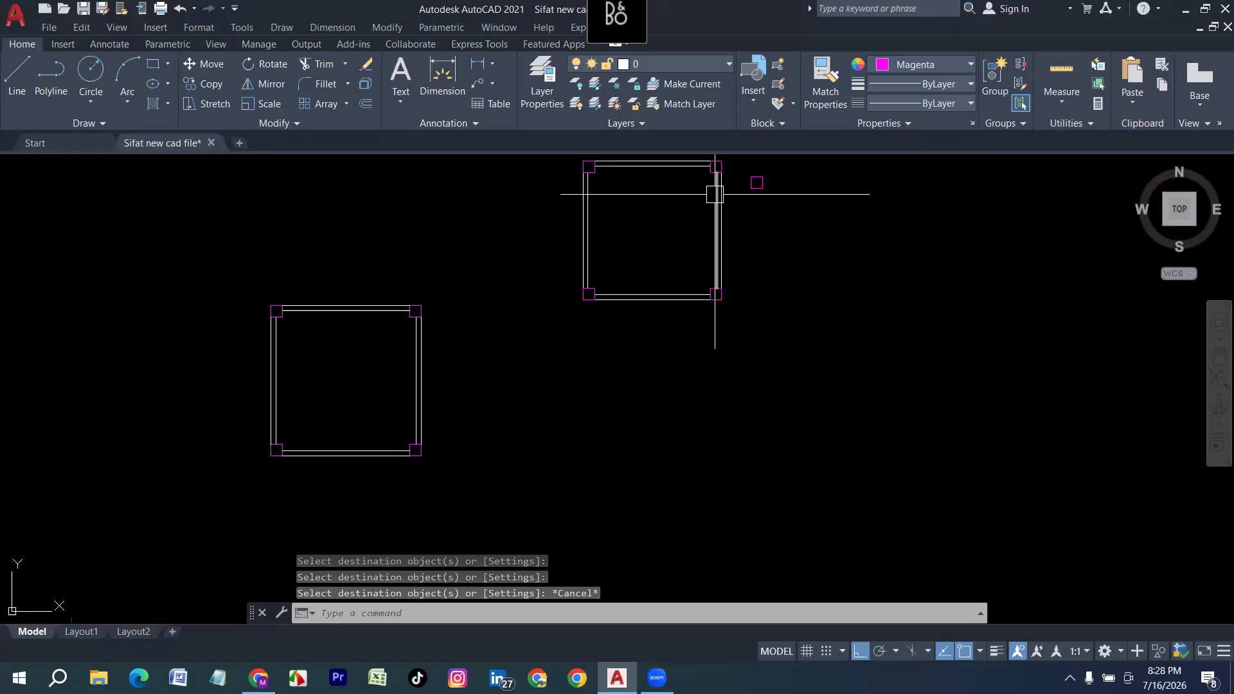
Delete the loose magenta column standing beside the second layout.
{"action": "scroll", "coordinate": [464, 450], "scroll_direction": "down", "scroll_amount": 2}
{"action": "left_click", "coordinate": [654, 289]}
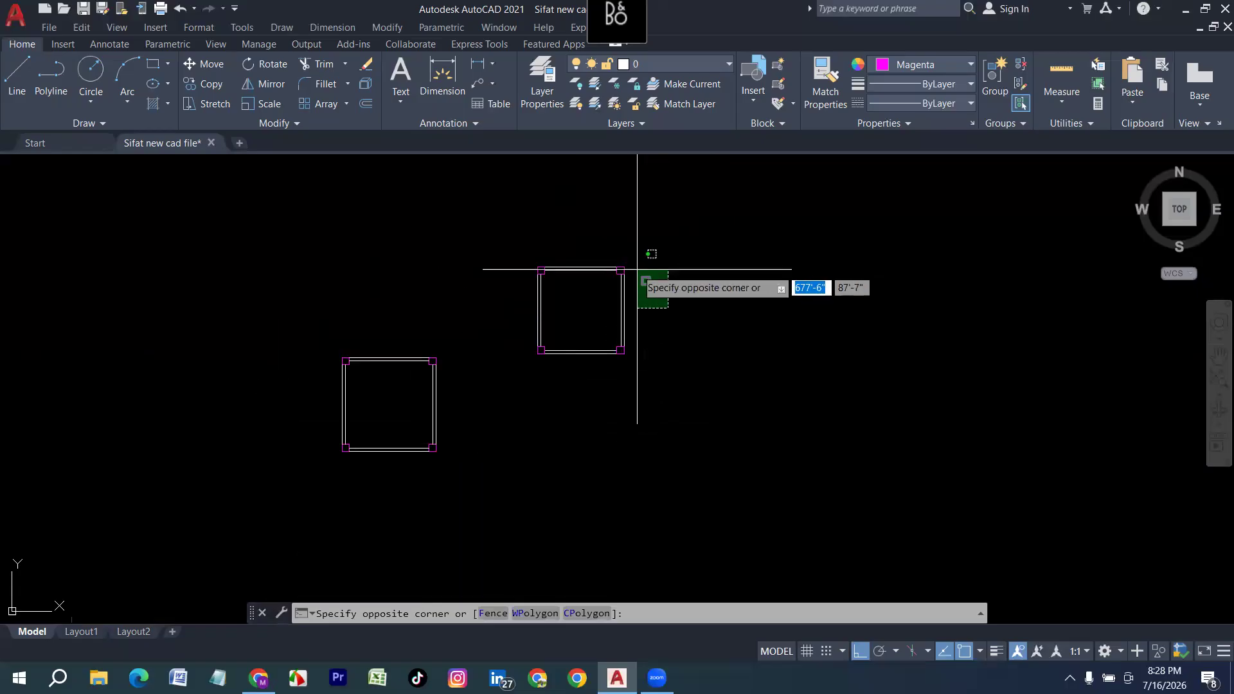
{"action": "key", "text": "Delete"}
Copy the whole first layout horizontally to the empty area right of the second layout, using its lower-left column as base.
{"action": "left_click", "coordinate": [480, 501]}
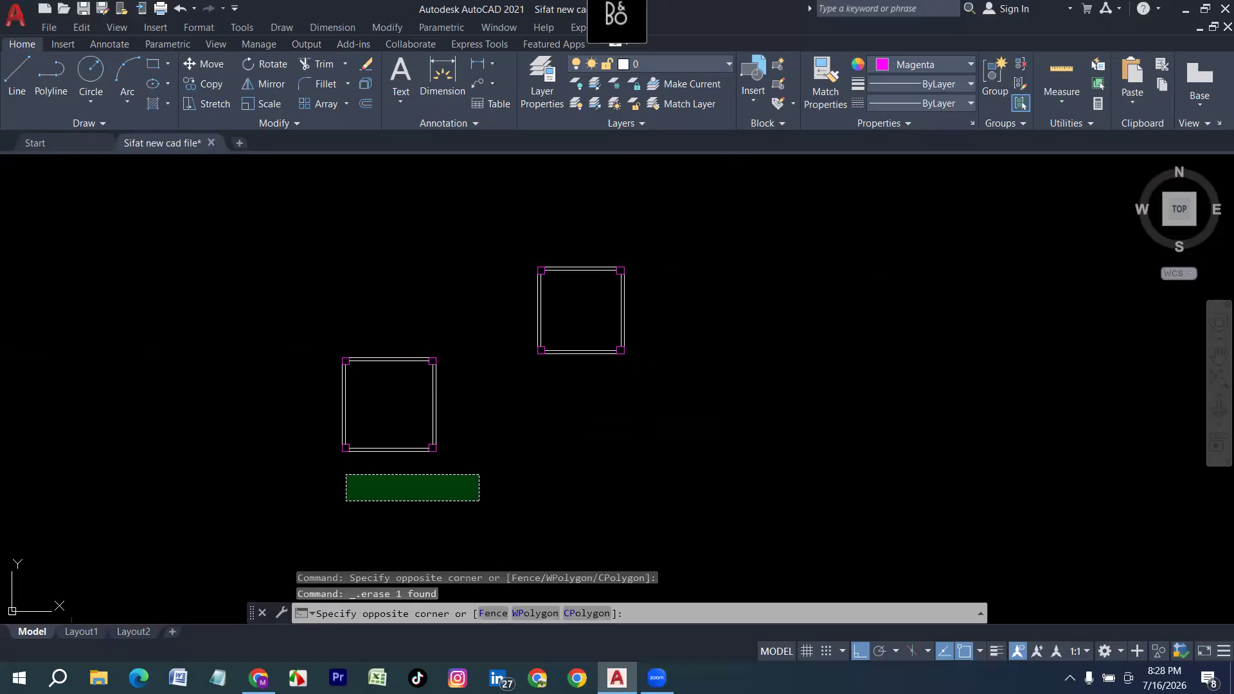
{"action": "left_click", "coordinate": [238, 320]}
{"action": "middle_click_drag", "start_coordinate": [252, 393], "coordinate": [349, 402]}
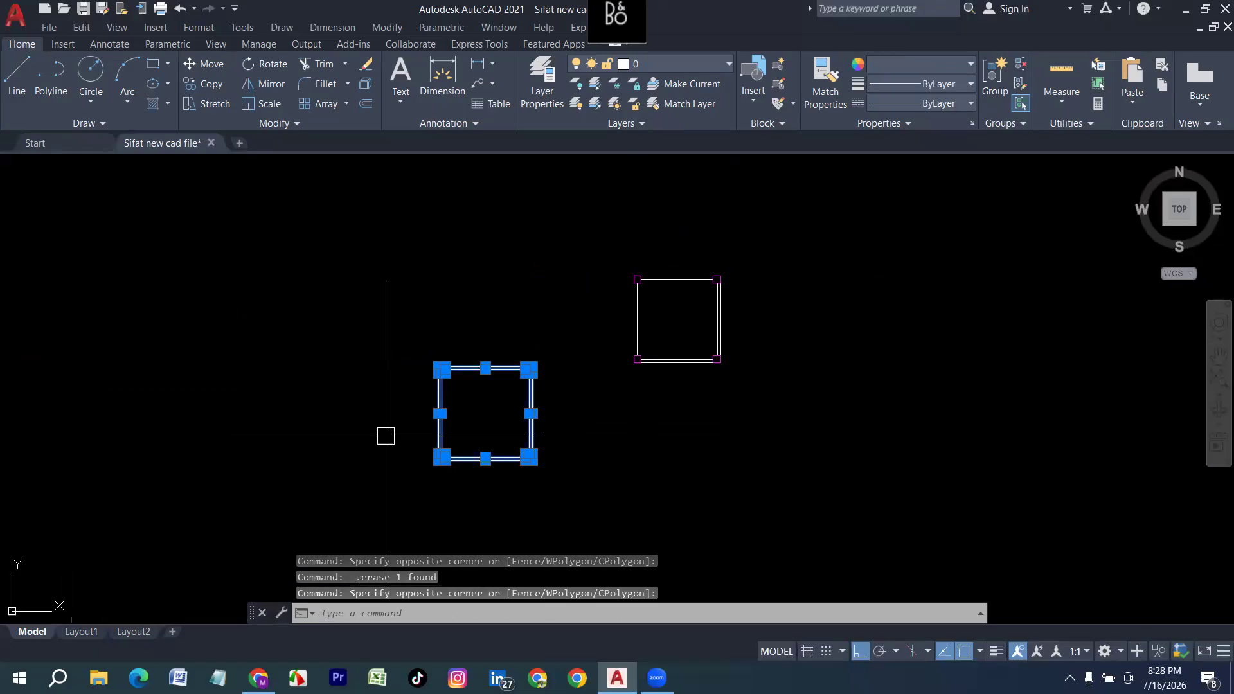
{"action": "type", "text": "o"}
{"action": "key", "text": "Return"}
{"action": "left_click", "coordinate": [442, 456]}
{"action": "middle_click_drag", "start_coordinate": [234, 448], "coordinate": [450, 449]}
{"action": "scroll", "coordinate": [341, 427], "scroll_direction": "down", "scroll_amount": 4}
{"action": "scroll", "coordinate": [314, 426], "scroll_direction": "up", "scroll_amount": 4}
{"action": "scroll", "coordinate": [360, 440], "scroll_direction": "down", "scroll_amount": 7}
{"action": "scroll", "coordinate": [606, 441], "scroll_direction": "up", "scroll_amount": 2}
{"action": "left_click", "coordinate": [583, 440]}
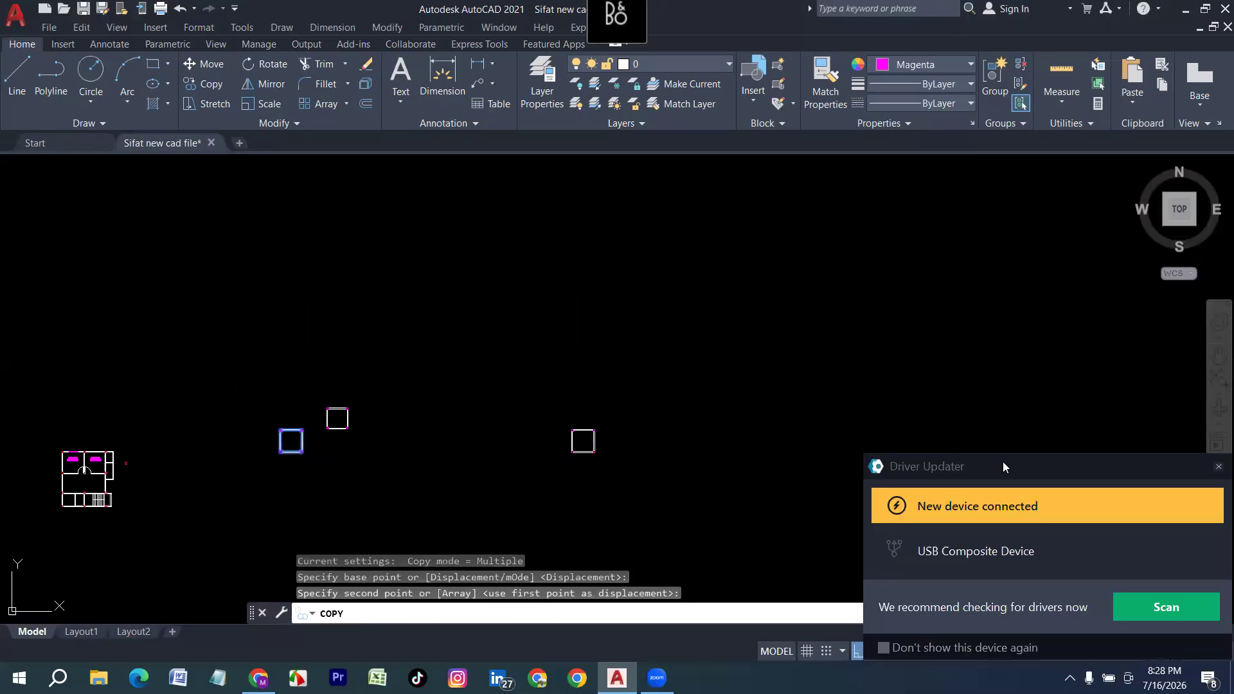
{"action": "key", "text": "Escape"}
Set the current object color to ByLayer for new lines.
{"action": "scroll", "coordinate": [644, 449], "scroll_direction": "up", "scroll_amount": 8}
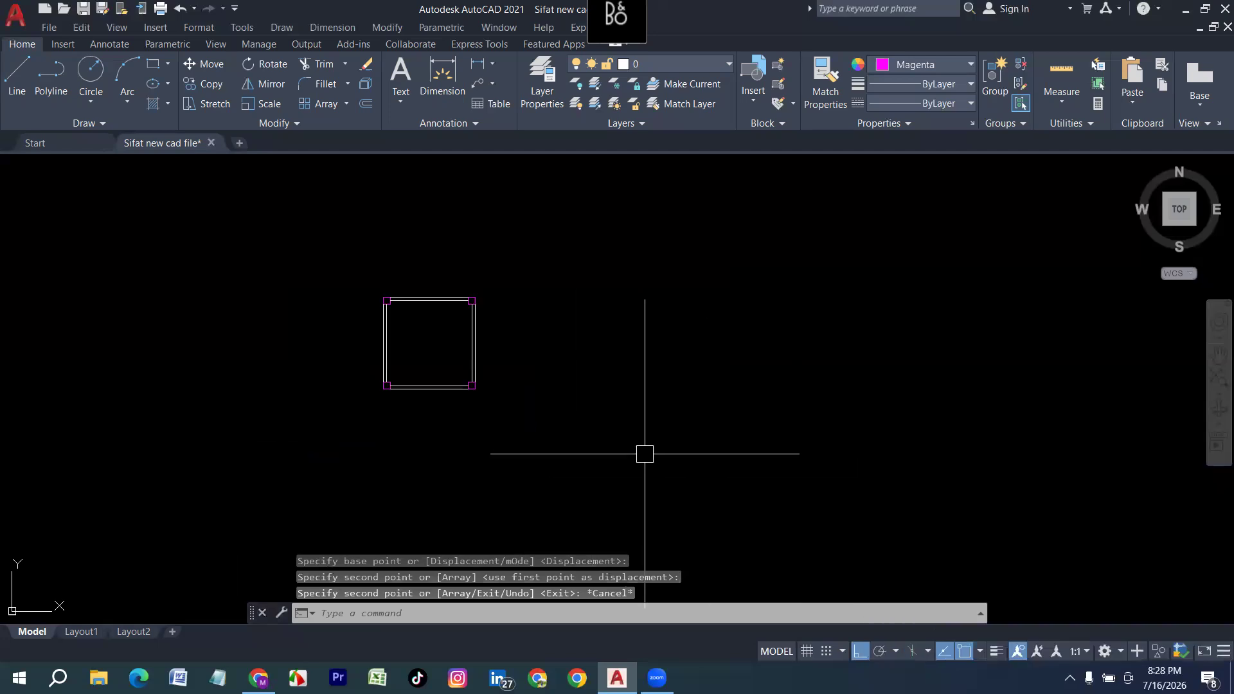
{"action": "scroll", "coordinate": [499, 355], "scroll_direction": "up", "scroll_amount": 2}
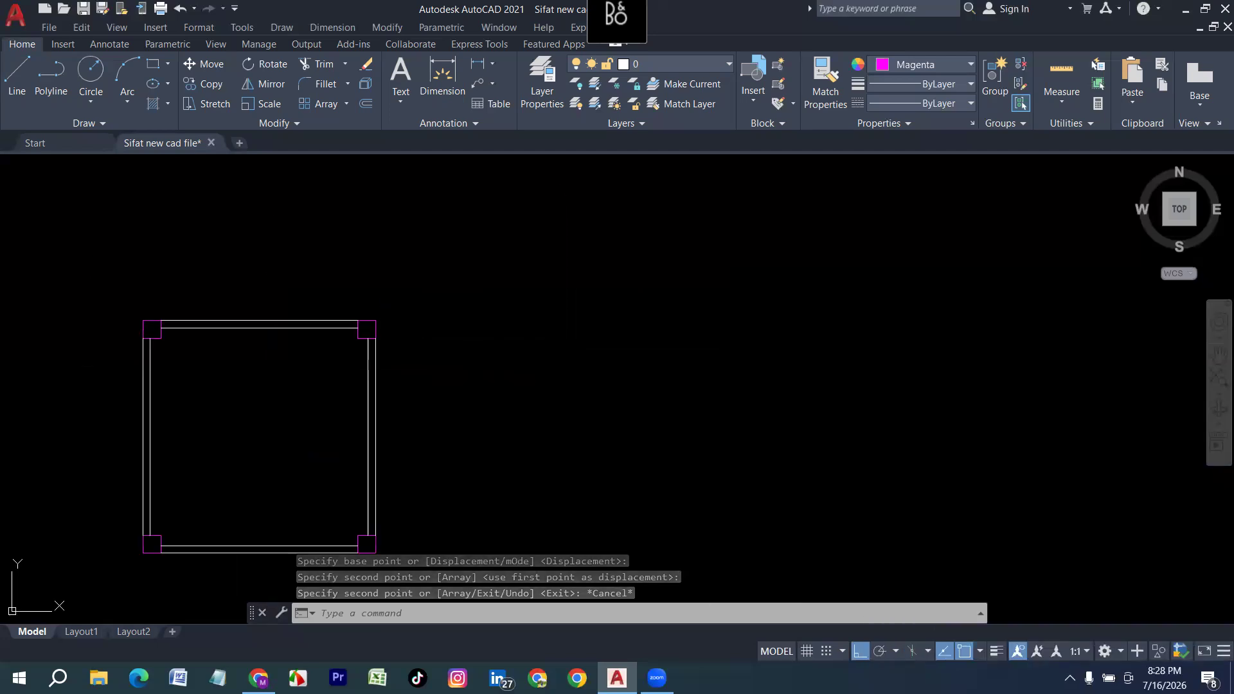
{"action": "type", "text": "l"}
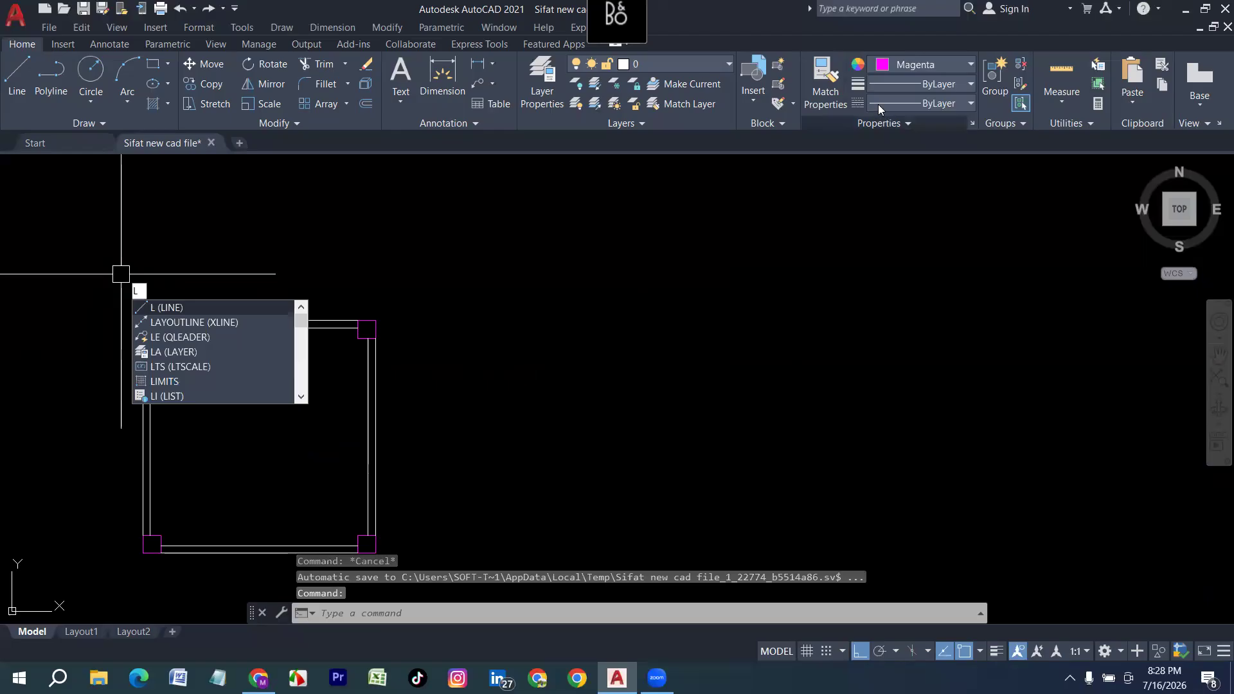
{"action": "key", "text": "Escape"}
{"action": "left_click", "coordinate": [912, 69]}
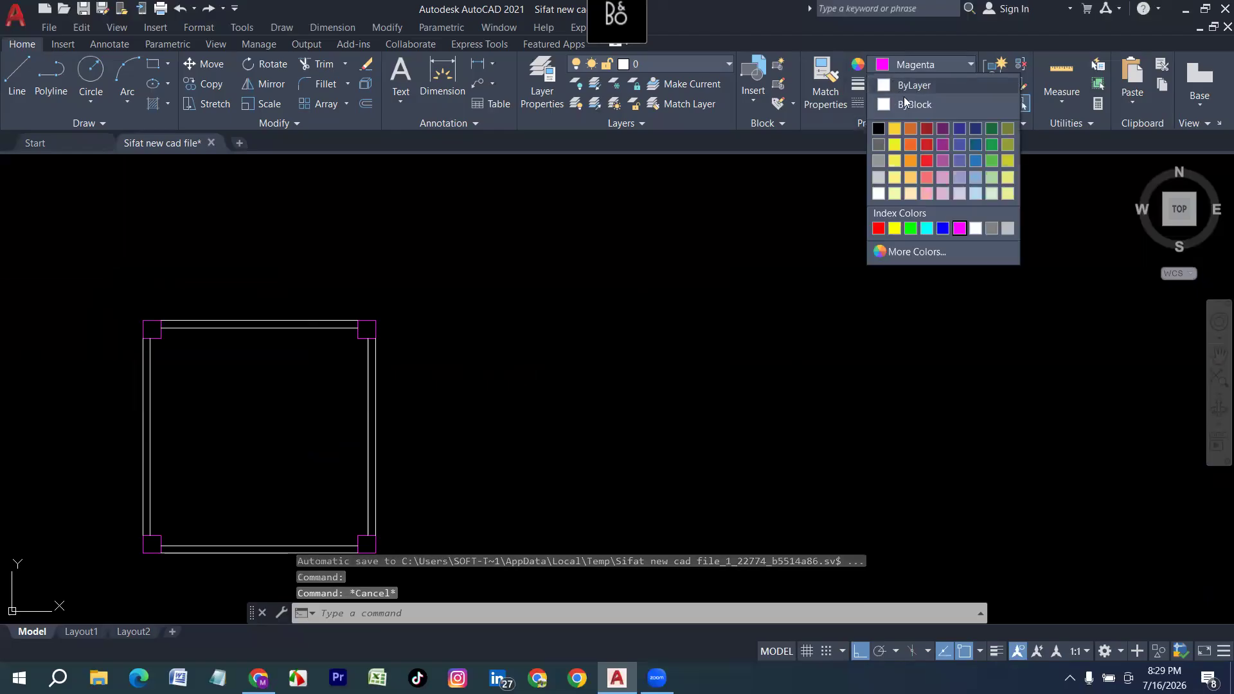
{"action": "left_click", "coordinate": [914, 85]}
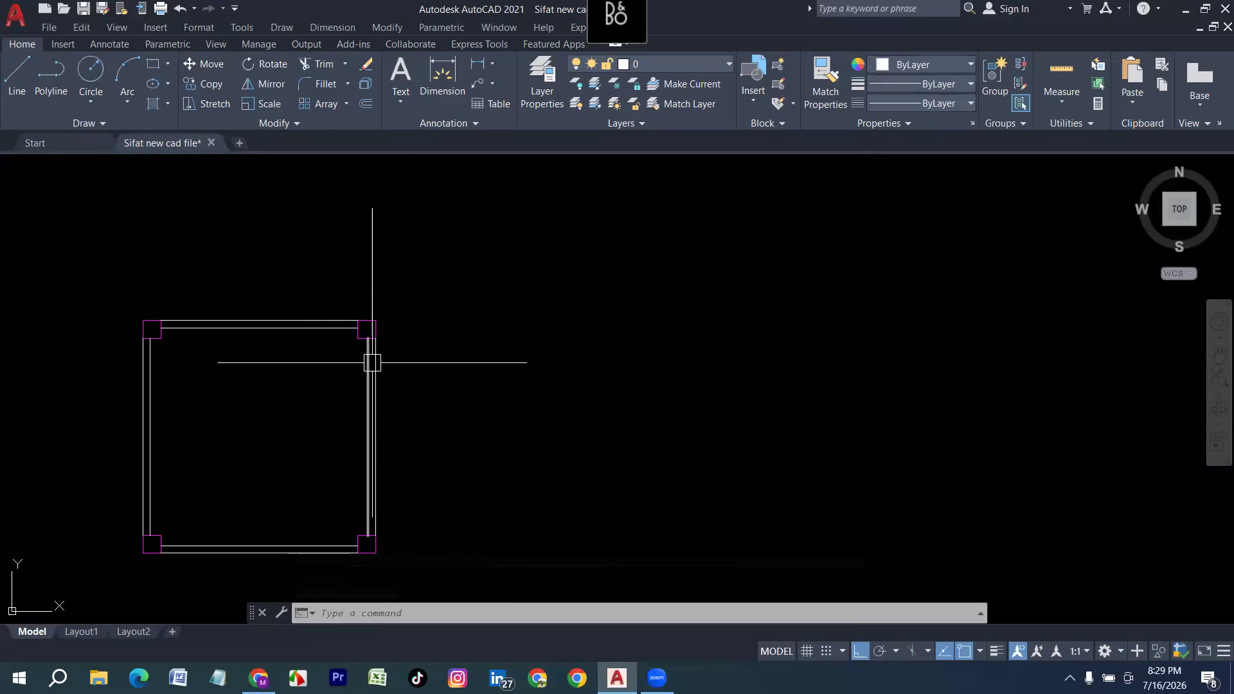
Draw a 2' vertical line upward from the outer corner of the copied layout's upper-left column.
{"action": "type", "text": "l"}
{"action": "key", "text": "Return"}
{"action": "scroll", "coordinate": [147, 327], "scroll_direction": "up", "scroll_amount": 4}
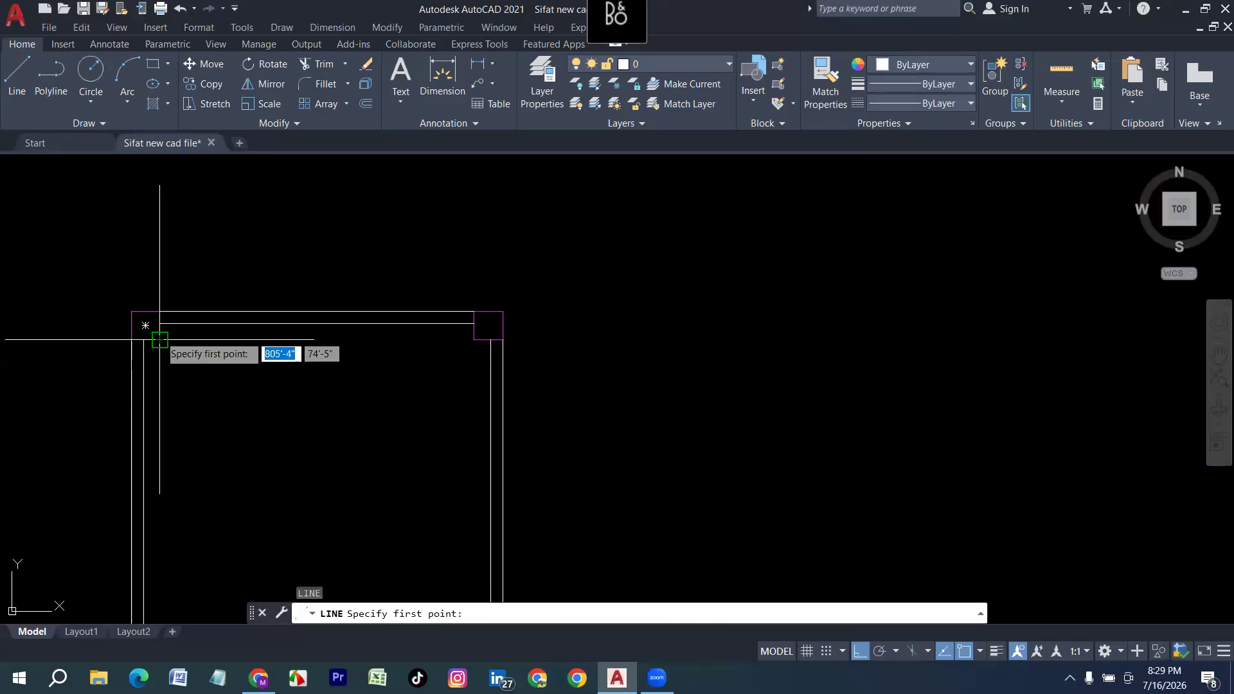
{"action": "left_click", "coordinate": [131, 312]}
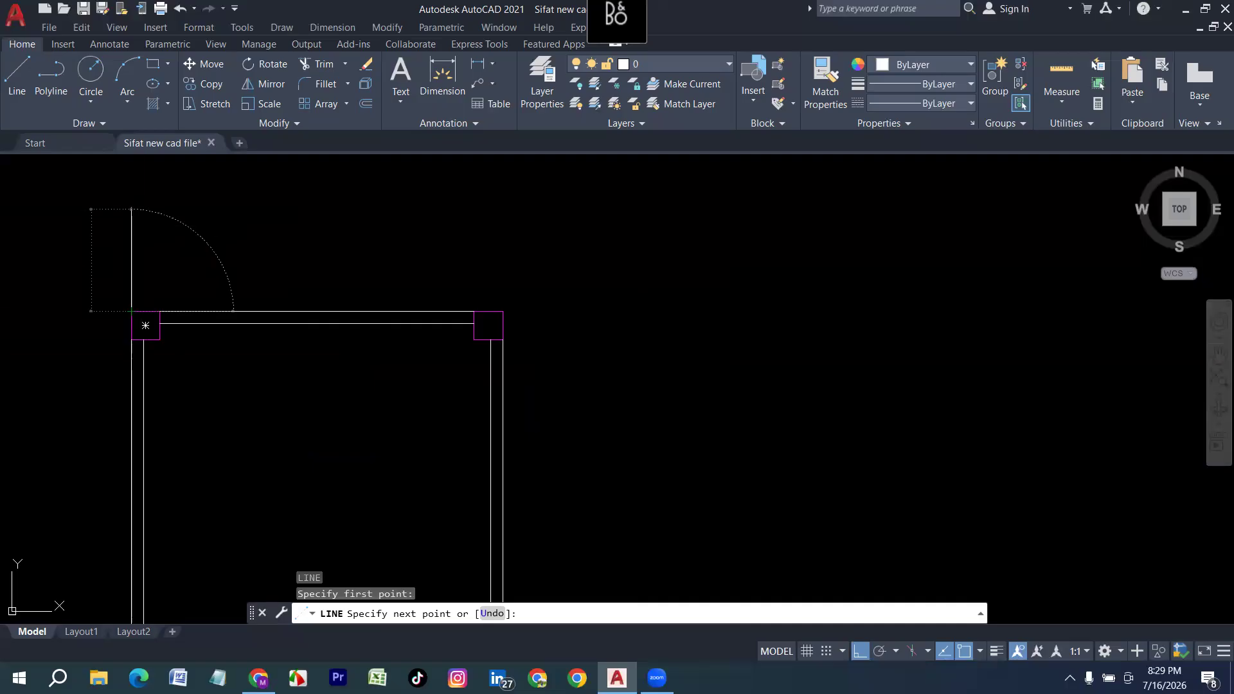
{"action": "type", "text": "2'"}
{"action": "key", "text": "Return"}
{"action": "key", "text": "Return"}
Draw a 2' vertical line upward from the outer corner of the upper-right column.
{"action": "key", "text": "Return"}
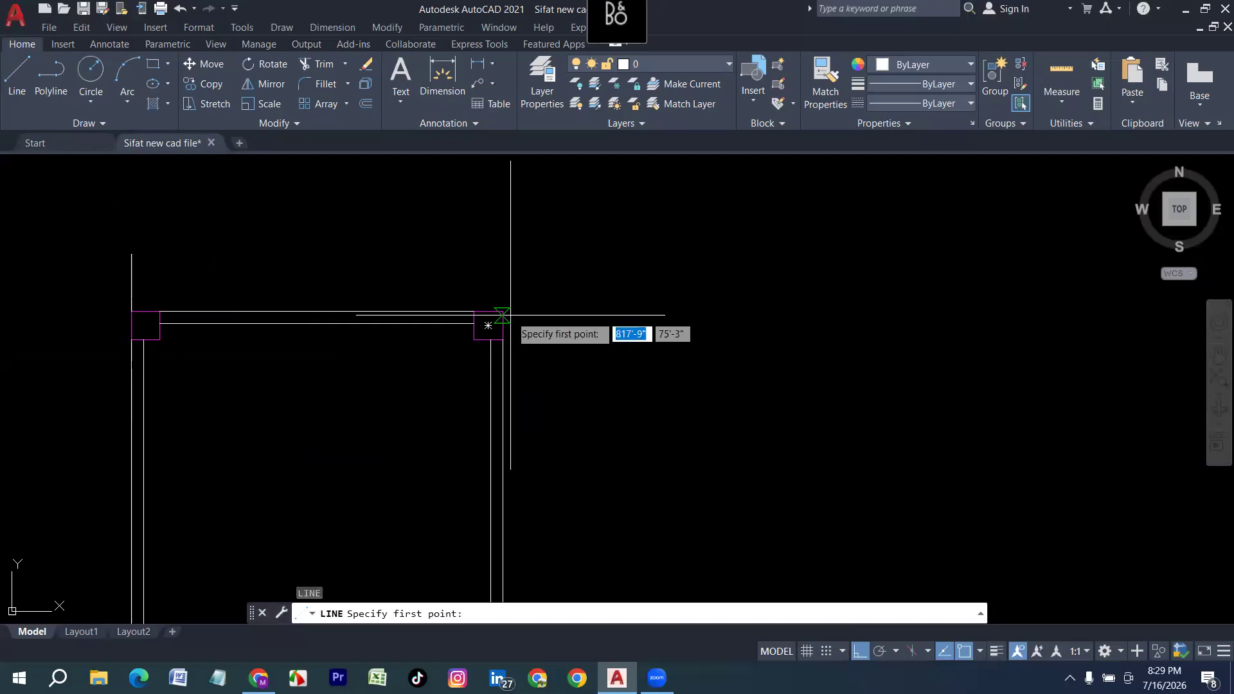
{"action": "left_click", "coordinate": [502, 312]}
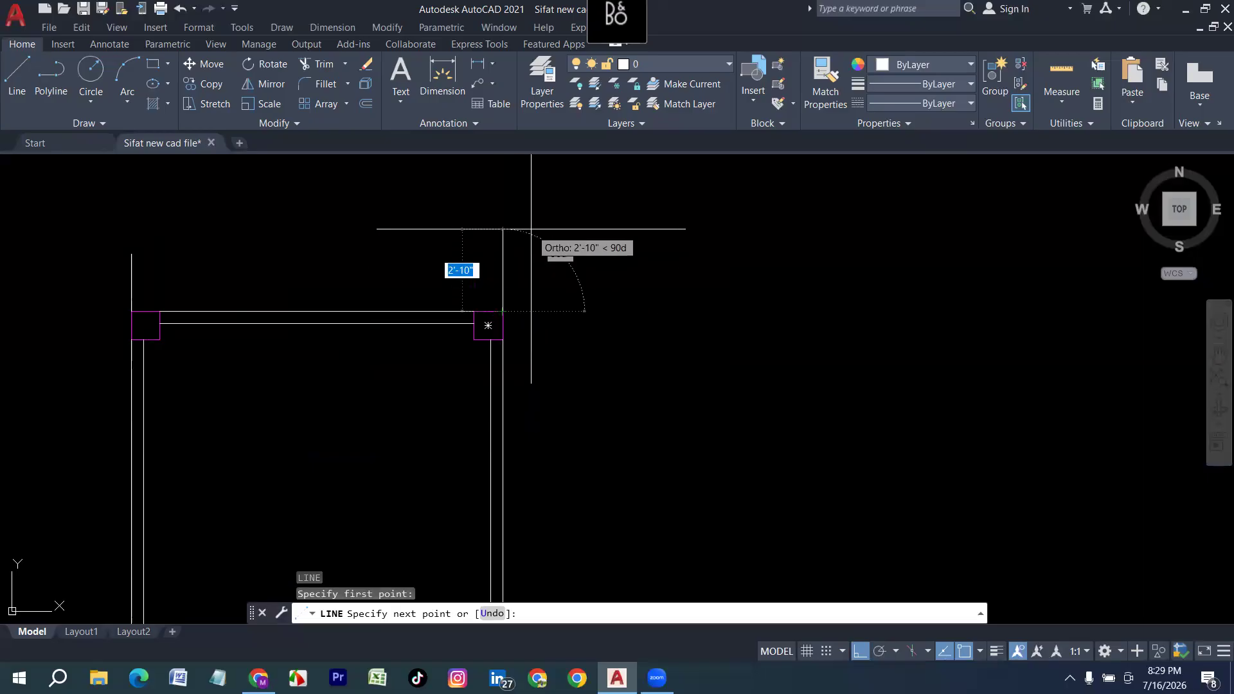
{"action": "type", "text": "2"}
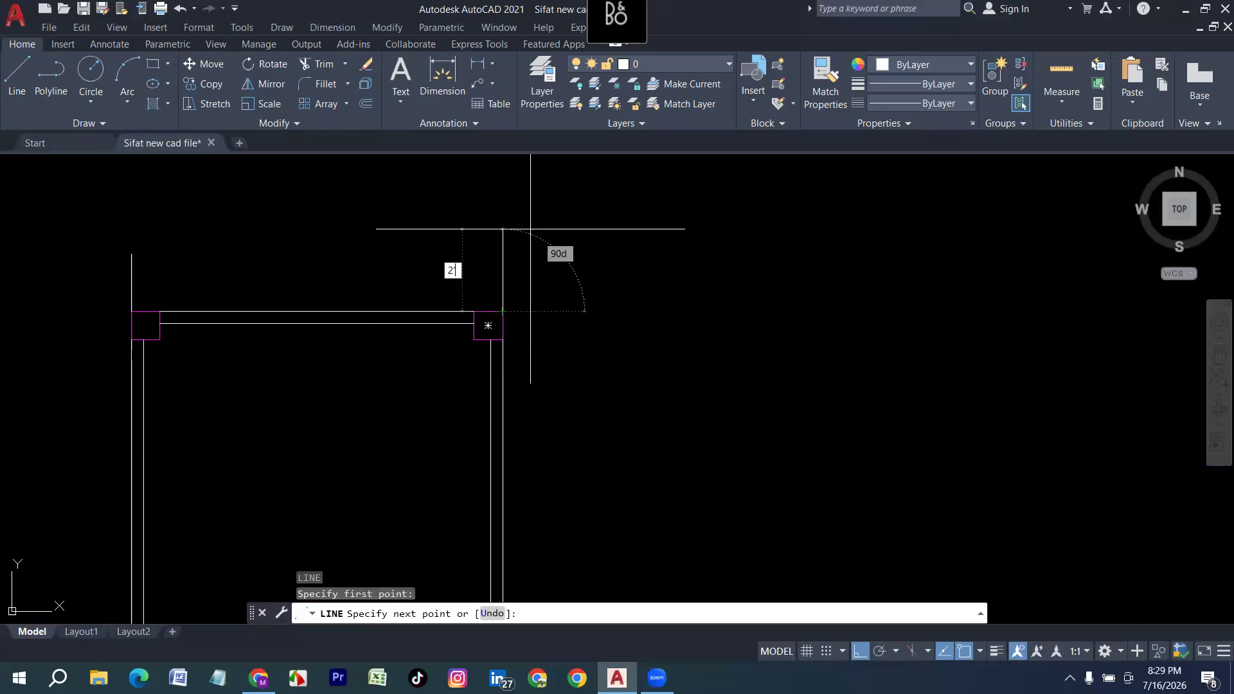
{"action": "type", "text": "'"}
{"action": "key", "text": "Return"}
{"action": "key", "text": "Return"}
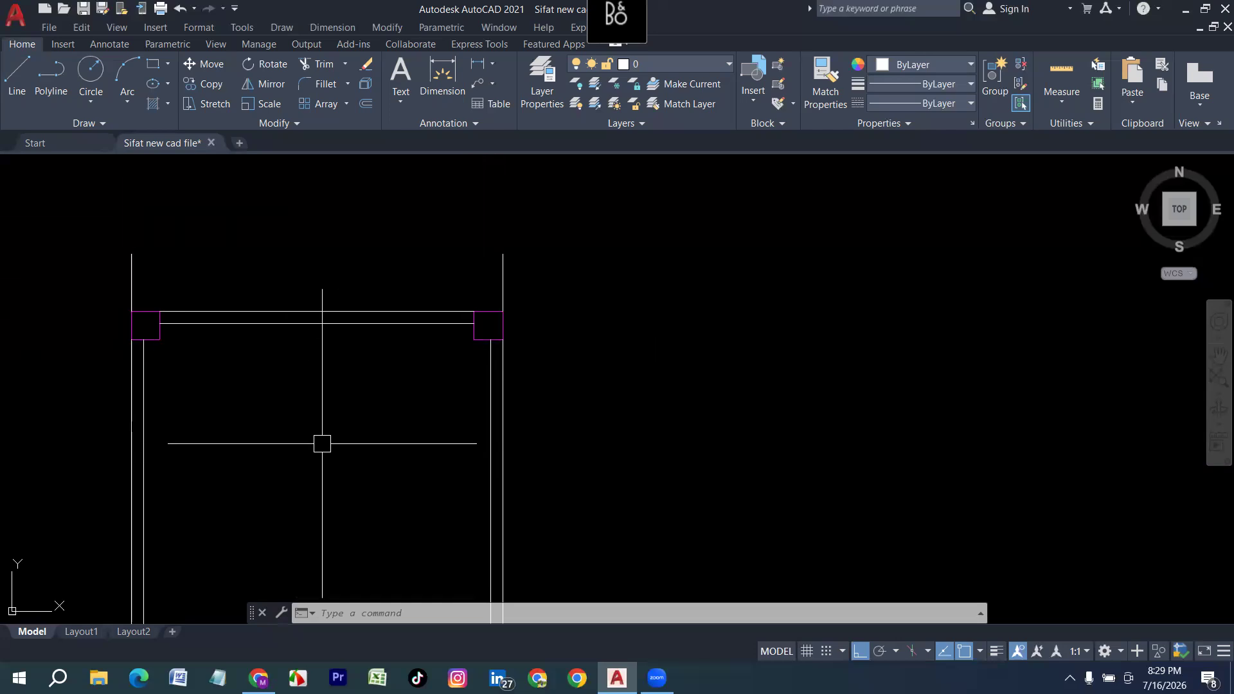
Offset the outer line of the upper wall 4' upward and end the offset.
{"action": "key", "text": "Return"}
{"action": "type", "text": "4"}
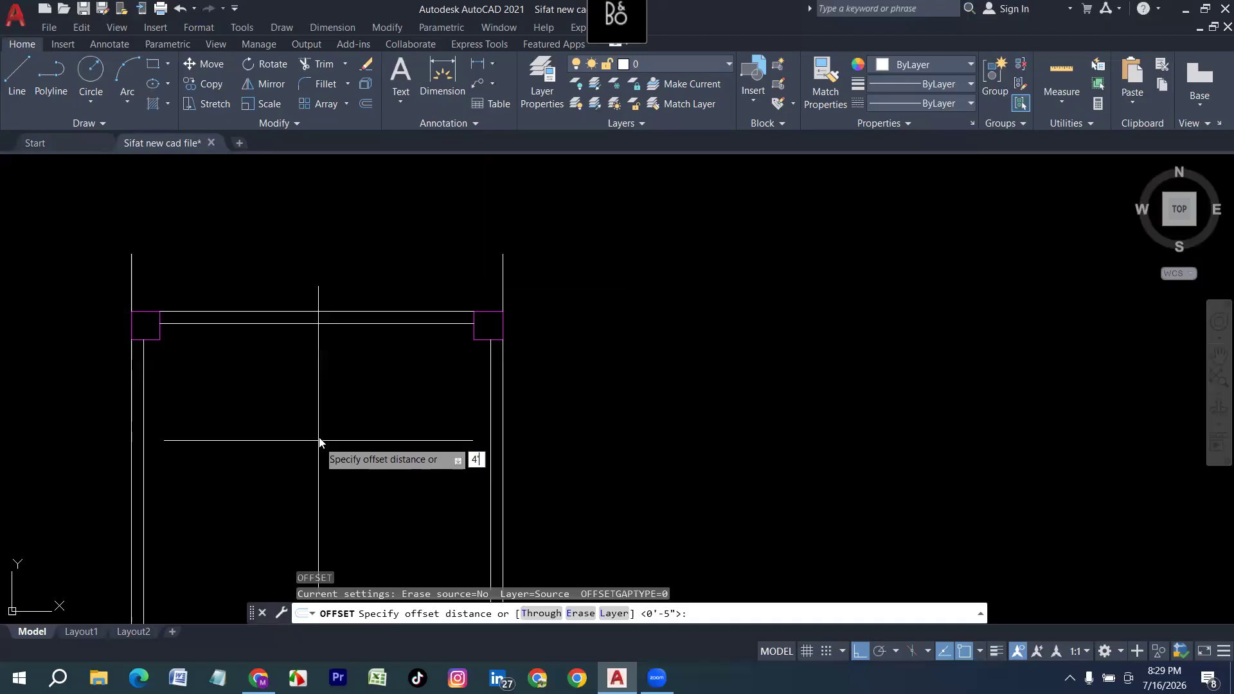
{"action": "type", "text": "'"}
{"action": "key", "text": "Return"}
{"action": "left_click", "coordinate": [300, 311]}
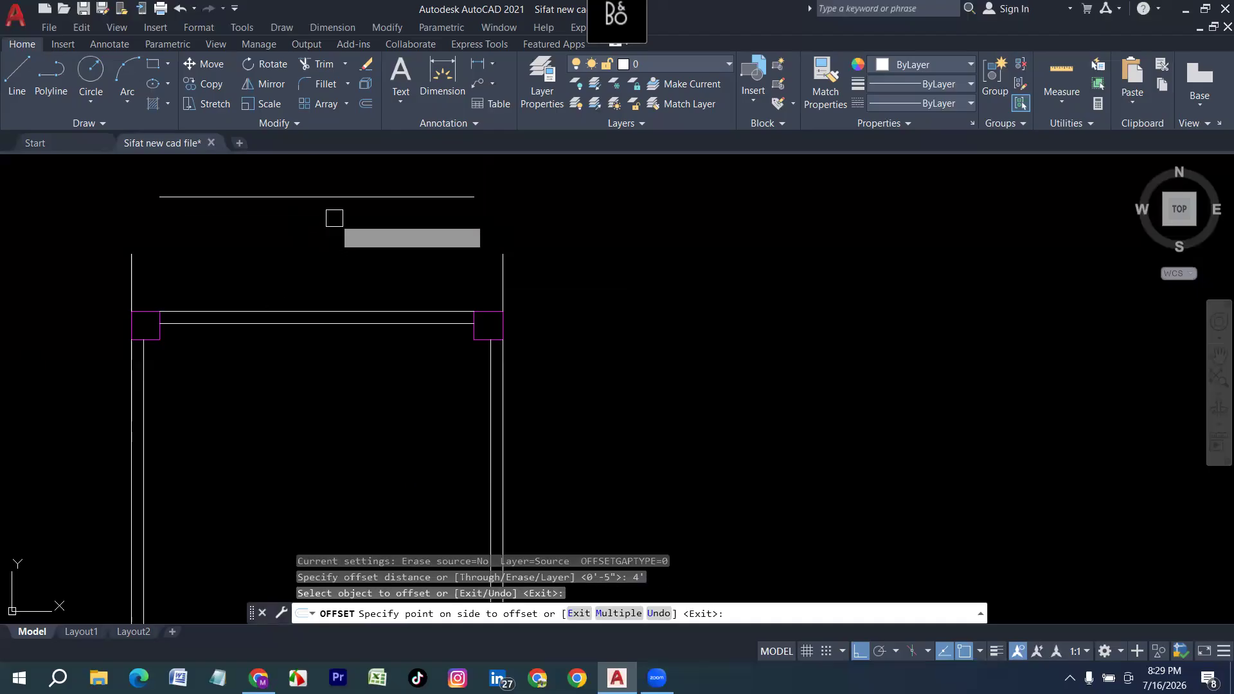
{"action": "left_click", "coordinate": [332, 222]}
{"action": "scroll", "coordinate": [392, 284], "scroll_direction": "down", "scroll_amount": 2}
{"action": "scroll", "coordinate": [404, 293], "scroll_direction": "up", "scroll_amount": 2}
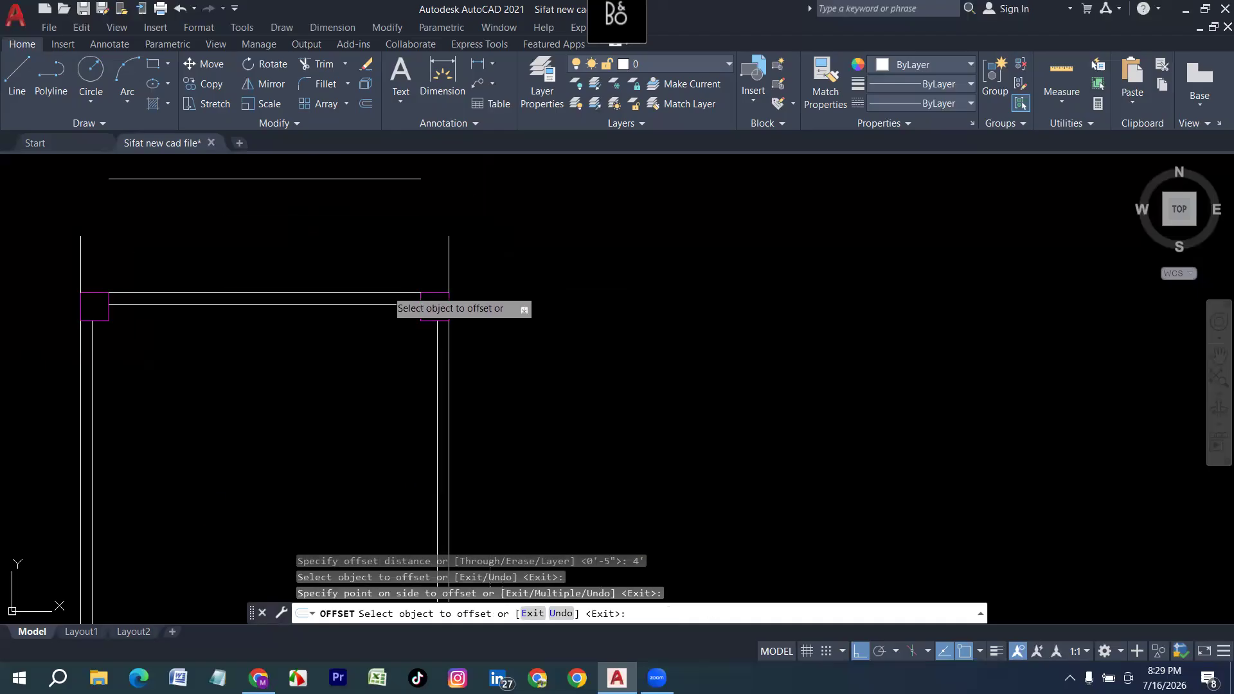
{"action": "key", "text": "Escape"}
Copy the layout with its extension lines twice to the right in a row, the first copy about 25'-7" away.
{"action": "scroll", "coordinate": [331, 300], "scroll_direction": "down", "scroll_amount": 2}
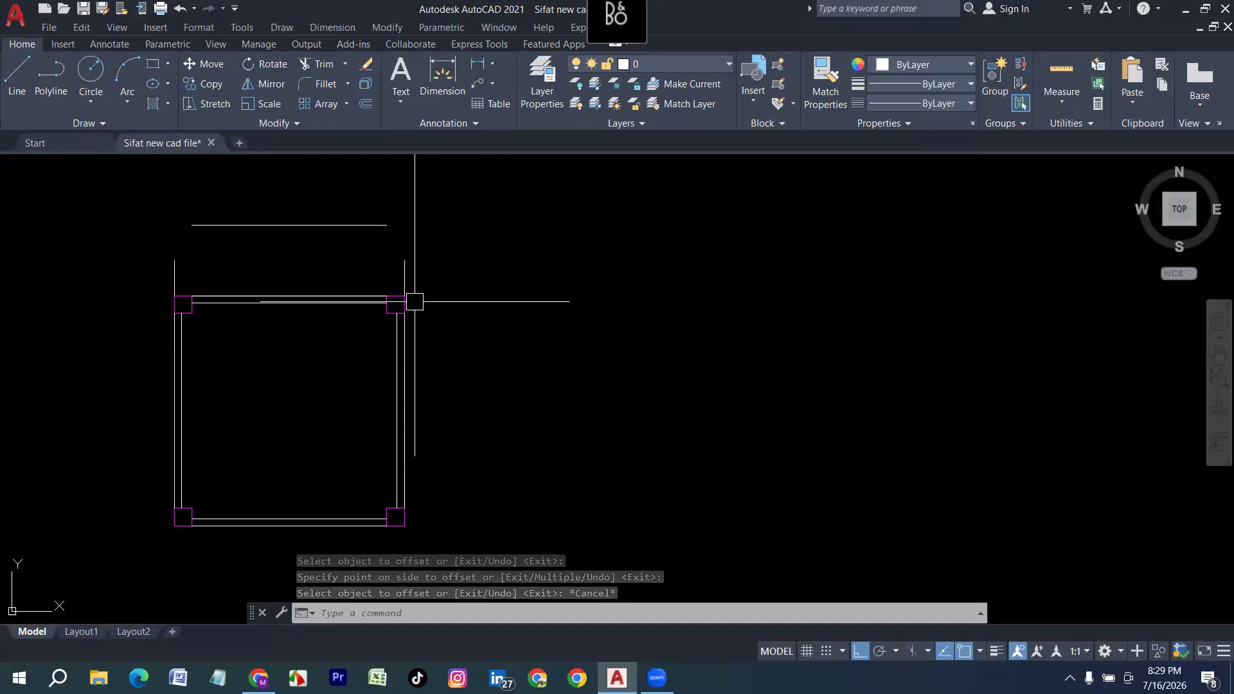
{"action": "scroll", "coordinate": [302, 331], "scroll_direction": "down", "scroll_amount": 2}
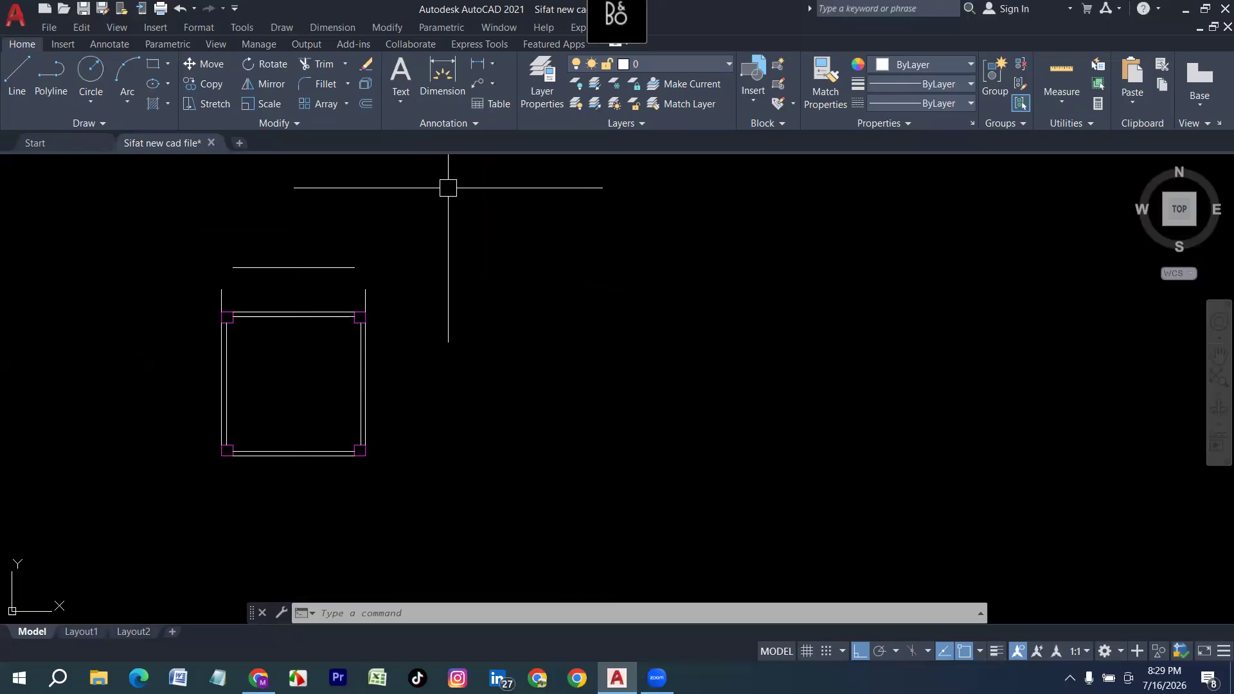
{"action": "left_click", "coordinate": [483, 194]}
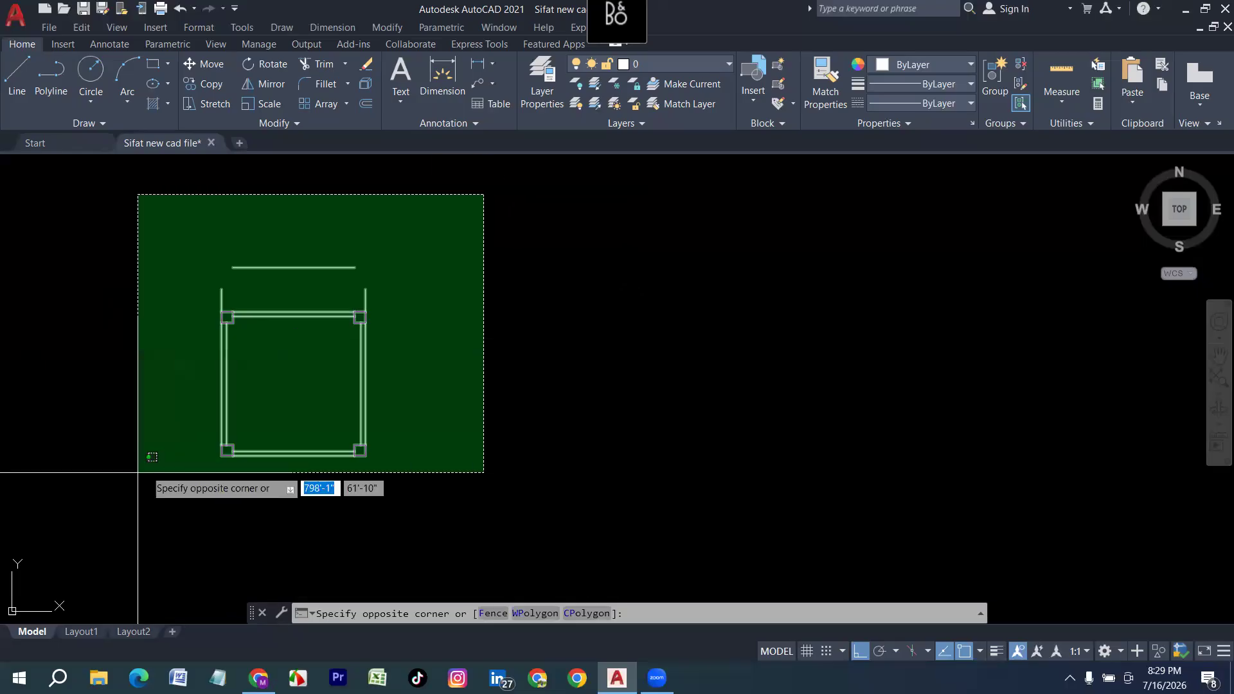
{"action": "left_click", "coordinate": [113, 513]}
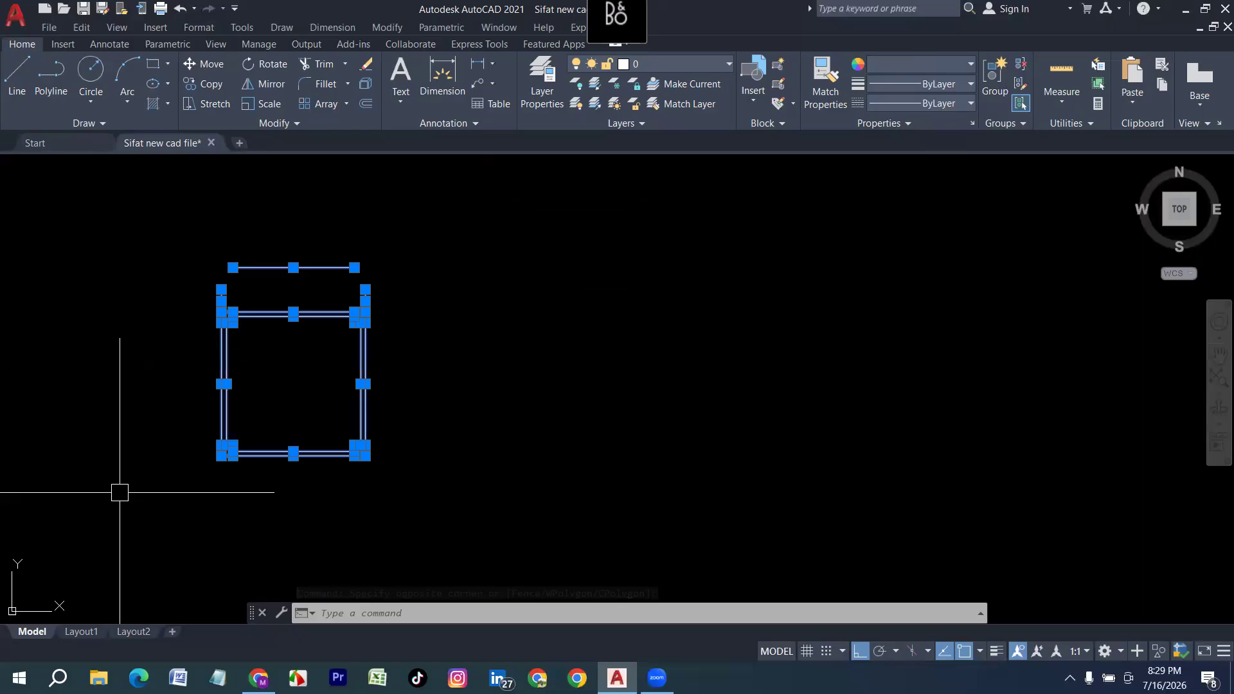
{"action": "type", "text": "p"}
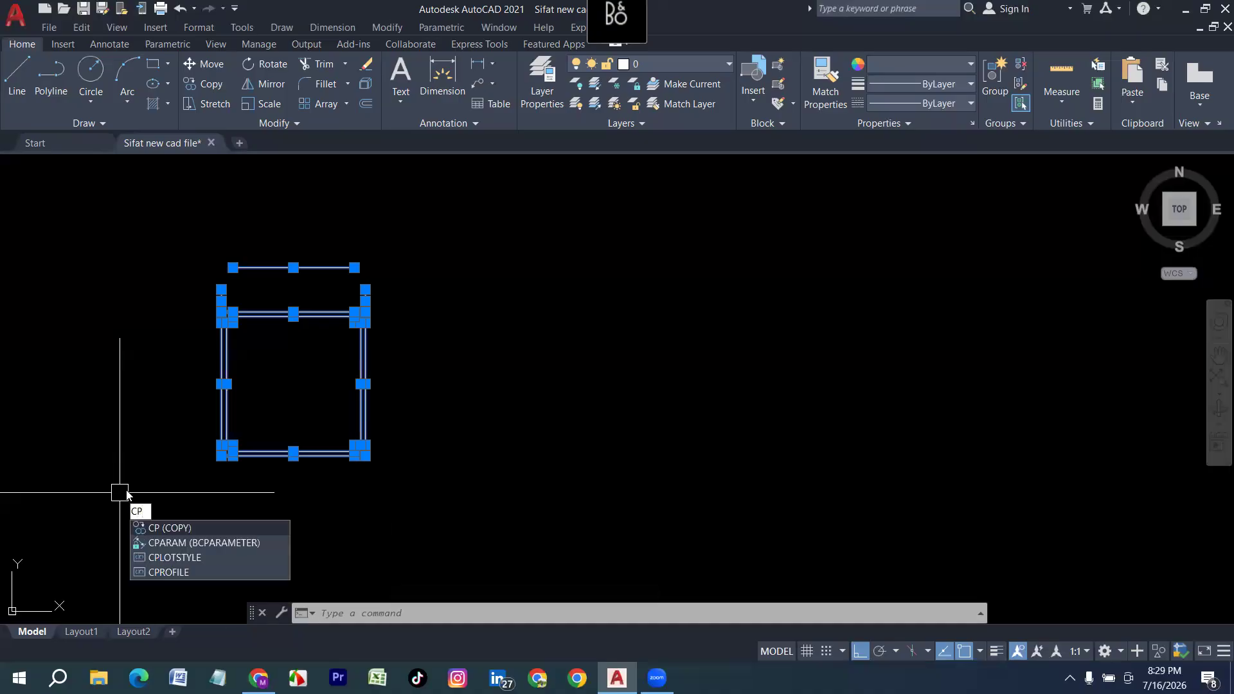
{"action": "key", "text": "Return"}
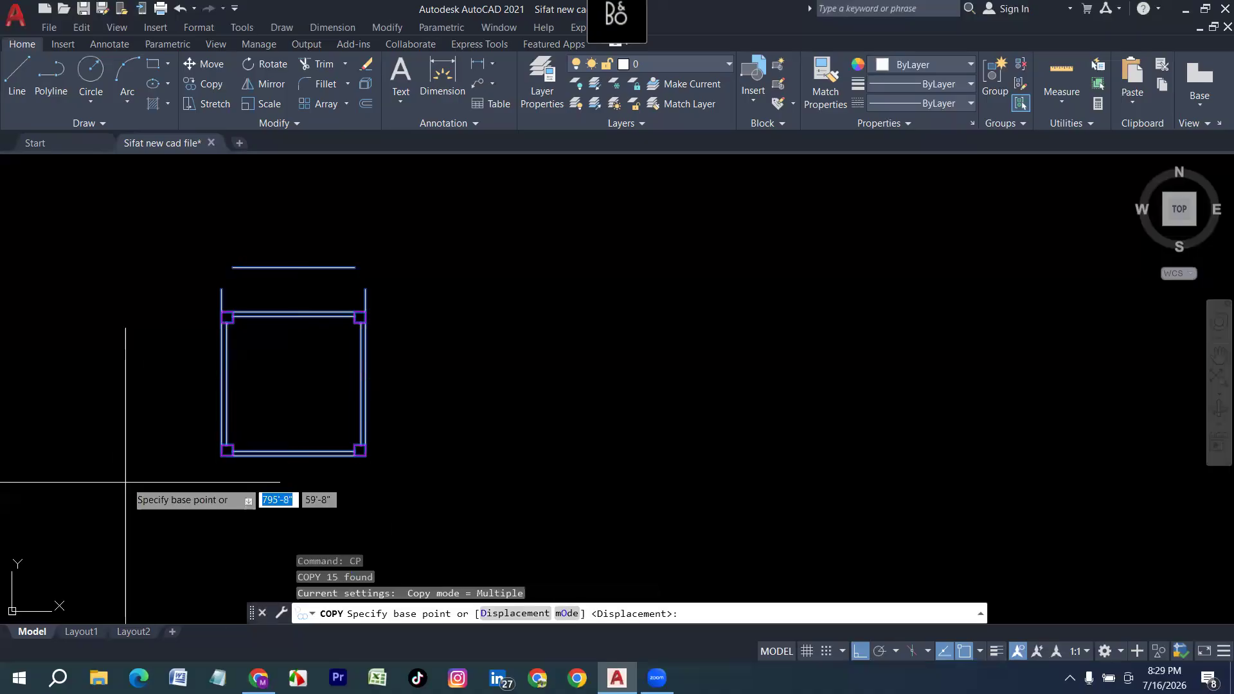
{"action": "left_click", "coordinate": [226, 317]}
{"action": "middle_click_drag", "start_coordinate": [475, 322], "coordinate": [373, 311]}
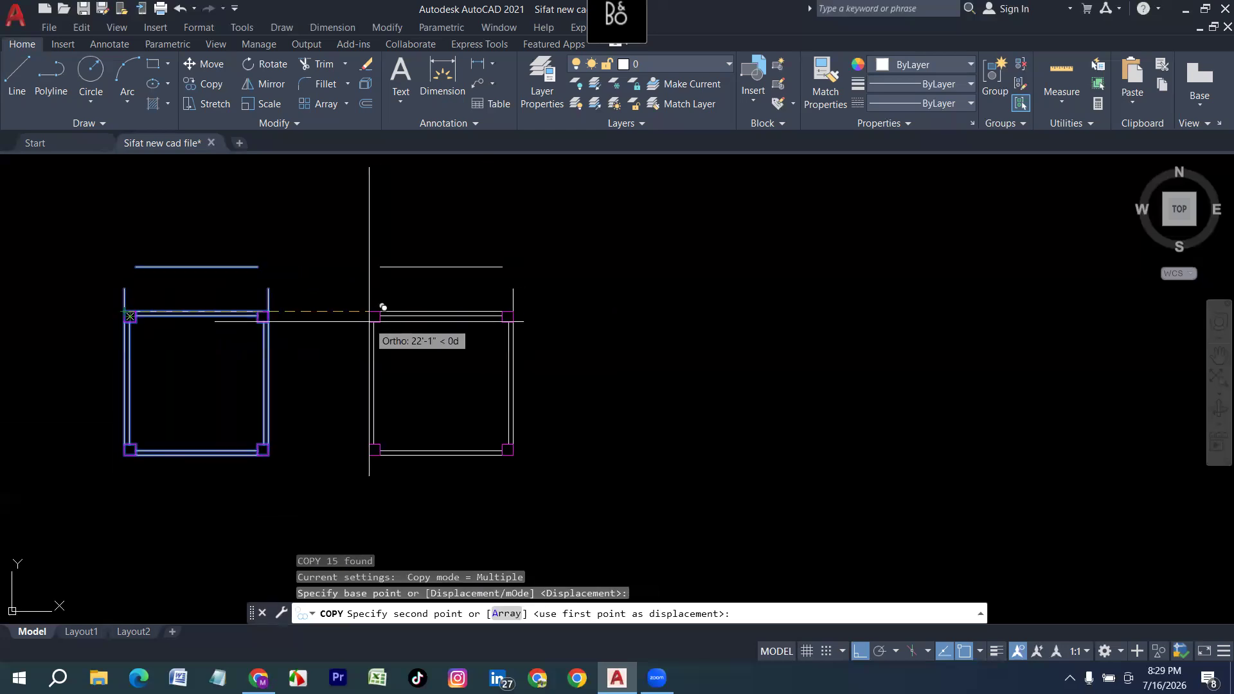
{"action": "scroll", "coordinate": [377, 313], "scroll_direction": "down", "scroll_amount": 2}
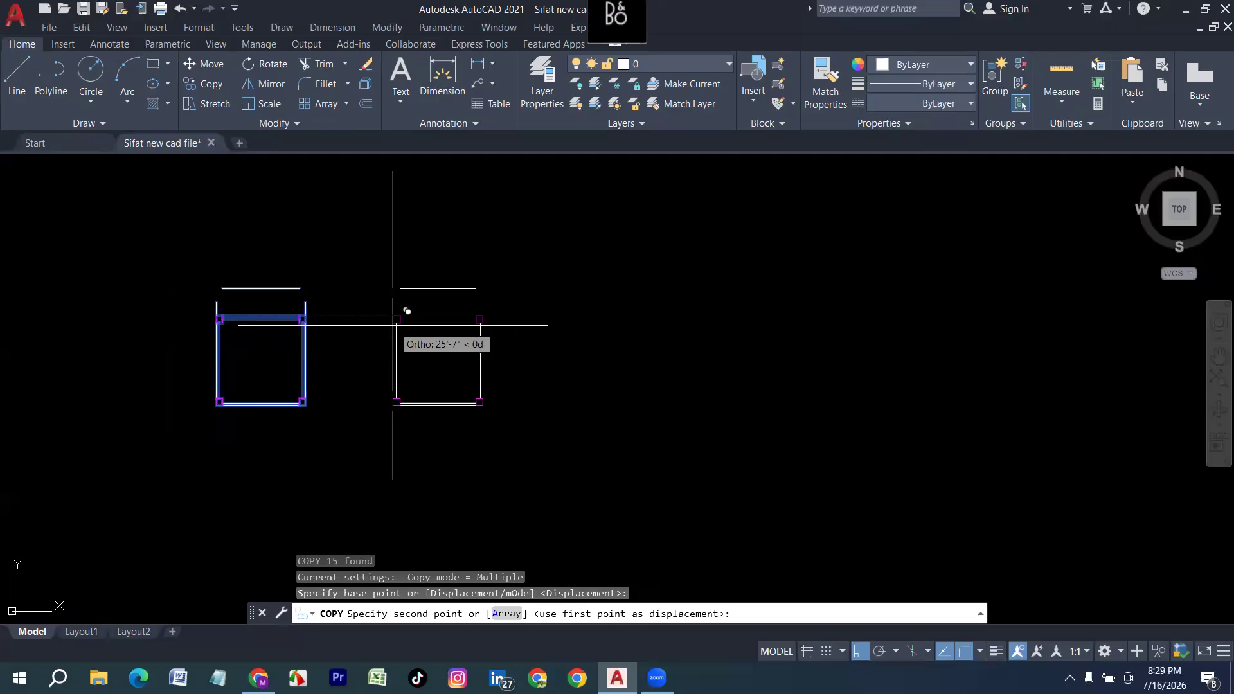
{"action": "left_click", "coordinate": [393, 325]}
{"action": "left_click", "coordinate": [587, 319]}
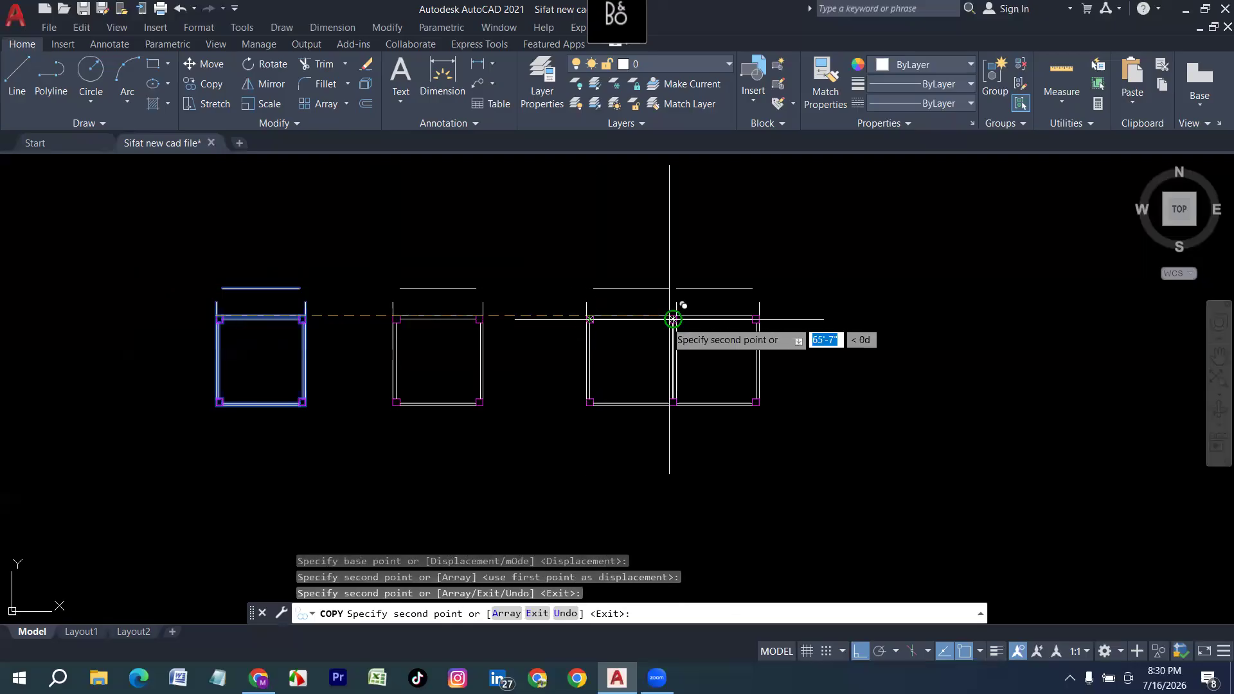
Place two more copies of the layout with its extension lines to the right in the same row and end the copy.
{"action": "middle_click_drag", "start_coordinate": [673, 320], "coordinate": [446, 345]}
{"action": "left_click", "coordinate": [592, 346]}
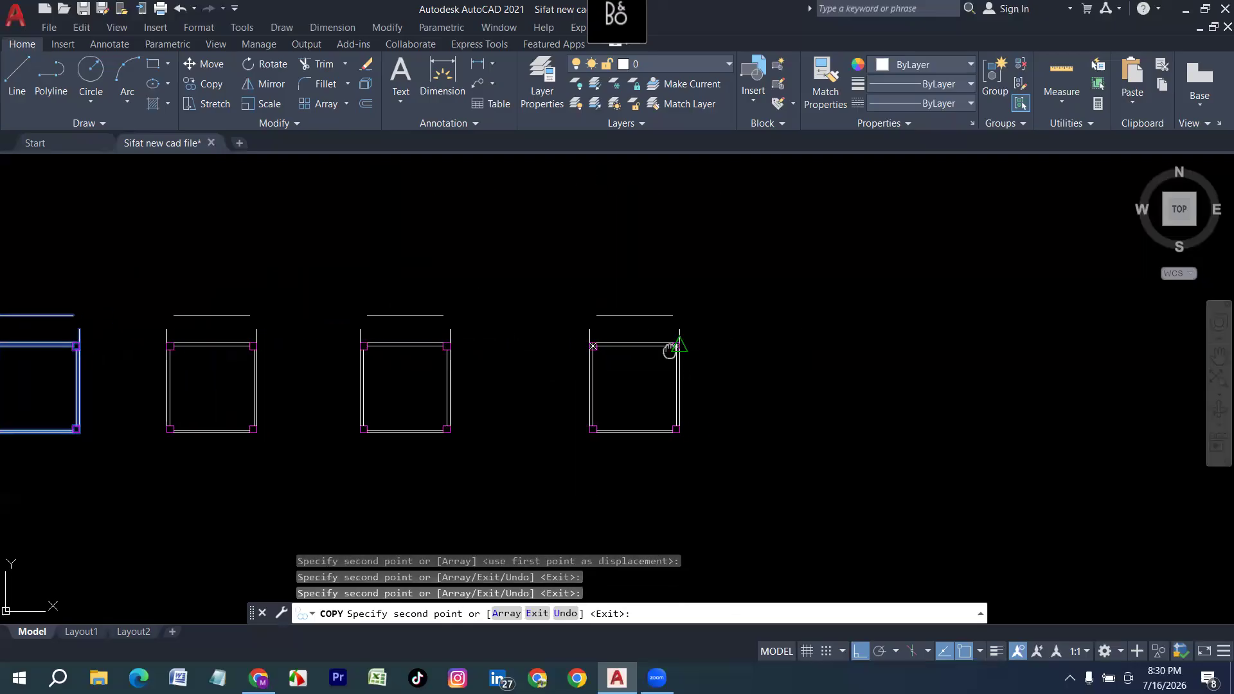
{"action": "middle_click_drag", "start_coordinate": [670, 350], "coordinate": [449, 358]}
{"action": "left_click", "coordinate": [555, 352]}
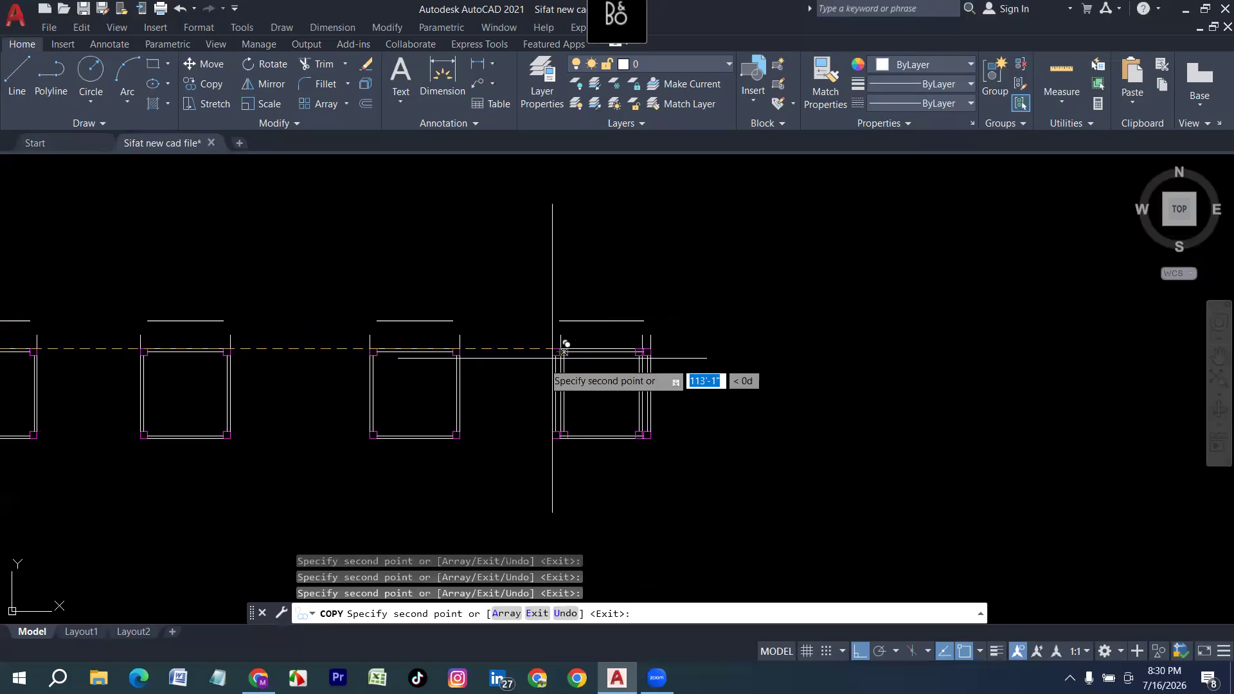
{"action": "key", "text": "Escape"}
{"action": "middle_click_drag", "start_coordinate": [215, 460], "coordinate": [363, 406]}
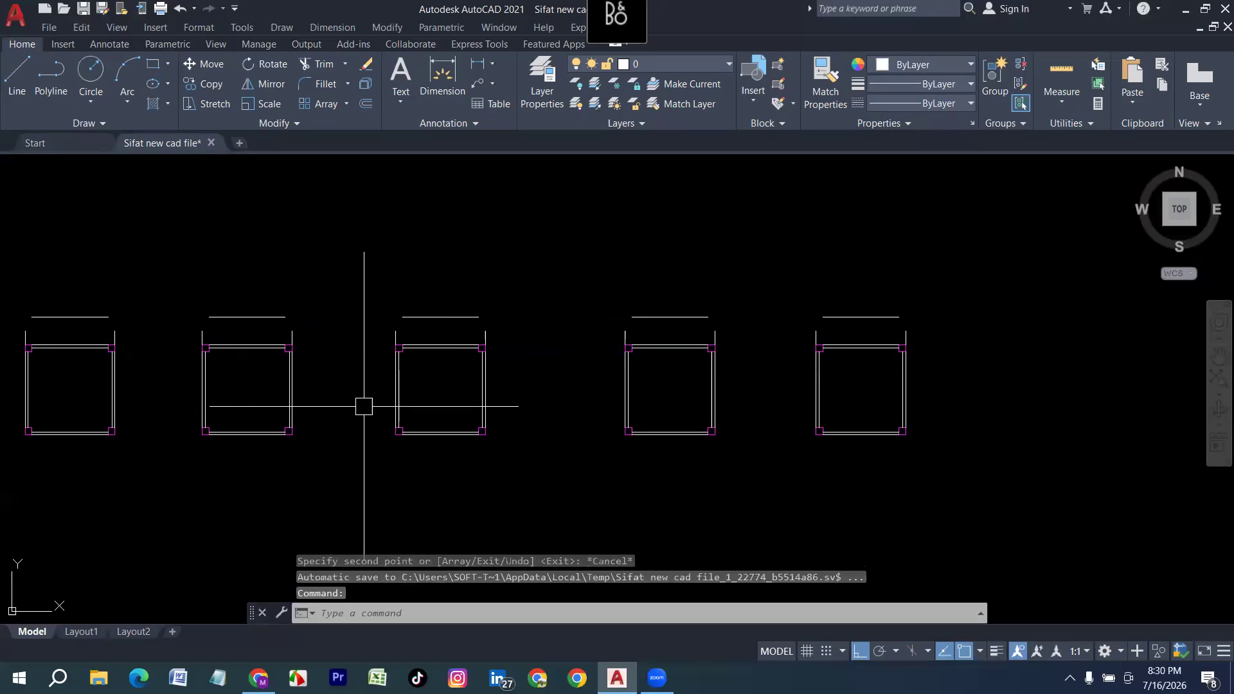
Fillet the first layout's left vertical extension line with the horizontal line above it, using a radius of 0.
{"action": "middle_click_drag", "start_coordinate": [221, 405], "coordinate": [407, 408]}
{"action": "scroll", "coordinate": [248, 325], "scroll_direction": "up", "scroll_amount": 3}
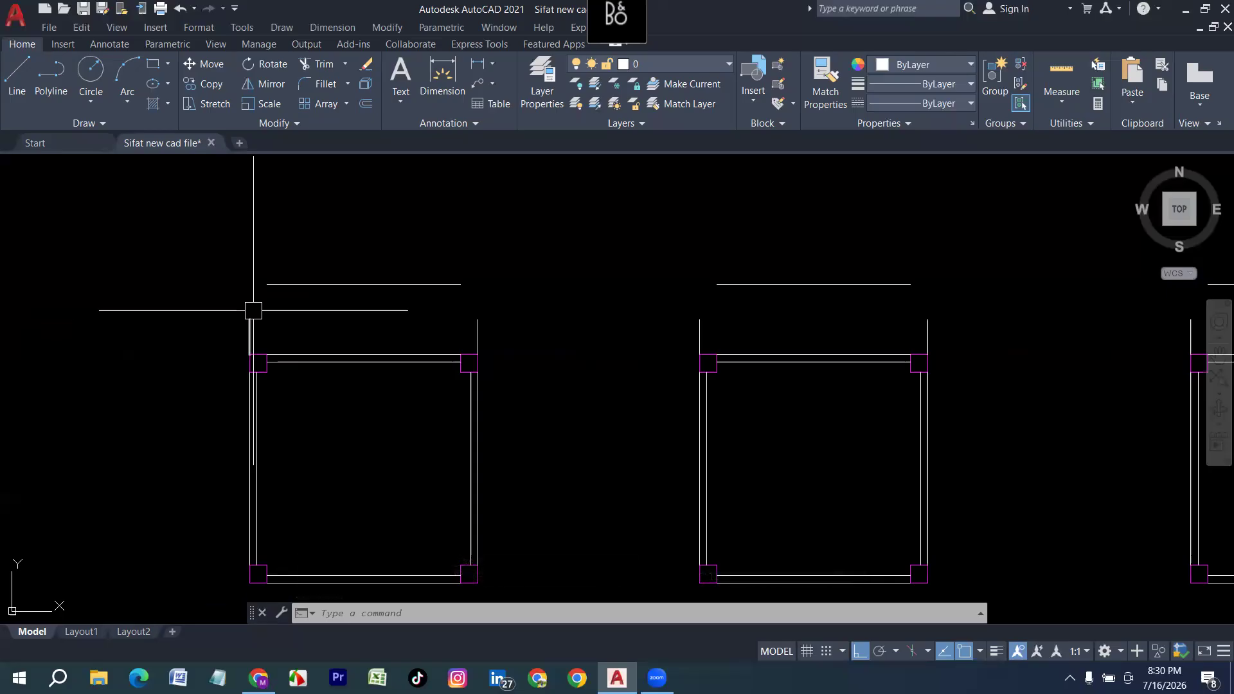
{"action": "scroll", "coordinate": [308, 312], "scroll_direction": "up", "scroll_amount": 2}
{"action": "key", "text": "Escape"}
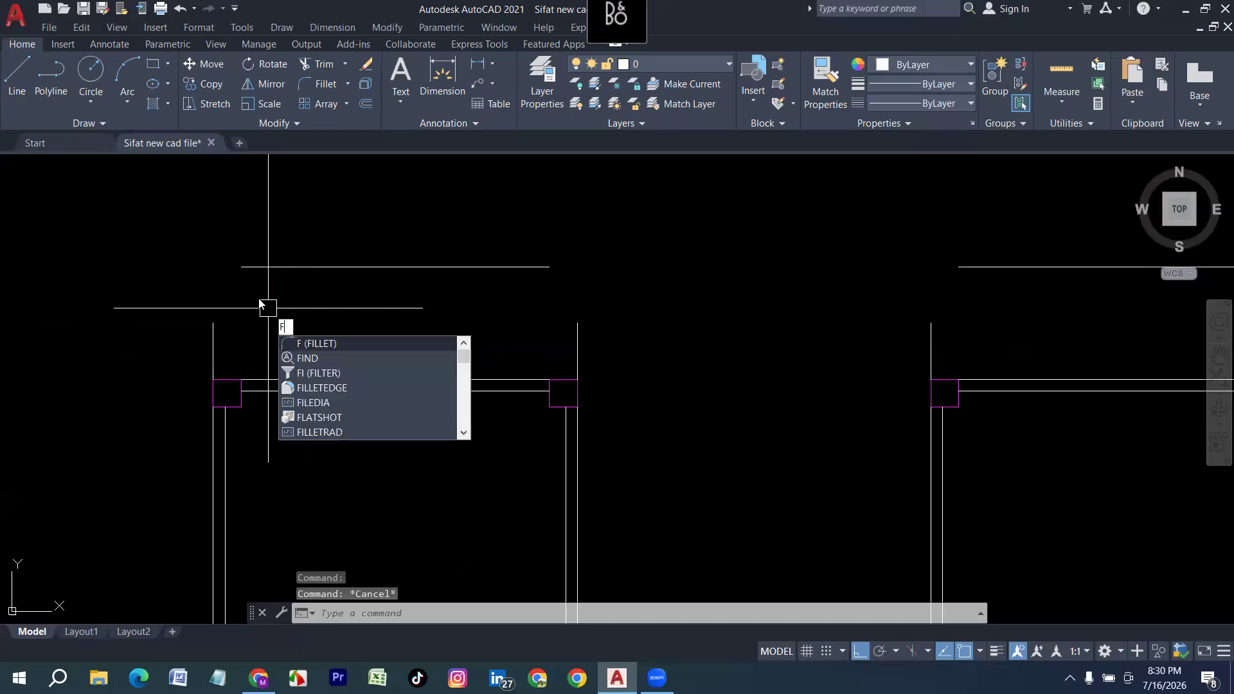
{"action": "key", "text": "Return"}
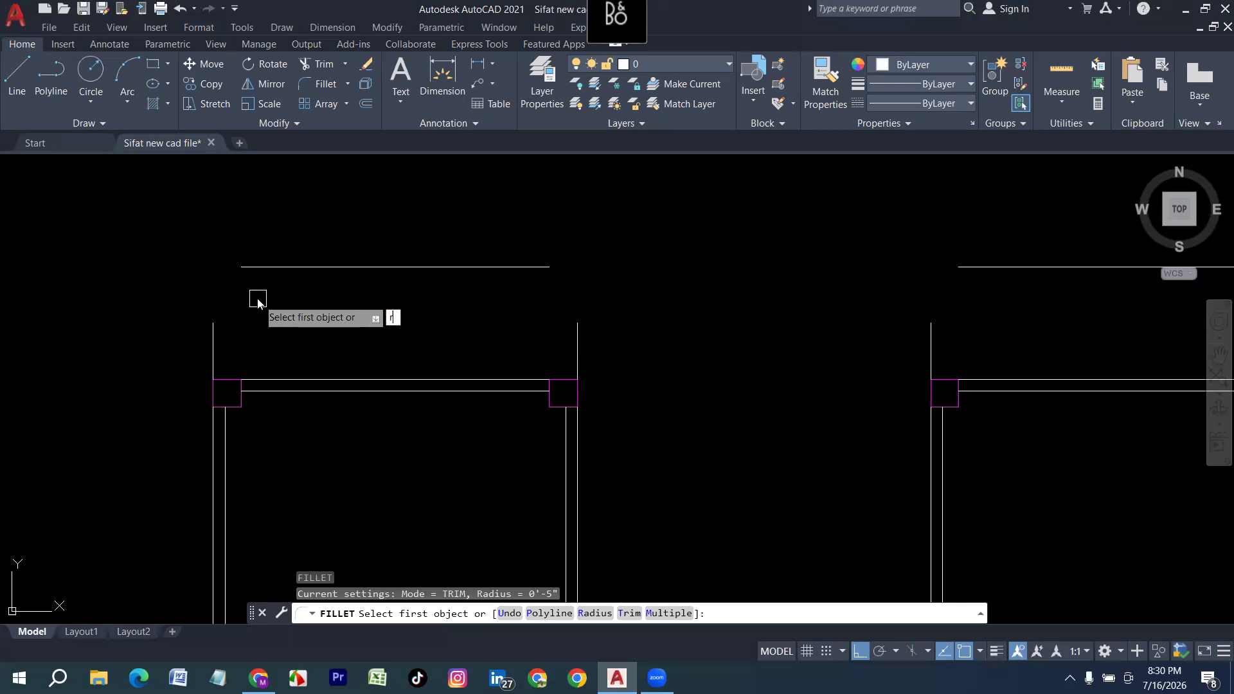
{"action": "key", "text": "Return"}
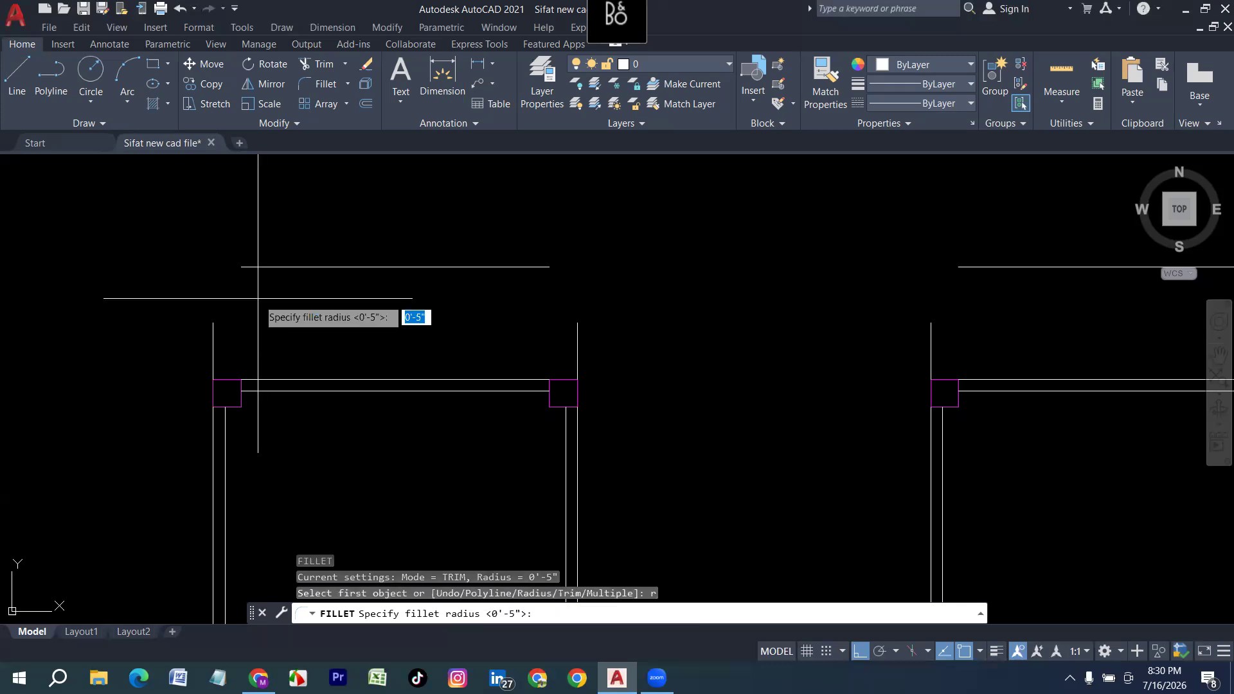
{"action": "key", "text": "Return"}
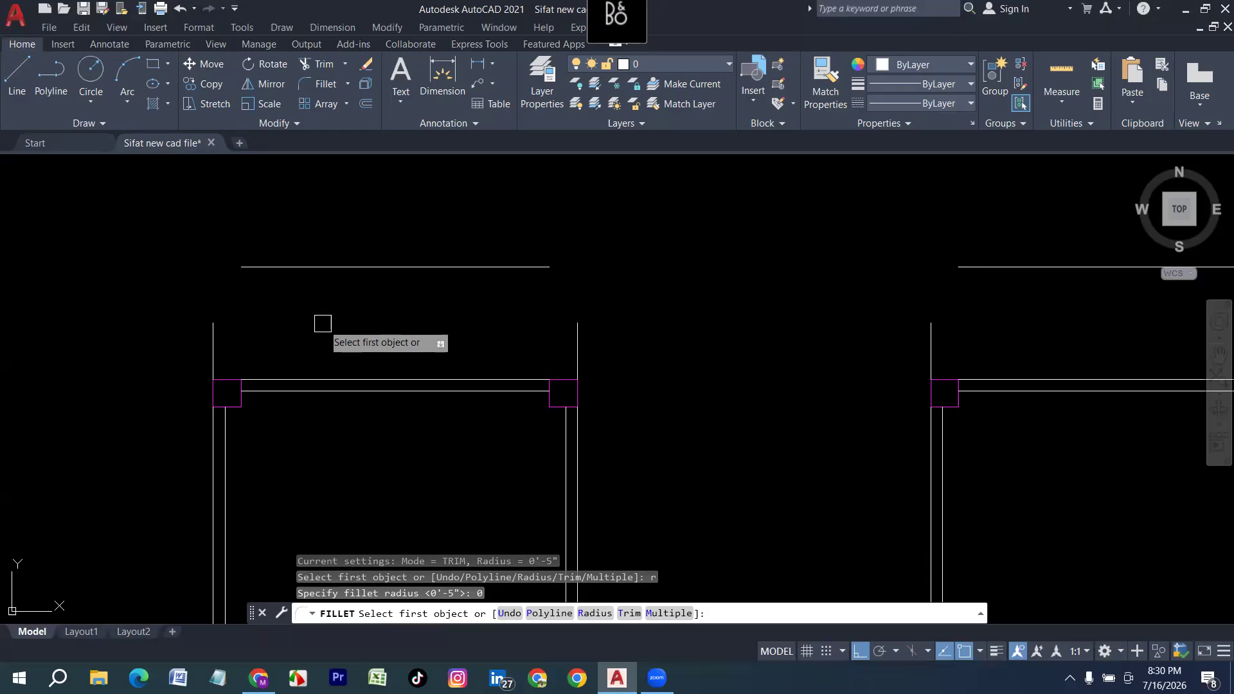
{"action": "left_click", "coordinate": [213, 340]}
{"action": "left_click", "coordinate": [284, 267]}
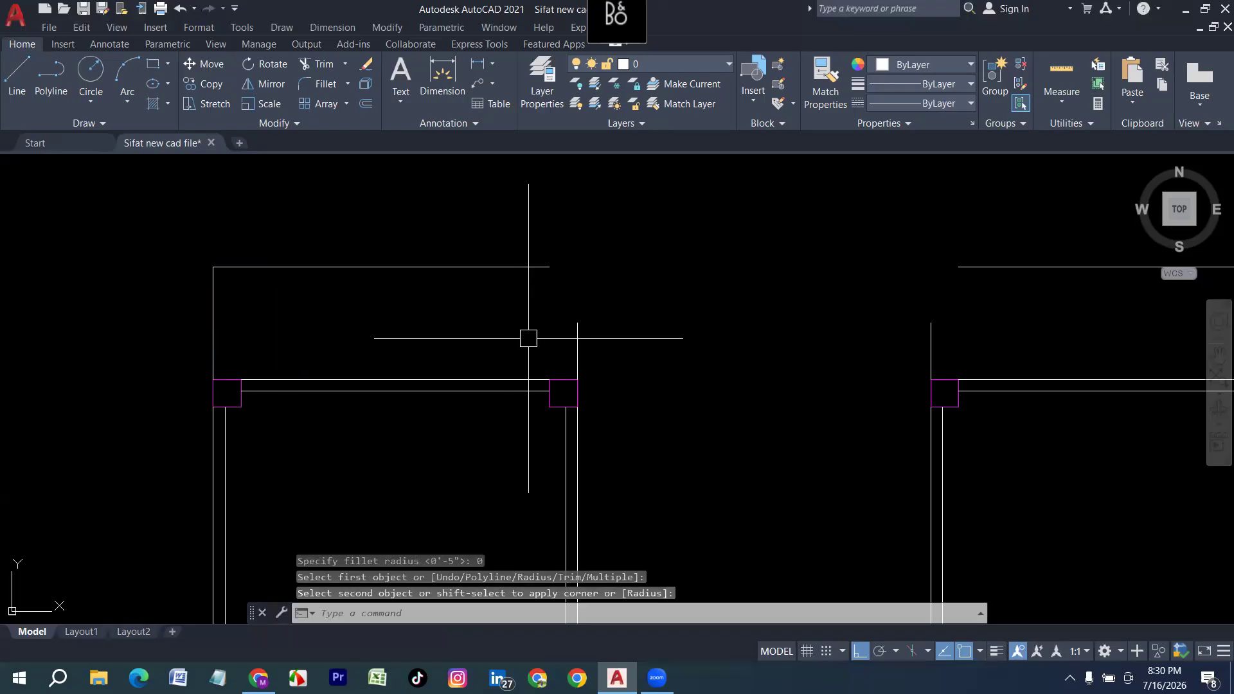
Fillet the first layout's right vertical extension line with the horizontal line above it to close the second corner.
{"action": "key", "text": "space"}
{"action": "left_click", "coordinate": [577, 336]}
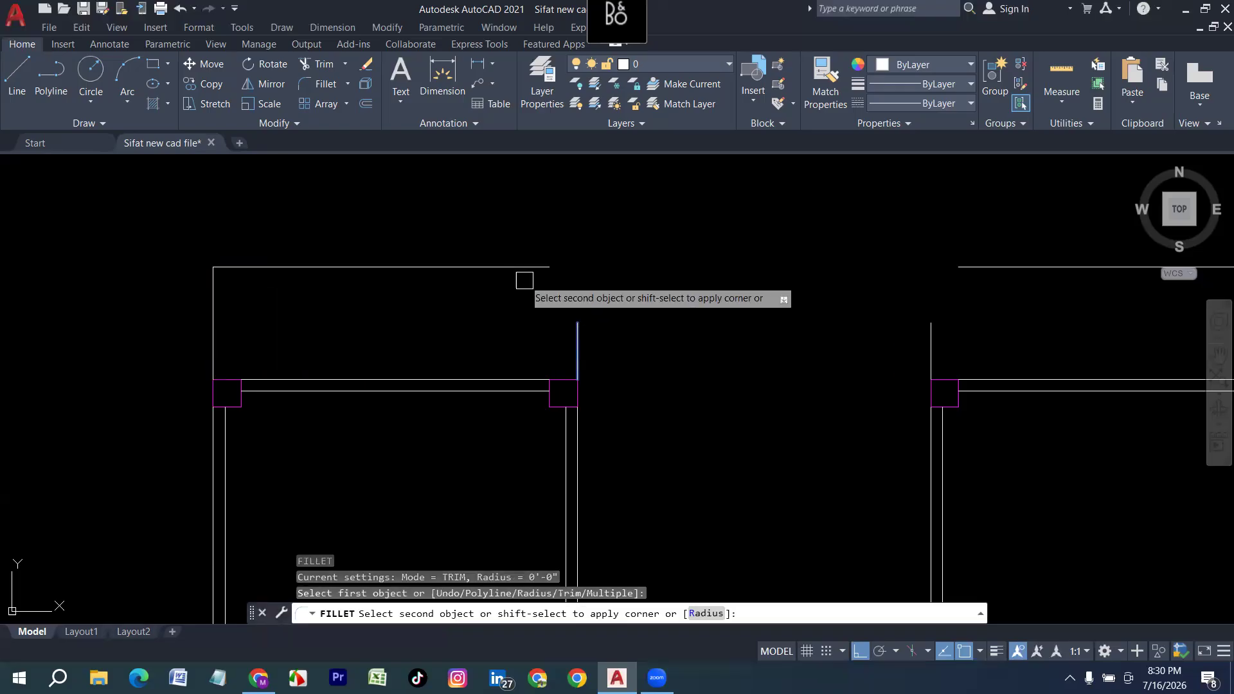
{"action": "key", "text": "Escape"}
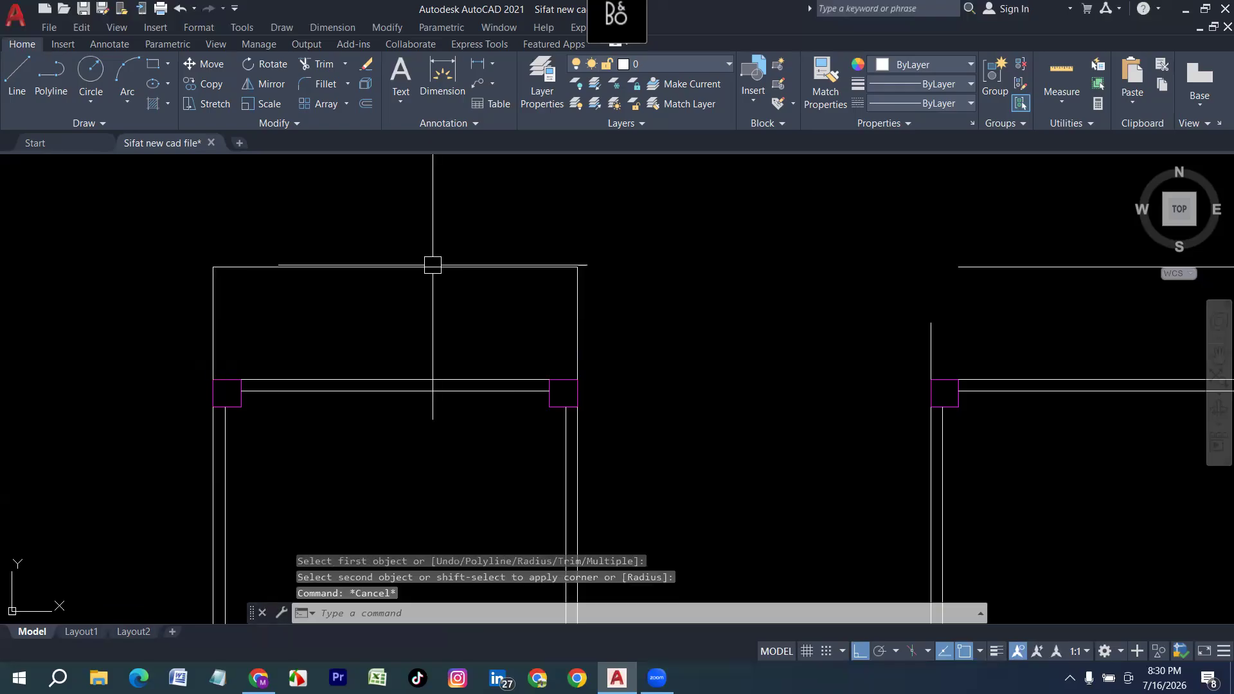
{"action": "key", "text": "Escape"}
Join the two vertical lines and the horizontal line above the first layout into one polyline and check it by selecting it.
{"action": "left_click", "coordinate": [635, 188]}
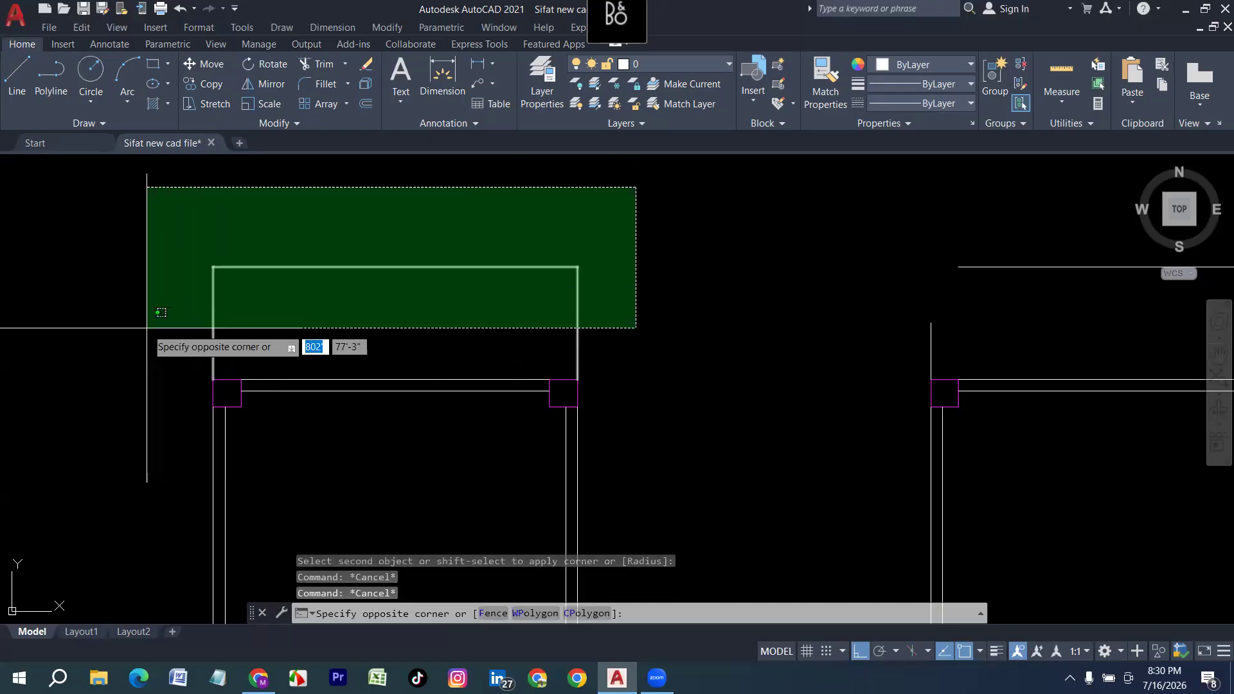
{"action": "key", "text": "Escape"}
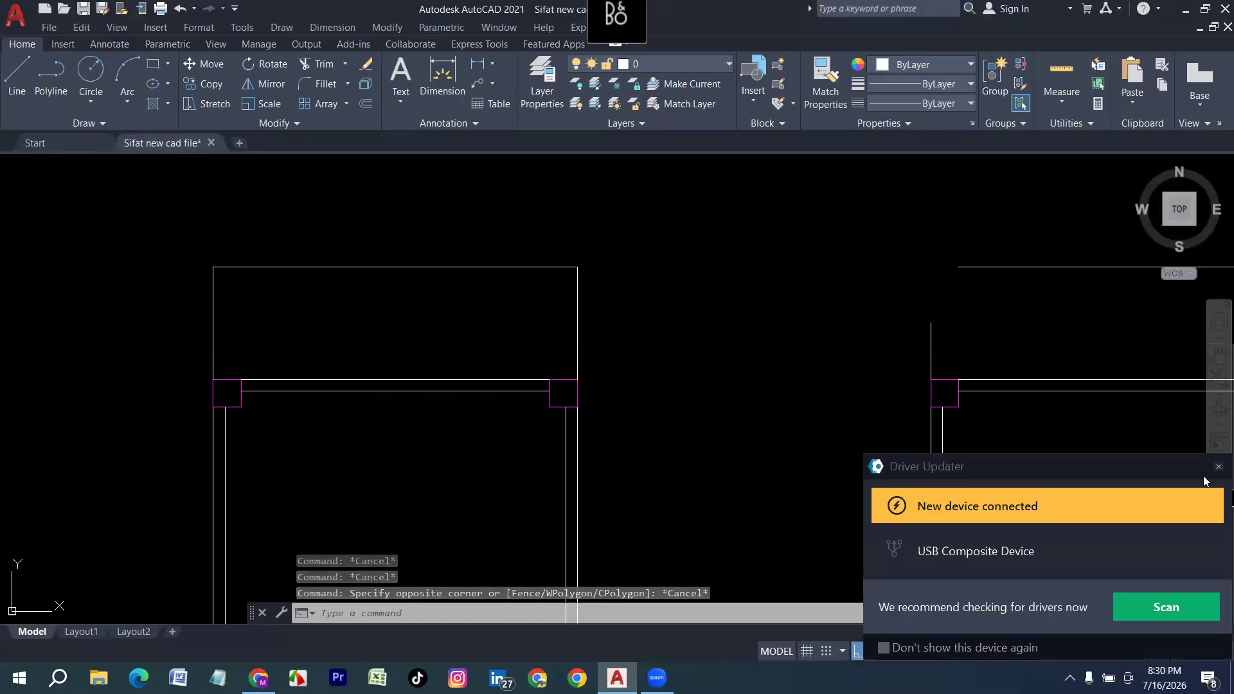
{"action": "left_click", "coordinate": [1218, 468]}
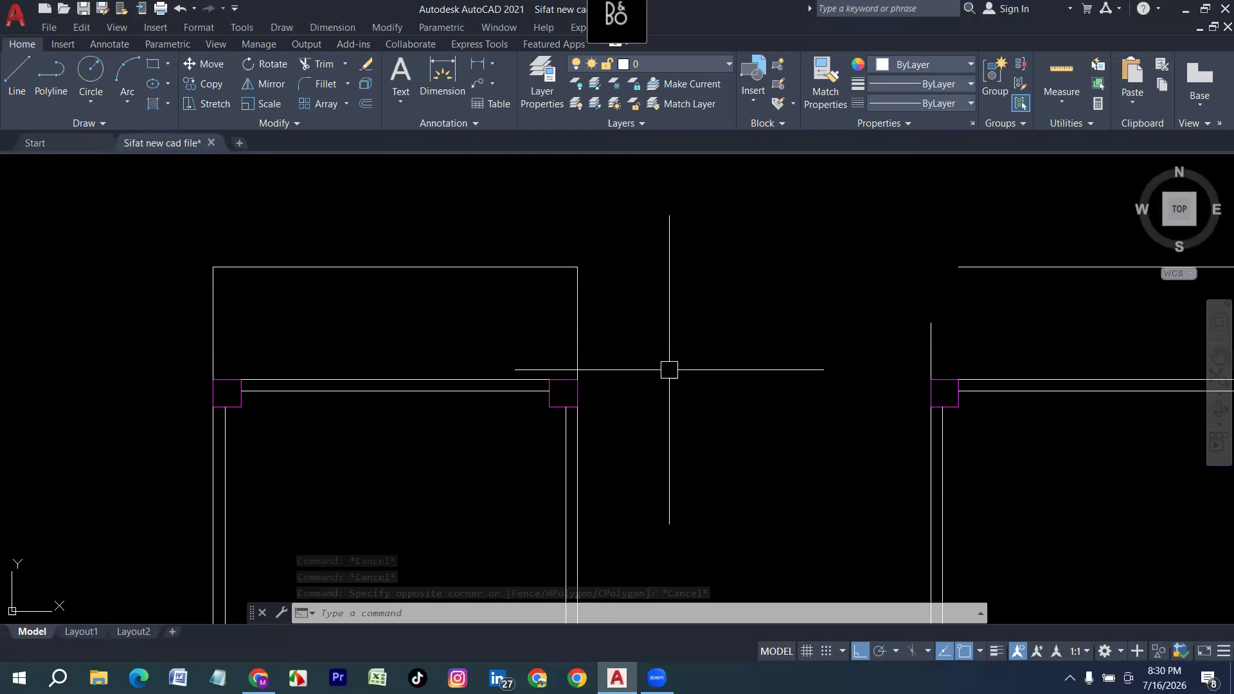
{"action": "left_click", "coordinate": [632, 213]}
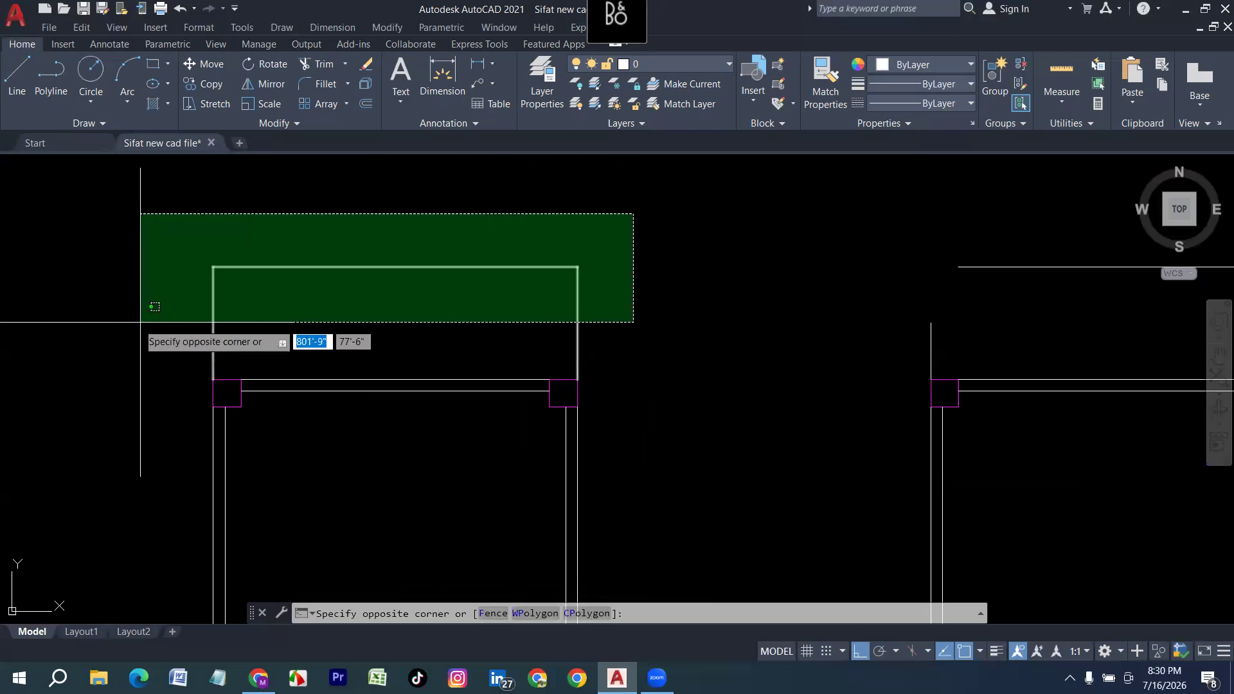
{"action": "left_click", "coordinate": [168, 357]}
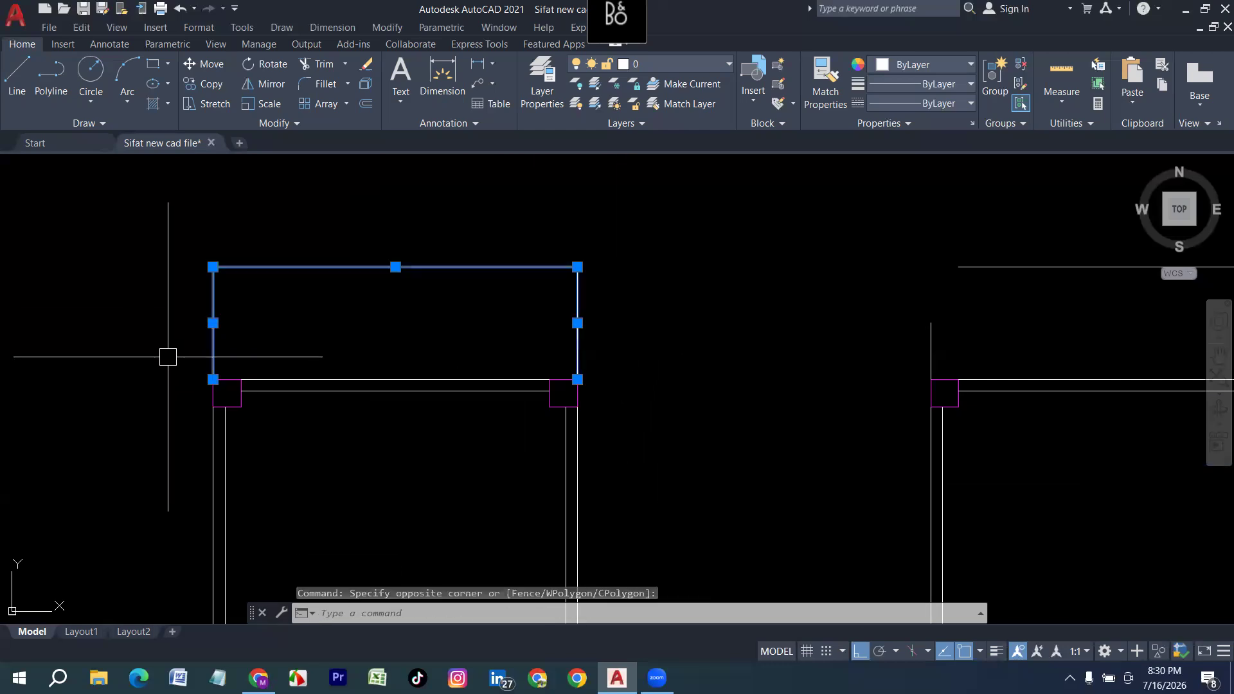
{"action": "type", "text": "j"}
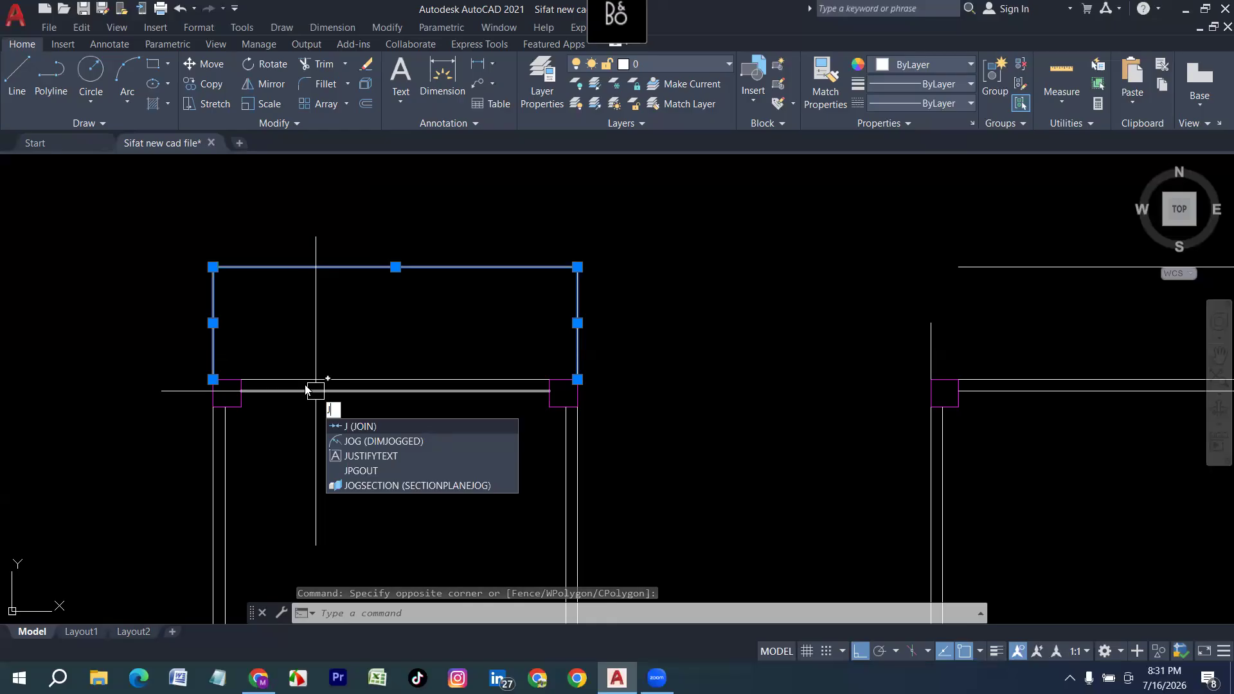
{"action": "key", "text": "Return"}
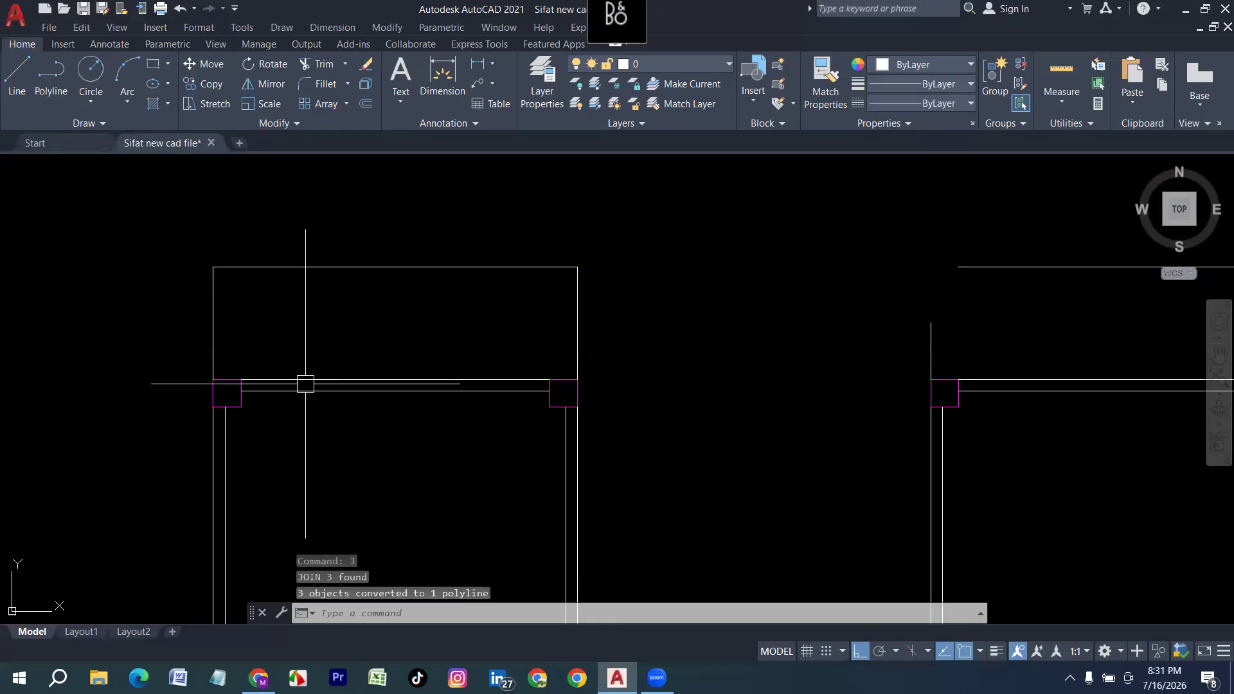
{"action": "left_click", "coordinate": [349, 266]}
{"action": "key", "text": "Escape"}
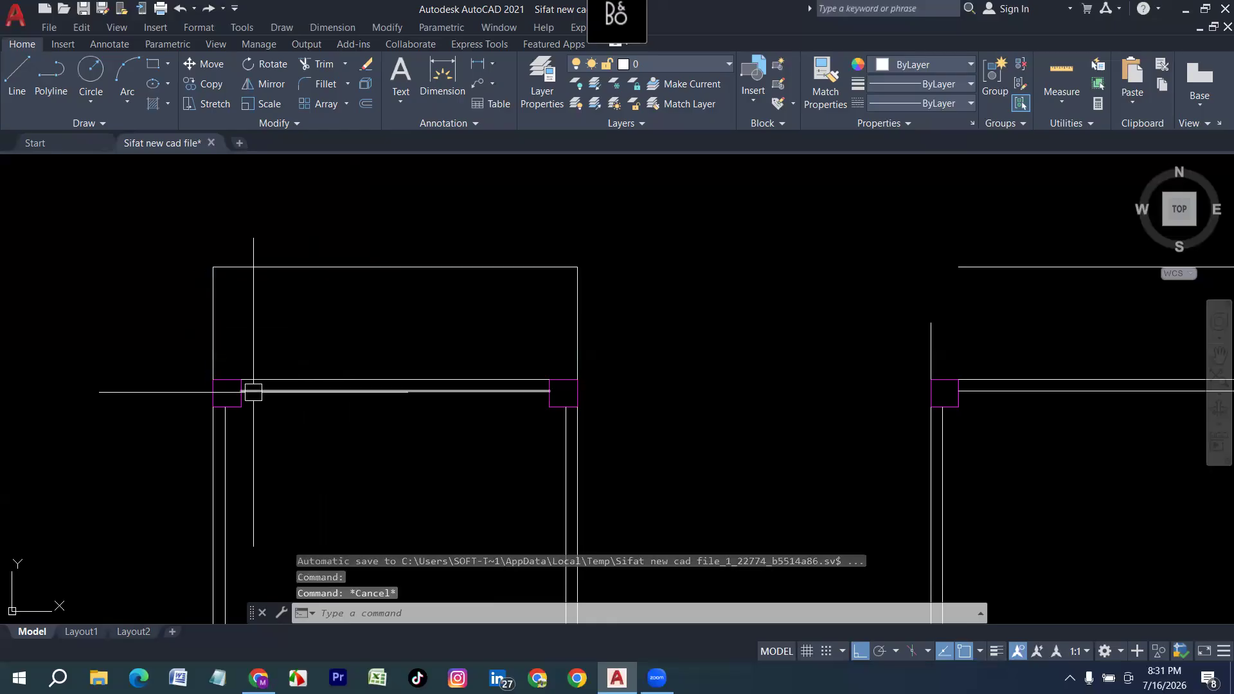
{"action": "left_click", "coordinate": [394, 266]}
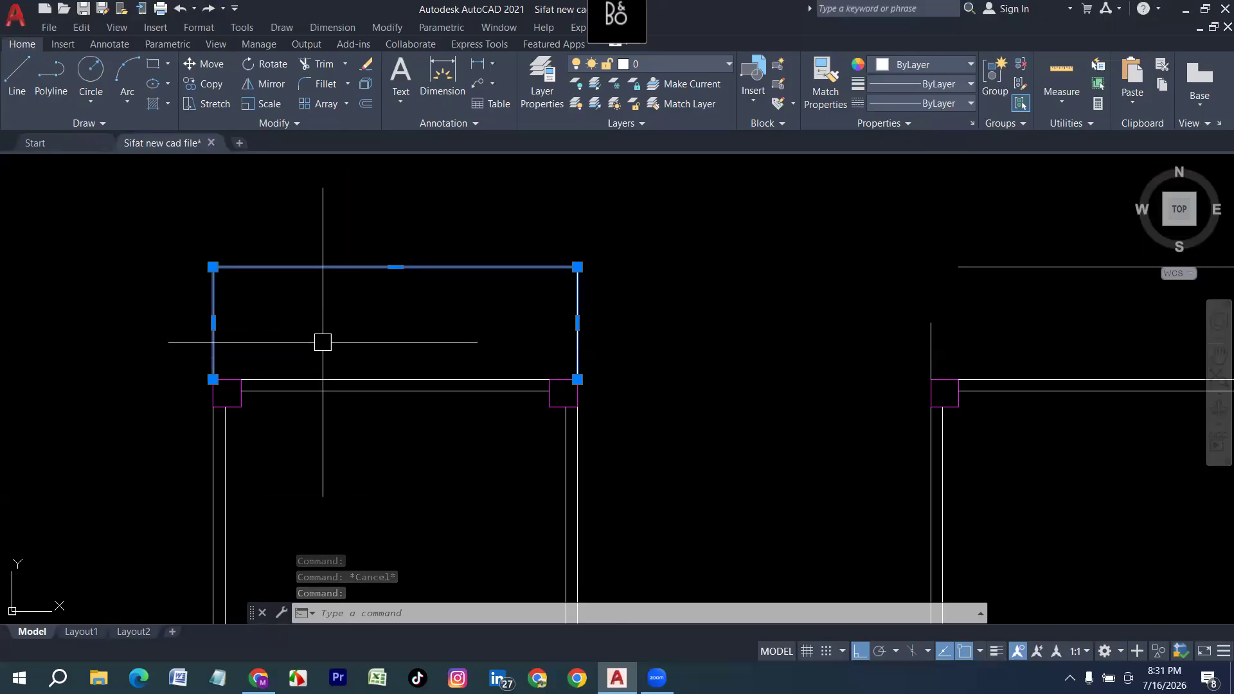
{"action": "key", "text": "Escape"}
Explode the joined polyline above the first layout and select its segments individually to check the separation.
{"action": "left_click", "coordinate": [419, 343]}
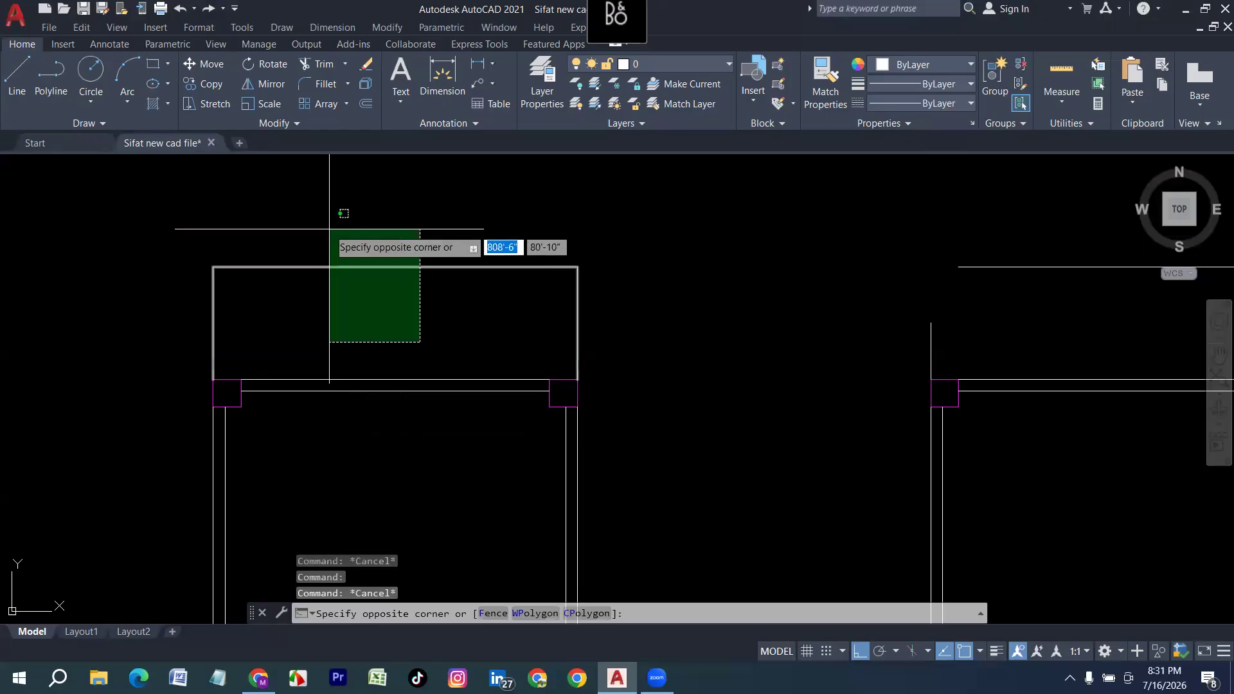
{"action": "left_click", "coordinate": [329, 226]}
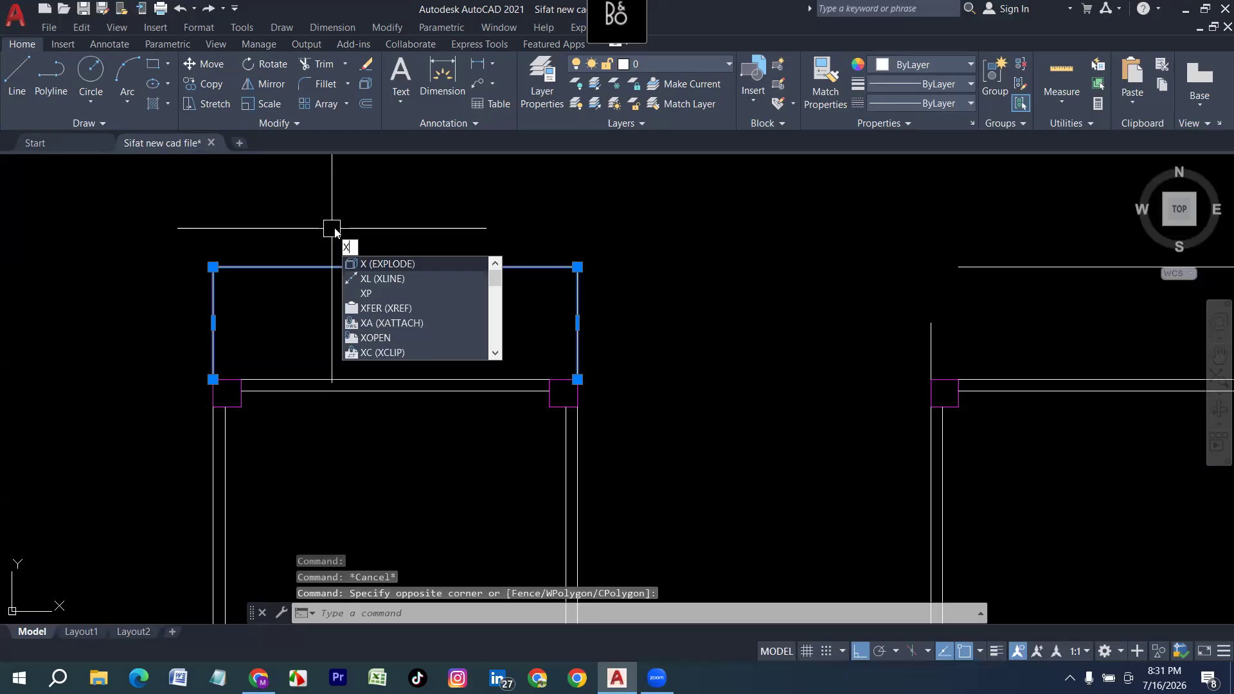
{"action": "key", "text": "Return"}
{"action": "left_click", "coordinate": [397, 266]}
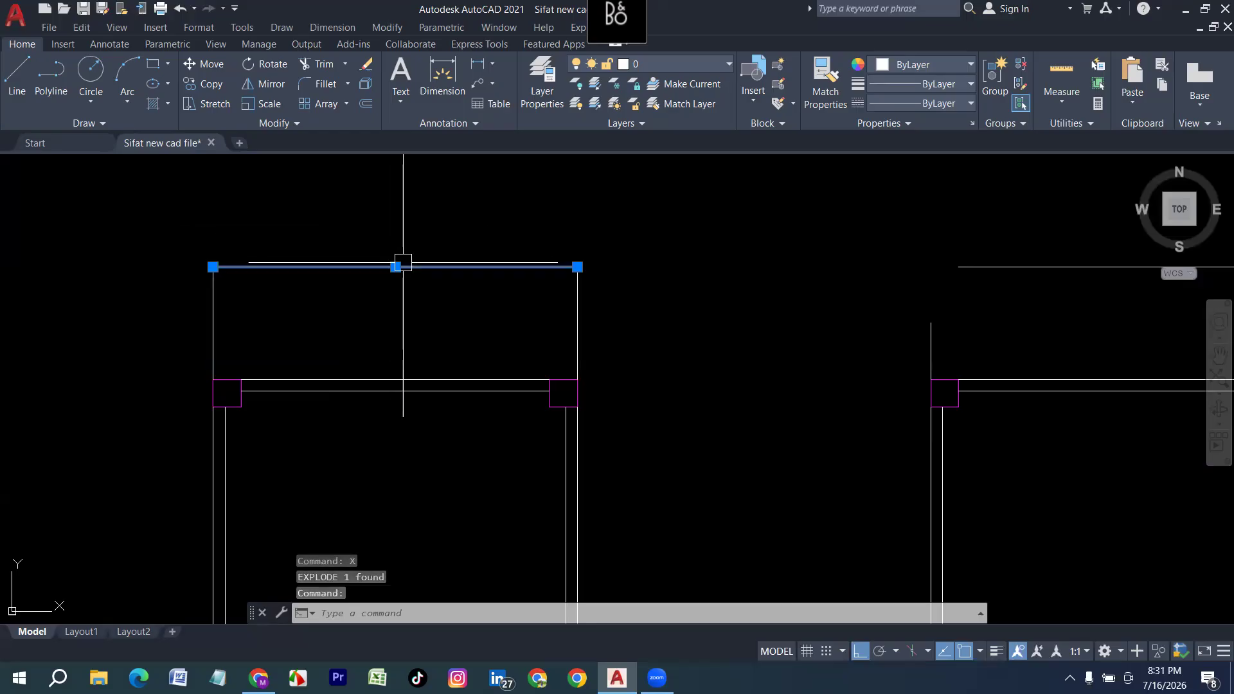
{"action": "left_click", "coordinate": [577, 307]}
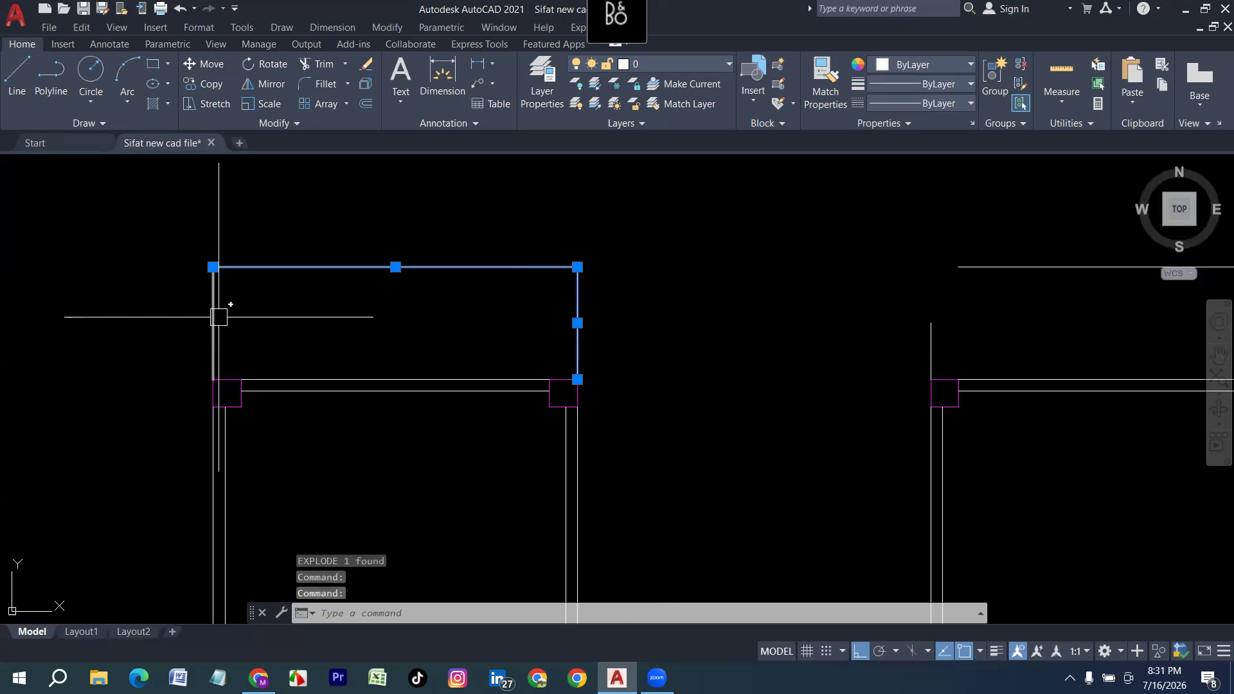
{"action": "key", "text": "Escape"}
Rejoin the three exploded lines above the first layout into a single polyline.
{"action": "left_click", "coordinate": [662, 323]}
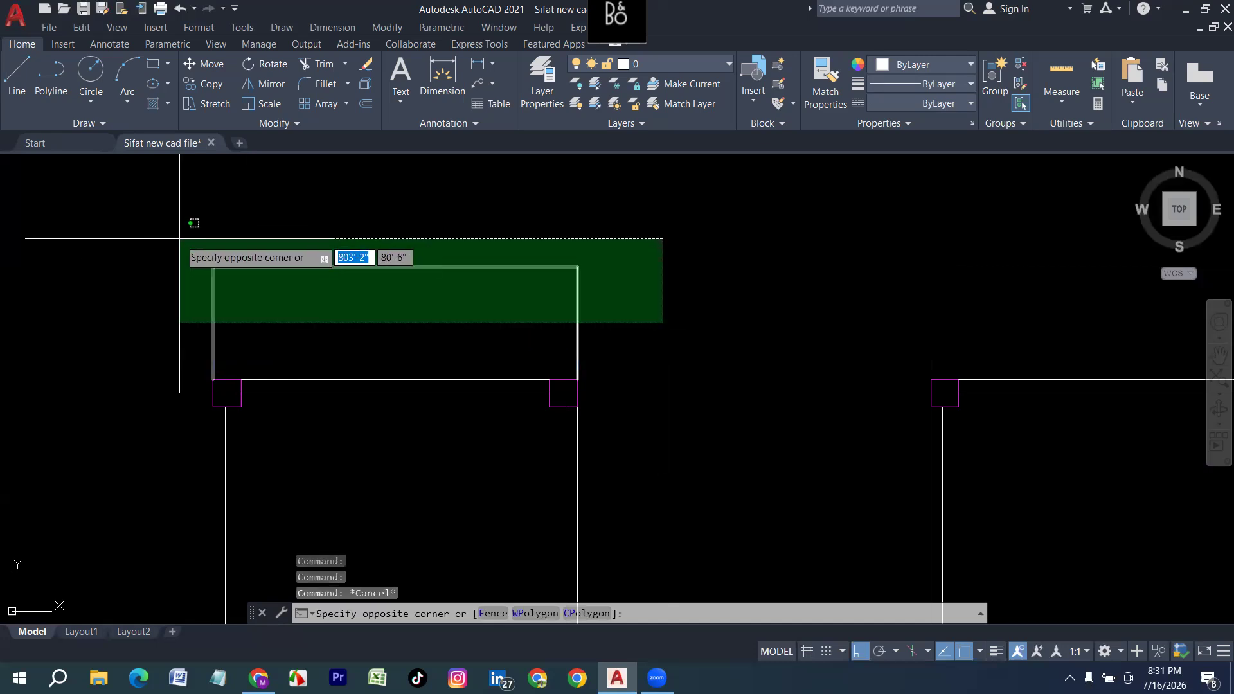
{"action": "left_click", "coordinate": [180, 233]}
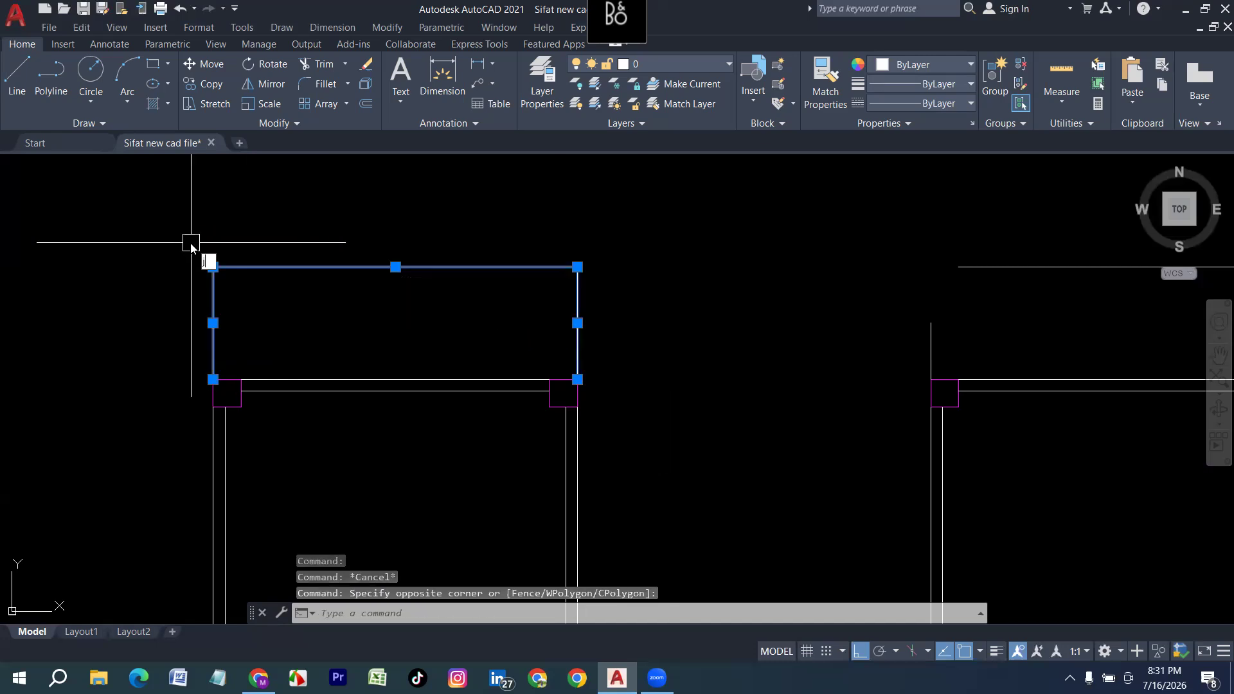
{"action": "key", "text": "Return"}
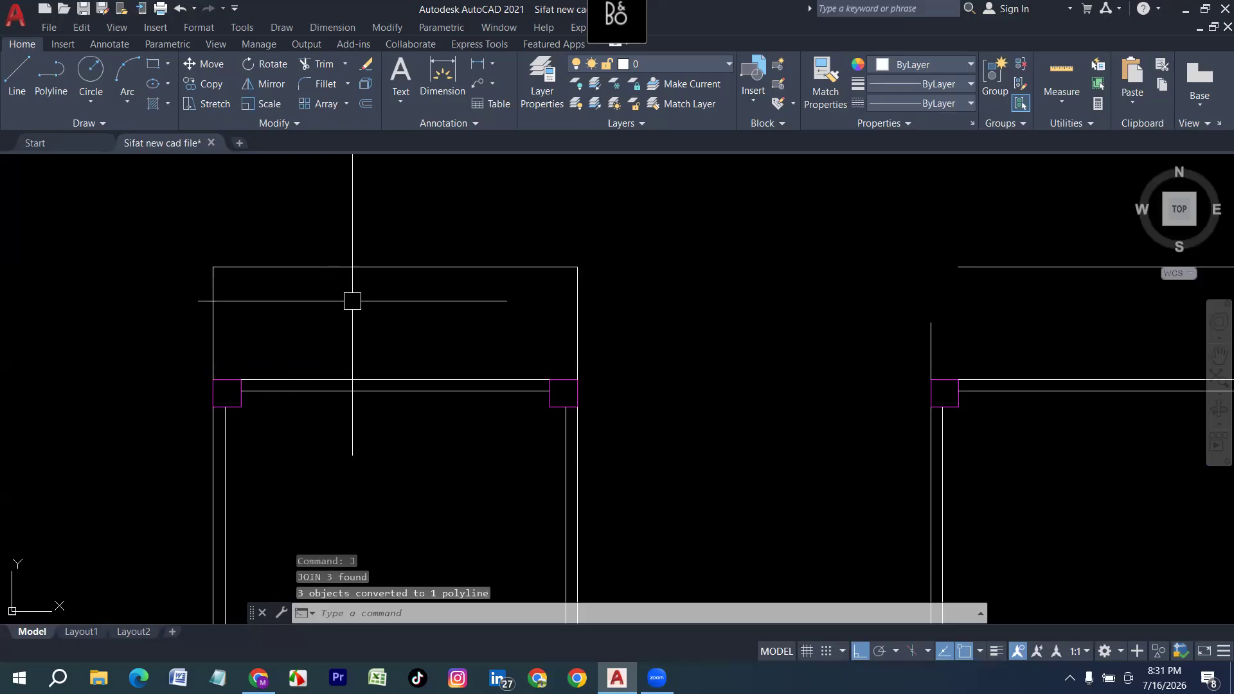
Offset the joined polyline above the first layout 5" inward and end the offset.
{"action": "middle_click_drag", "start_coordinate": [376, 321], "coordinate": [355, 330]}
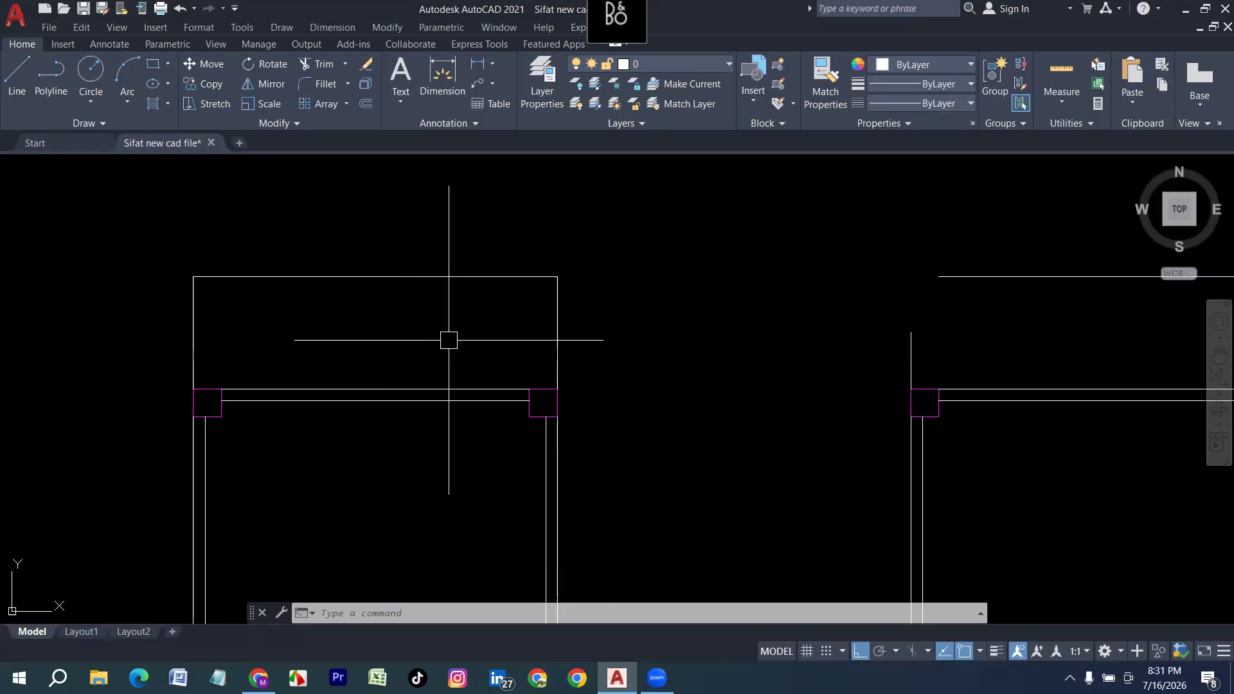
{"action": "key", "text": "Return"}
{"action": "type", "text": "5"}
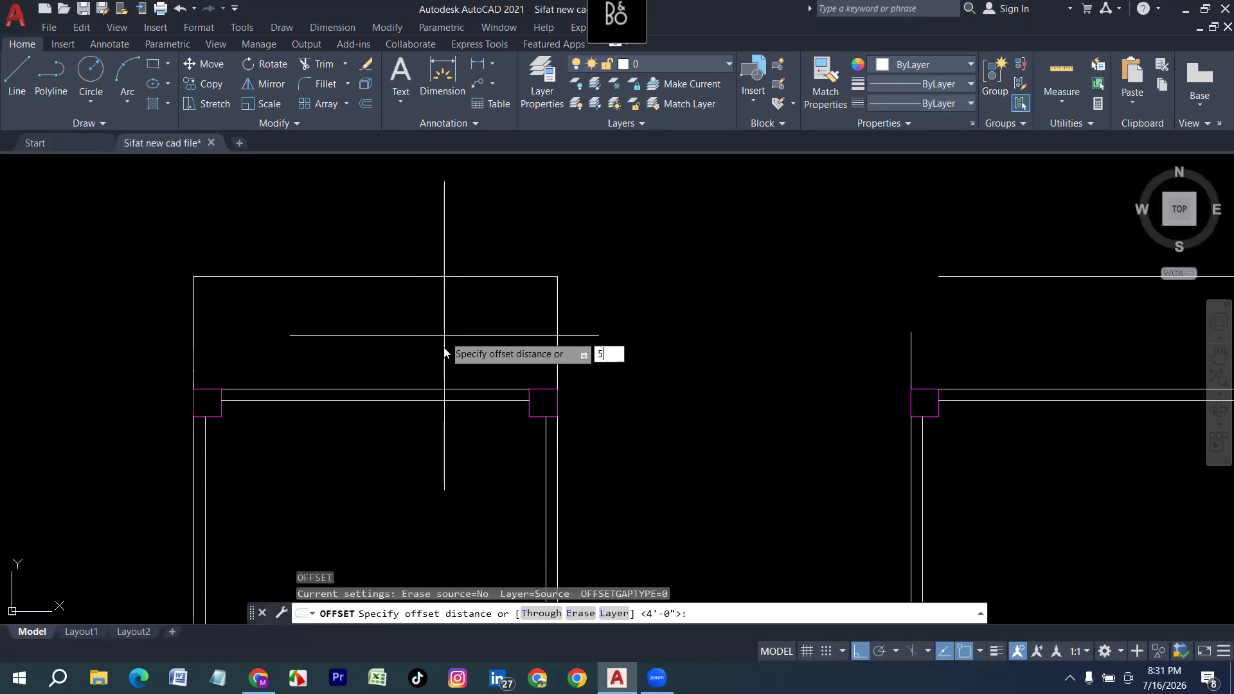
{"action": "key", "text": "Return"}
{"action": "left_click", "coordinate": [422, 280]}
{"action": "left_click", "coordinate": [422, 314]}
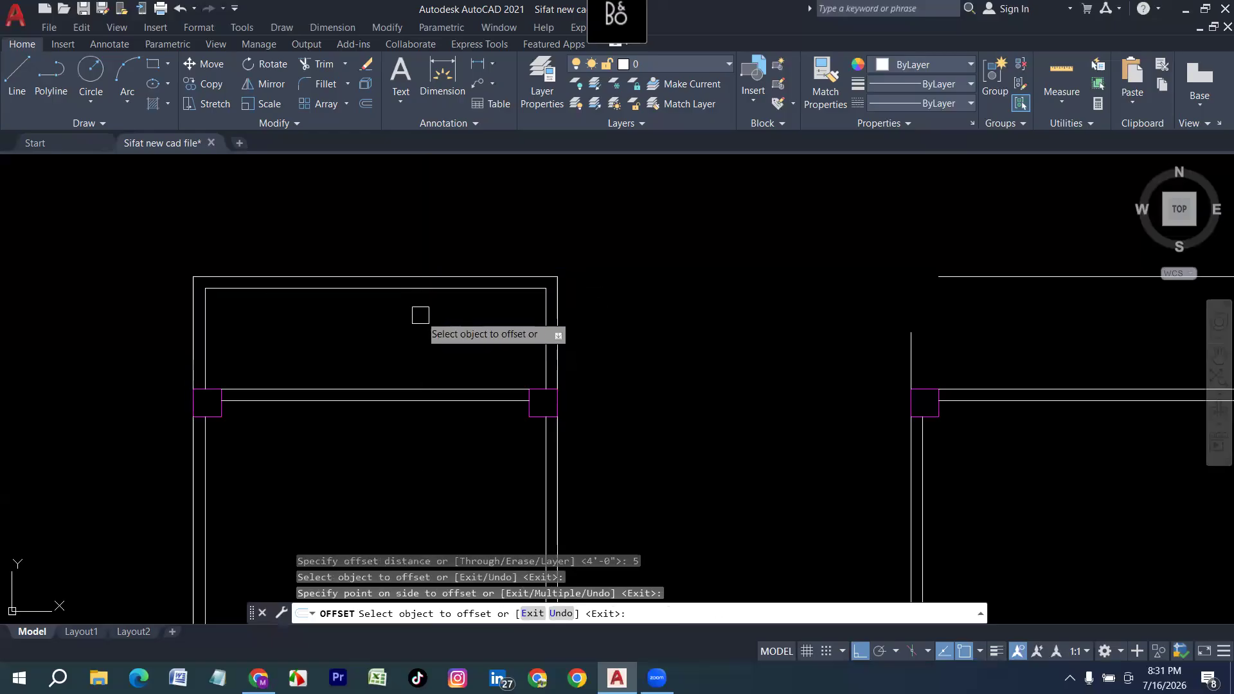
{"action": "key", "text": "Escape"}
Inspect the inner offset polyline above the first layout and delete it, keeping the outer polyline.
{"action": "scroll", "coordinate": [399, 396], "scroll_direction": "up", "scroll_amount": 2}
{"action": "scroll", "coordinate": [378, 383], "scroll_direction": "down", "scroll_amount": 4}
{"action": "middle_click_drag", "start_coordinate": [576, 397], "coordinate": [446, 397]}
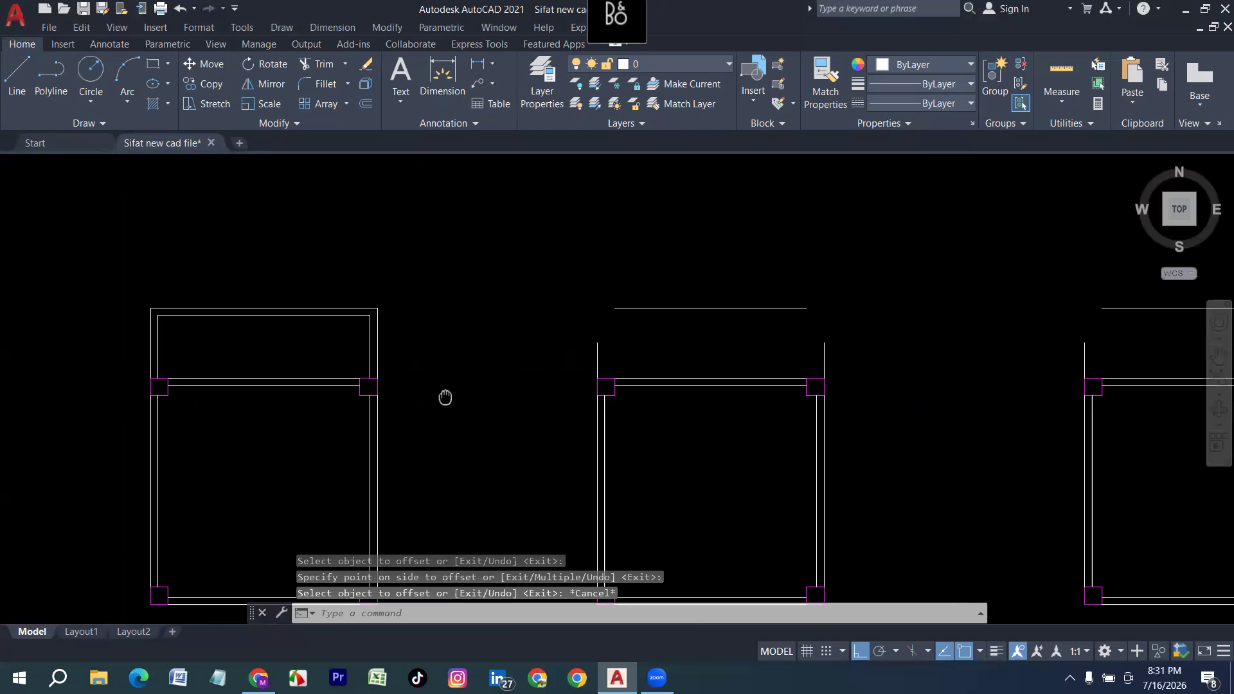
{"action": "scroll", "coordinate": [183, 384], "scroll_direction": "up", "scroll_amount": 4}
{"action": "scroll", "coordinate": [187, 383], "scroll_direction": "down", "scroll_amount": 2}
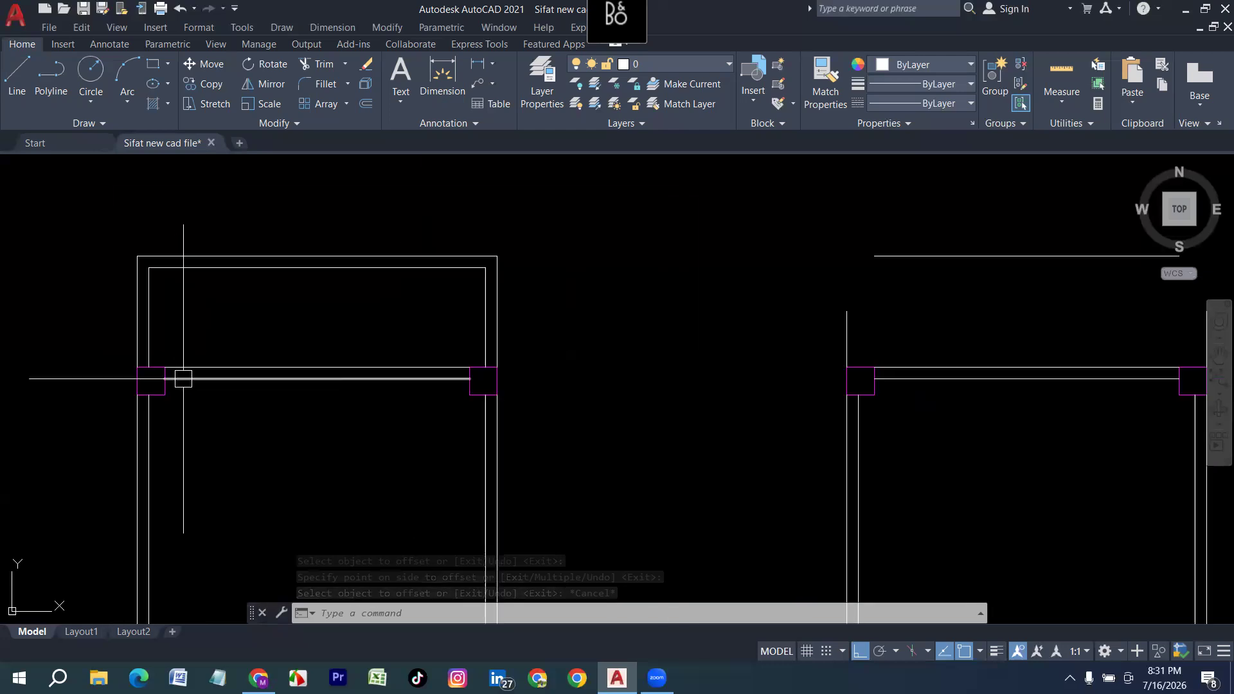
{"action": "left_click", "coordinate": [284, 268]}
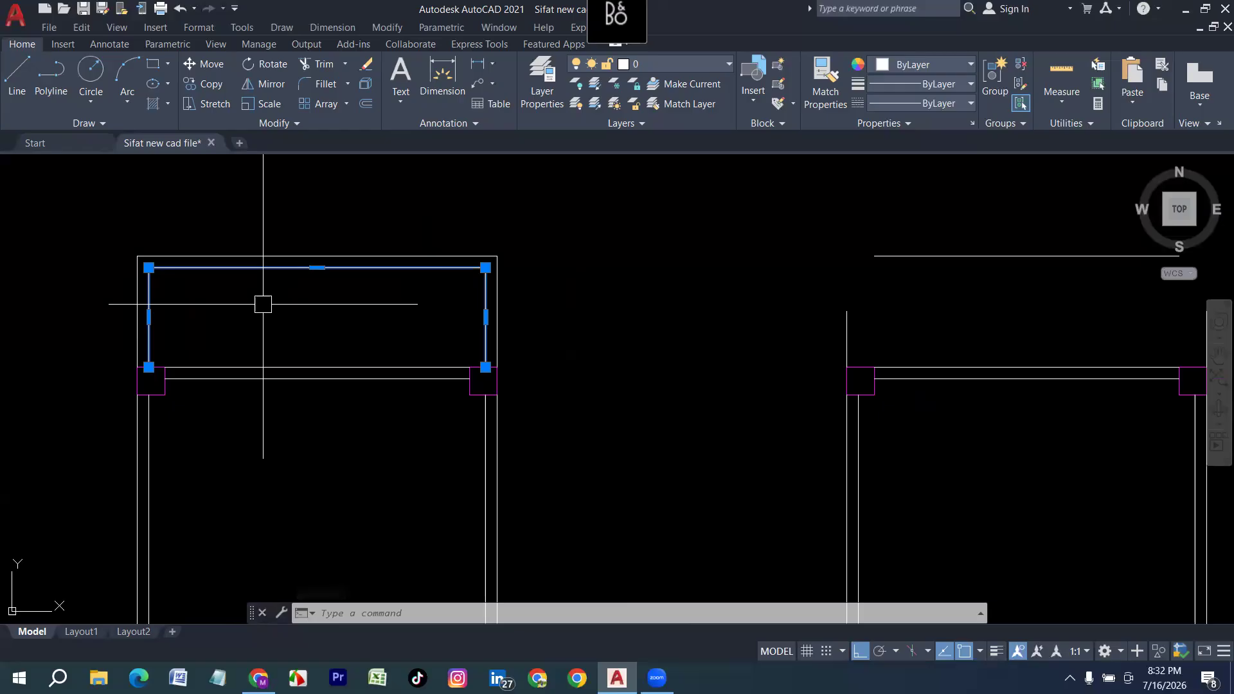
{"action": "key", "text": "Escape"}
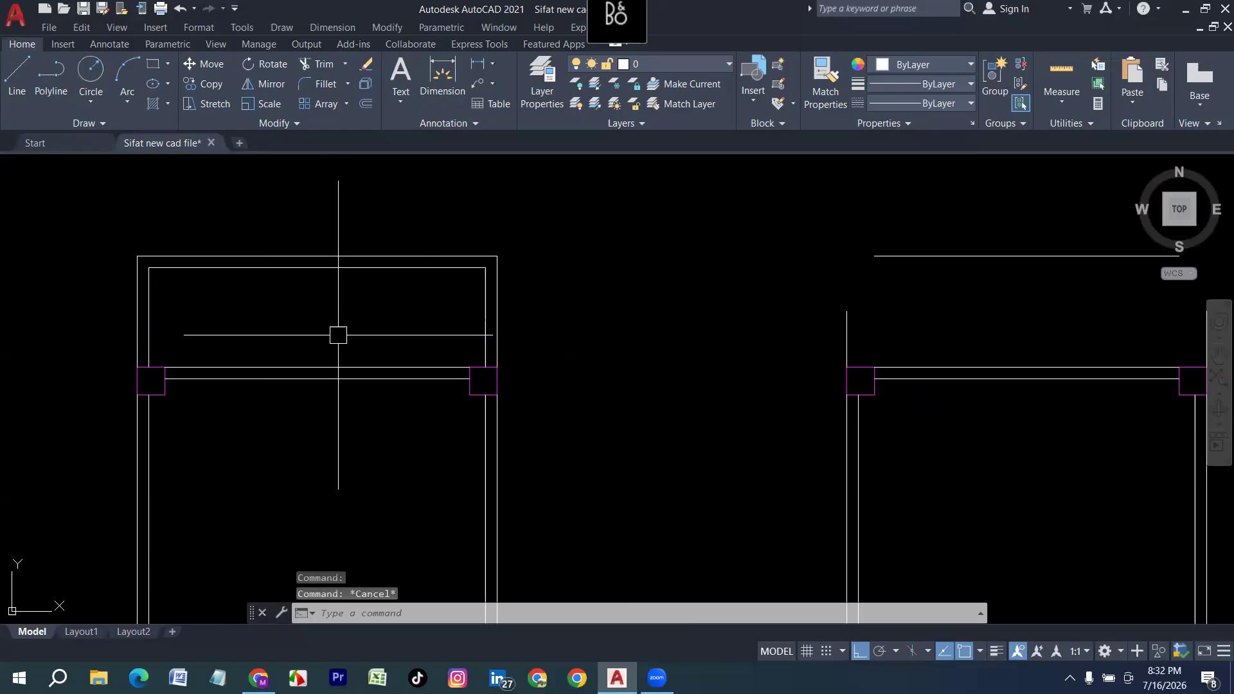
{"action": "middle_click_drag", "start_coordinate": [256, 281], "coordinate": [303, 347]}
{"action": "left_click", "coordinate": [272, 330]}
{"action": "key", "text": "Delete"}
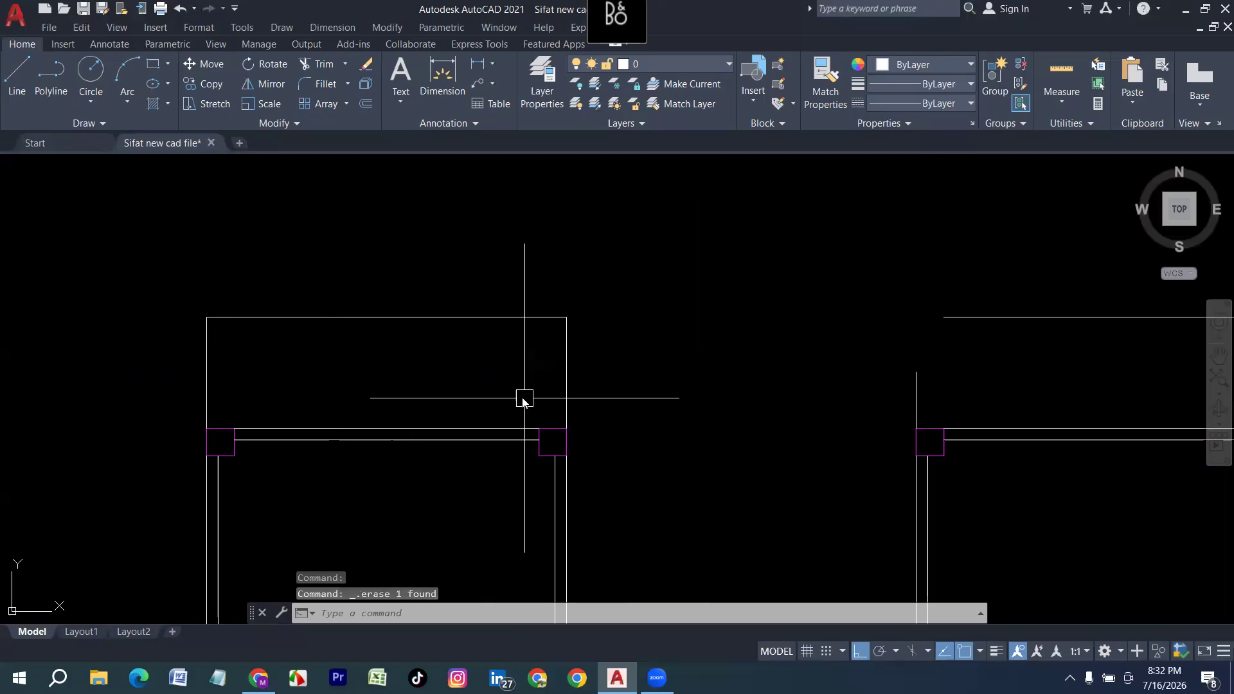
Try offsetting the joined polyline above the first layout 5" outward, and delete the outer copy.
{"action": "type", "text": "o"}
{"action": "key", "text": "Return"}
{"action": "type", "text": "5"}
{"action": "key", "text": "Return"}
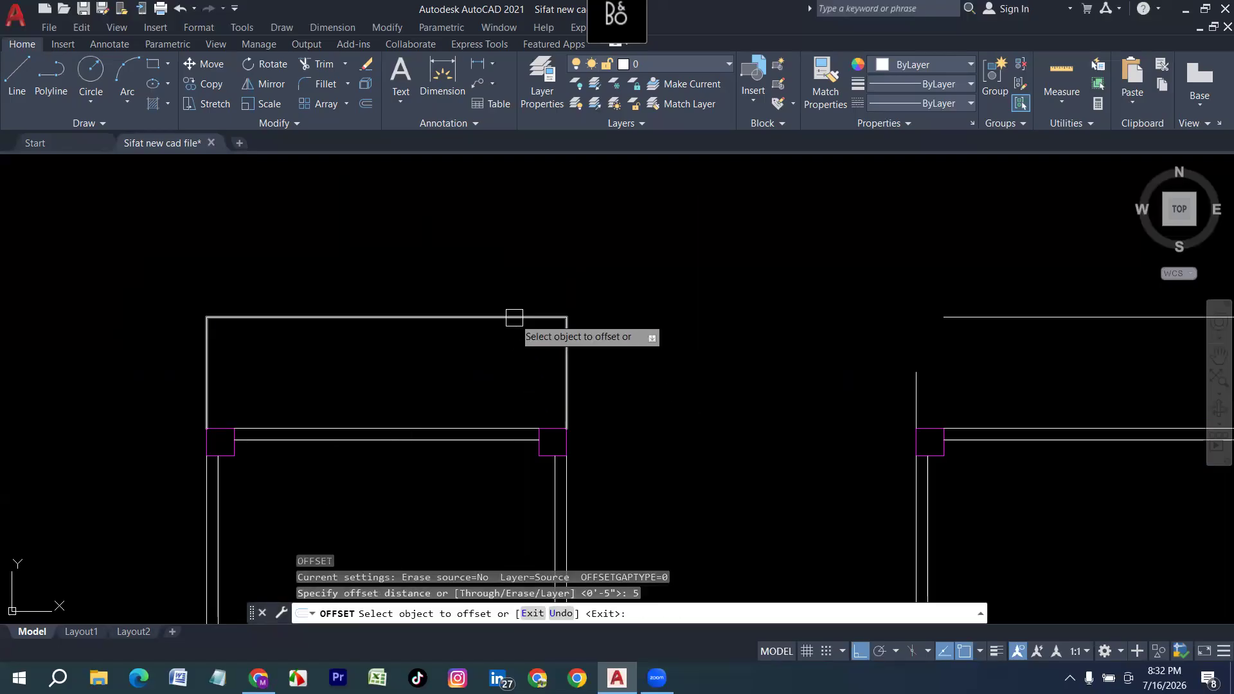
{"action": "left_click", "coordinate": [514, 317]}
{"action": "left_click", "coordinate": [542, 297]}
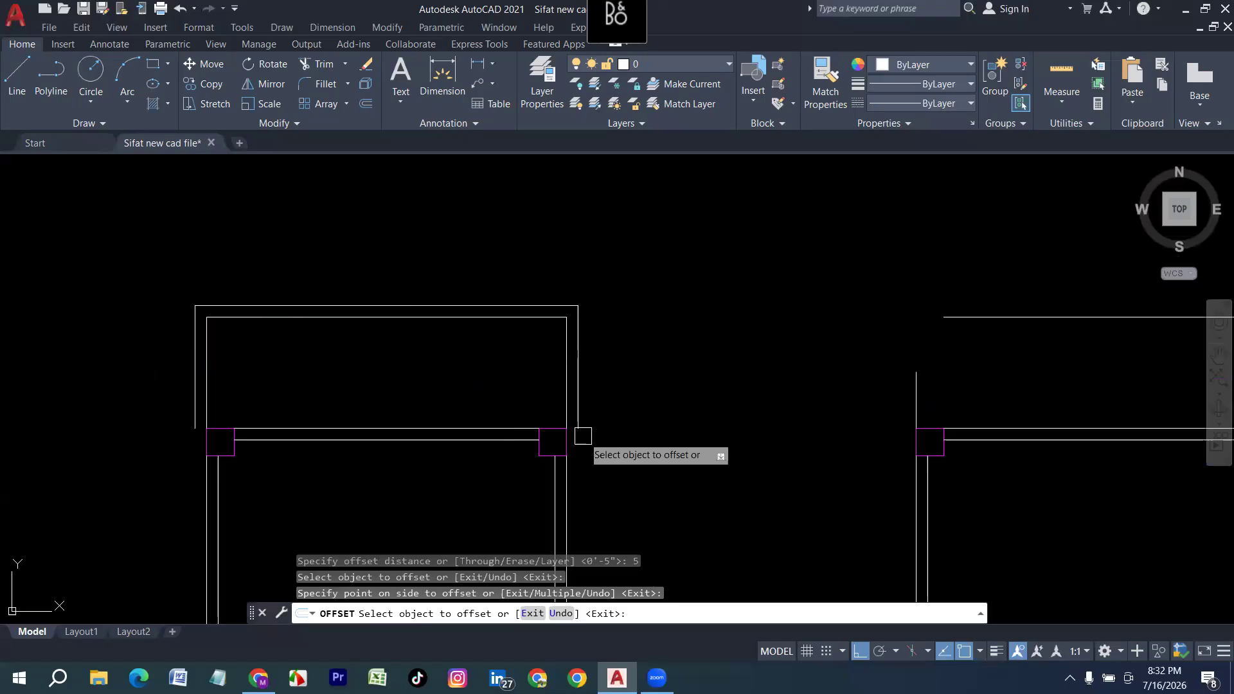
{"action": "key", "text": "Escape"}
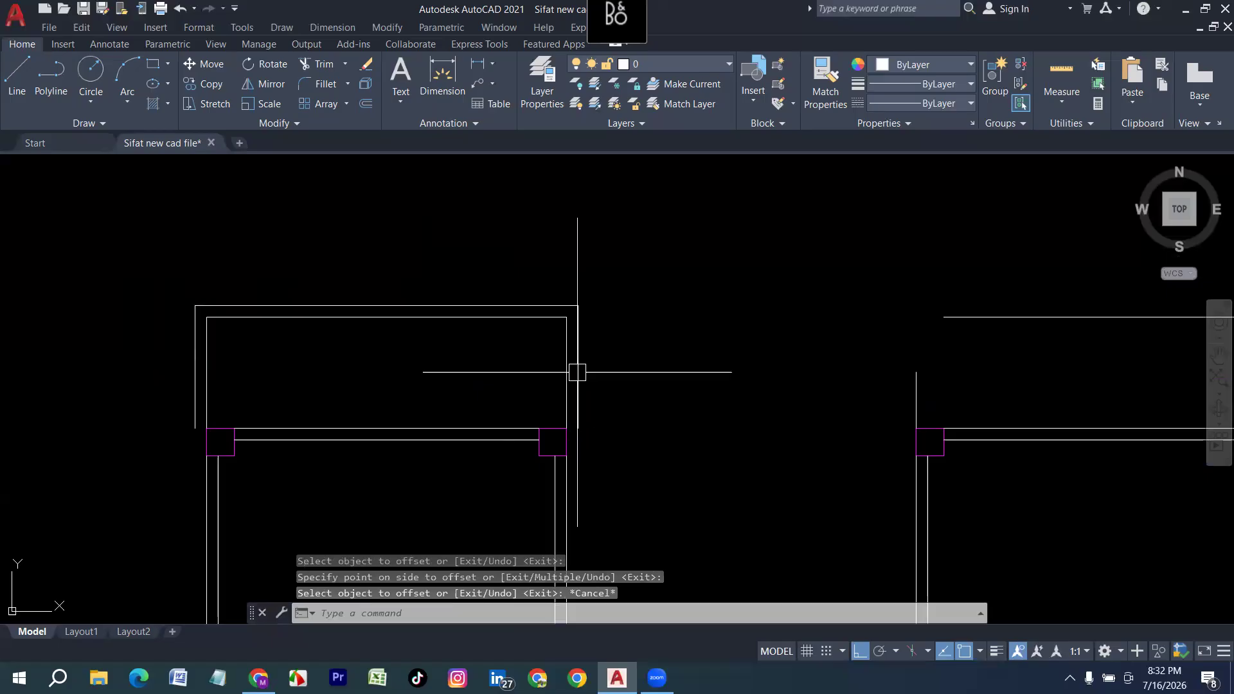
{"action": "left_click", "coordinate": [577, 372]}
{"action": "key", "text": "Delete"}
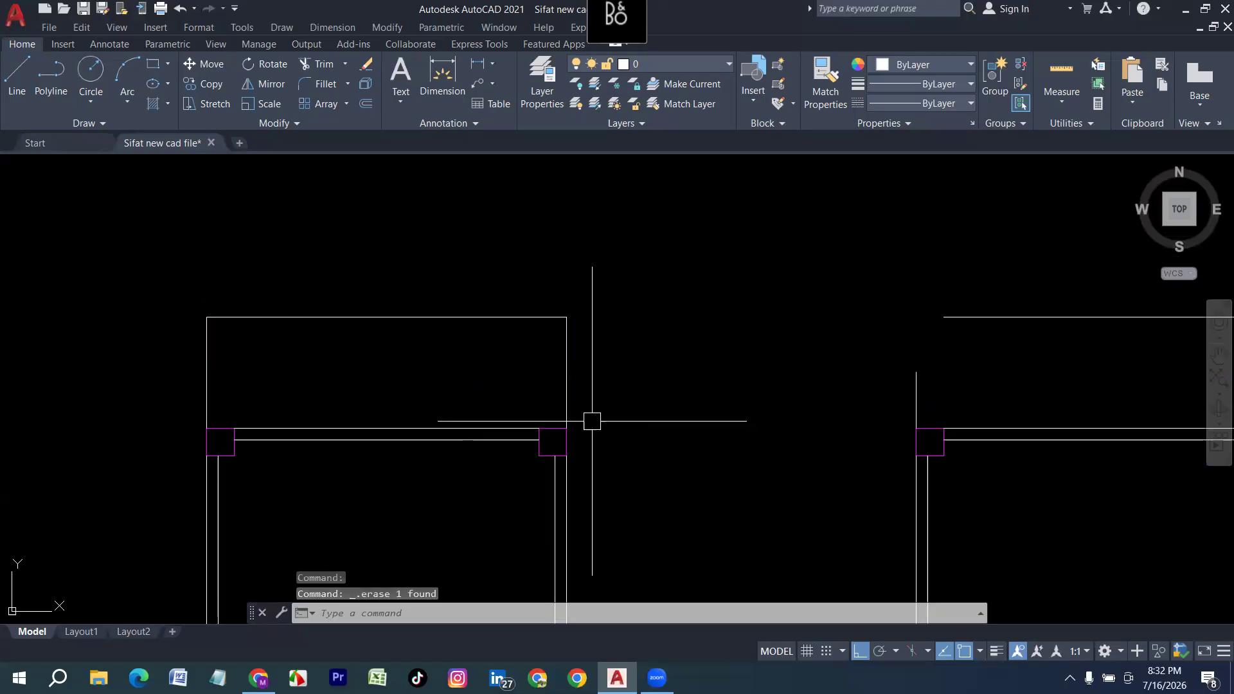
Offset the joined polyline above the first layout 5" inward between the two columns and end the offset.
{"action": "type", "text": "o"}
{"action": "key", "text": "Return"}
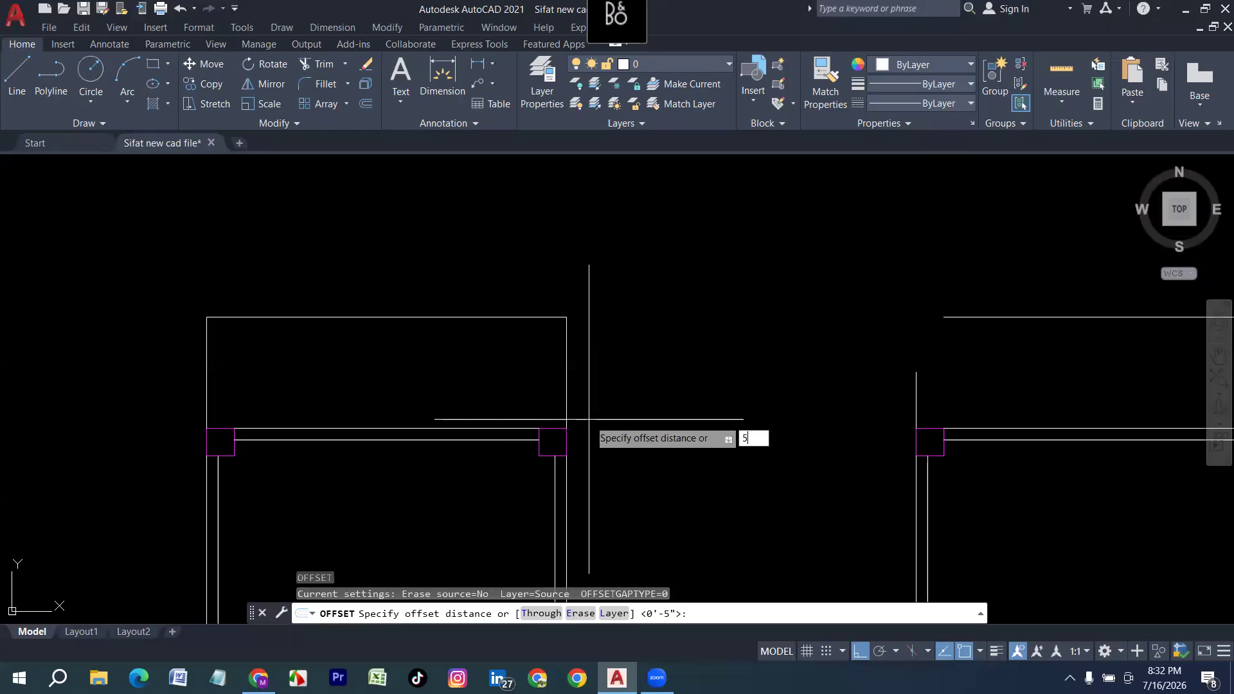
{"action": "type", "text": "5"}
{"action": "key", "text": "Return"}
{"action": "left_click", "coordinate": [443, 317]}
{"action": "left_click", "coordinate": [436, 349]}
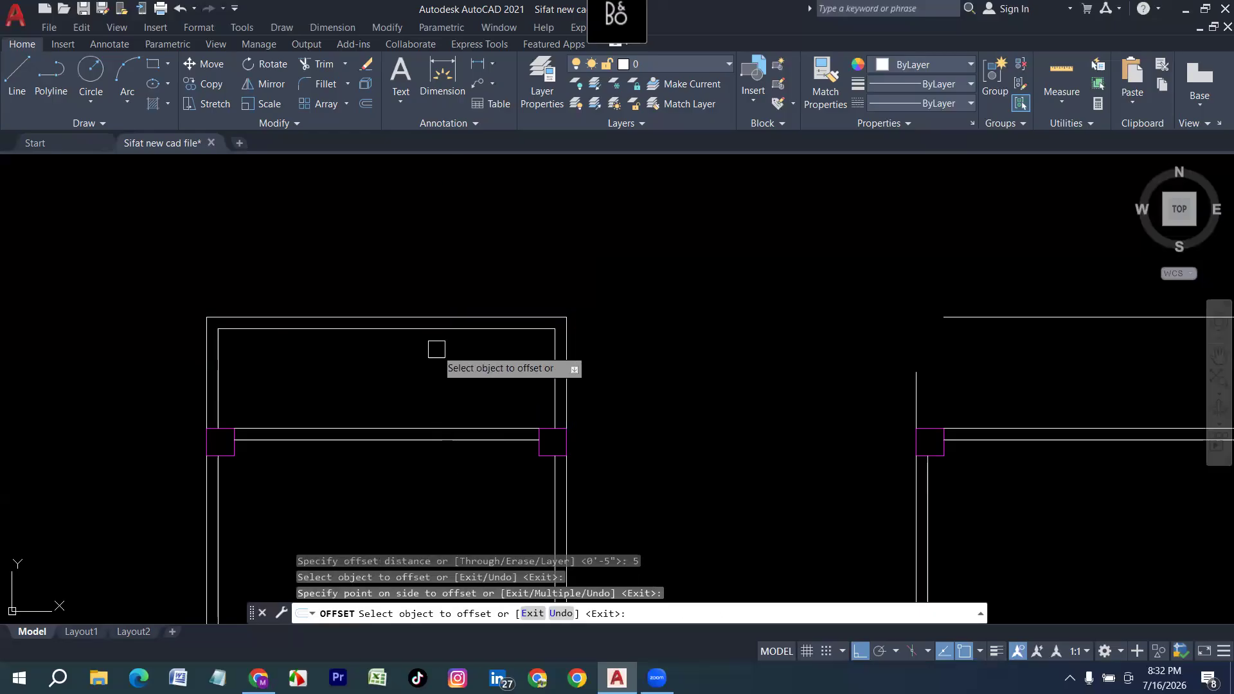
{"action": "key", "text": "Escape"}
{"action": "middle_click_drag", "start_coordinate": [350, 441], "coordinate": [356, 405]}
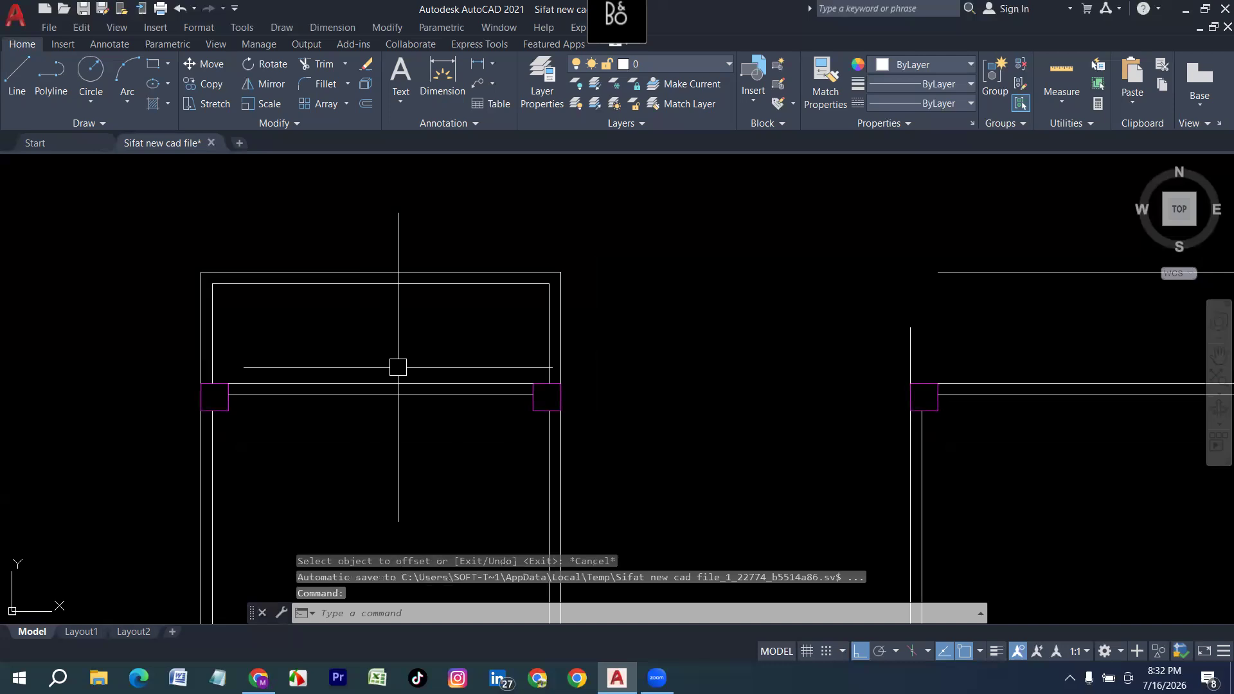
{"action": "scroll", "coordinate": [244, 404], "scroll_direction": "up", "scroll_amount": 2}
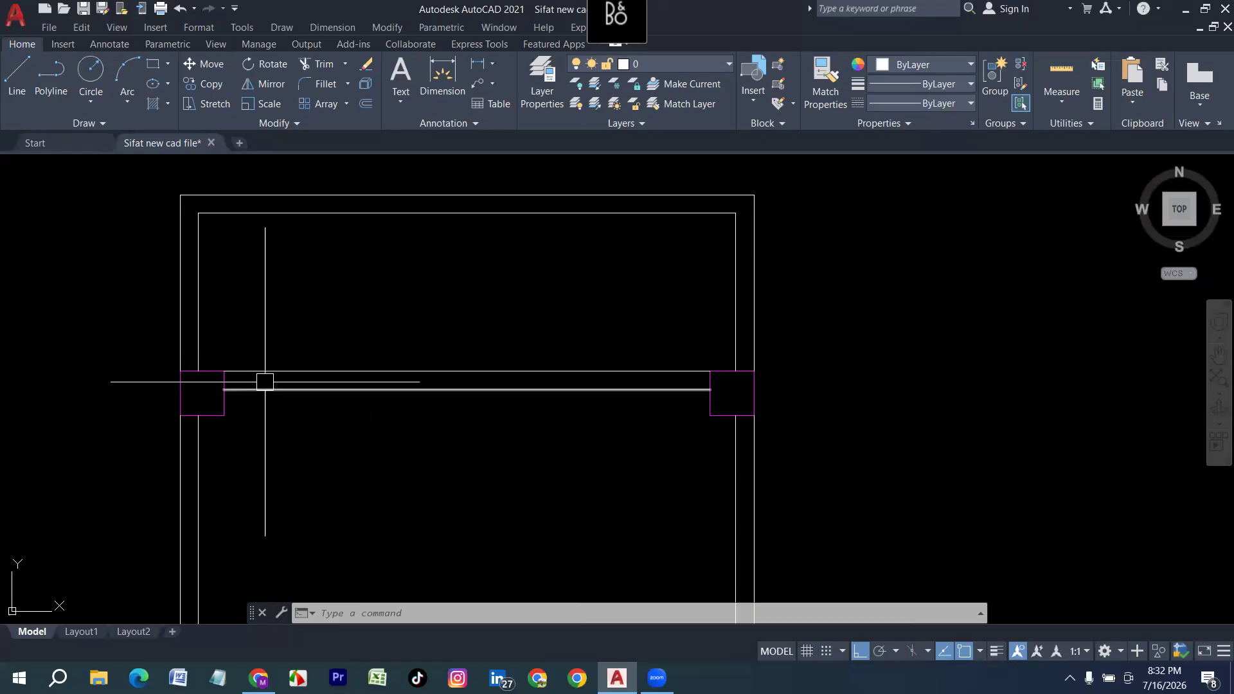
{"action": "key", "text": "Escape"}
{"action": "type", "text": "l"}
{"action": "key", "text": "Return"}
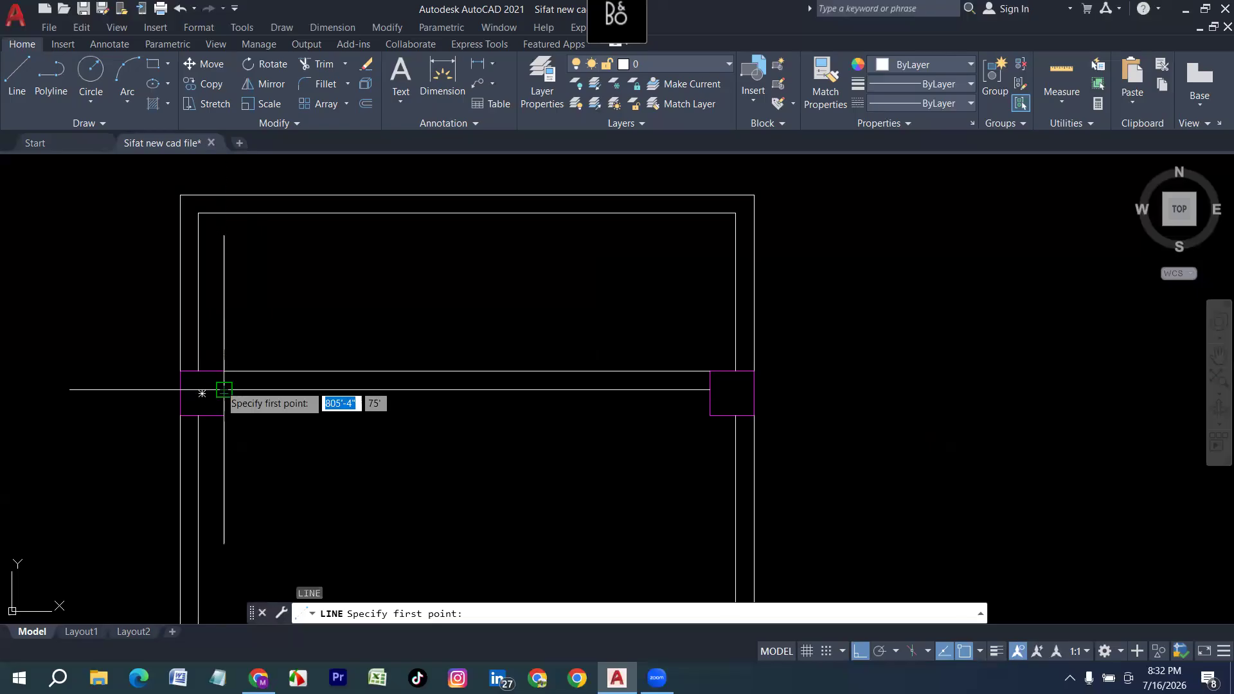
{"action": "left_click", "coordinate": [224, 389]}
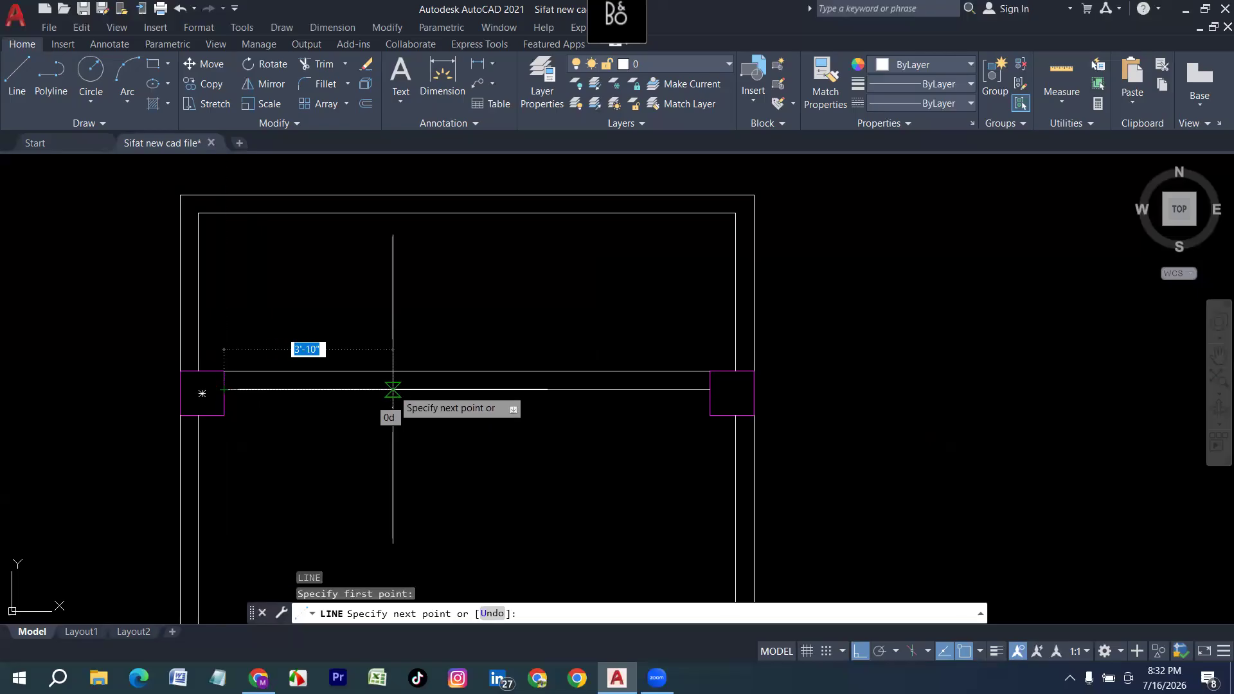
{"action": "left_click", "coordinate": [394, 389]}
{"action": "type", "text": "'6"}
{"action": "key", "text": "Return"}
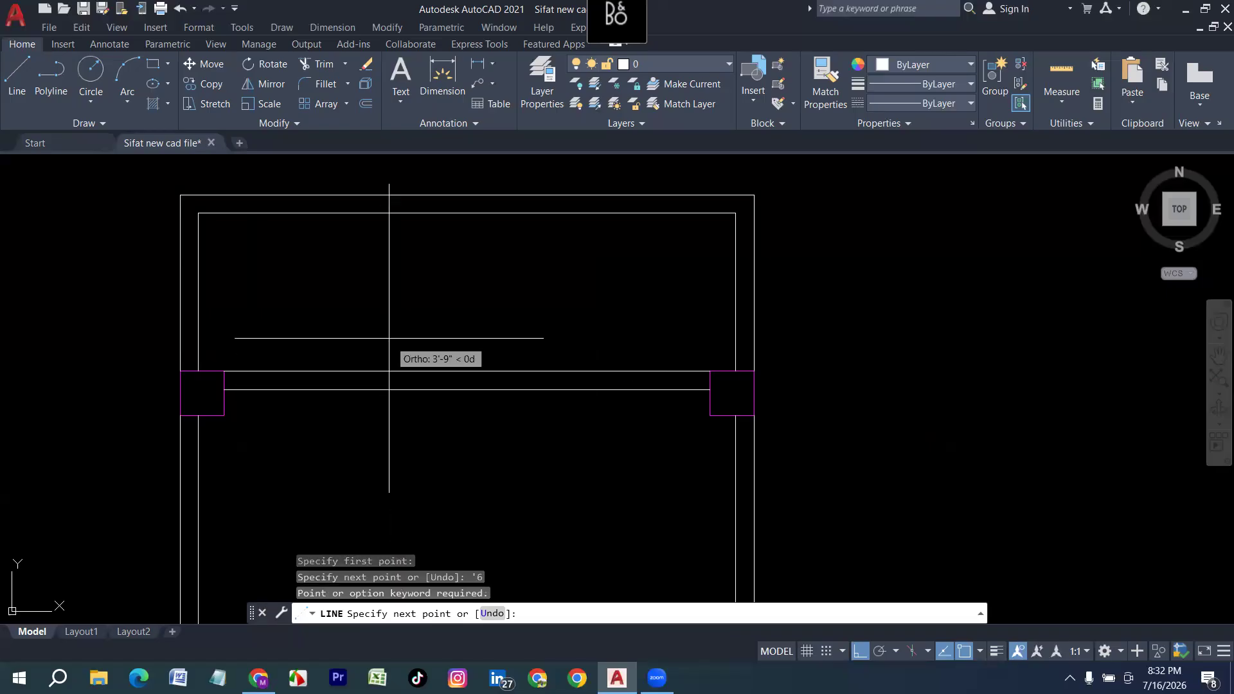
{"action": "key", "text": "Escape"}
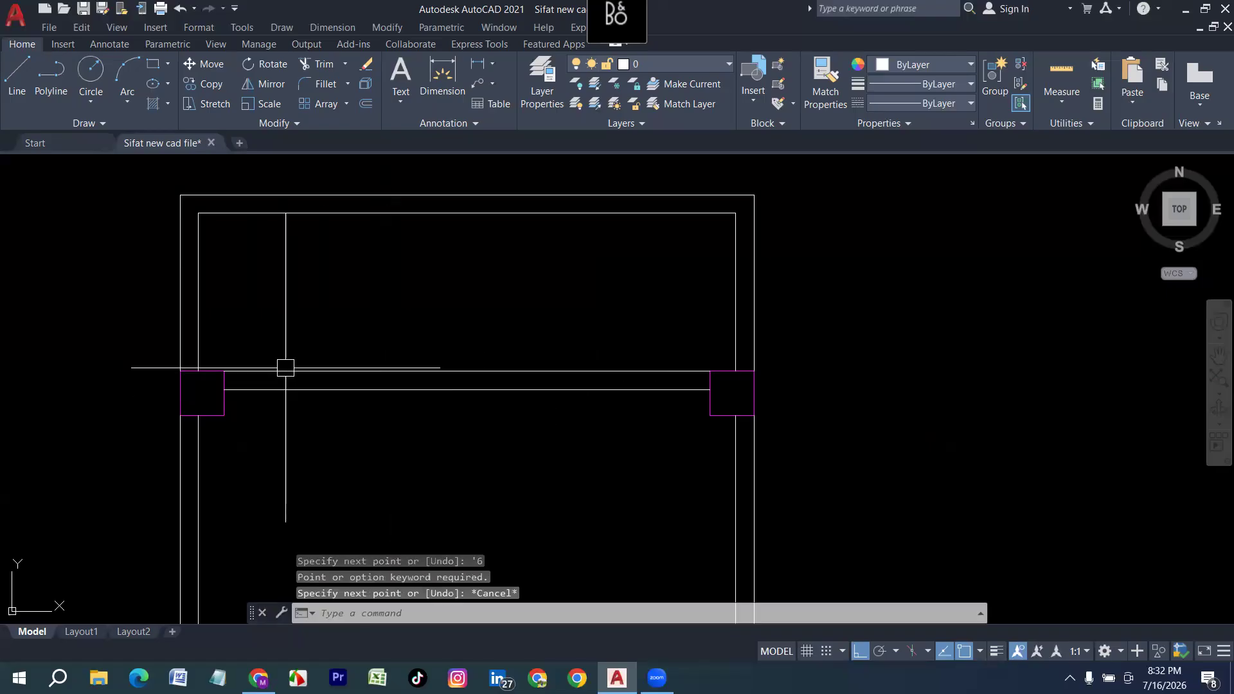
{"action": "key", "text": "Escape"}
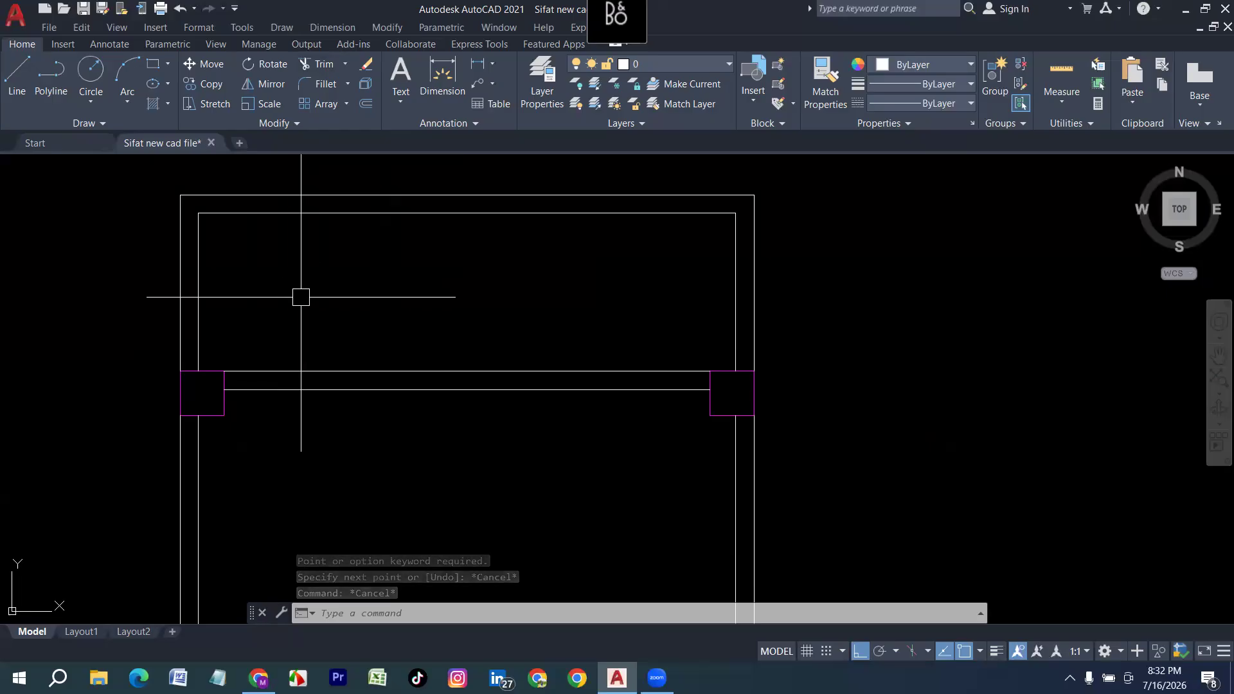
Draw a line 30" along the first layout's upper wall from the left column, continuing vertically upward across the wall.
{"action": "type", "text": "l"}
{"action": "key", "text": "Return"}
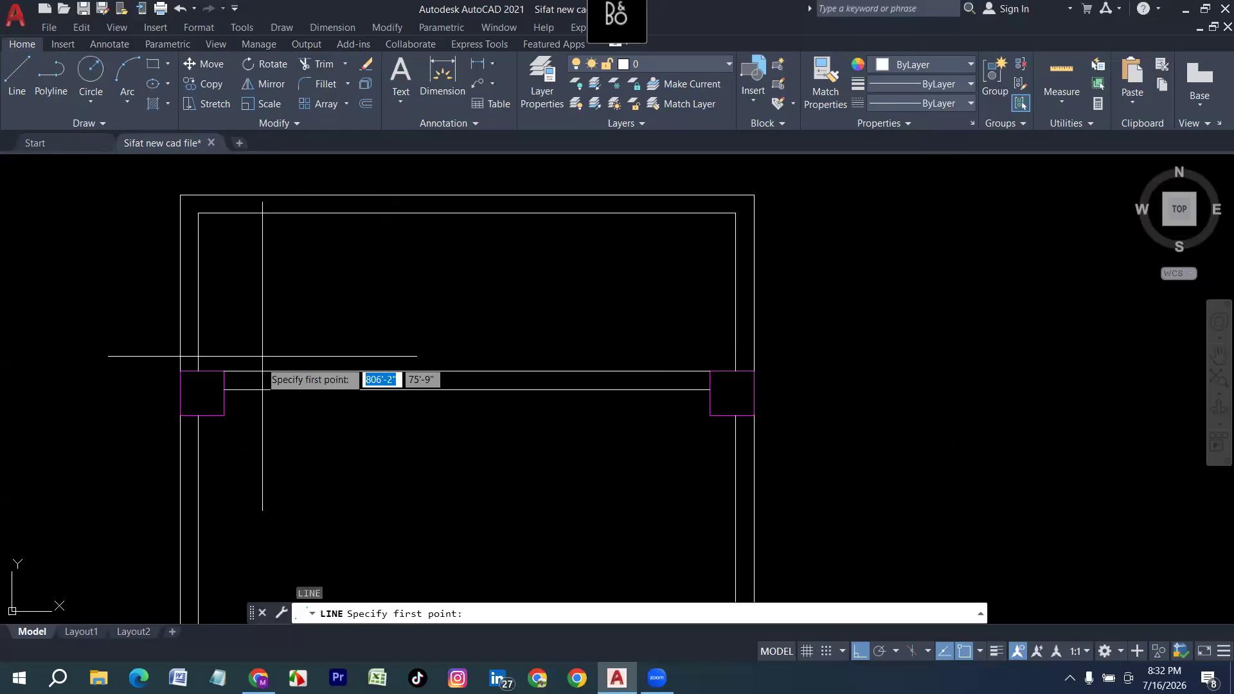
{"action": "left_click", "coordinate": [225, 389]}
{"action": "type", "text": "30"}
{"action": "key", "text": "Return"}
{"action": "left_click", "coordinate": [341, 289]}
{"action": "key", "text": "Return"}
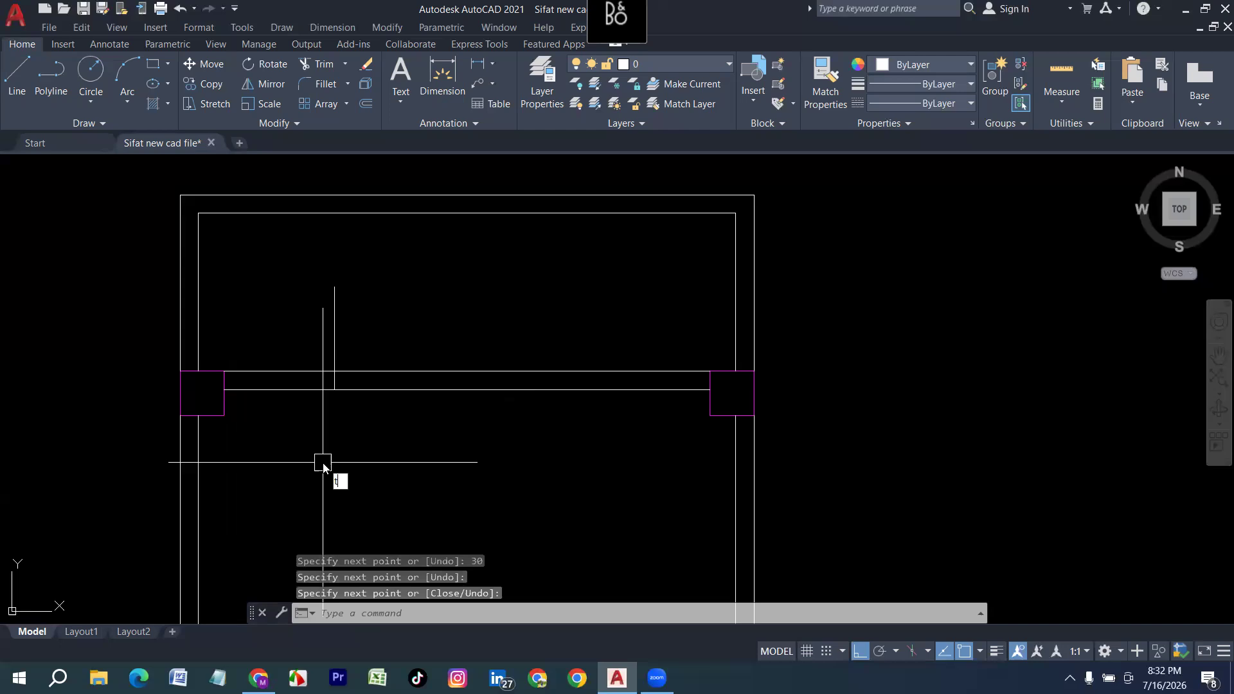
Trim the first layout's upper wall between the left column and the new vertical line, including its projecting end, to leave a 30" opening.
{"action": "type", "text": "tr"}
{"action": "key", "text": "Return"}
{"action": "mouse_move", "coordinate": [313, 452]}
{"action": "left_mouse_down"}
{"action": "mouse_move", "coordinate": [304, 343]}
{"action": "mouse_move", "coordinate": [350, 340]}
{"action": "left_mouse_up"}
{"action": "scroll", "coordinate": [207, 379], "scroll_direction": "down", "scroll_amount": 2}
{"action": "scroll", "coordinate": [201, 389], "scroll_direction": "down", "scroll_amount": 1}
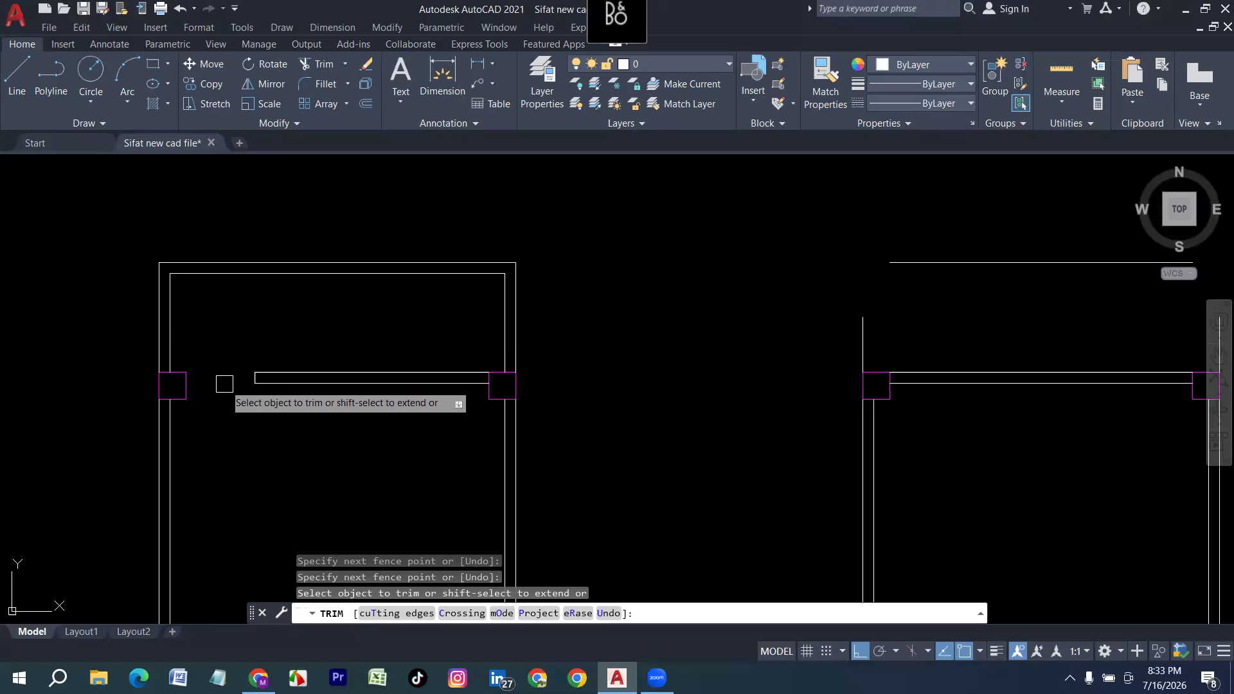
{"action": "scroll", "coordinate": [176, 379], "scroll_direction": "down", "scroll_amount": 2}
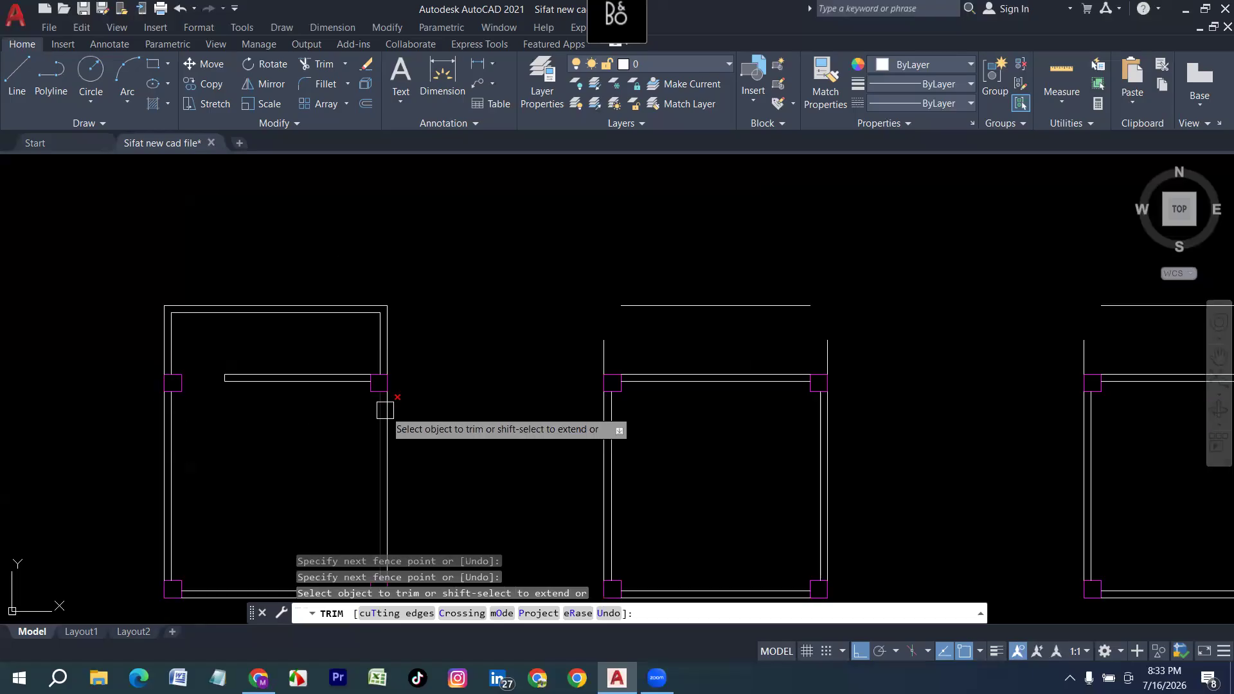
{"action": "middle_click_drag", "start_coordinate": [402, 426], "coordinate": [306, 427]}
{"action": "scroll", "coordinate": [95, 358], "scroll_direction": "up", "scroll_amount": 4}
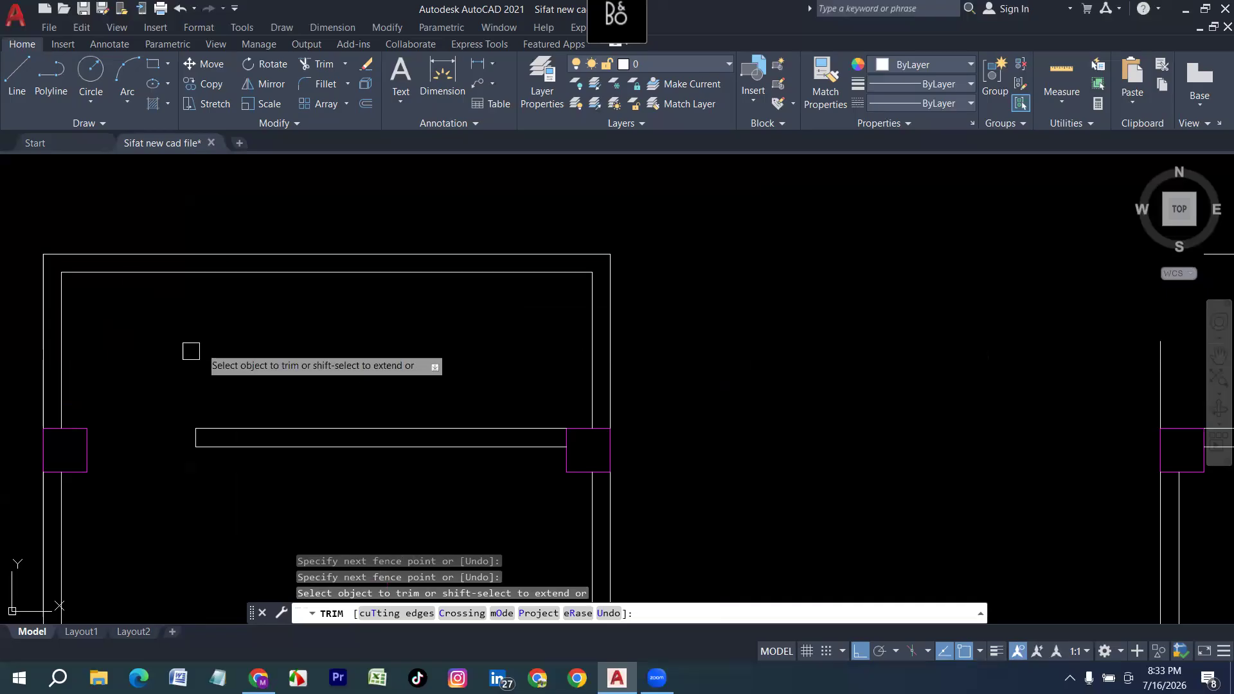
{"action": "scroll", "coordinate": [191, 349], "scroll_direction": "down", "scroll_amount": 4}
{"action": "scroll", "coordinate": [456, 416], "scroll_direction": "up", "scroll_amount": 2}
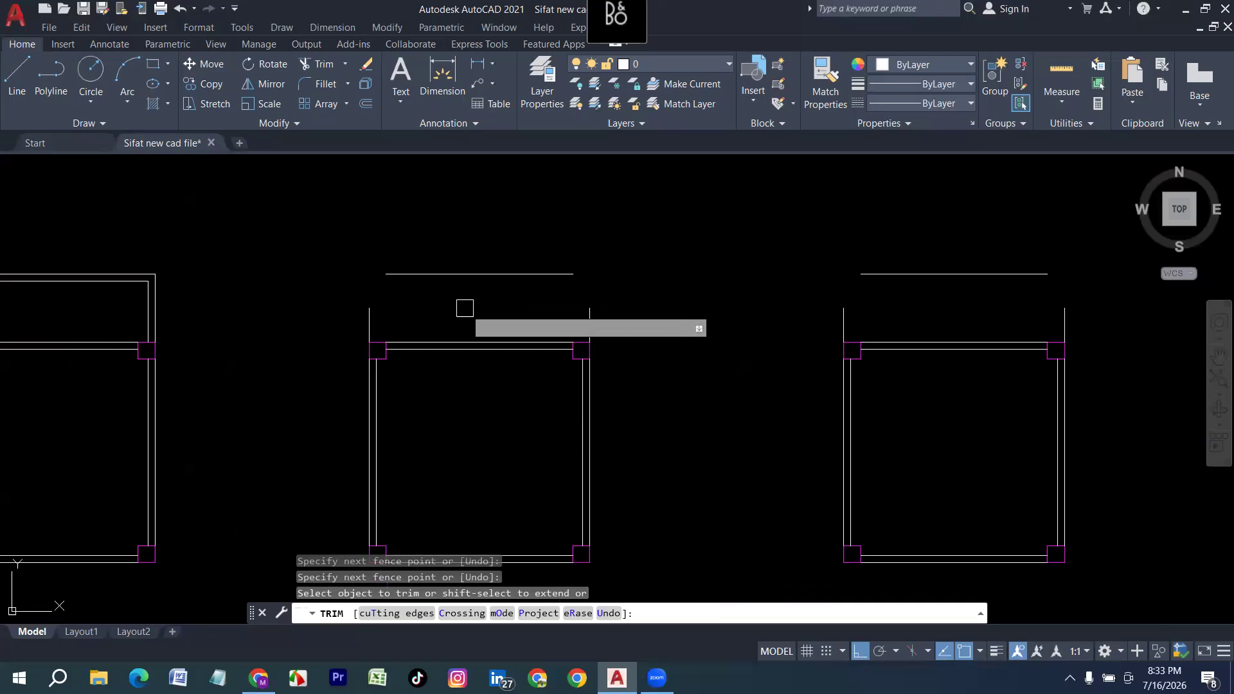
{"action": "scroll", "coordinate": [471, 324], "scroll_direction": "up", "scroll_amount": 2}
{"action": "key", "text": "Escape"}
Draw a trial three-point arc between the second layout's upper extensions through the horizontal line's midpoint, and delete it.
{"action": "middle_click_drag", "start_coordinate": [470, 324], "coordinate": [444, 374]}
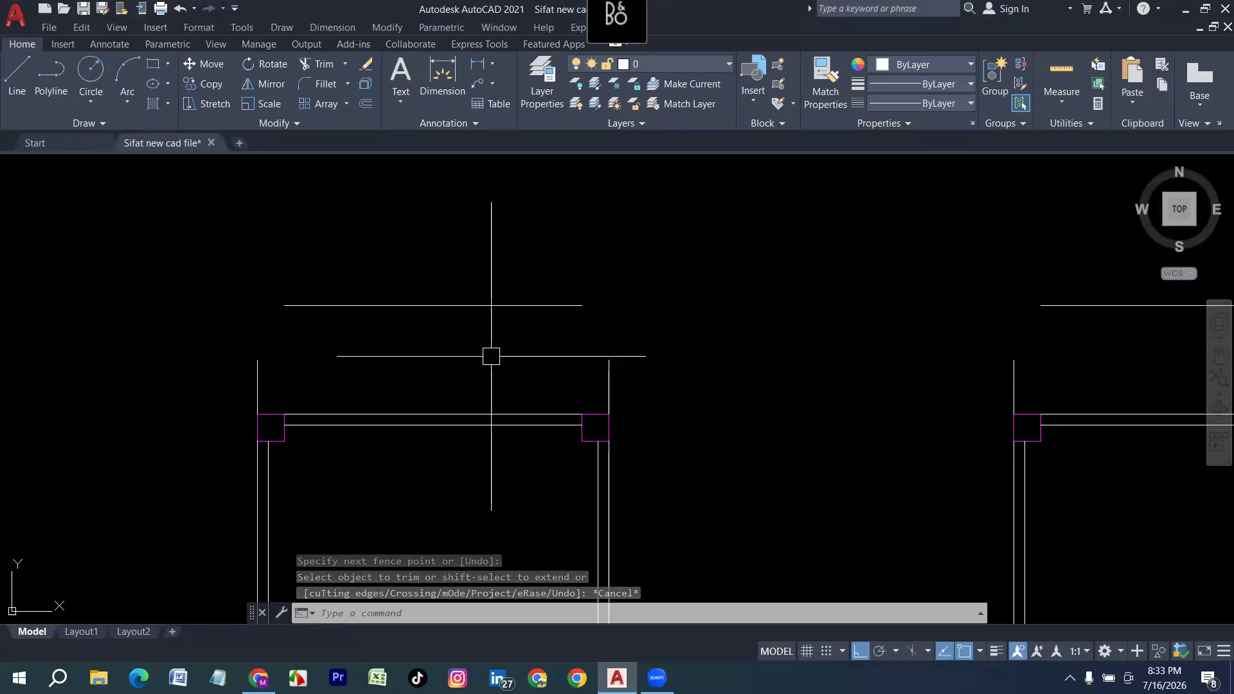
{"action": "type", "text": "AR"}
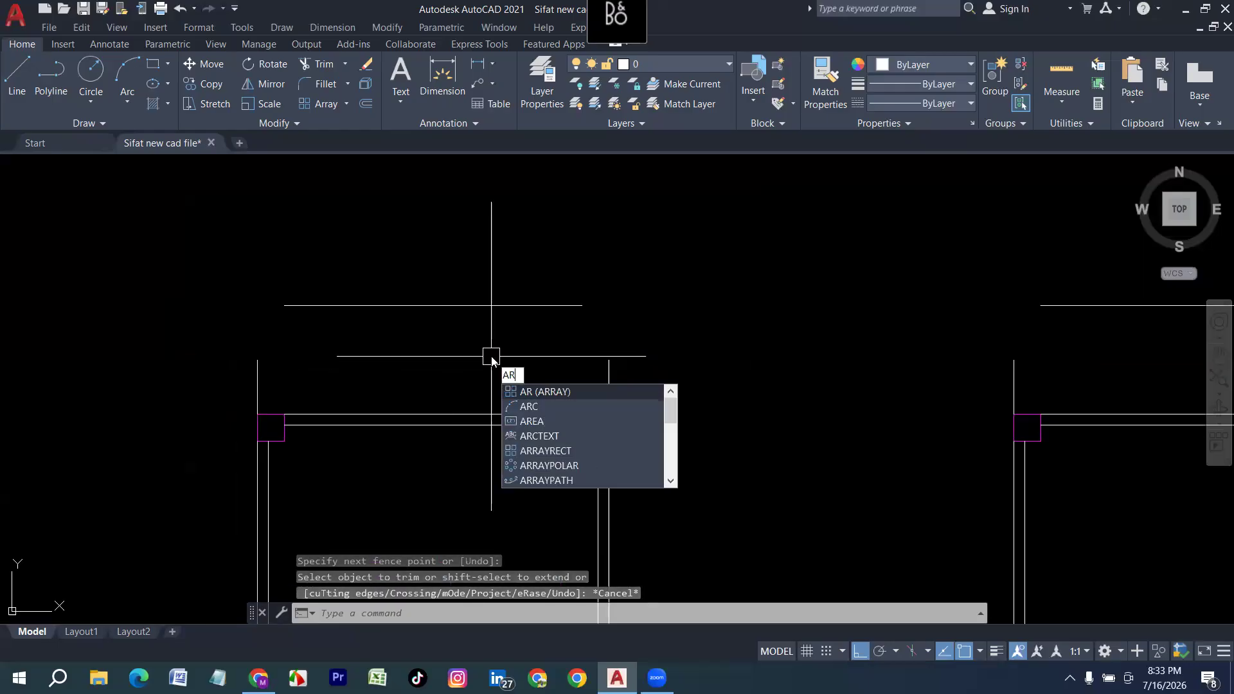
{"action": "type", "text": "c"}
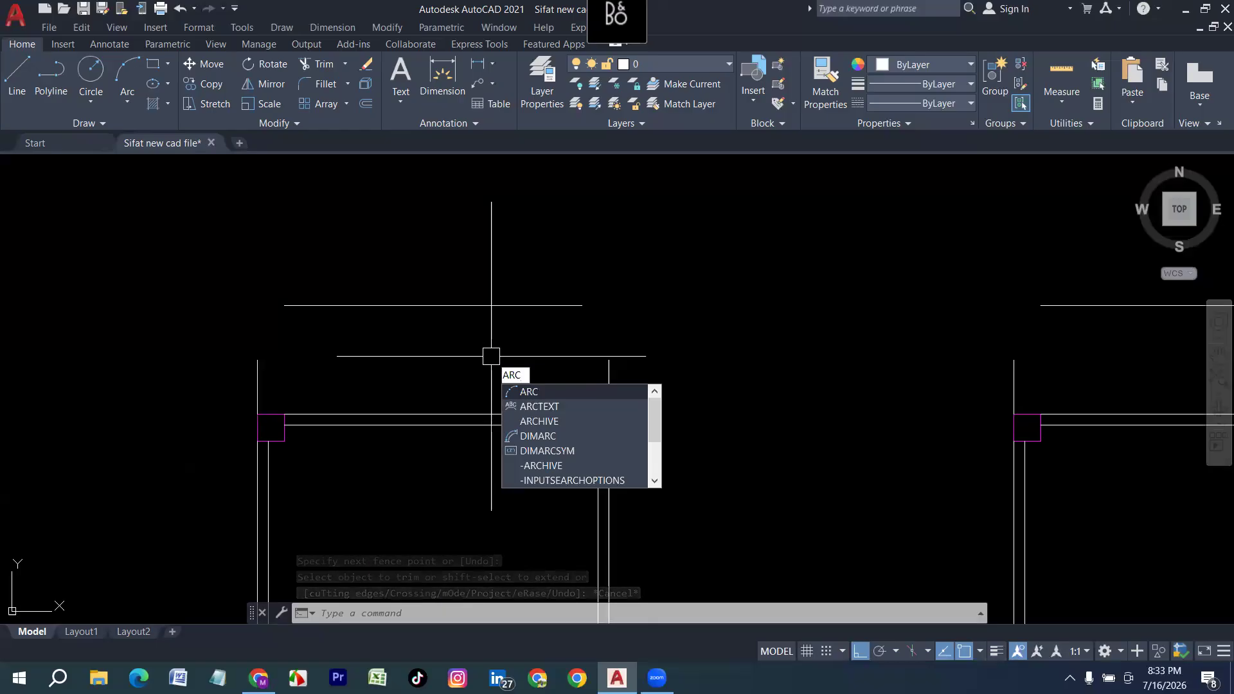
{"action": "key", "text": "Return"}
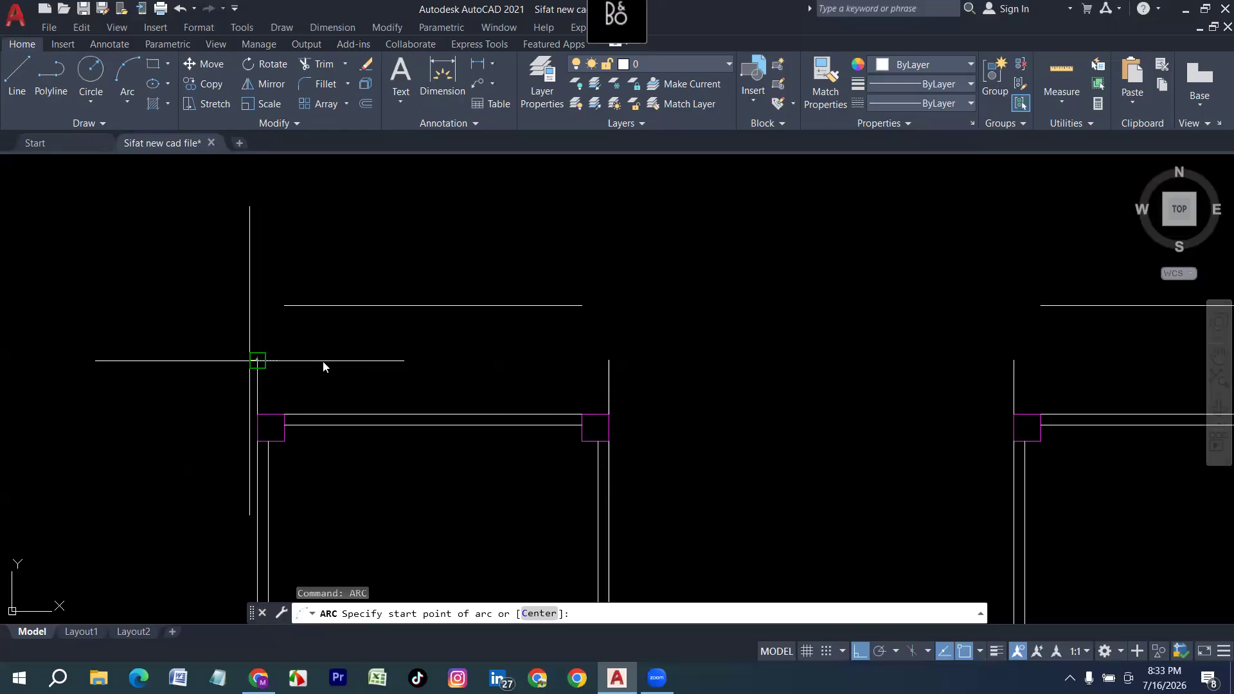
{"action": "left_click", "coordinate": [257, 360]}
{"action": "left_click", "coordinate": [433, 305]}
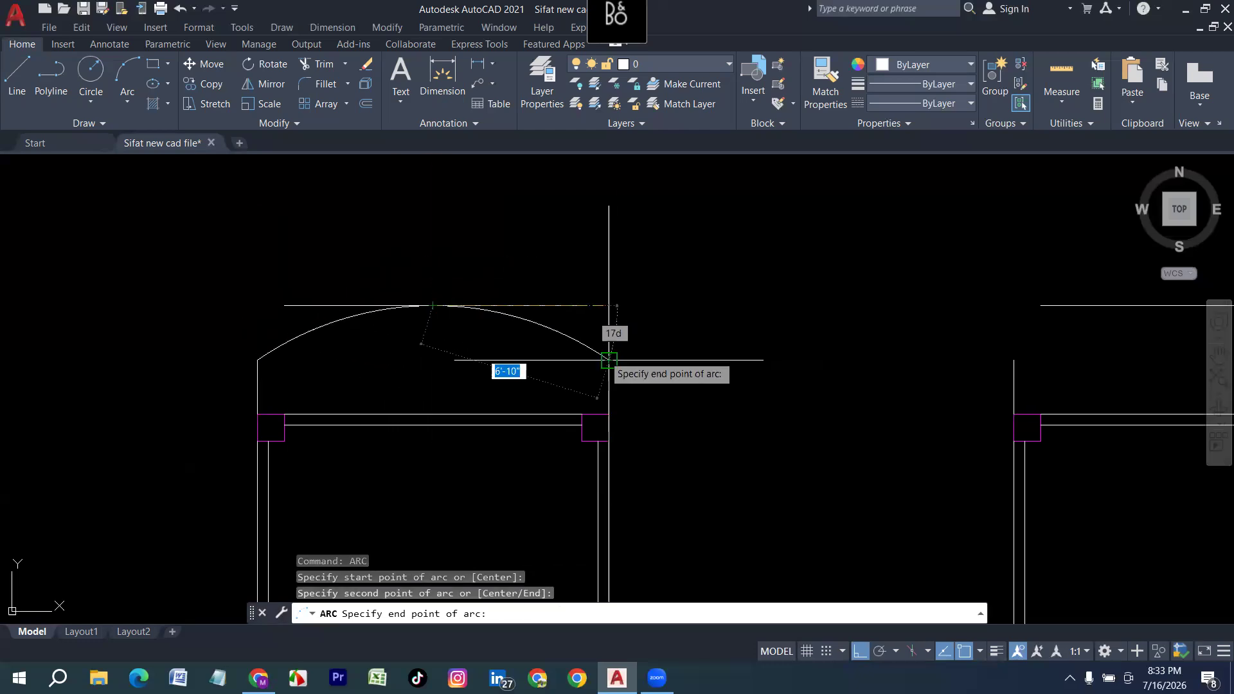
{"action": "left_click", "coordinate": [609, 360]}
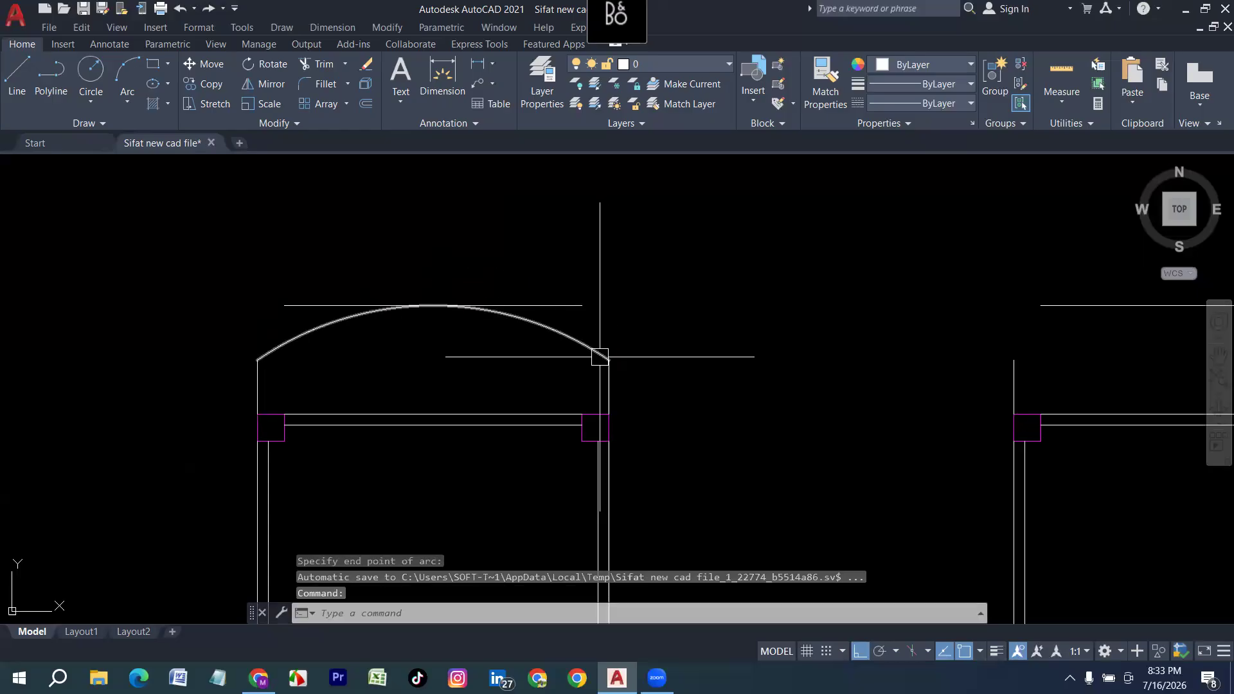
{"action": "left_click", "coordinate": [576, 306]}
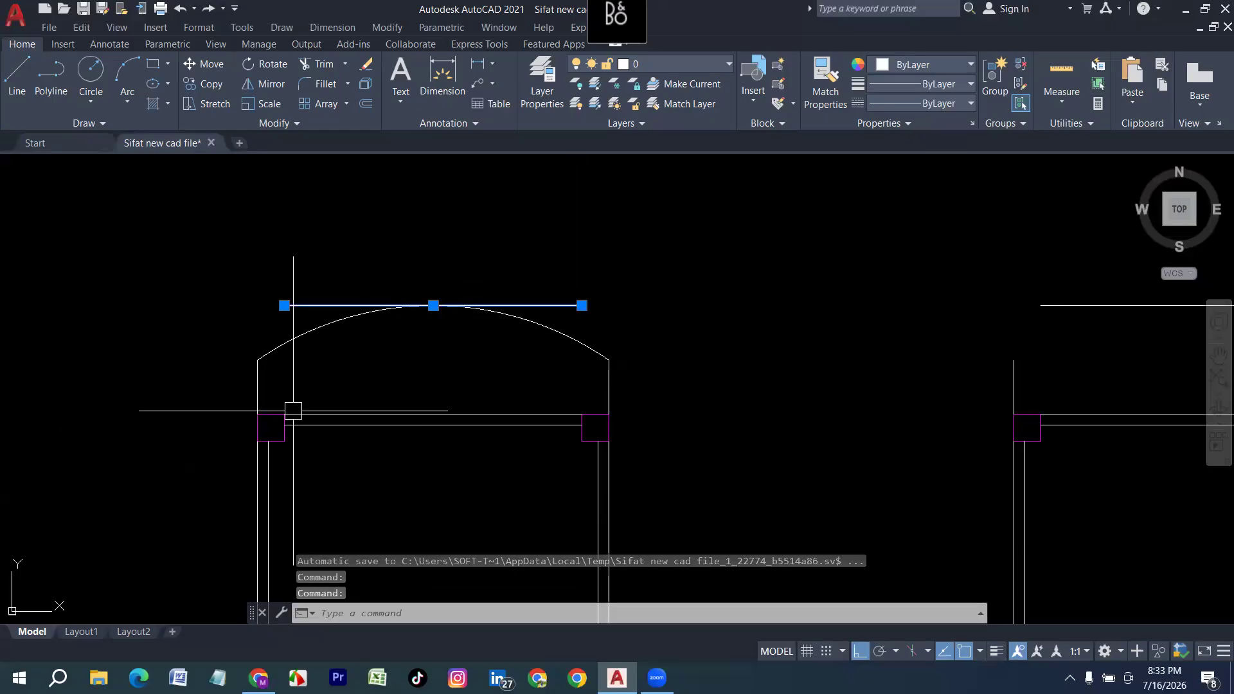
{"action": "key", "text": "Escape"}
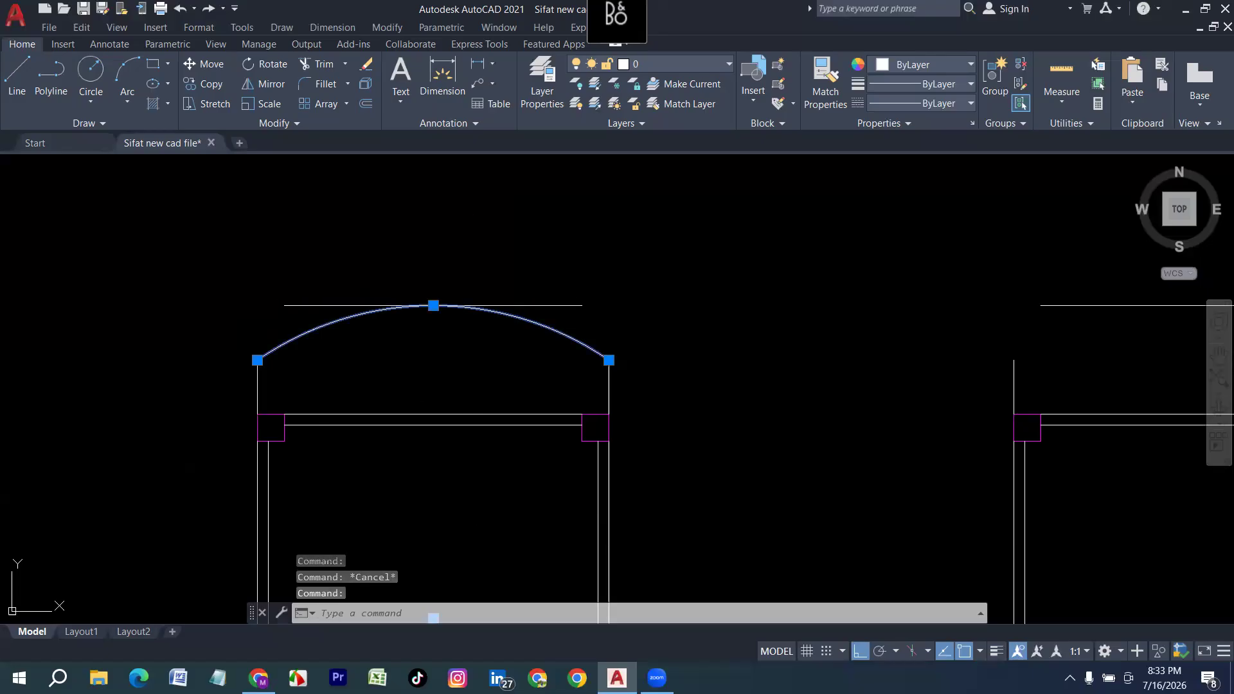
{"action": "key", "text": "Delete"}
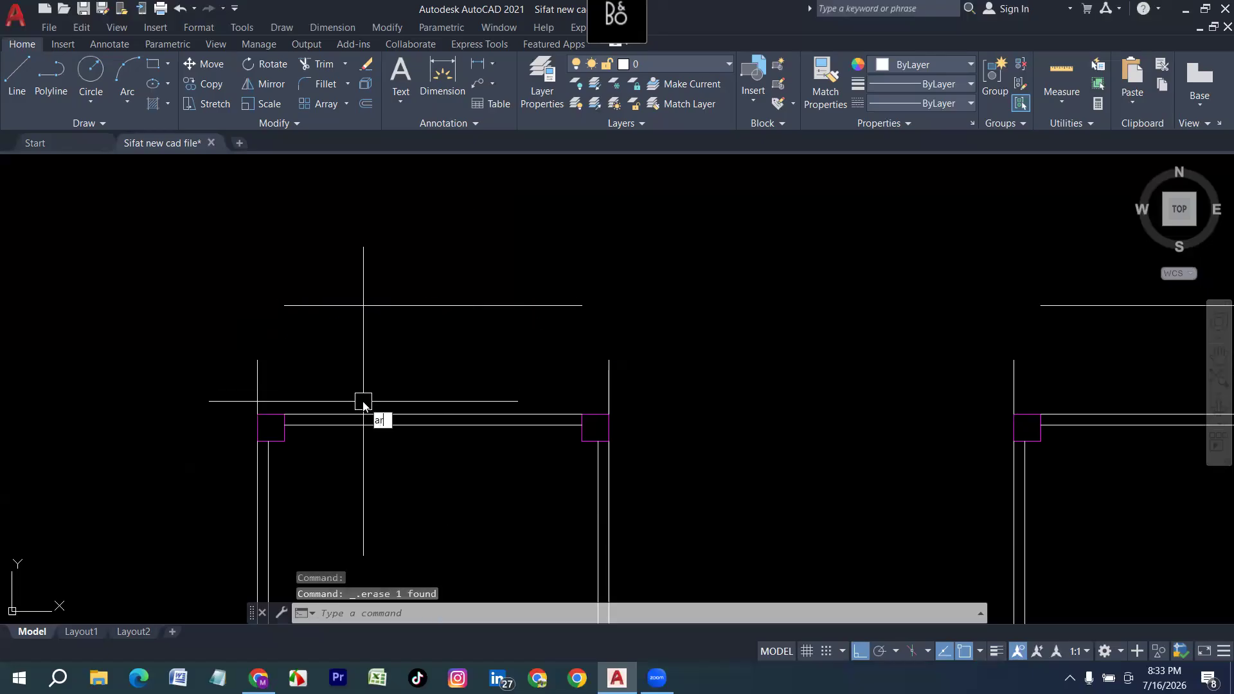
Draw a three-point arc between the second layout's extension tops through the horizontal line's midpoint, and delete that horizontal line.
{"action": "type", "text": "c"}
{"action": "key", "text": "Return"}
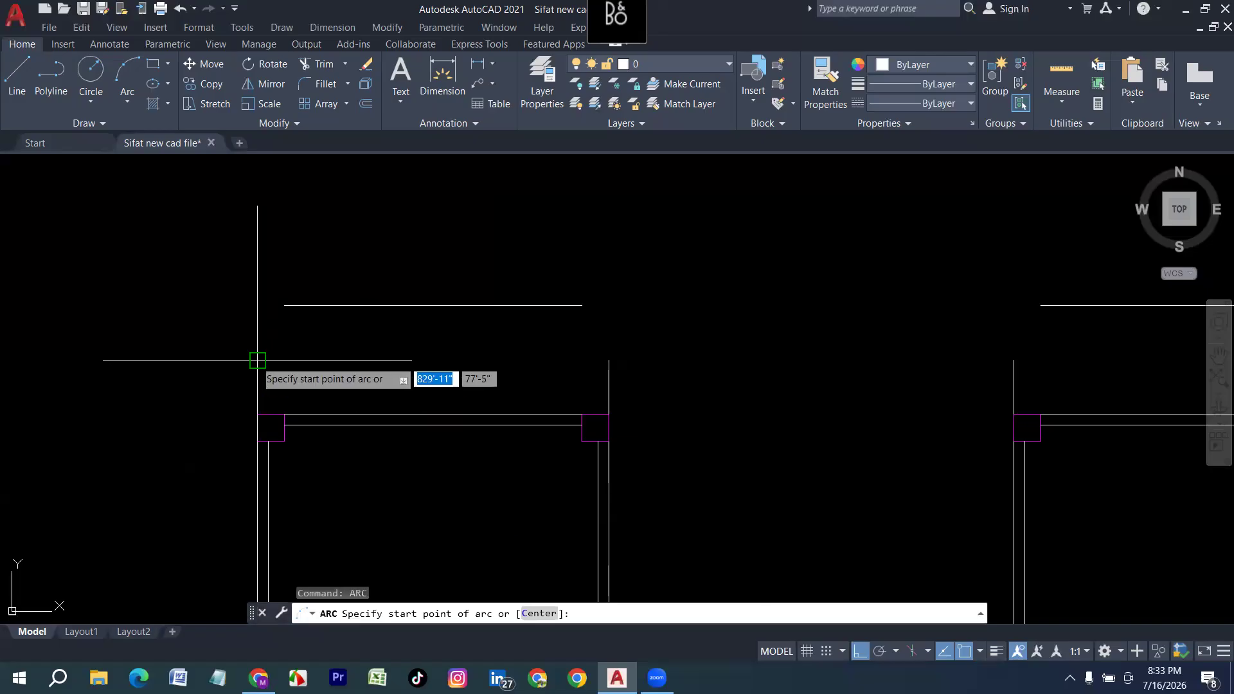
{"action": "left_click", "coordinate": [257, 360]}
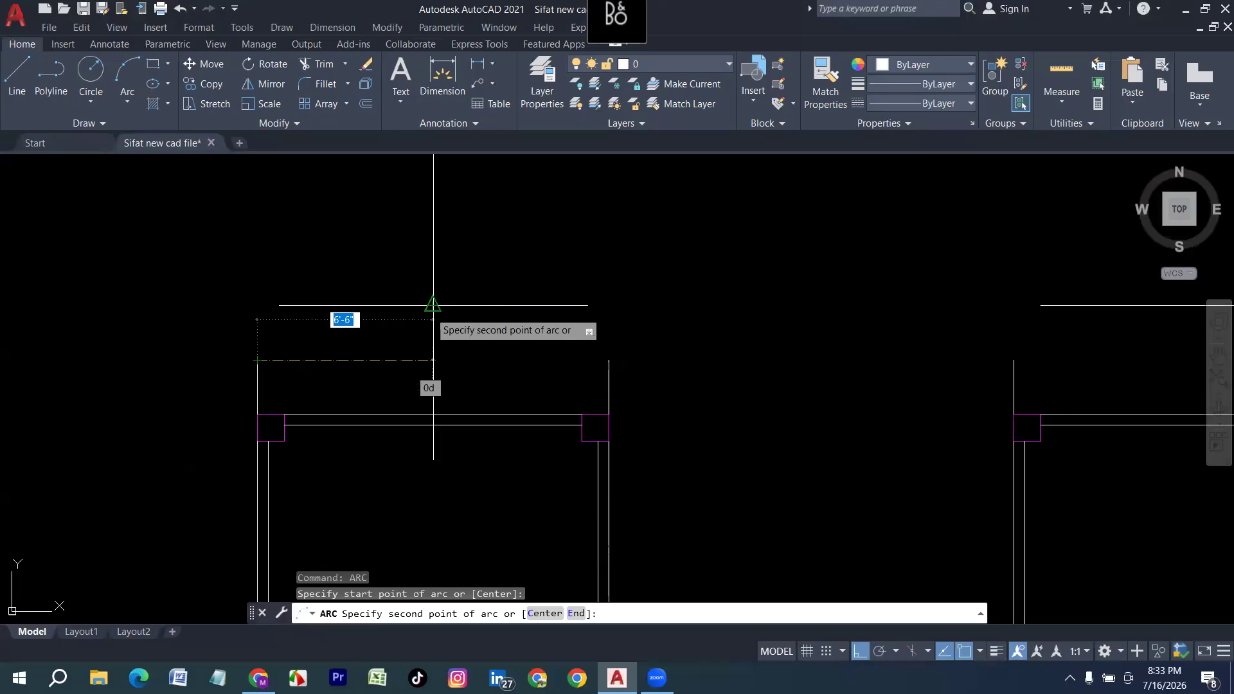
{"action": "left_click", "coordinate": [433, 305]}
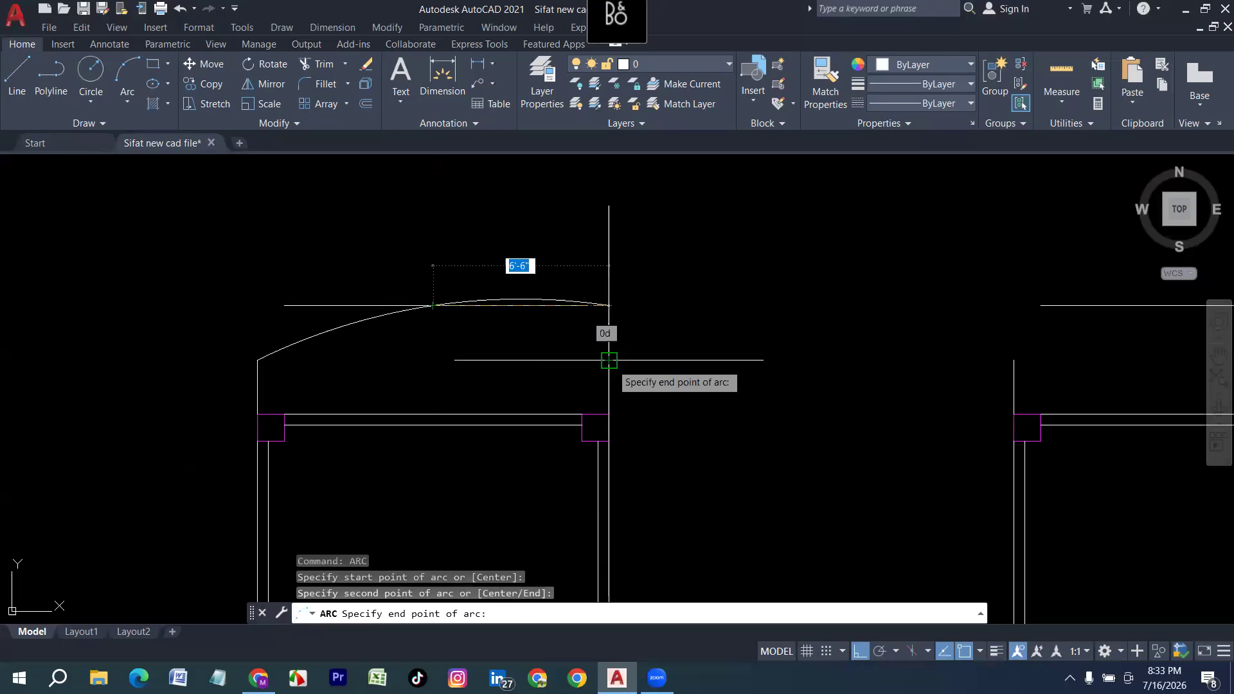
{"action": "left_click", "coordinate": [609, 360]}
{"action": "left_click", "coordinate": [580, 305]}
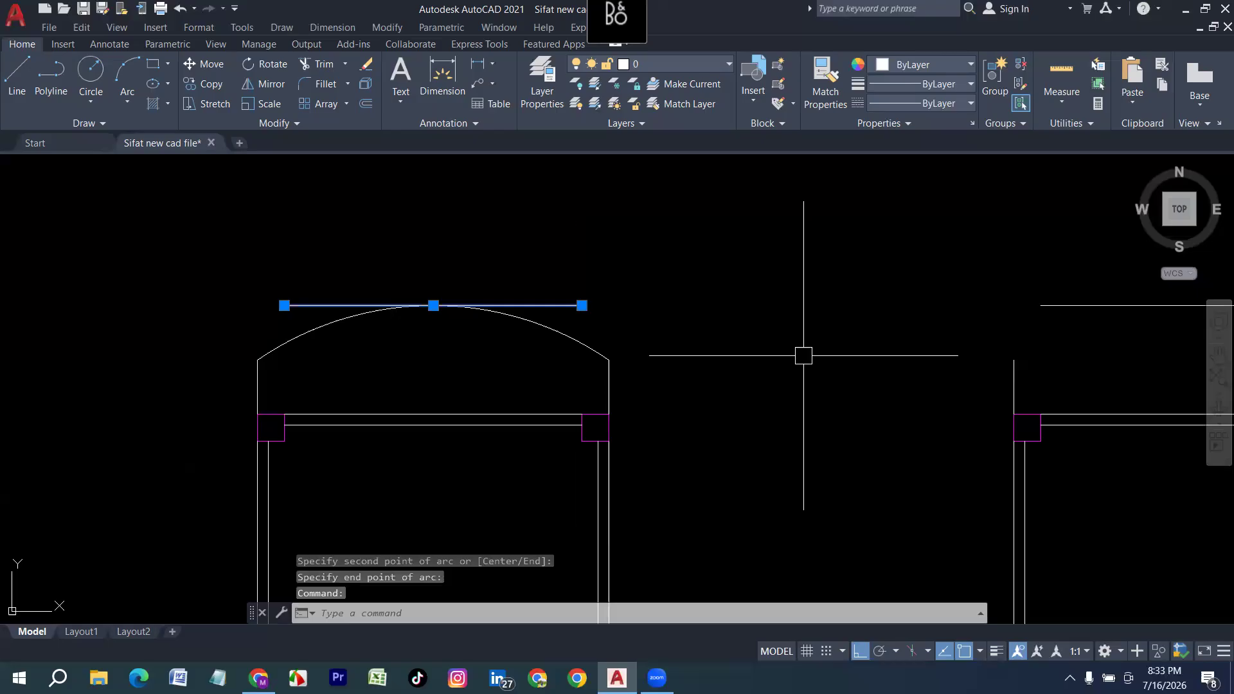
{"action": "key", "text": "Delete"}
Join the arc and the two vertical extension lines above the second layout into a single polyline.
{"action": "left_click", "coordinate": [655, 387]}
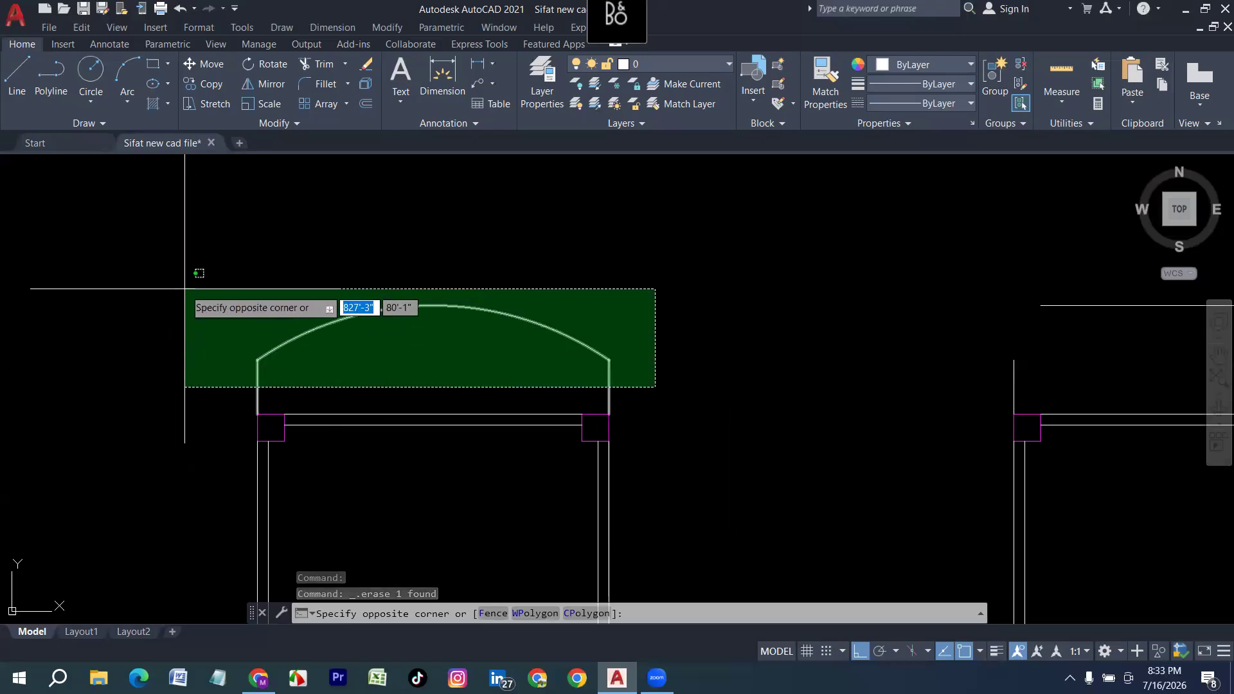
{"action": "left_click", "coordinate": [185, 289]}
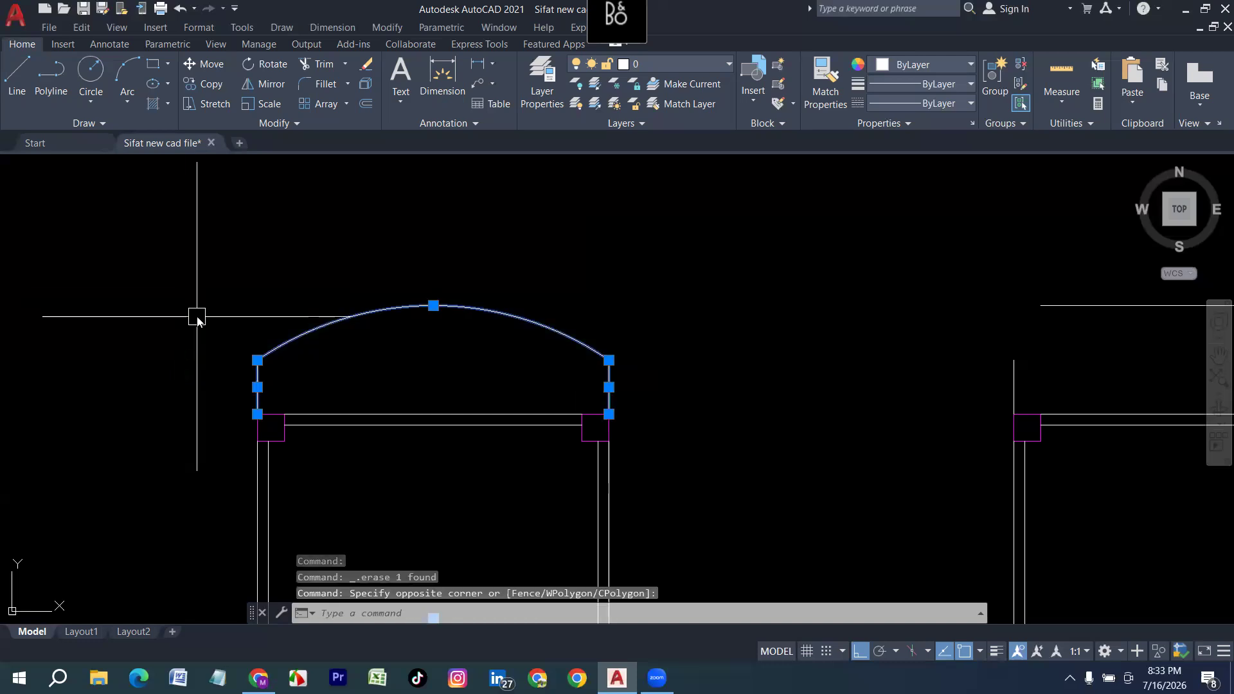
{"action": "type", "text": "J"}
{"action": "key", "text": "Return"}
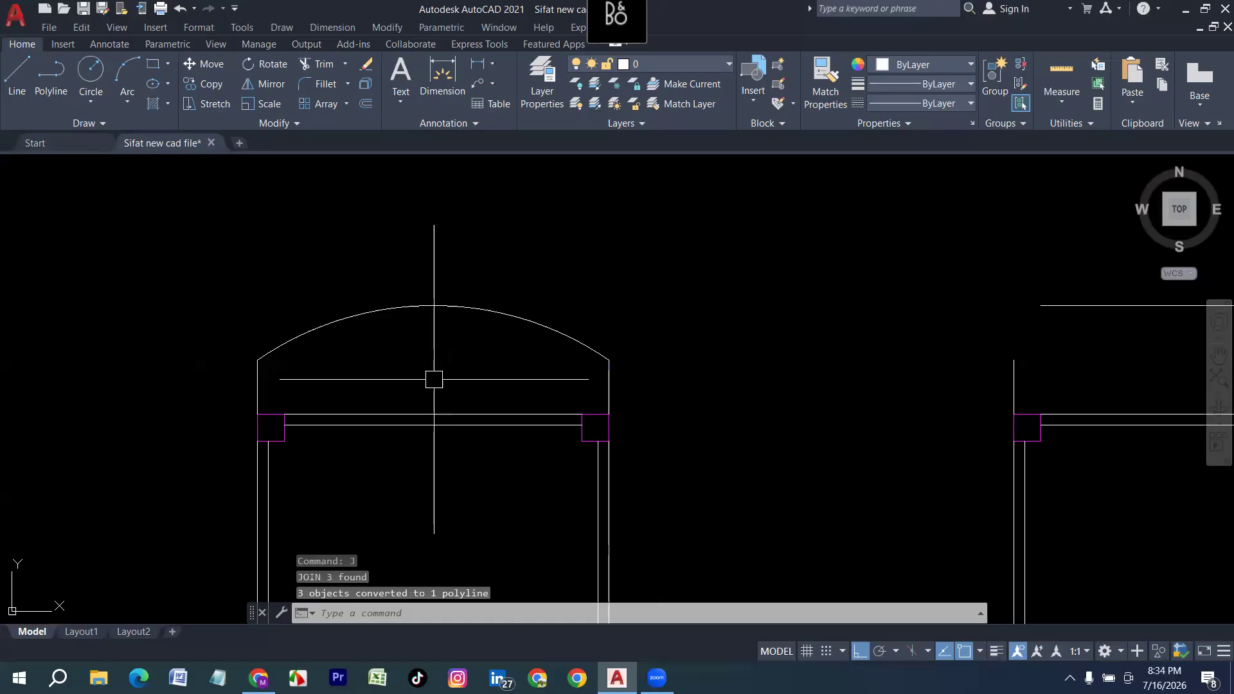
Offset the joined arc-and-extension polyline above the second layout 3" inward.
{"action": "type", "text": "o"}
{"action": "key", "text": "Return"}
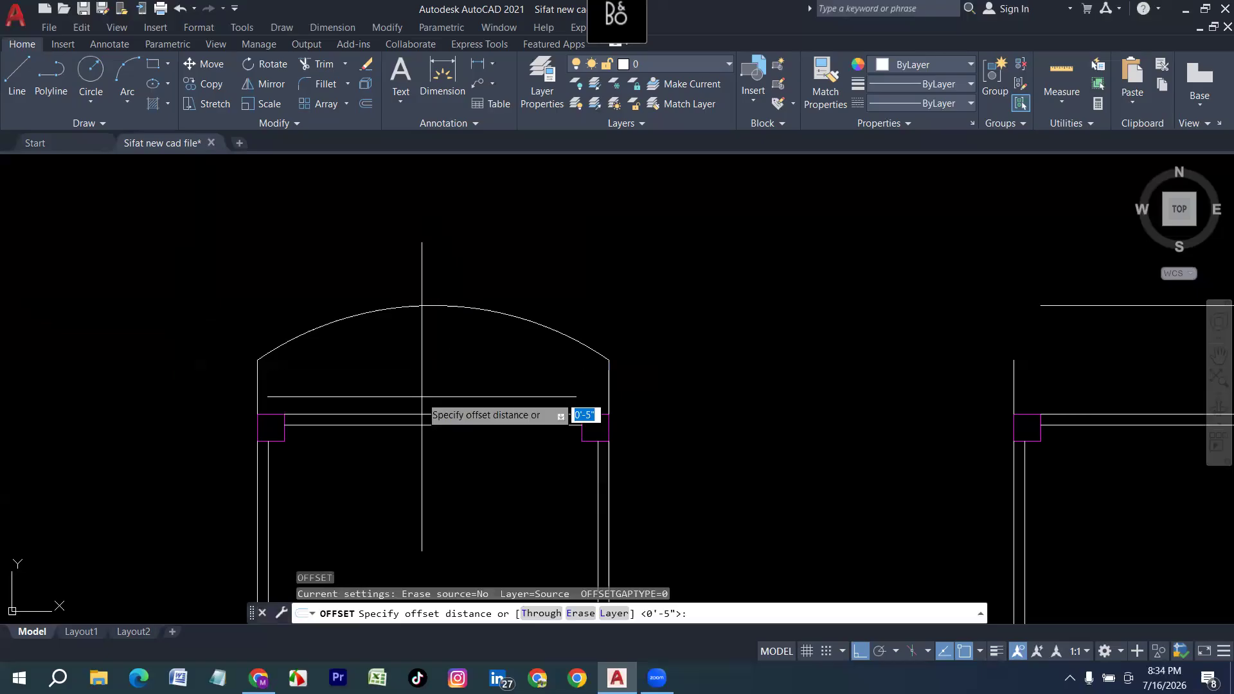
{"action": "type", "text": "3"}
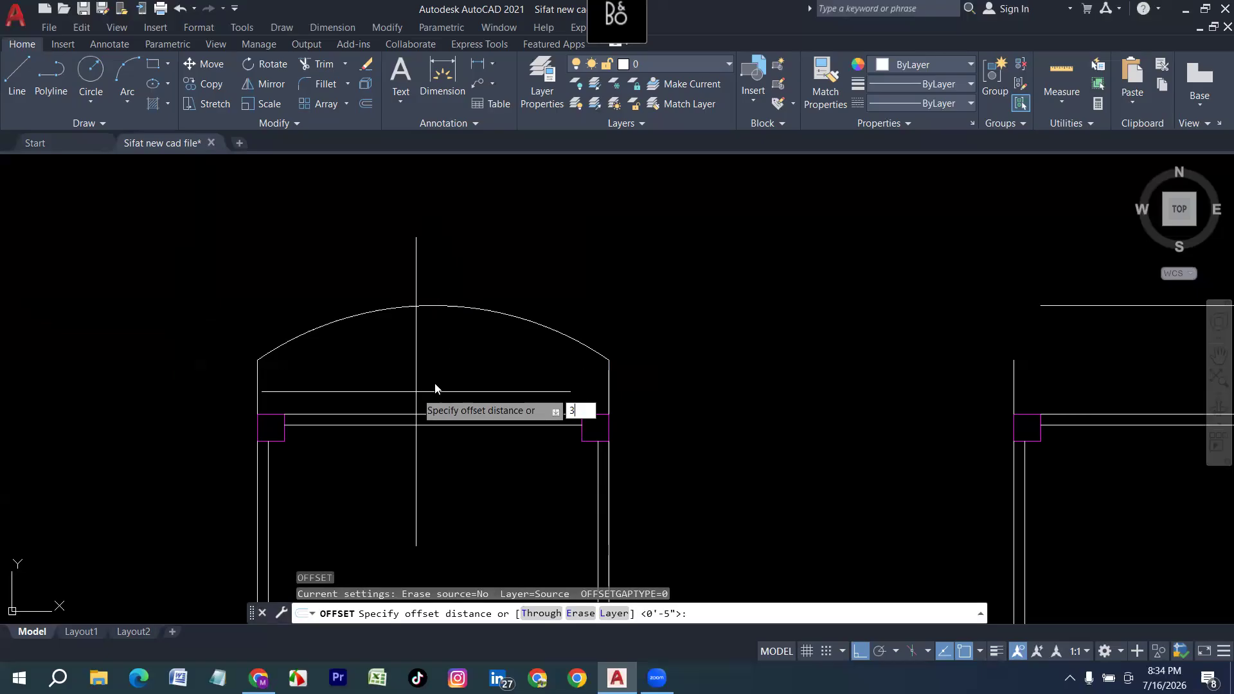
{"action": "key", "text": "Return"}
{"action": "left_click", "coordinate": [438, 307]}
{"action": "left_click", "coordinate": [395, 366]}
{"action": "key", "text": "Escape"}
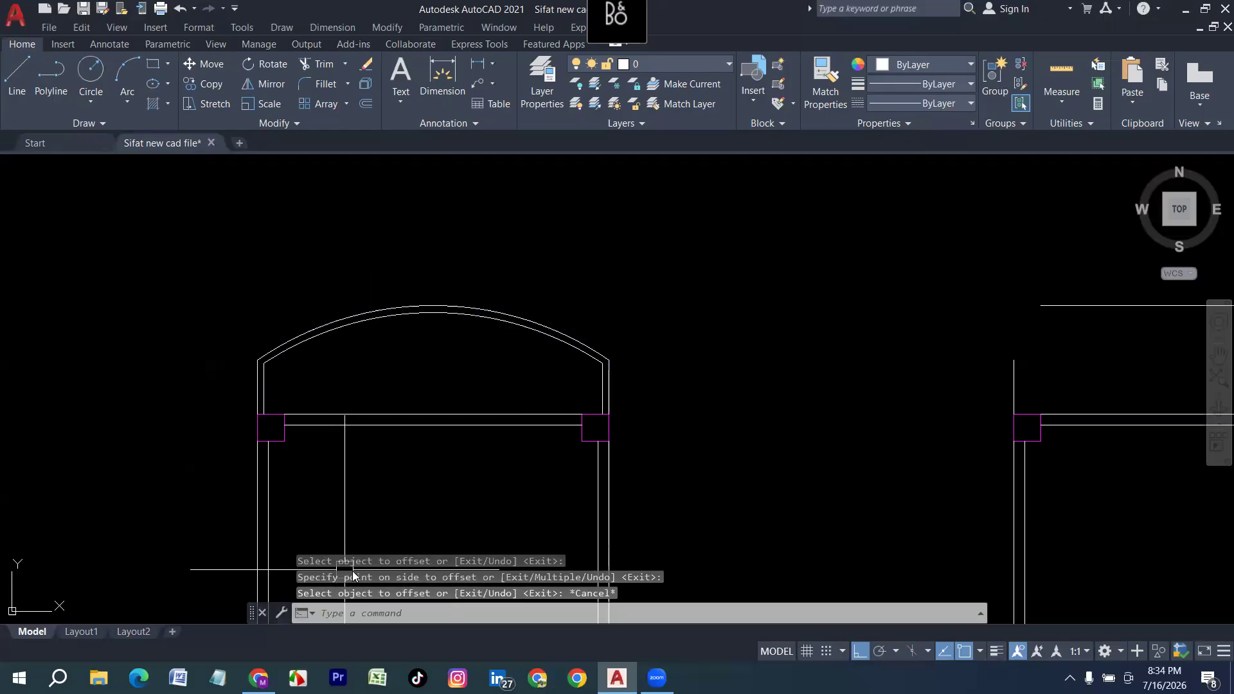
Draw a 2'6" line along the second layout's upper wall from the left column, continuing into a vertical line across the wall.
{"action": "scroll", "coordinate": [376, 411], "scroll_direction": "down", "scroll_amount": 5}
{"action": "scroll", "coordinate": [358, 422], "scroll_direction": "up", "scroll_amount": 10}
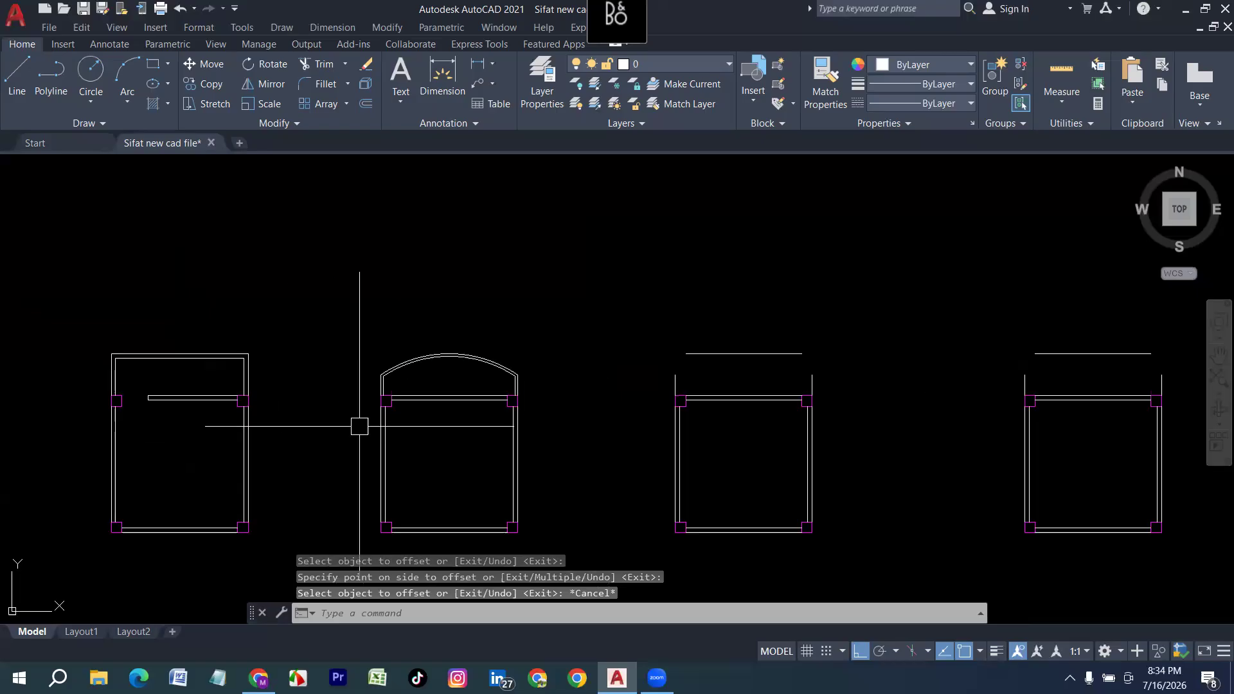
{"action": "middle_click_drag", "start_coordinate": [394, 393], "coordinate": [211, 454]}
{"action": "key", "text": "Escape"}
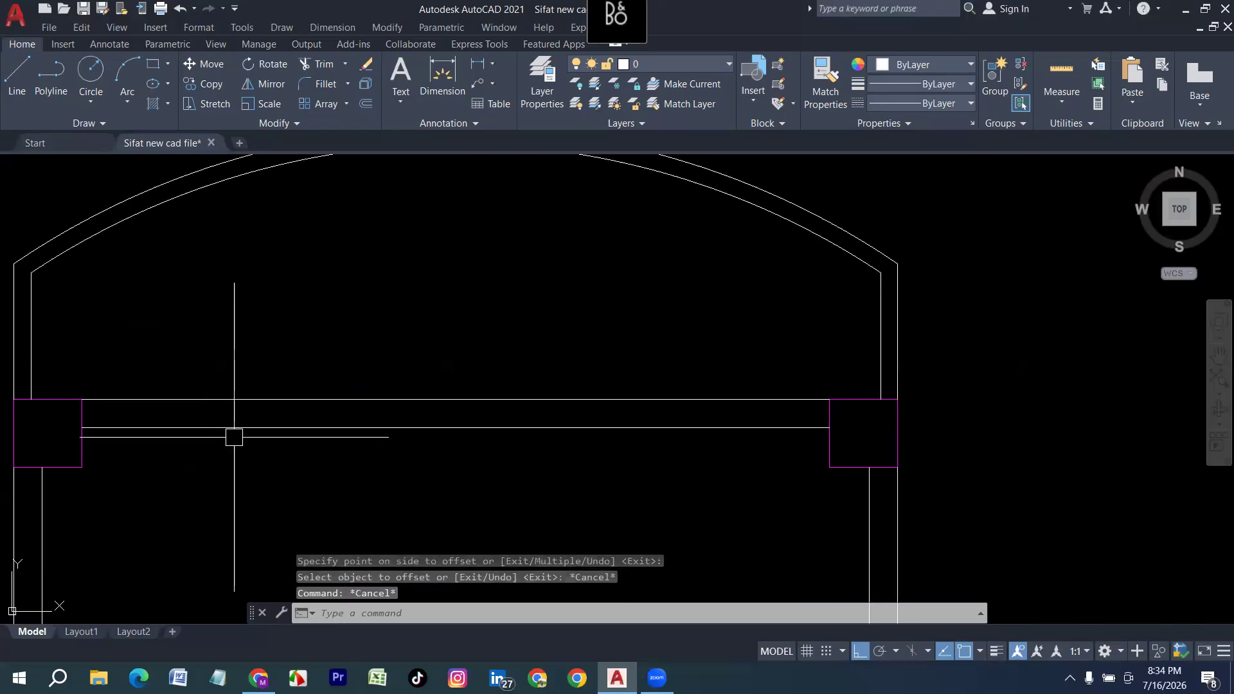
{"action": "type", "text": "l"}
{"action": "key", "text": "Return"}
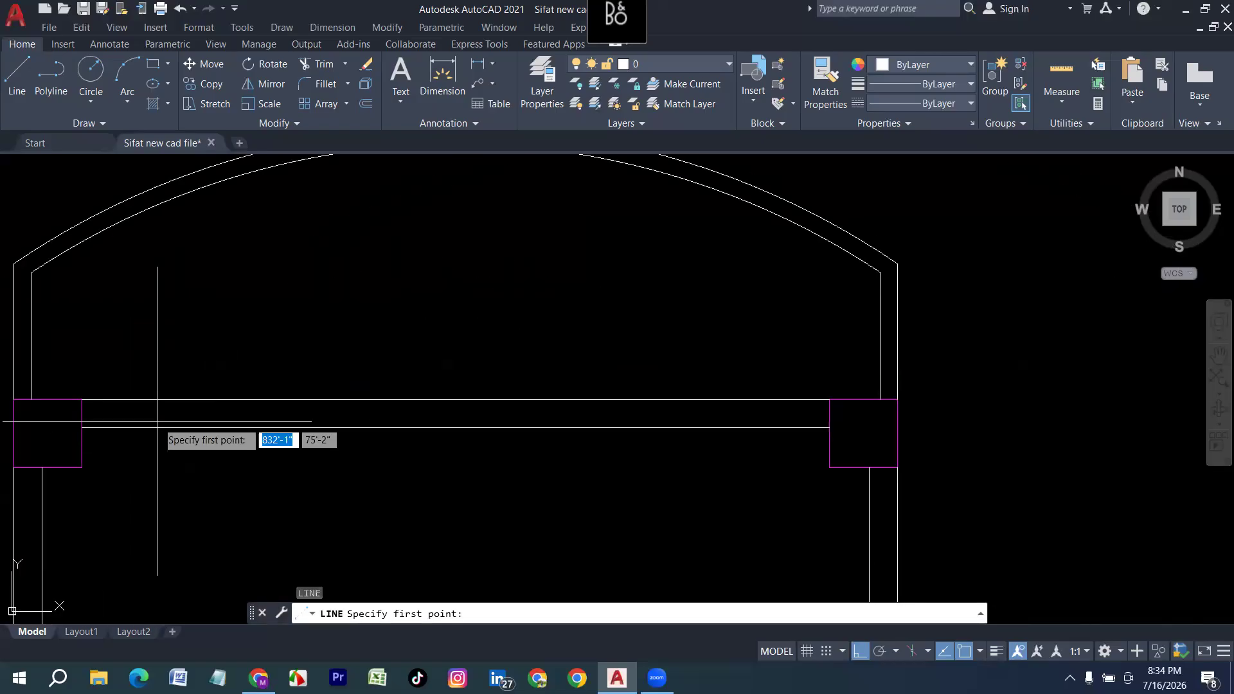
{"action": "left_click", "coordinate": [82, 427]}
{"action": "type", "text": "2'6"}
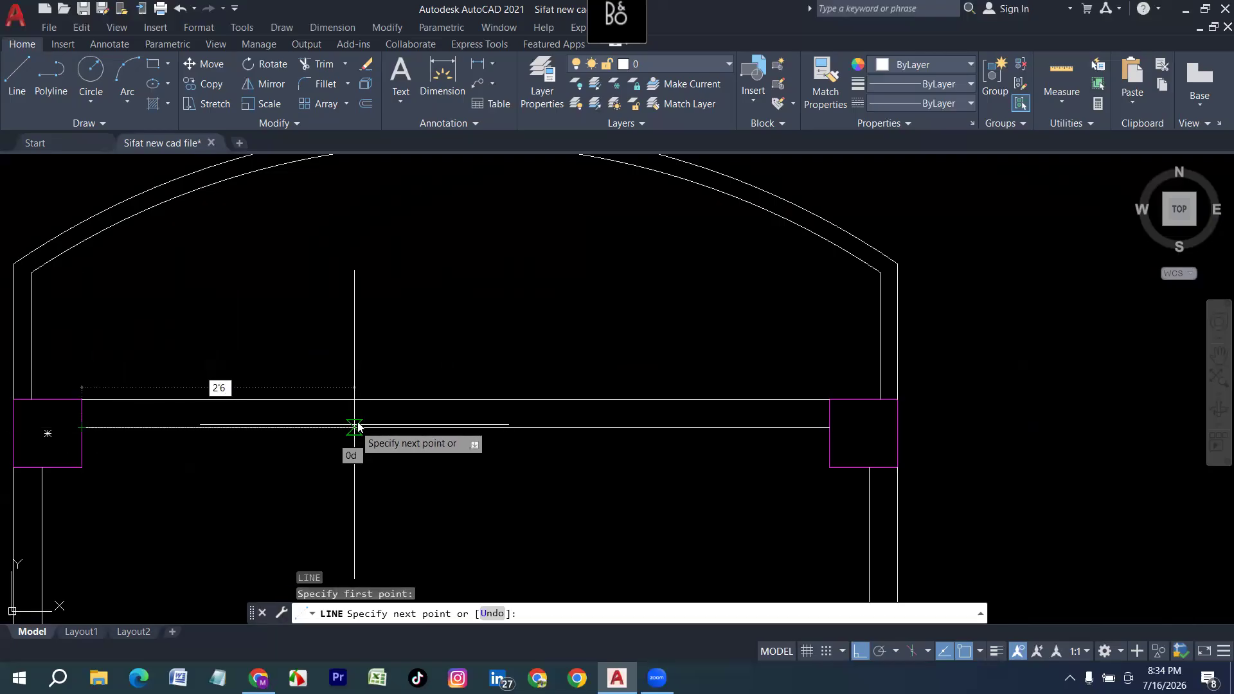
{"action": "key", "text": "Return"}
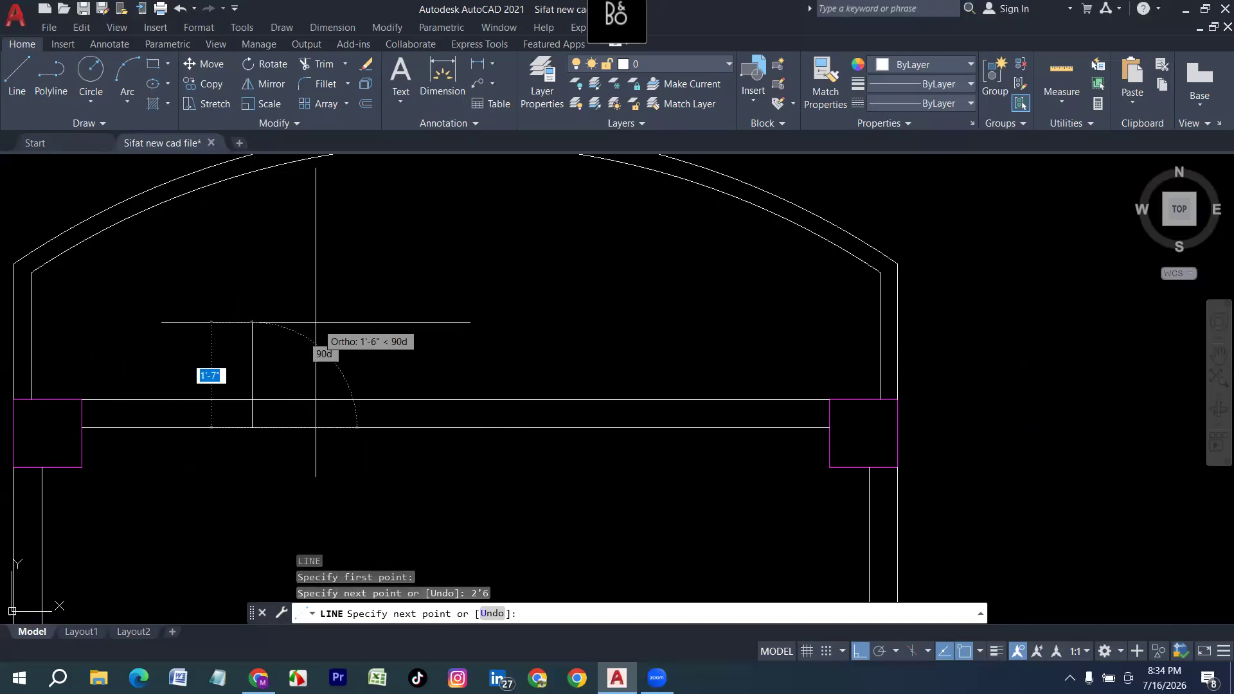
{"action": "left_click", "coordinate": [249, 469]}
{"action": "key", "text": "Return"}
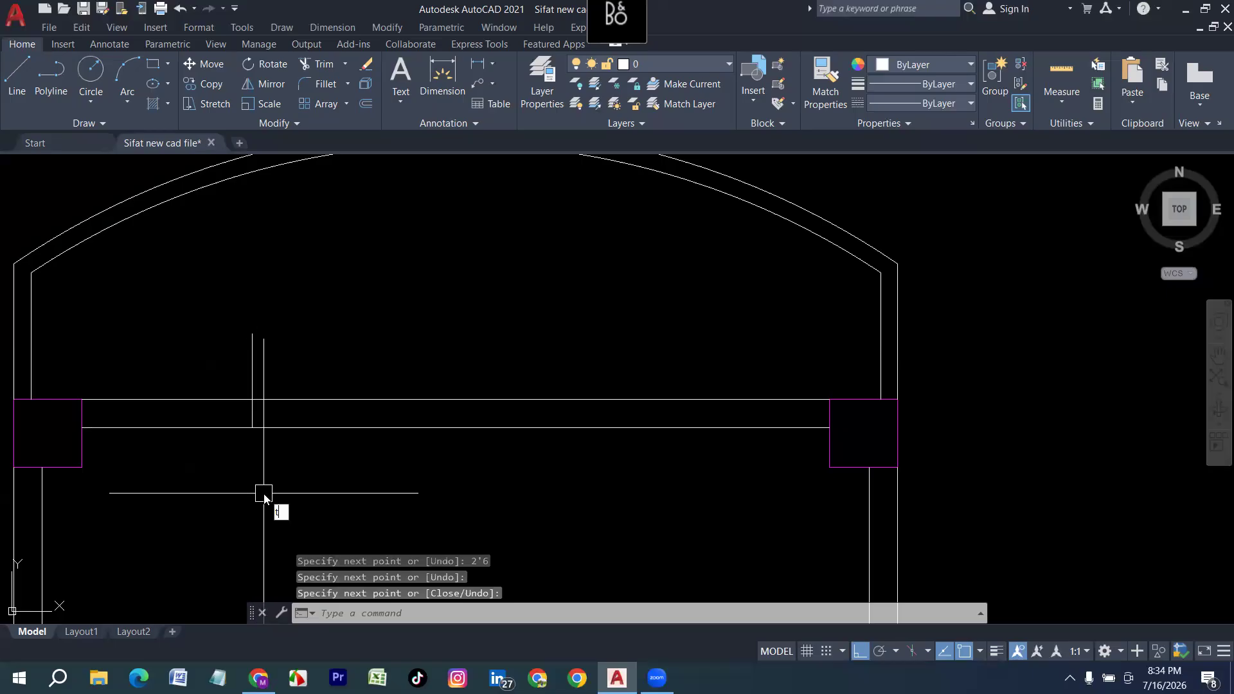
Trim the second layout's upper wall between the left column and the vertical line, including its projecting end, to leave an opening.
{"action": "key", "text": "Return"}
{"action": "mouse_move", "coordinate": [214, 475]}
{"action": "left_mouse_down"}
{"action": "mouse_move", "coordinate": [202, 353]}
{"action": "mouse_move", "coordinate": [278, 366]}
{"action": "left_mouse_up"}
{"action": "scroll", "coordinate": [244, 391], "scroll_direction": "down", "scroll_amount": 6}
{"action": "middle_click_drag", "start_coordinate": [348, 468], "coordinate": [297, 464]}
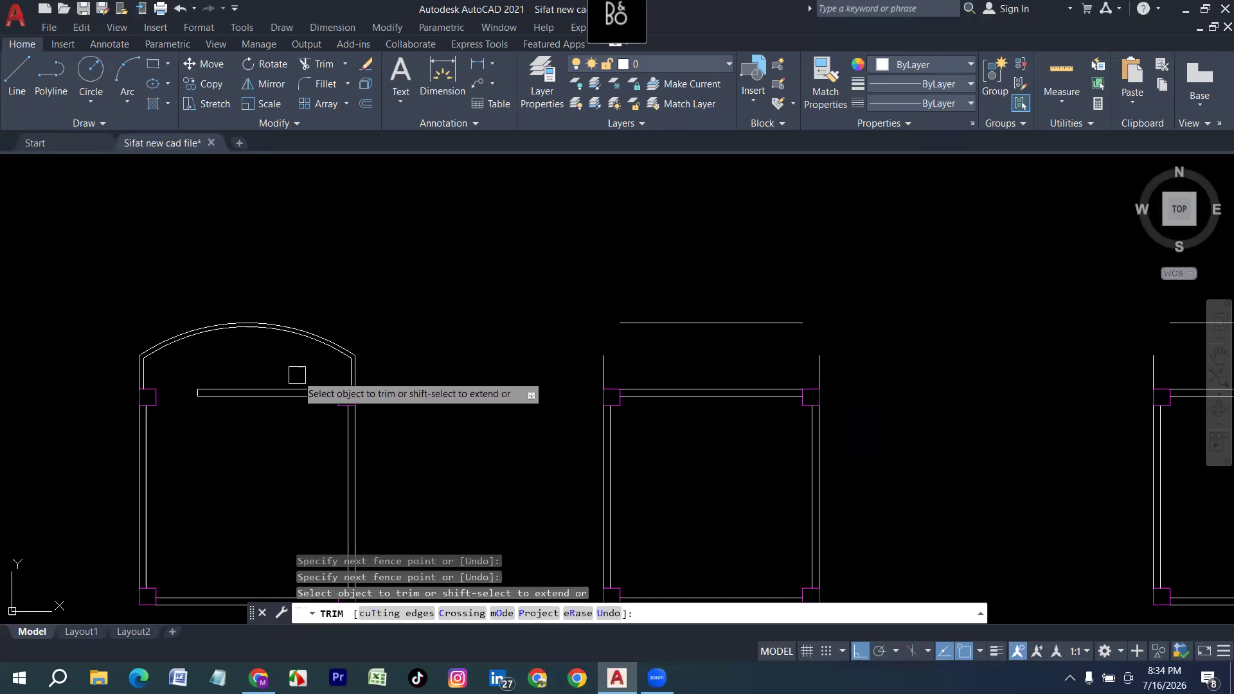
{"action": "middle_click_drag", "start_coordinate": [476, 435], "coordinate": [298, 427]}
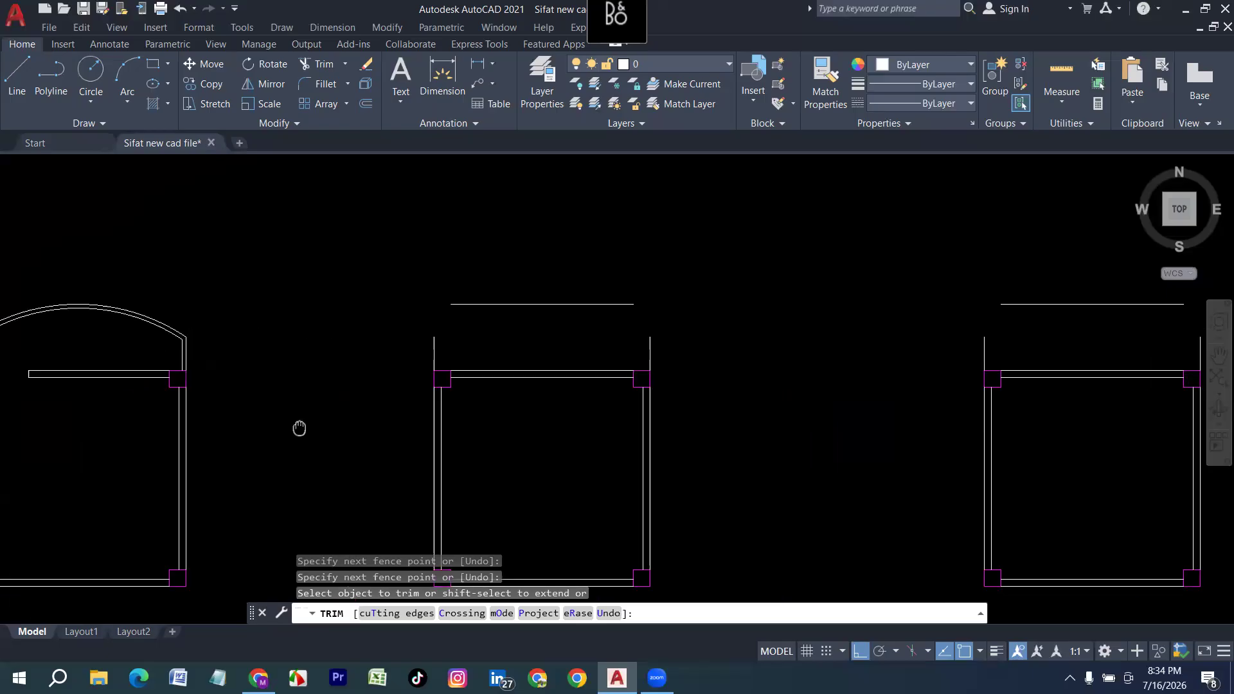
{"action": "key", "text": "Escape"}
Draw 2' horizontal lines inward from the tops of both vertical extension lines above the third layout.
{"action": "scroll", "coordinate": [380, 393], "scroll_direction": "down", "scroll_amount": 4}
{"action": "scroll", "coordinate": [320, 392], "scroll_direction": "up", "scroll_amount": 2}
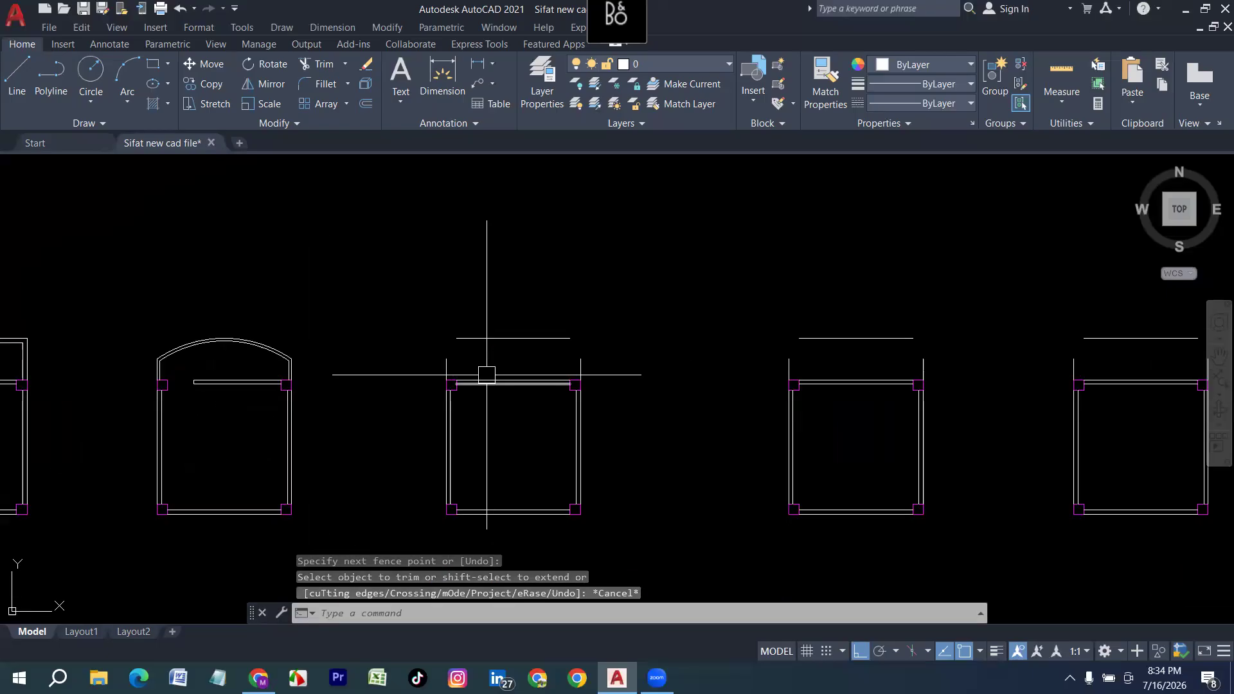
{"action": "scroll", "coordinate": [559, 380], "scroll_direction": "up", "scroll_amount": 1}
{"action": "scroll", "coordinate": [383, 350], "scroll_direction": "up", "scroll_amount": 3}
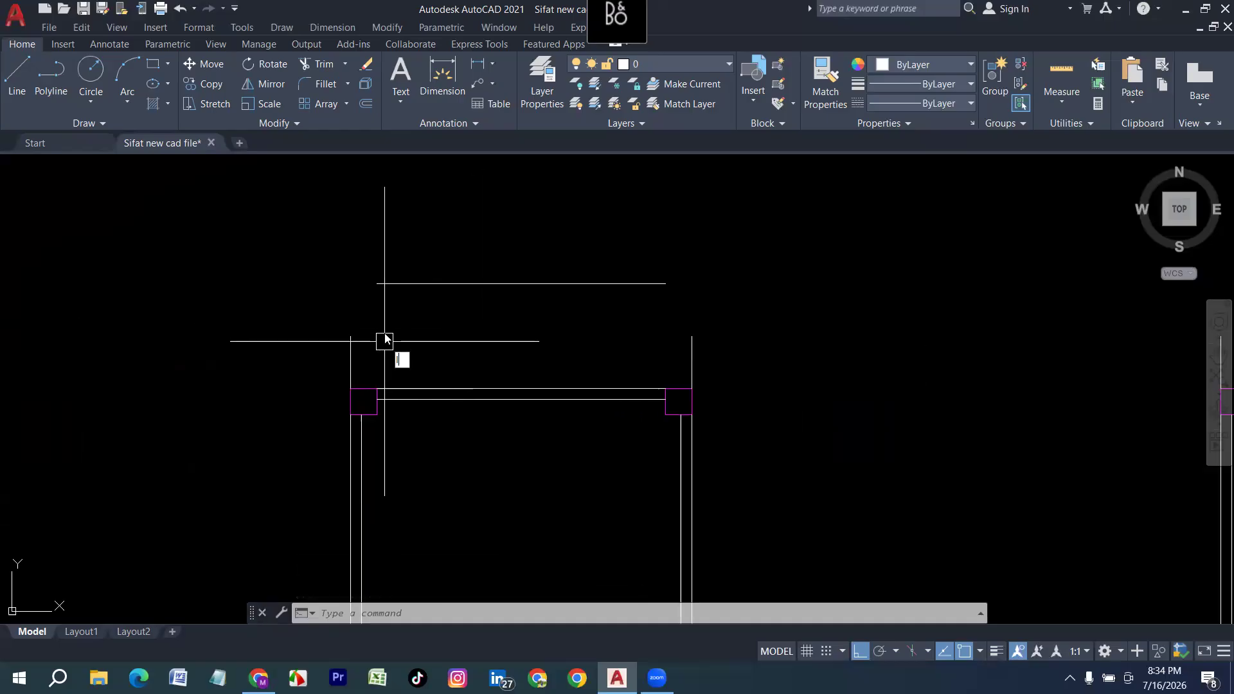
{"action": "type", "text": "l"}
{"action": "key", "text": "Return"}
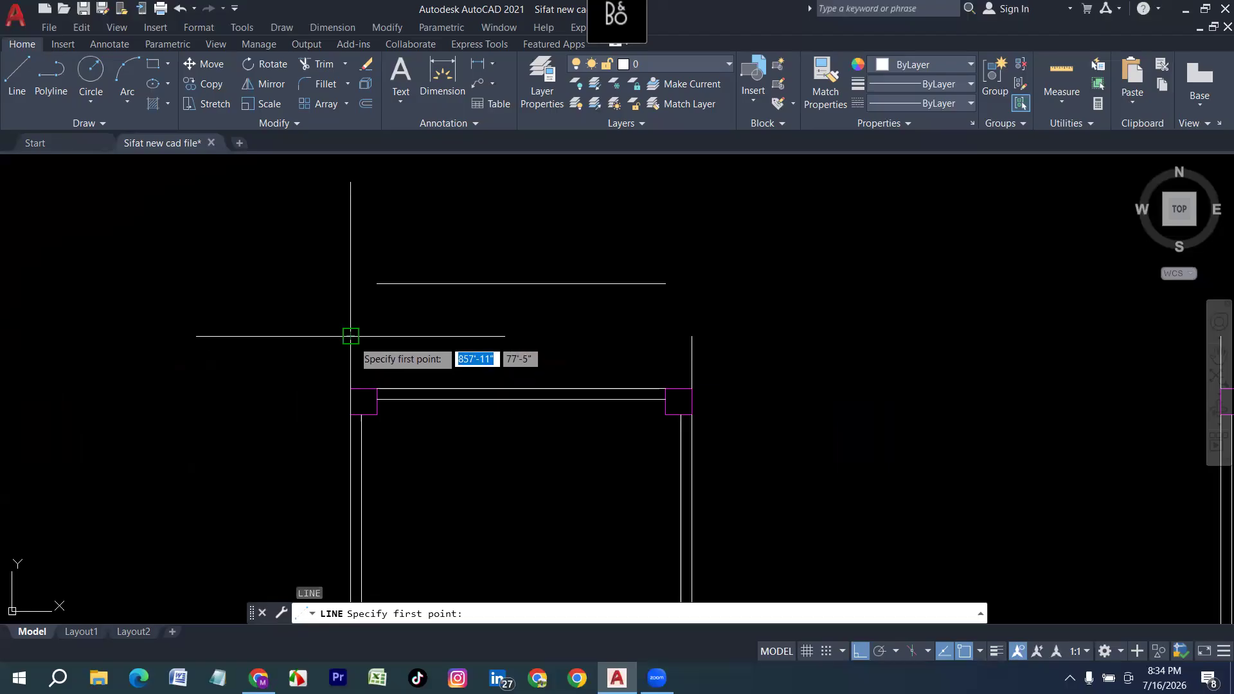
{"action": "left_click", "coordinate": [350, 336]}
{"action": "type", "text": "2"}
{"action": "key", "text": "Return"}
{"action": "key", "text": "Return"}
{"action": "key", "text": "Return"}
{"action": "left_click", "coordinate": [691, 336]}
{"action": "type", "text": "2"}
{"action": "key", "text": "Return"}
{"action": "key", "text": "Return"}
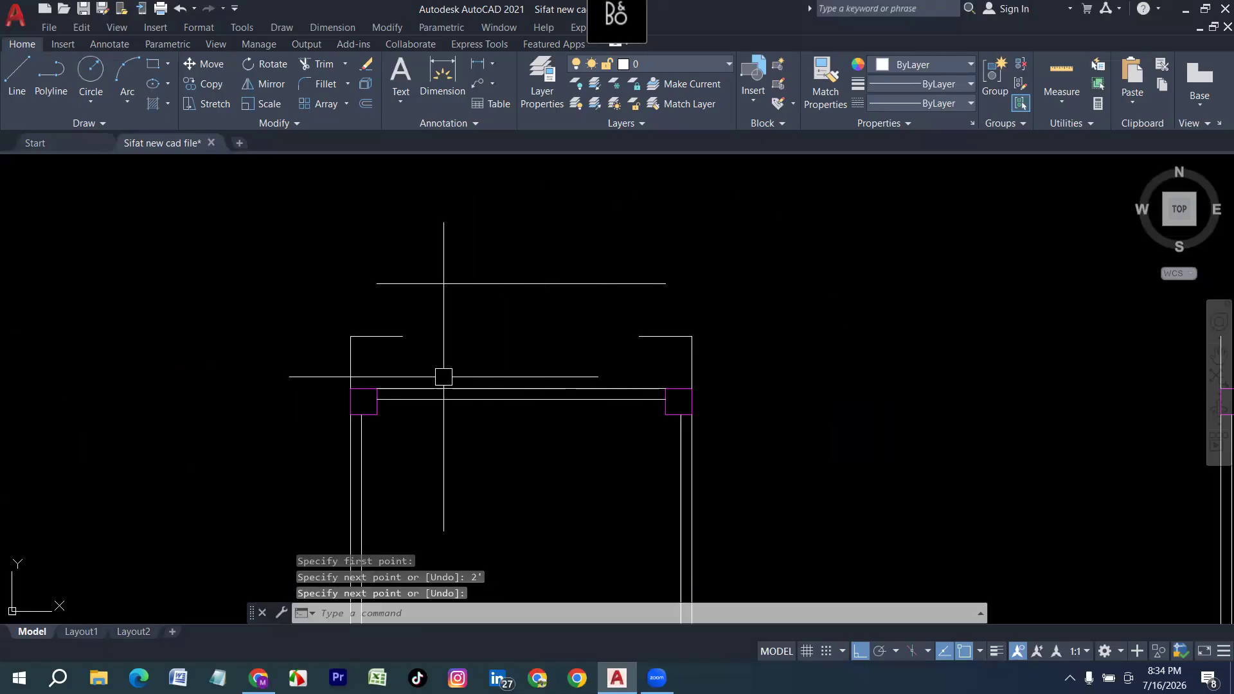
Draw a three-point arc between the 2' lines' inner ends through the upper horizontal line's midpoint, and delete that horizontal line.
{"action": "type", "text": "arc"}
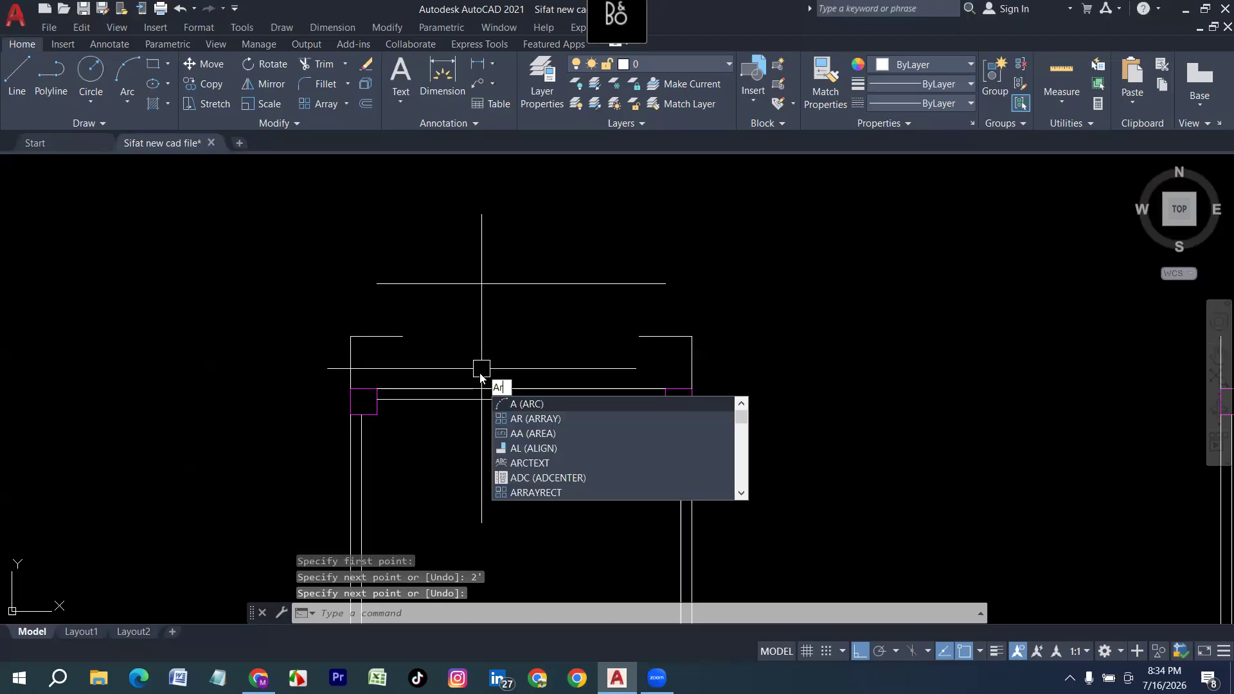
{"action": "key", "text": "Return"}
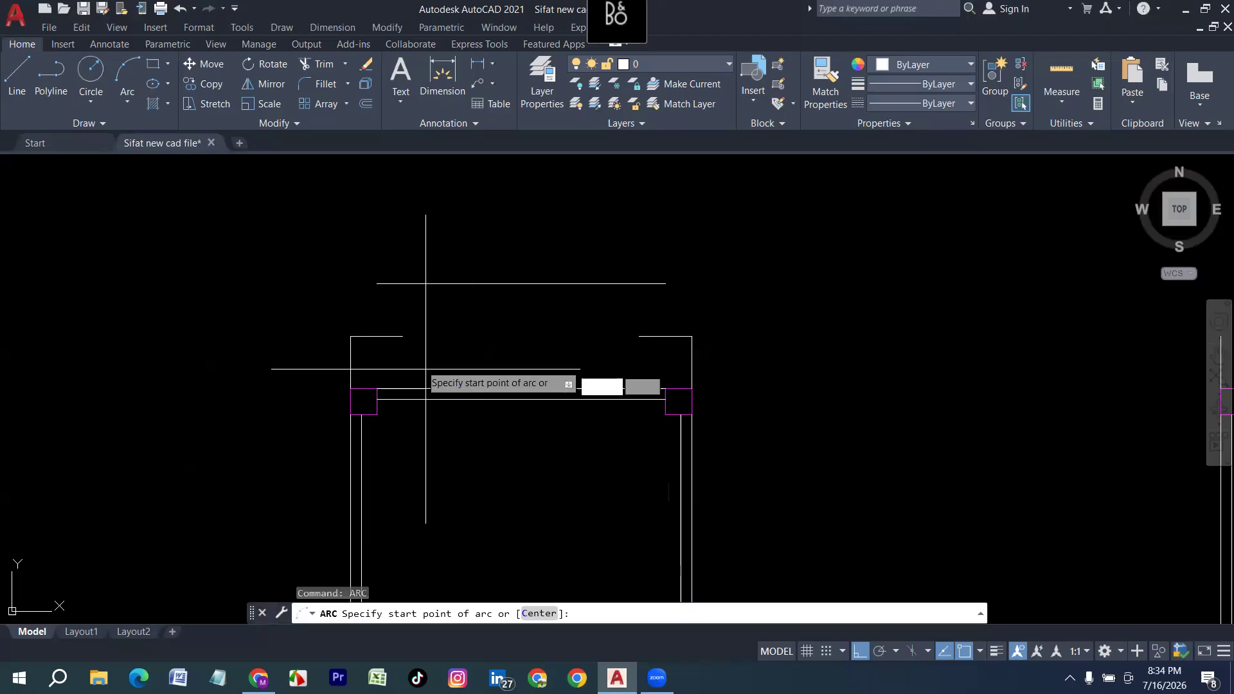
{"action": "left_click", "coordinate": [403, 336]}
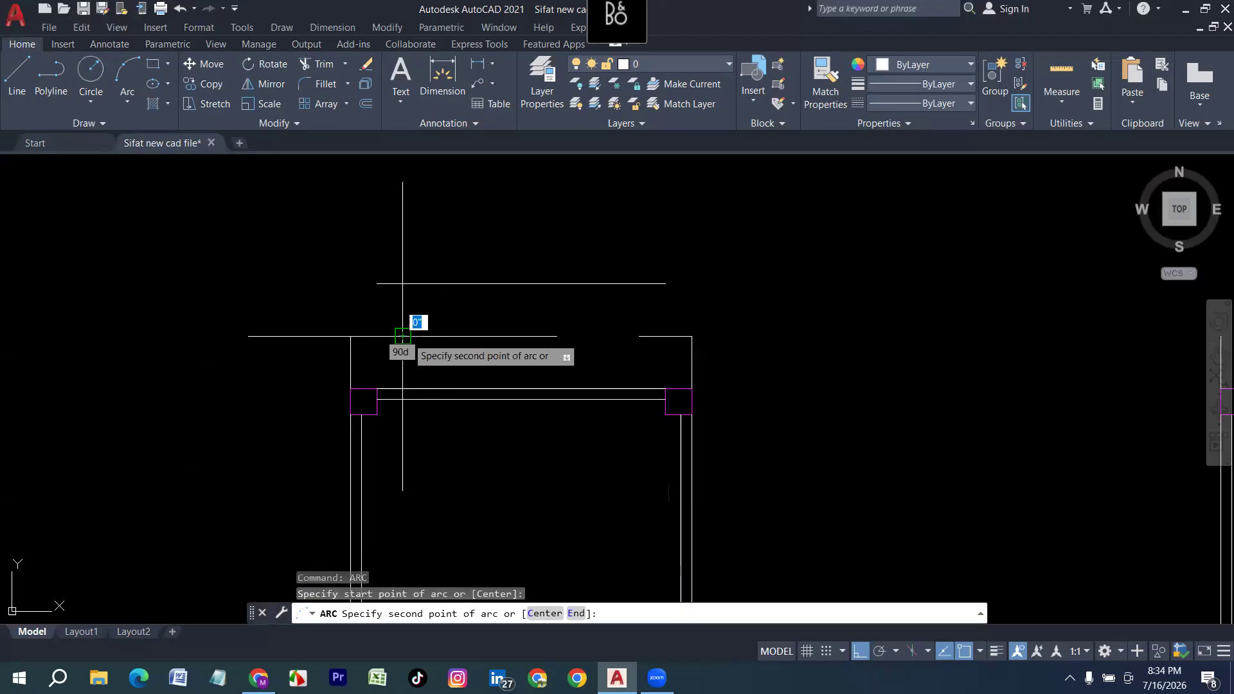
{"action": "left_click", "coordinate": [521, 284]}
{"action": "left_click", "coordinate": [638, 336]}
{"action": "left_click", "coordinate": [661, 306]}
{"action": "left_click", "coordinate": [621, 255]}
{"action": "key", "text": "Delete"}
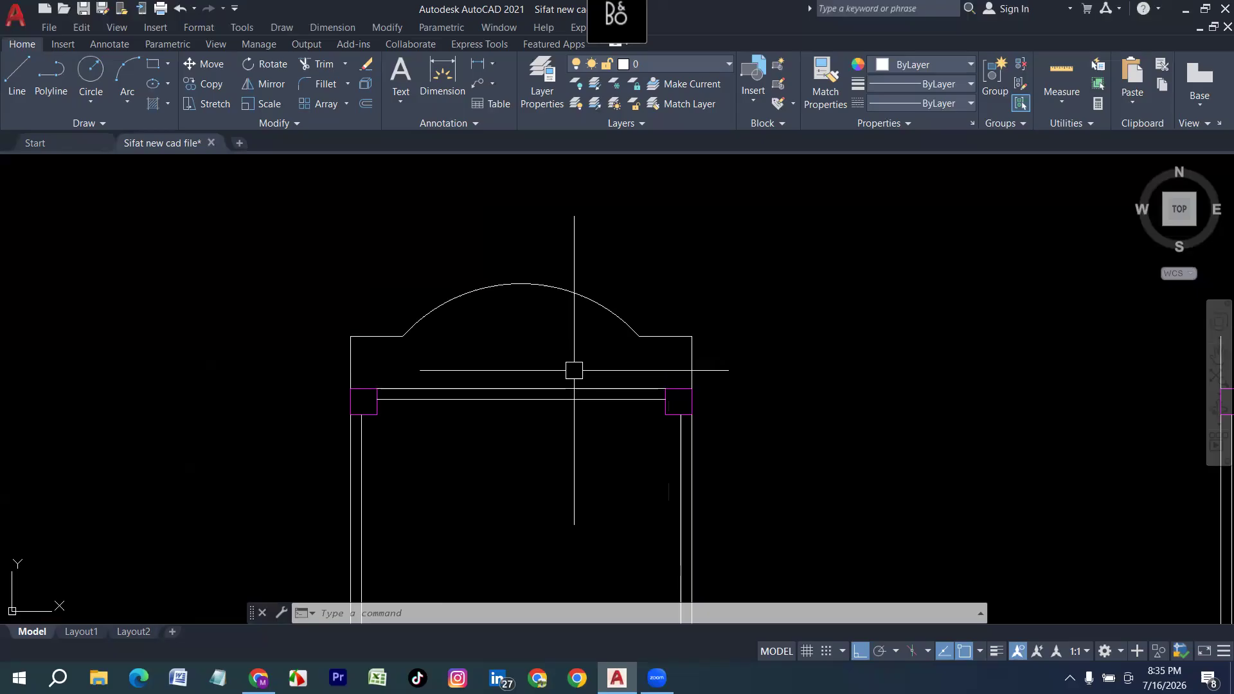
Offset the third layout's arc, left 2' line and left vertical extension line 3" inward.
{"action": "key", "text": "Return"}
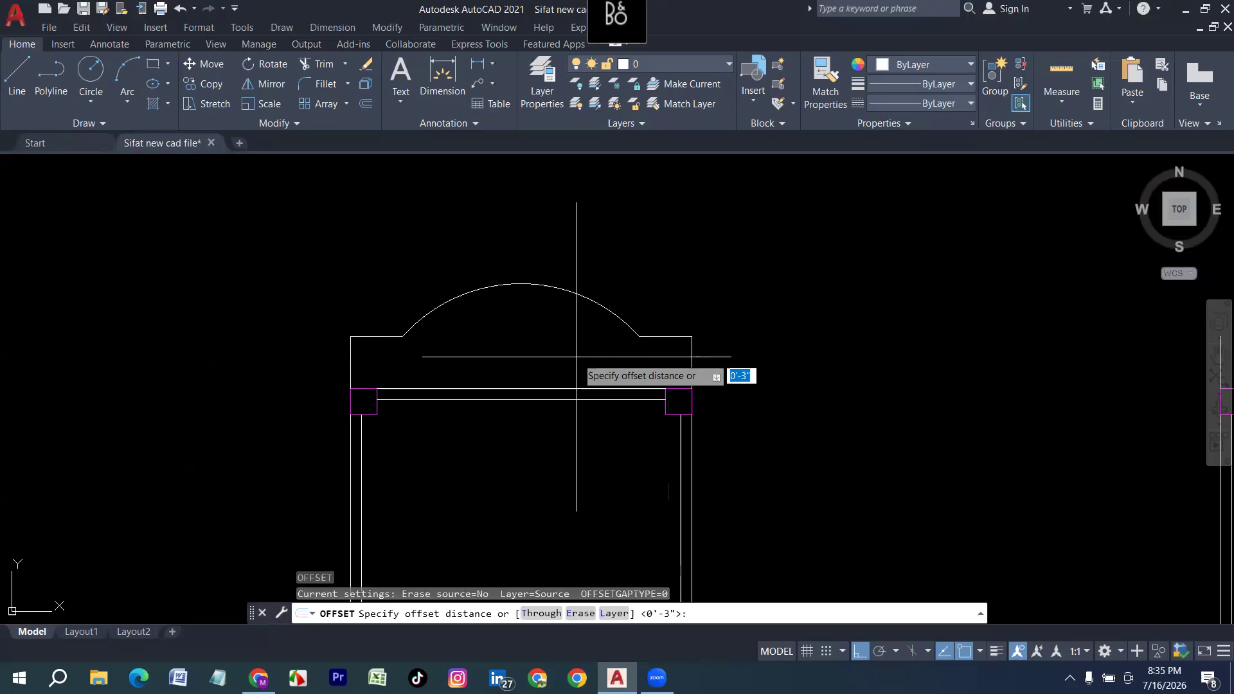
{"action": "key", "text": "Return"}
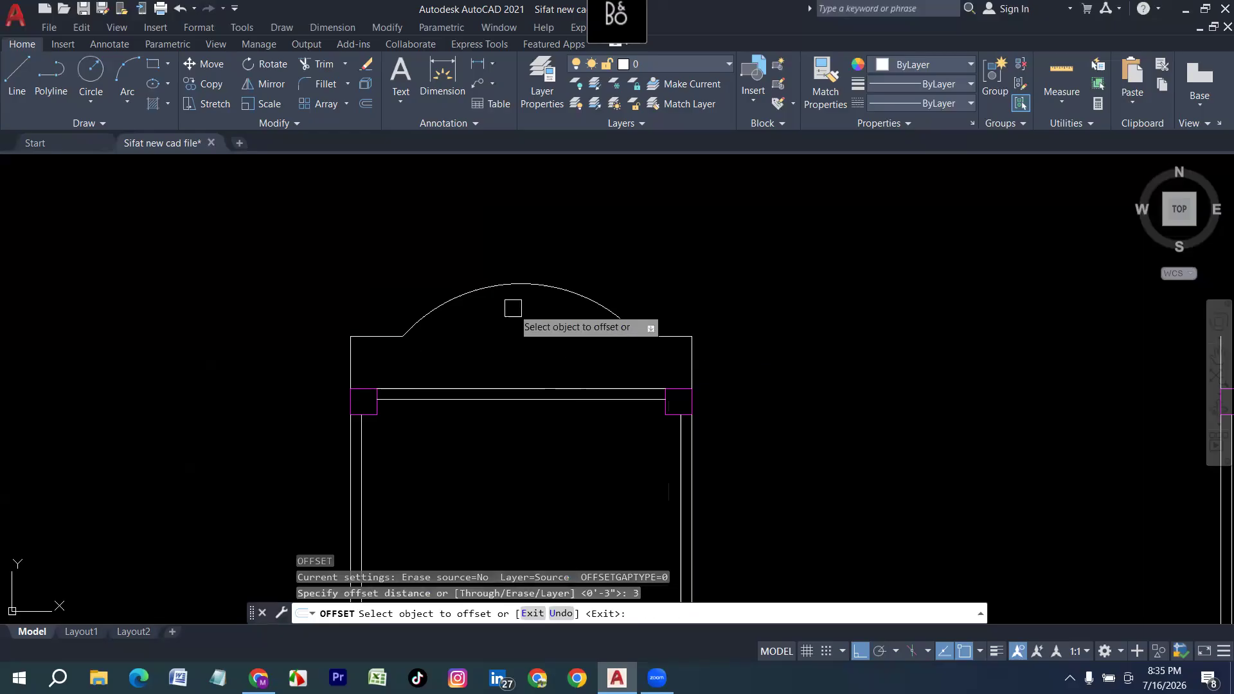
{"action": "left_click", "coordinate": [512, 293]}
{"action": "left_click", "coordinate": [502, 287]}
{"action": "left_click", "coordinate": [499, 348]}
{"action": "left_click", "coordinate": [379, 336]}
{"action": "left_click", "coordinate": [378, 351]}
{"action": "left_click", "coordinate": [351, 362]}
{"action": "left_click", "coordinate": [464, 362]}
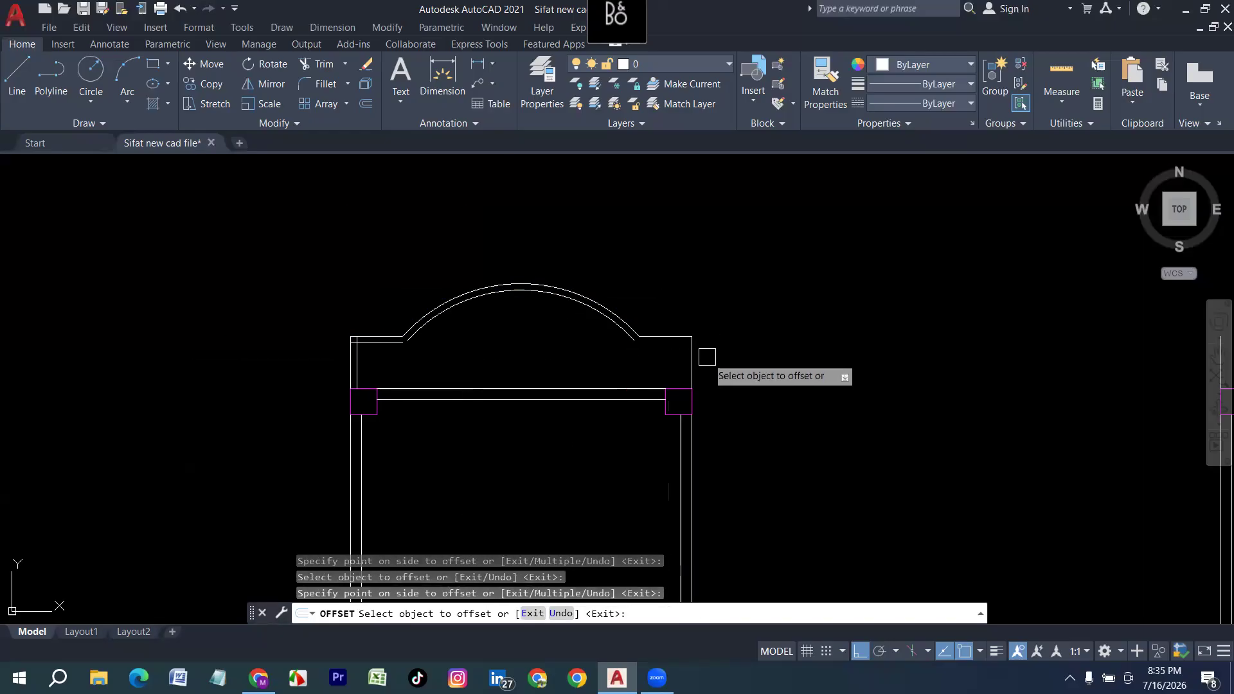
Offset the third layout's right vertical extension line and right 2' line 3" inward.
{"action": "left_click", "coordinate": [691, 358]}
{"action": "left_click", "coordinate": [662, 347]}
{"action": "left_click", "coordinate": [653, 336]}
{"action": "left_click", "coordinate": [639, 347]}
{"action": "scroll", "coordinate": [615, 350], "scroll_direction": "up", "scroll_amount": 2}
{"action": "key", "text": "Escape"}
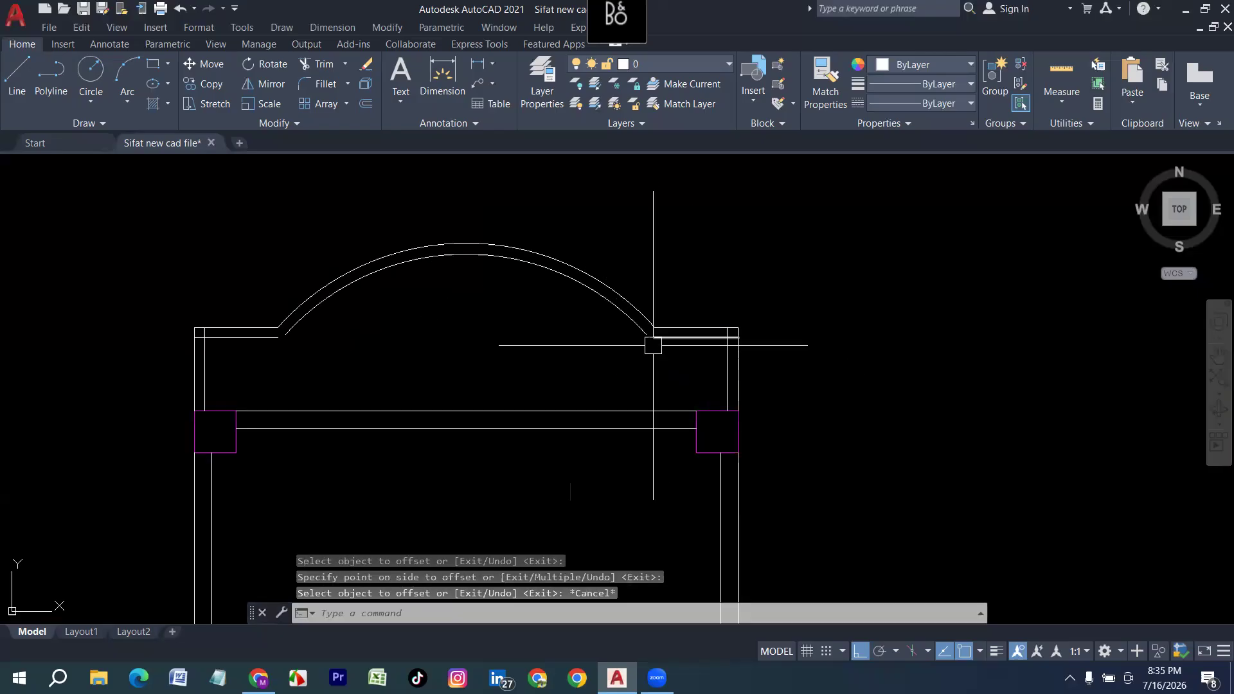
Extend both ends of the third layout's inner arc down past the inner horizontal lines.
{"action": "type", "text": "ex"}
{"action": "key", "text": "Return"}
{"action": "left_click", "coordinate": [289, 331]}
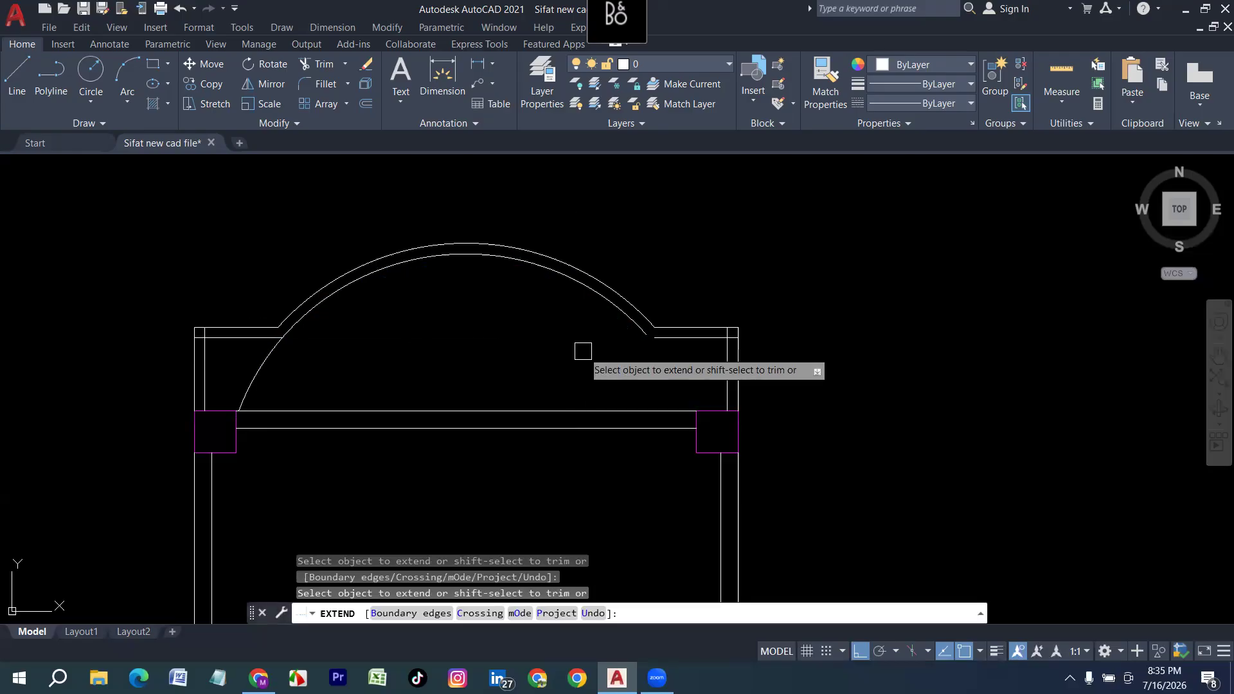
{"action": "left_click", "coordinate": [620, 318]}
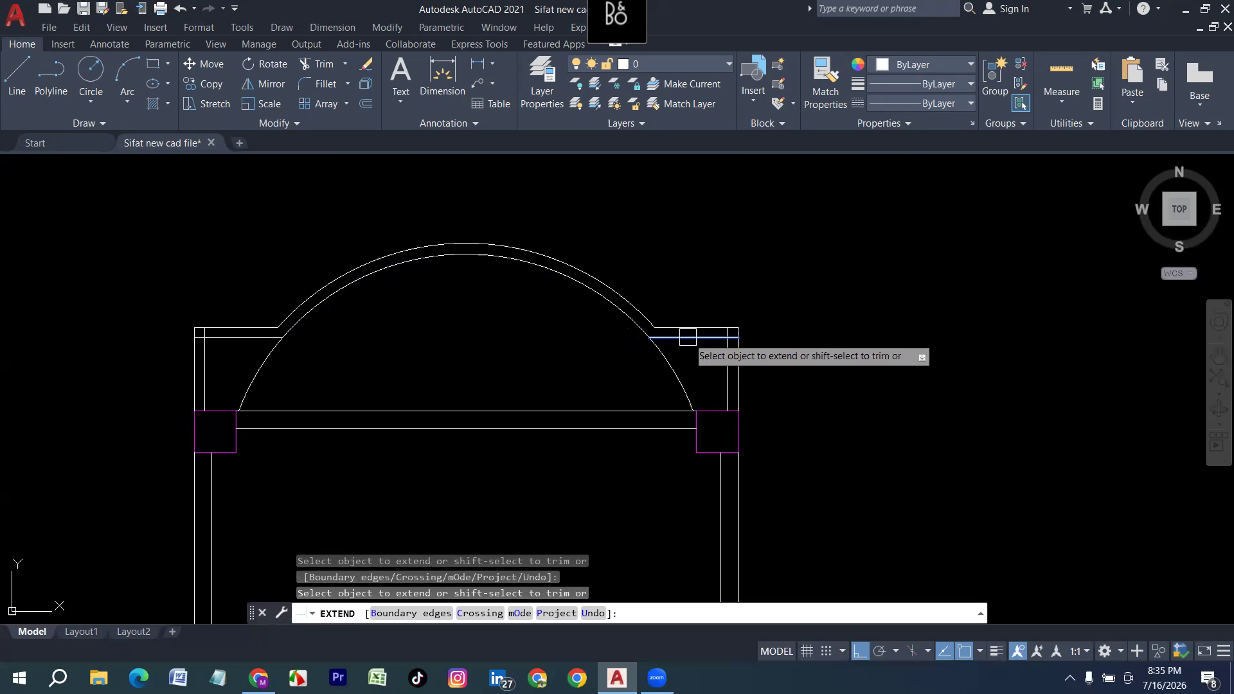
{"action": "key", "text": "Escape"}
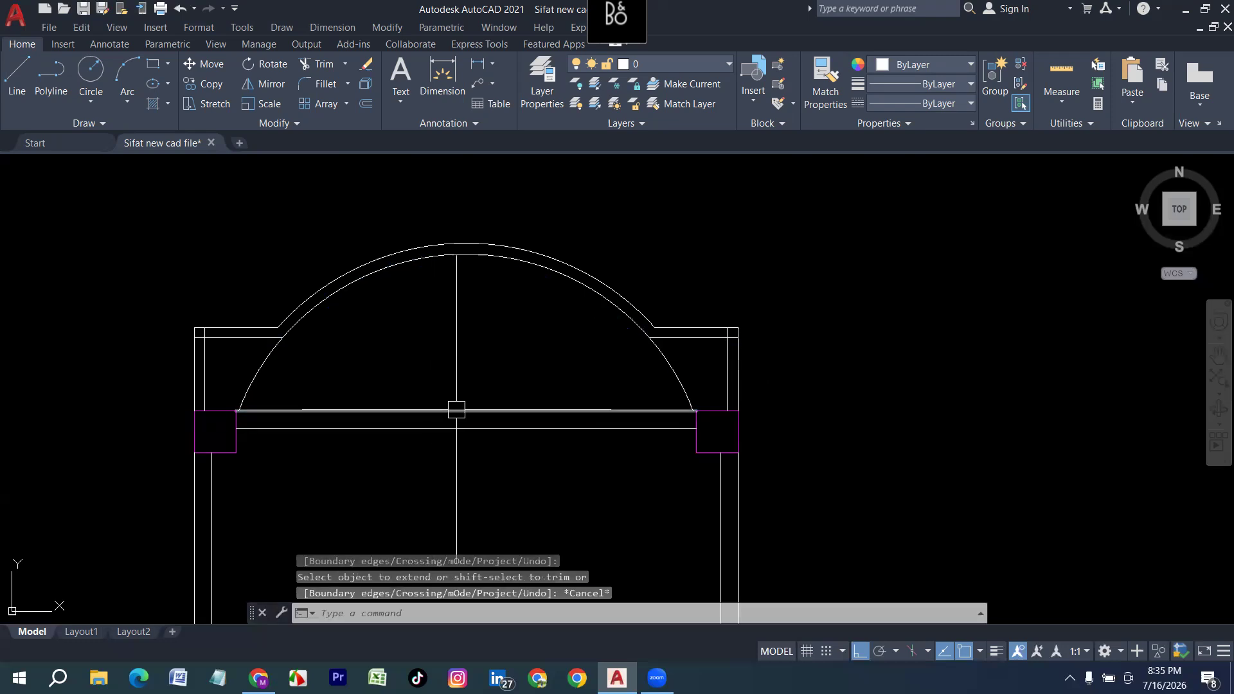
{"action": "key", "text": "Escape"}
Trim the overlapping inner line ends at the third layout's arc junctions and outer corners to form a clean inner outline.
{"action": "type", "text": "tr"}
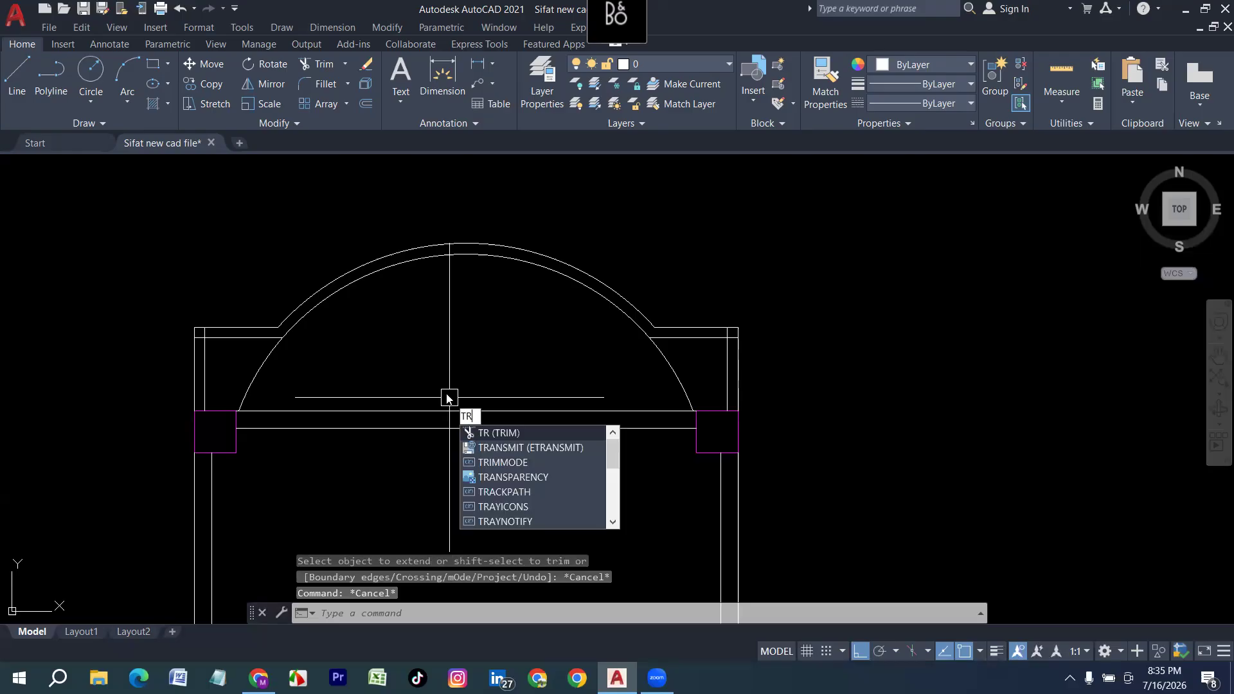
{"action": "key", "text": "Return"}
{"action": "scroll", "coordinate": [748, 331], "scroll_direction": "up", "scroll_amount": 6}
{"action": "left_click_drag", "start_coordinate": [687, 376], "coordinate": [662, 339]}
{"action": "mouse_move", "coordinate": [516, 418]}
{"action": "left_mouse_down"}
{"action": "mouse_move", "coordinate": [358, 422]}
{"action": "mouse_move", "coordinate": [248, 379]}
{"action": "mouse_move", "coordinate": [165, 388]}
{"action": "mouse_move", "coordinate": [220, 326]}
{"action": "mouse_move", "coordinate": [129, 350]}
{"action": "left_mouse_up"}
{"action": "scroll", "coordinate": [486, 387], "scroll_direction": "down", "scroll_amount": 8}
{"action": "scroll", "coordinate": [287, 394], "scroll_direction": "up", "scroll_amount": 4}
{"action": "scroll", "coordinate": [162, 379], "scroll_direction": "up", "scroll_amount": 4}
{"action": "scroll", "coordinate": [129, 350], "scroll_direction": "down", "scroll_amount": 4}
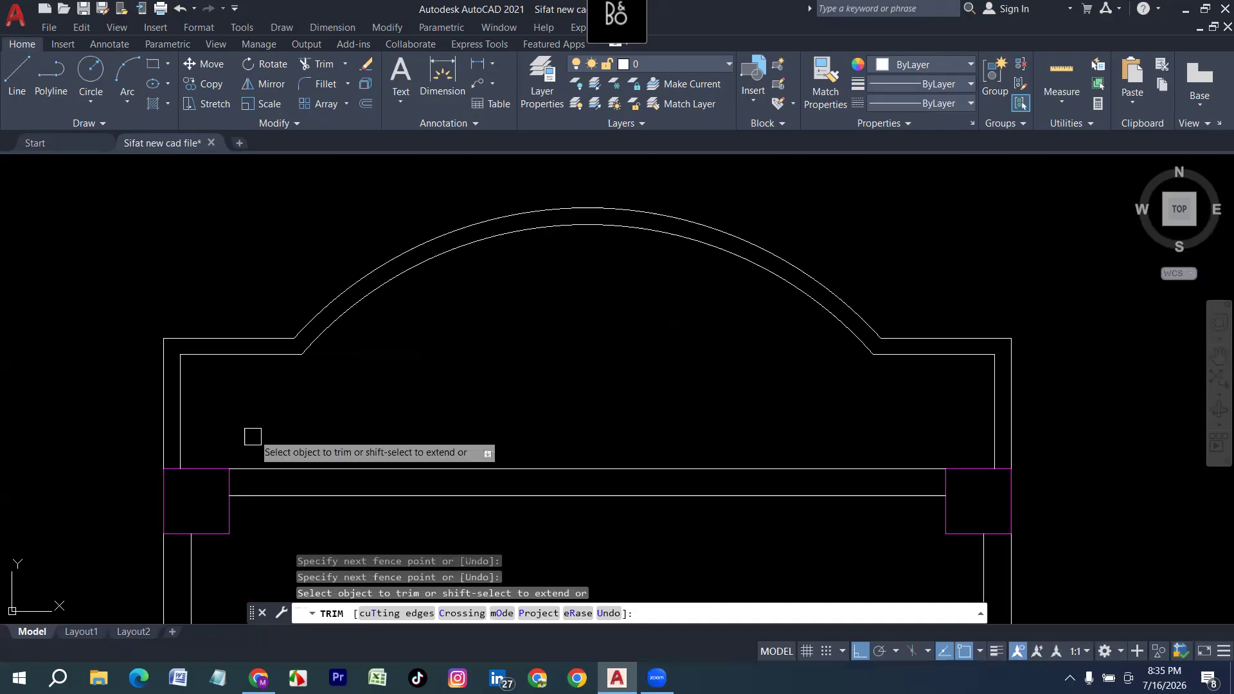
{"action": "key", "text": "Escape"}
Try to draw a line along the third layout's upper wall from the left column to mark an opening.
{"action": "scroll", "coordinate": [280, 421], "scroll_direction": "down", "scroll_amount": 3}
{"action": "scroll", "coordinate": [205, 468], "scroll_direction": "up", "scroll_amount": 2}
{"action": "key", "text": "Escape"}
{"action": "key", "text": "Return"}
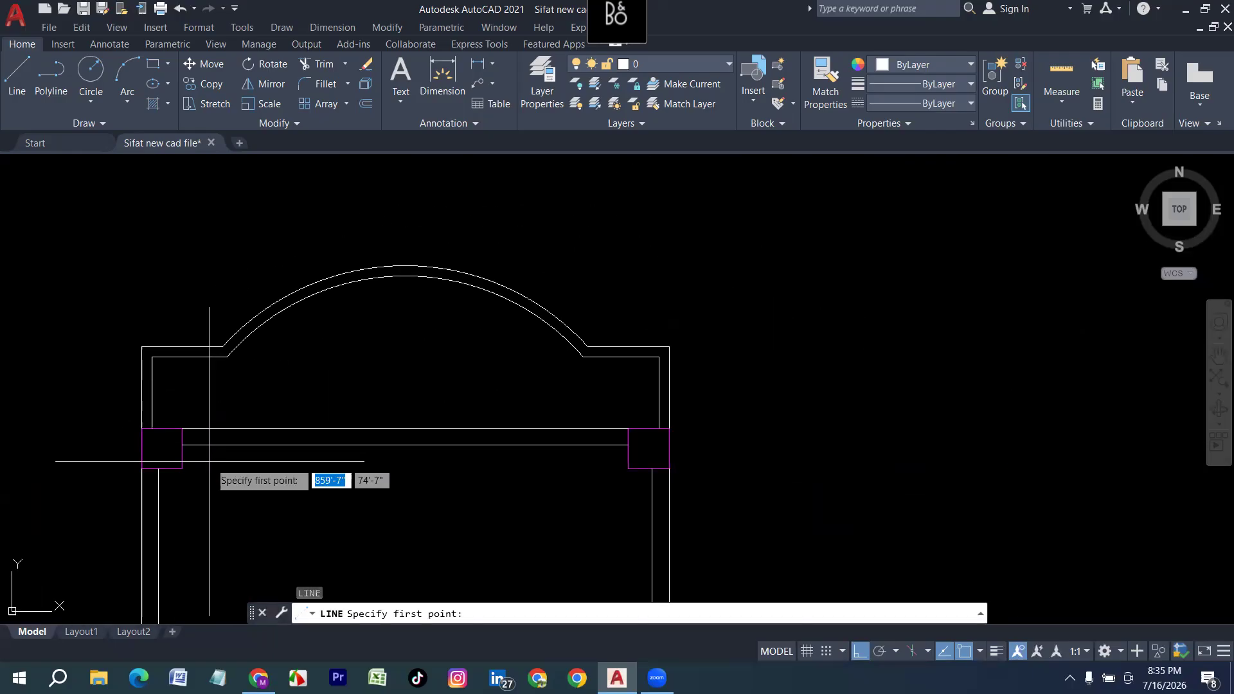
{"action": "left_click", "coordinate": [184, 446]}
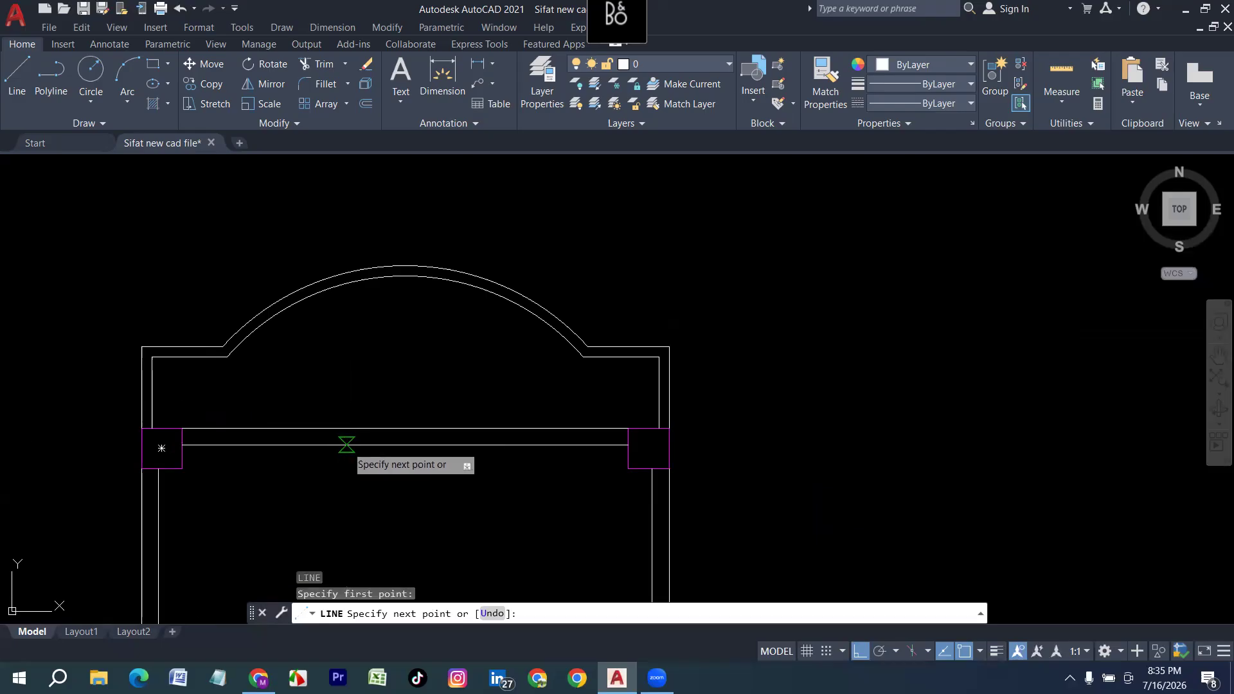
{"action": "type", "text": "'6"}
{"action": "key", "text": "Return"}
{"action": "scroll", "coordinate": [346, 445], "scroll_direction": "up", "scroll_amount": 2}
{"action": "key", "text": "Escape"}
{"action": "scroll", "coordinate": [344, 450], "scroll_direction": "down", "scroll_amount": 4}
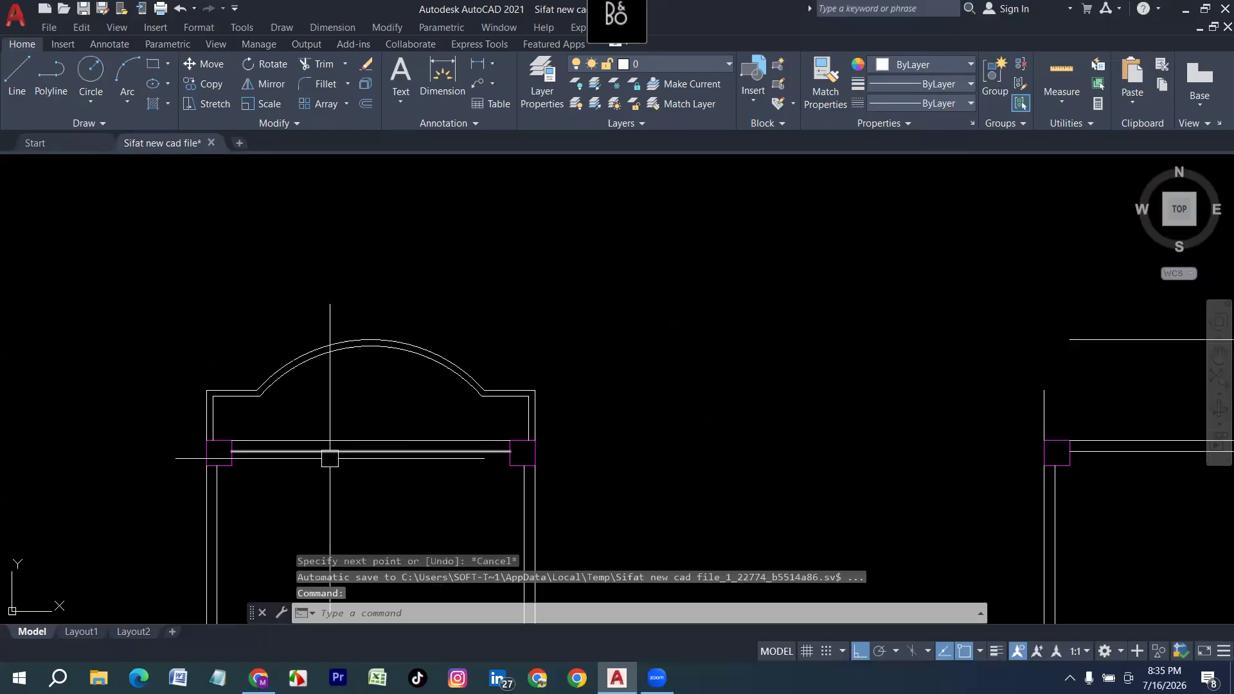
{"action": "type", "text": "l"}
{"action": "key", "text": "Return"}
{"action": "scroll", "coordinate": [233, 467], "scroll_direction": "up", "scroll_amount": 2}
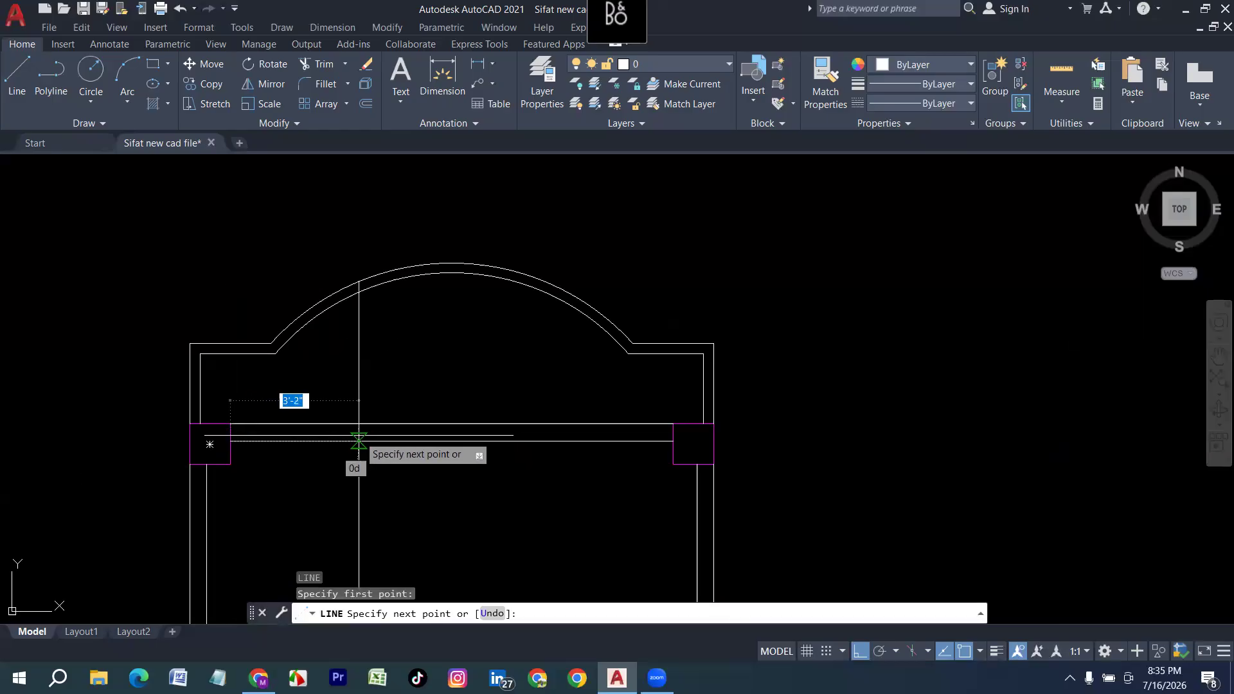
{"action": "type", "text": "1"}
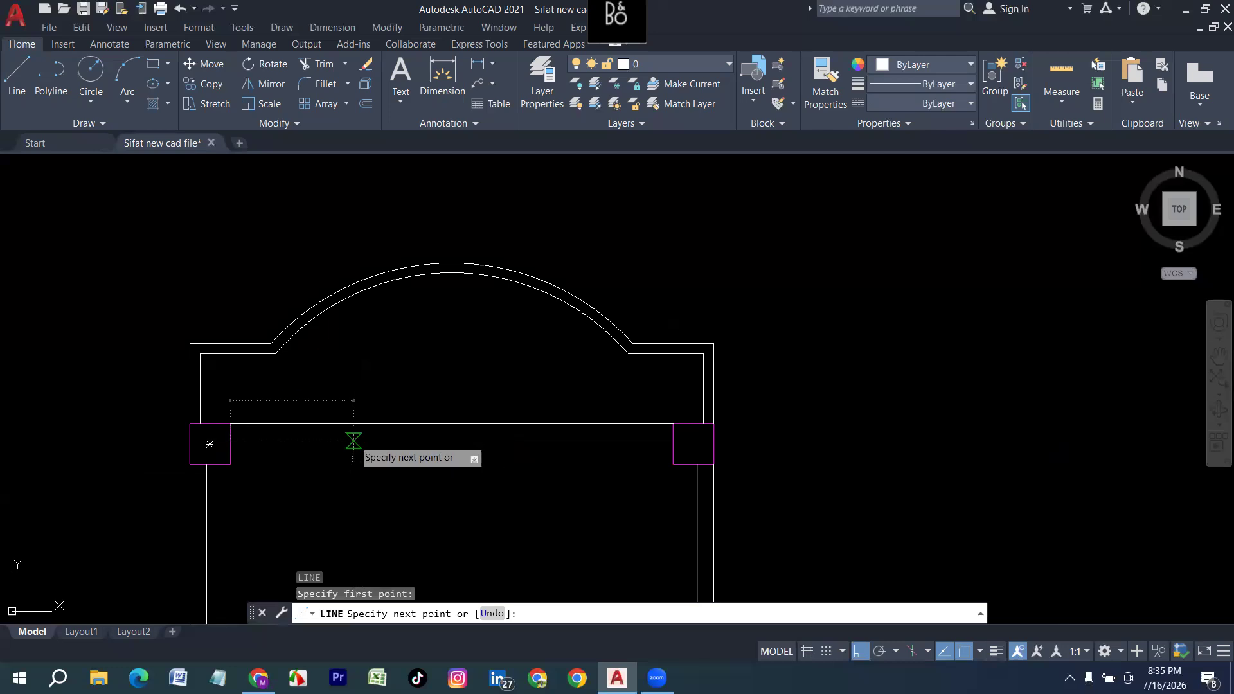
{"action": "type", "text": "6"}
{"action": "key", "text": "Return"}
{"action": "key", "text": "Escape"}
{"action": "key", "text": "Escape"}
{"action": "key", "text": "l"}
{"action": "key", "text": "Return"}
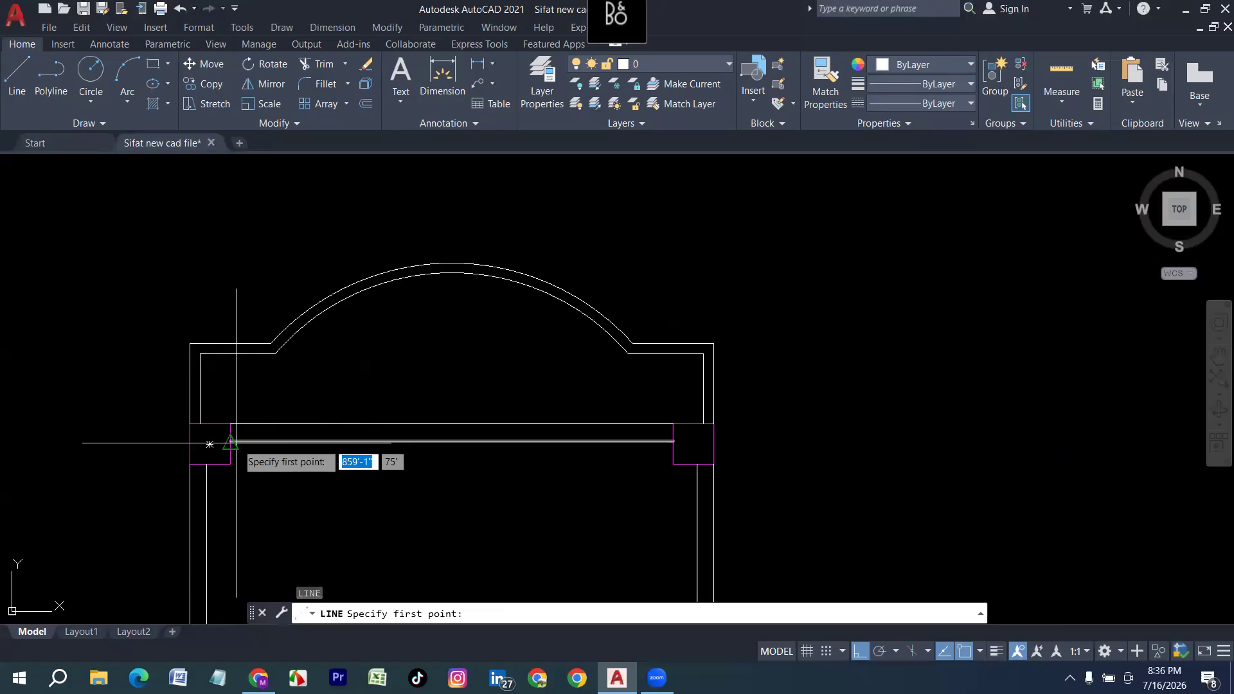
{"action": "left_click", "coordinate": [228, 442]}
{"action": "key", "text": "Return"}
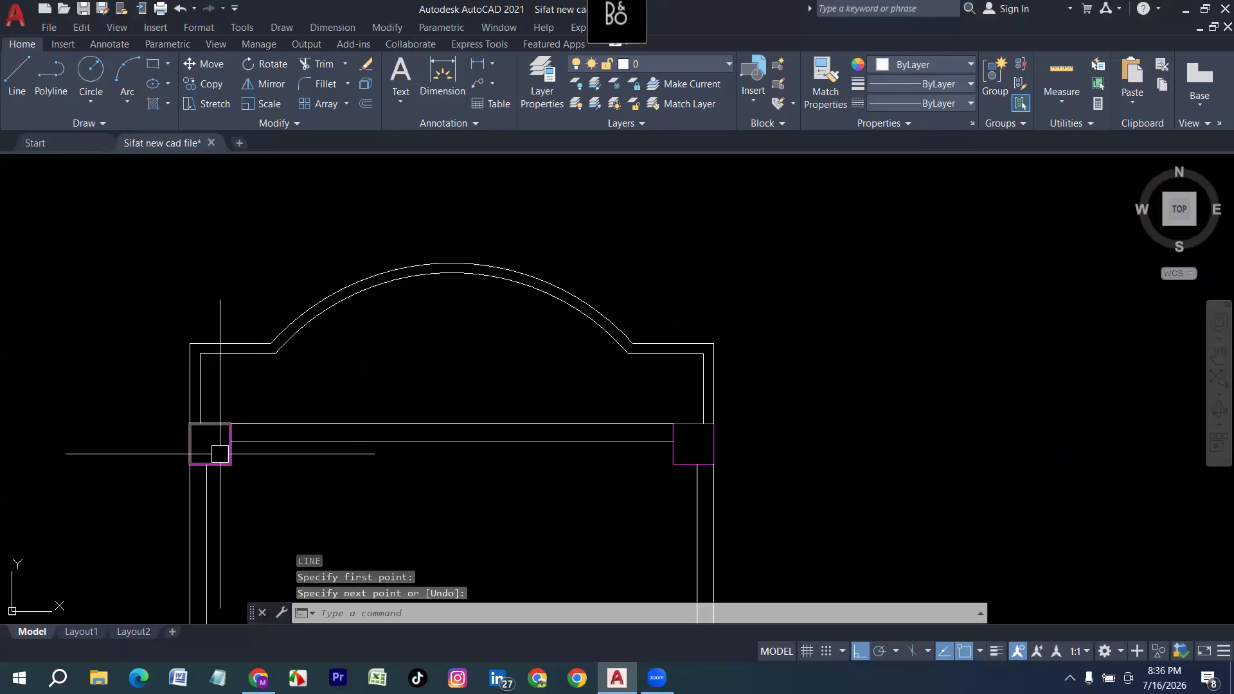
{"action": "key", "text": "Return"}
{"action": "left_click", "coordinate": [209, 441]}
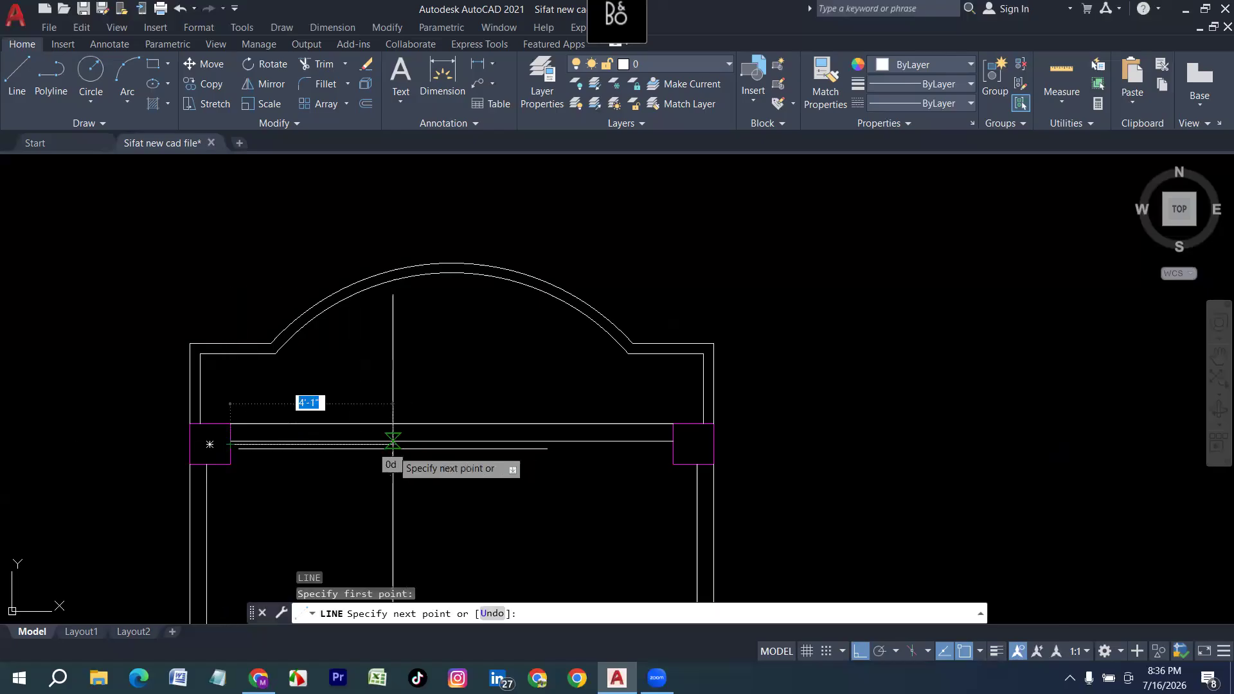
{"action": "key", "text": "Return"}
Draw a 2'6" line from the third layout's left column along the upper wall's lower edge, then a vertical line across the wall.
{"action": "scroll", "coordinate": [235, 438], "scroll_direction": "up", "scroll_amount": 3}
{"action": "key", "text": "Return"}
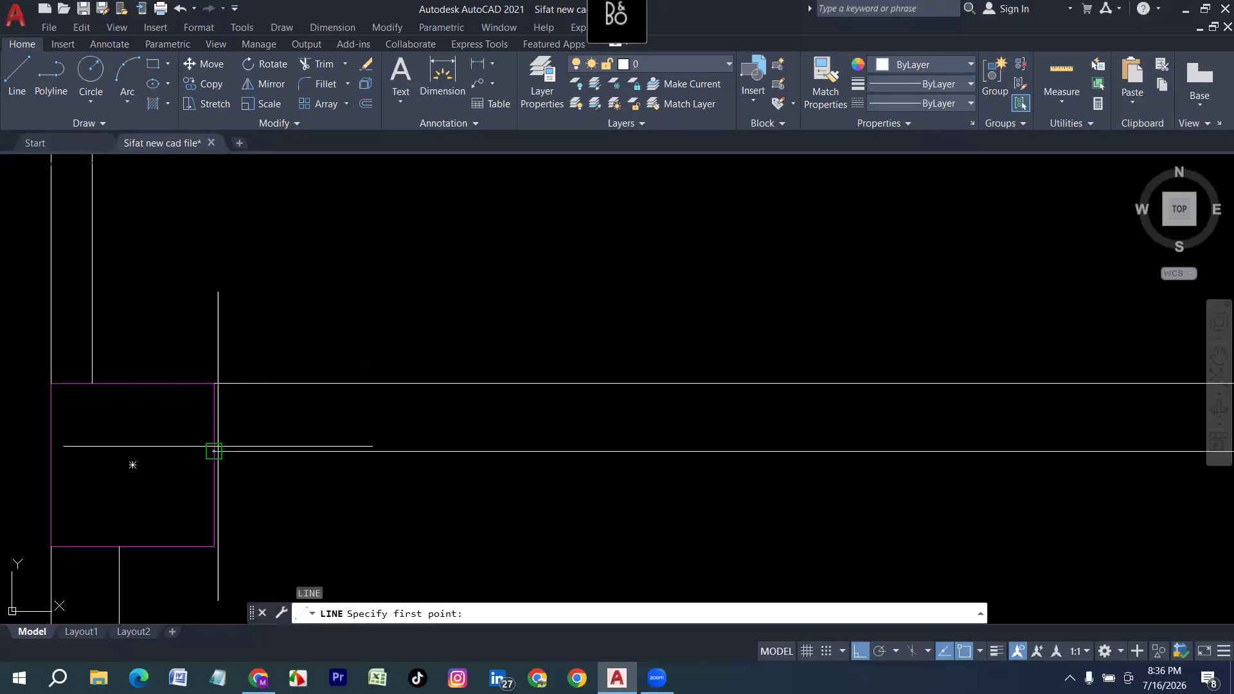
{"action": "left_click", "coordinate": [217, 446]}
{"action": "scroll", "coordinate": [315, 459], "scroll_direction": "down", "scroll_amount": 2}
{"action": "type", "text": "2'6"}
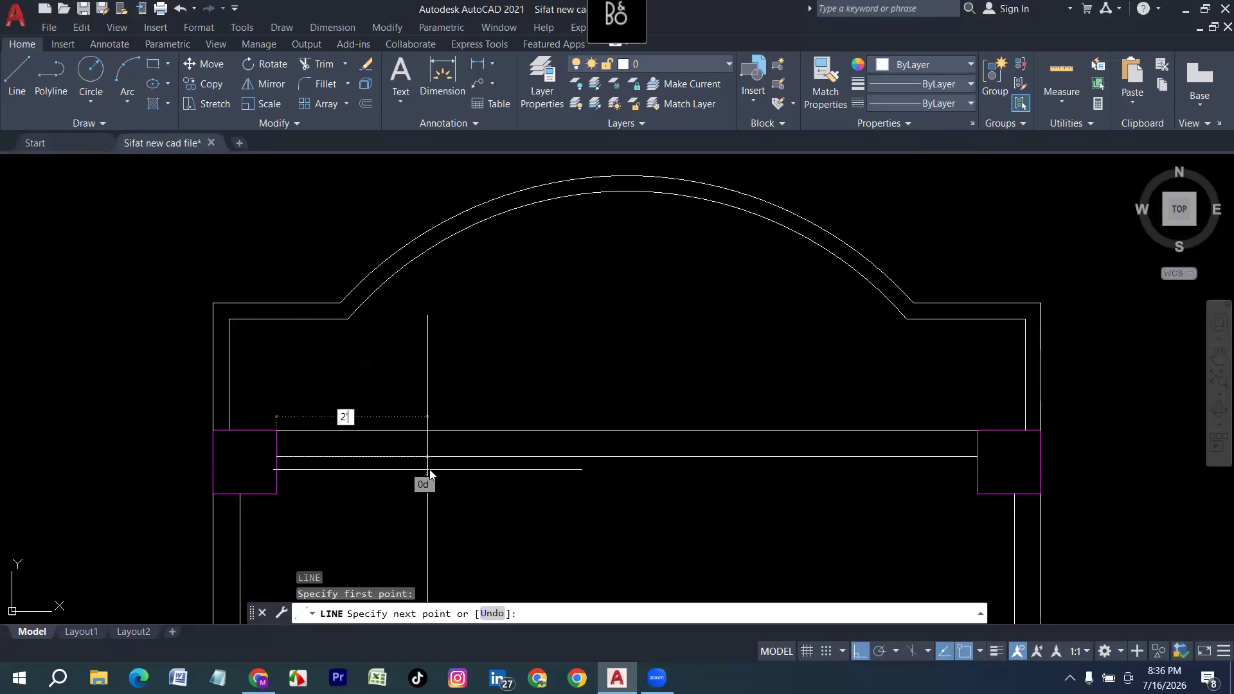
{"action": "key", "text": "Return"}
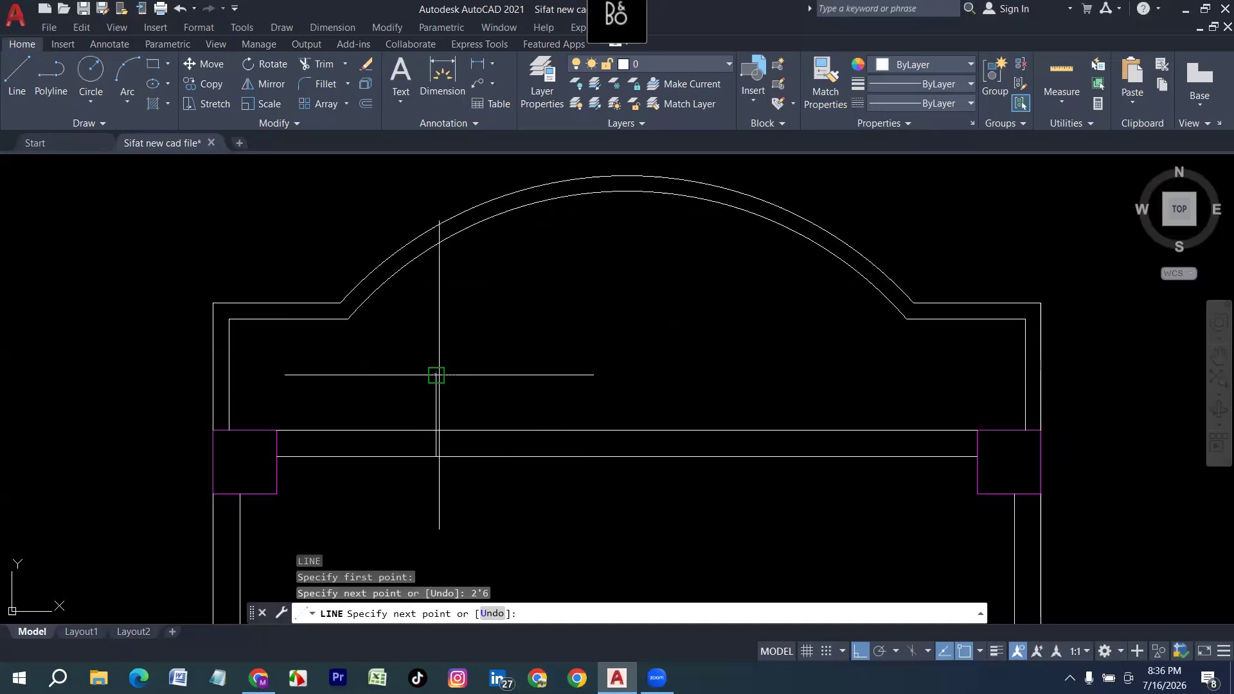
{"action": "left_click", "coordinate": [436, 374]}
{"action": "key", "text": "Return"}
Trim the third layout's upper wall lines beside the left column and the protruding vertical line end to form the 2'6" opening.
{"action": "key", "text": "Return"}
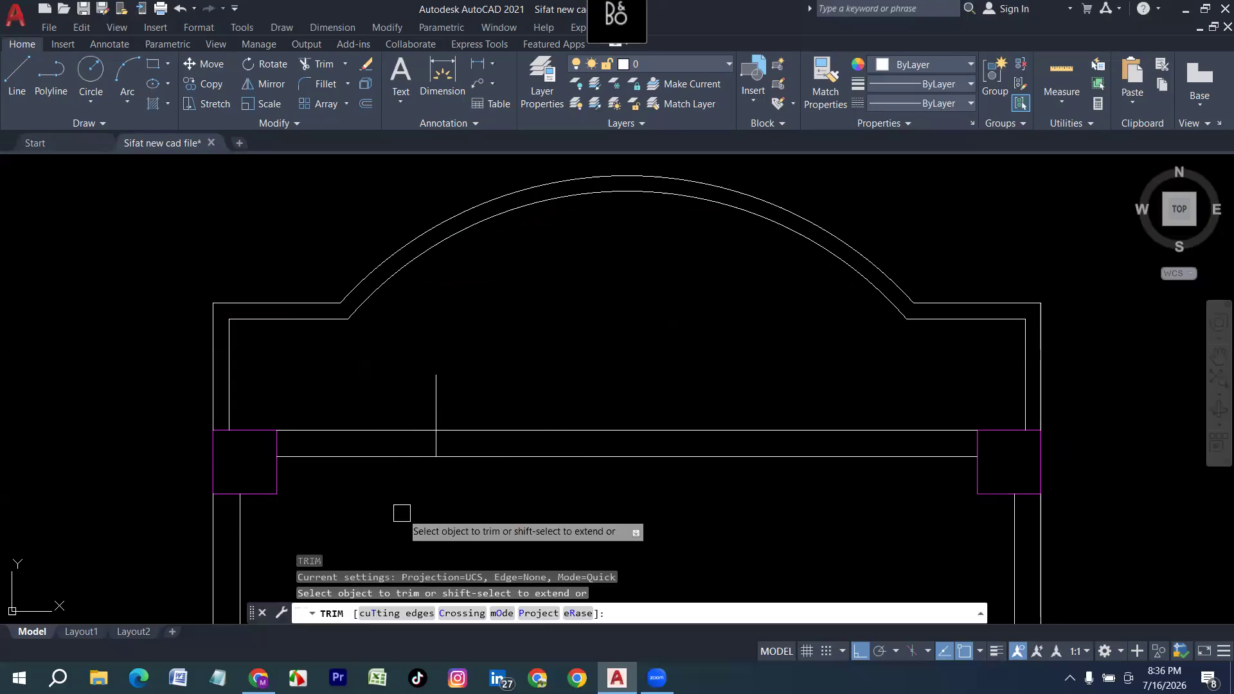
{"action": "key", "text": "Return"}
{"action": "left_click", "coordinate": [376, 492]}
{"action": "left_click", "coordinate": [382, 388]}
{"action": "left_click", "coordinate": [352, 392]}
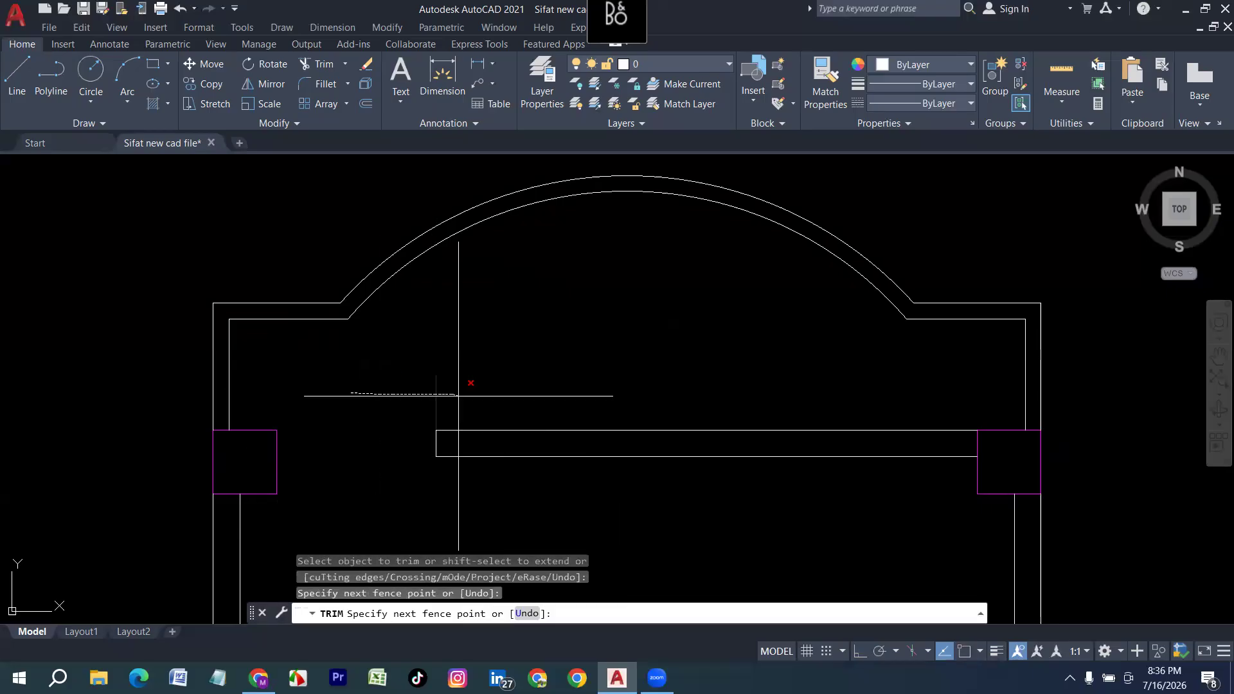
{"action": "left_click", "coordinate": [457, 395]}
{"action": "scroll", "coordinate": [279, 429], "scroll_direction": "down", "scroll_amount": 2}
{"action": "scroll", "coordinate": [413, 496], "scroll_direction": "down", "scroll_amount": 4}
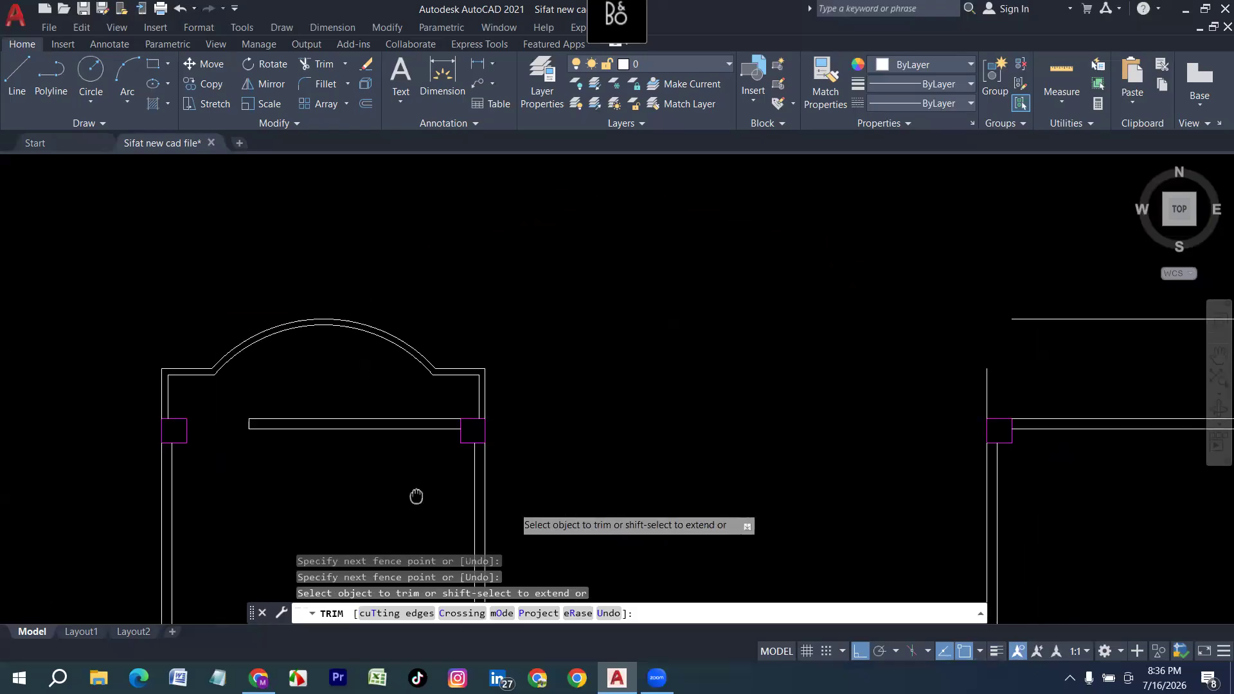
{"action": "key", "text": "Escape"}
Examine the upper extensions and wall openings of the first three layouts and compare them with the unfinished ones.
{"action": "scroll", "coordinate": [360, 446], "scroll_direction": "down", "scroll_amount": 5}
{"action": "scroll", "coordinate": [129, 465], "scroll_direction": "up", "scroll_amount": 2}
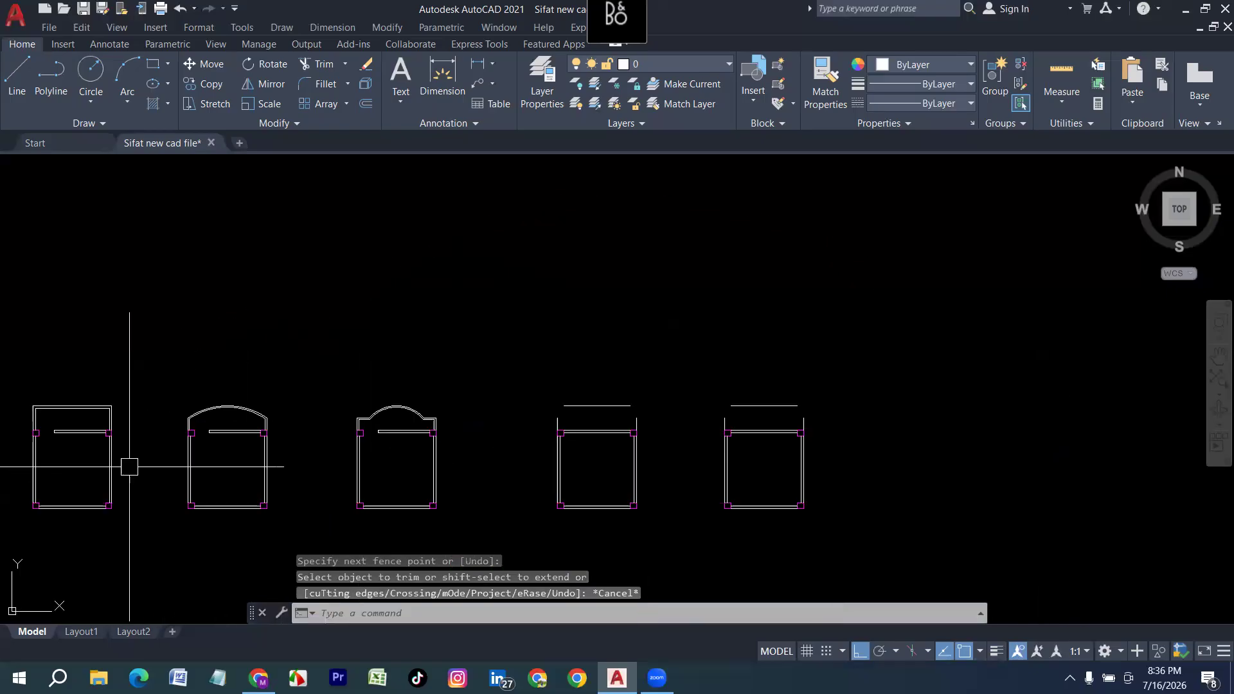
{"action": "middle_click_drag", "start_coordinate": [129, 465], "coordinate": [245, 468]}
{"action": "scroll", "coordinate": [540, 418], "scroll_direction": "up", "scroll_amount": 8}
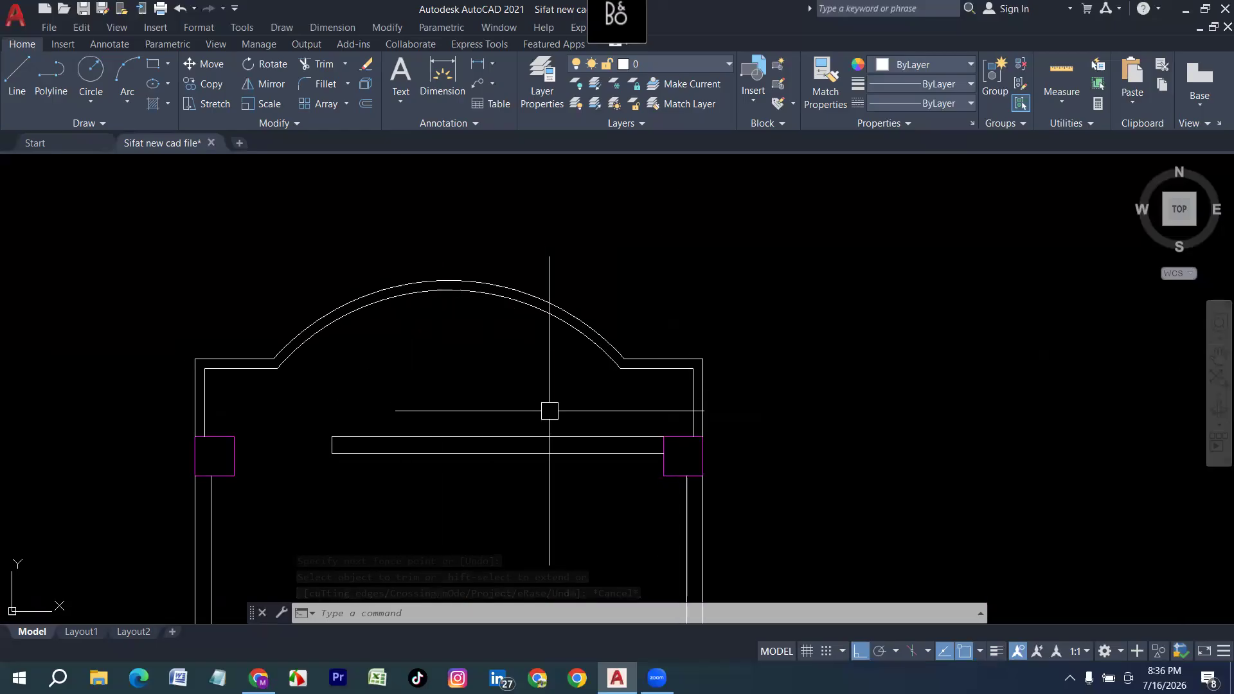
{"action": "scroll", "coordinate": [552, 399], "scroll_direction": "down", "scroll_amount": 4}
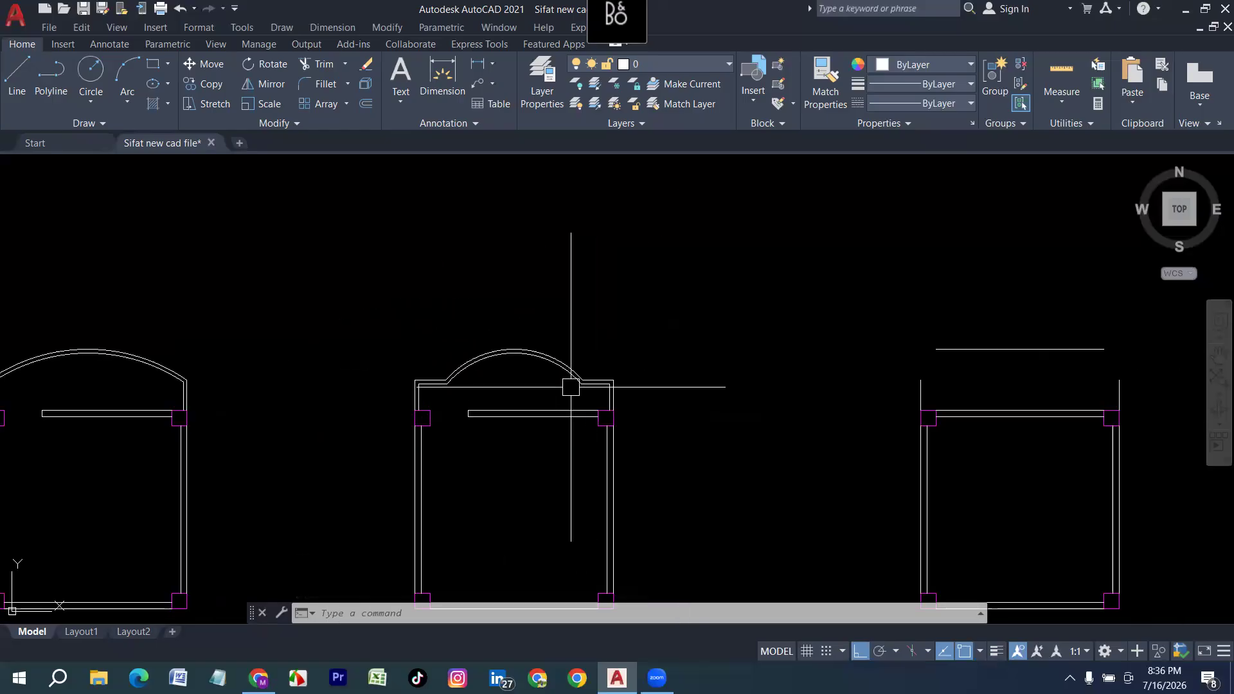
{"action": "scroll", "coordinate": [570, 387], "scroll_direction": "down", "scroll_amount": 4}
{"action": "scroll", "coordinate": [605, 395], "scroll_direction": "up", "scroll_amount": 4}
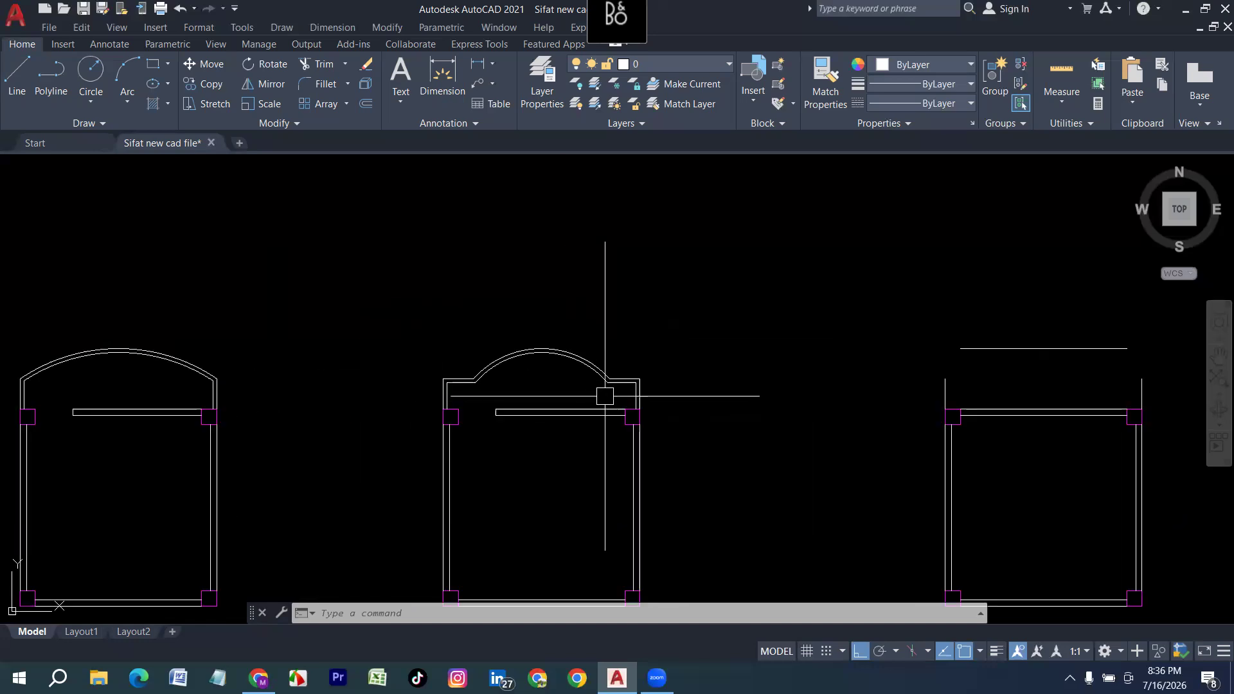
{"action": "scroll", "coordinate": [607, 393], "scroll_direction": "up", "scroll_amount": 2}
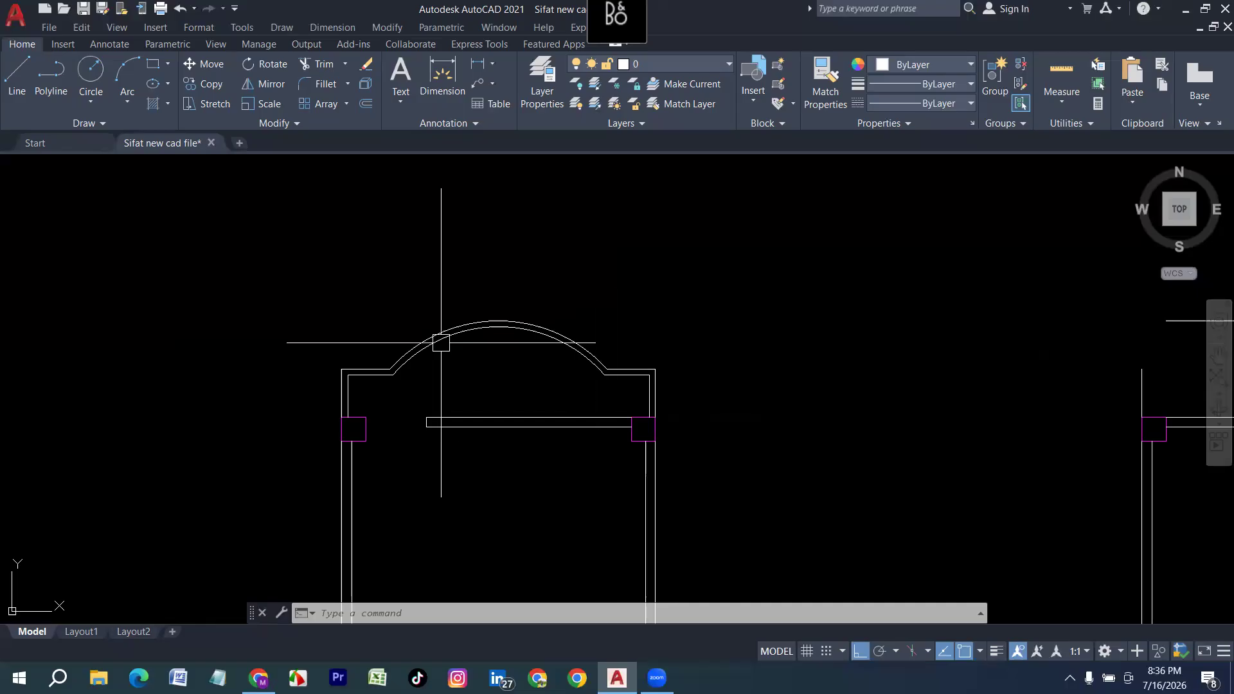
{"action": "scroll", "coordinate": [504, 408], "scroll_direction": "down", "scroll_amount": 3}
{"action": "scroll", "coordinate": [200, 387], "scroll_direction": "up", "scroll_amount": 1}
{"action": "scroll", "coordinate": [201, 387], "scroll_direction": "up", "scroll_amount": 2}
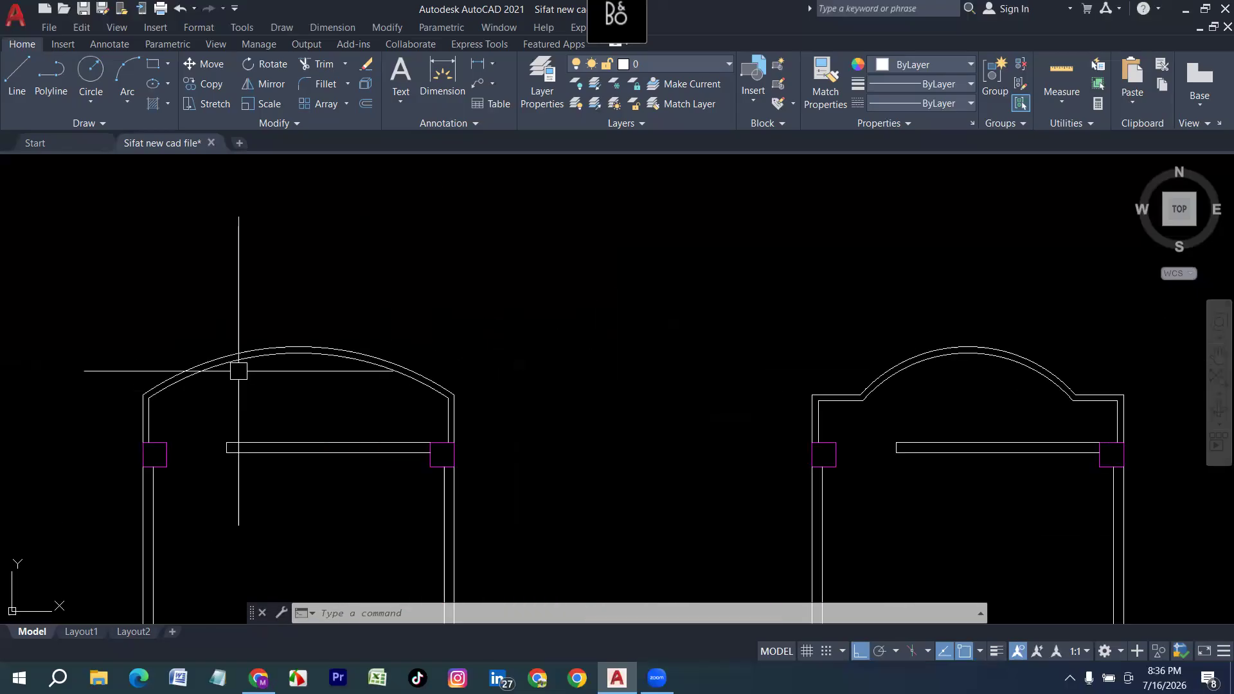
{"action": "scroll", "coordinate": [448, 371], "scroll_direction": "down", "scroll_amount": 4}
{"action": "scroll", "coordinate": [124, 371], "scroll_direction": "up", "scroll_amount": 6}
{"action": "middle_click_drag", "start_coordinate": [88, 364], "coordinate": [261, 407]}
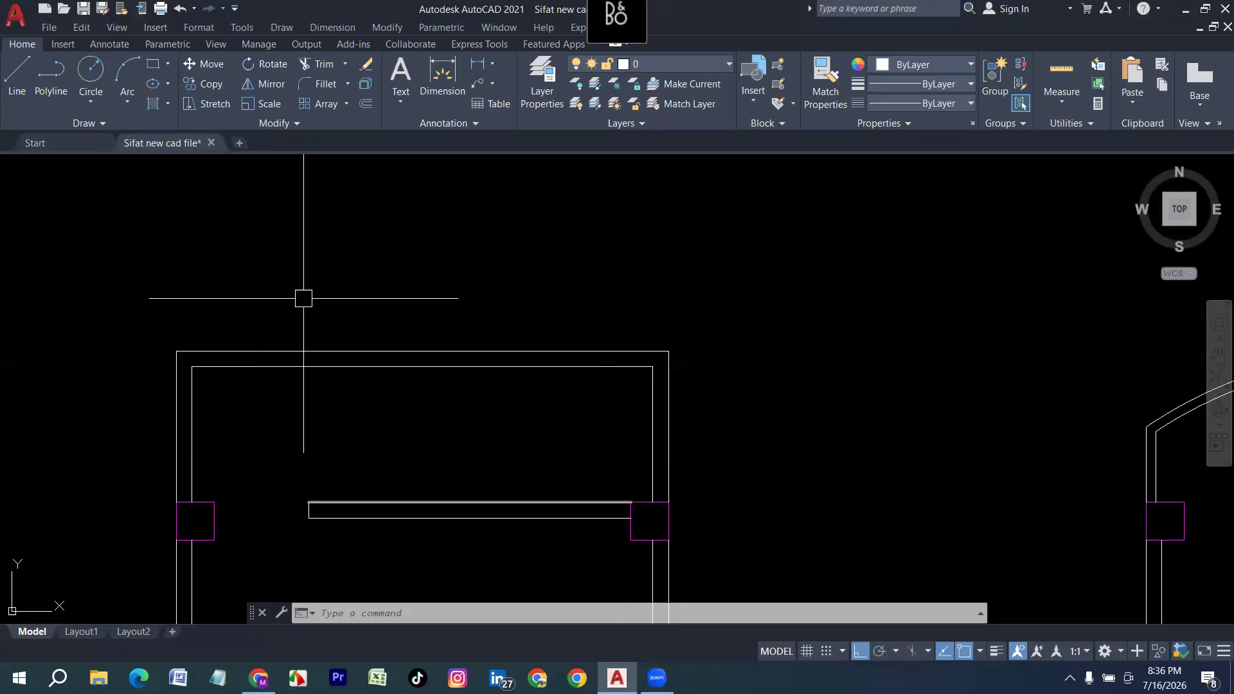
{"action": "scroll", "coordinate": [238, 413], "scroll_direction": "down", "scroll_amount": 2}
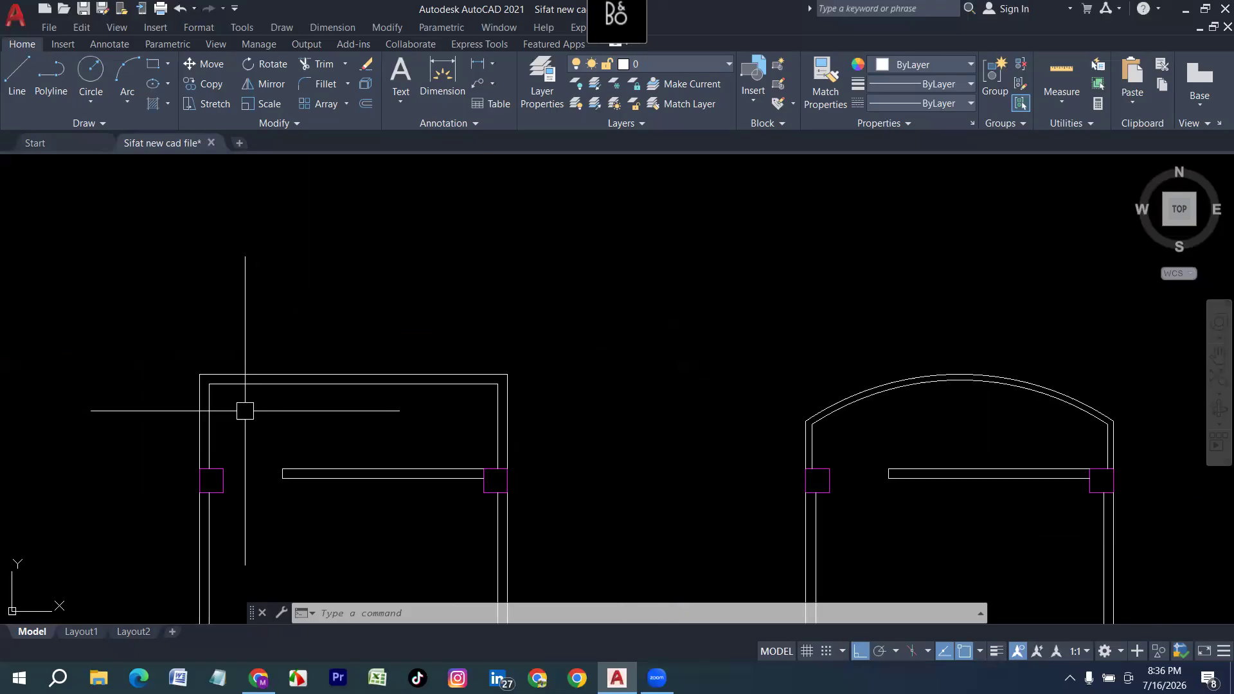
{"action": "scroll", "coordinate": [245, 411], "scroll_direction": "down", "scroll_amount": 3}
{"action": "middle_click_drag", "start_coordinate": [573, 422], "coordinate": [282, 435]}
{"action": "scroll", "coordinate": [427, 405], "scroll_direction": "up", "scroll_amount": 6}
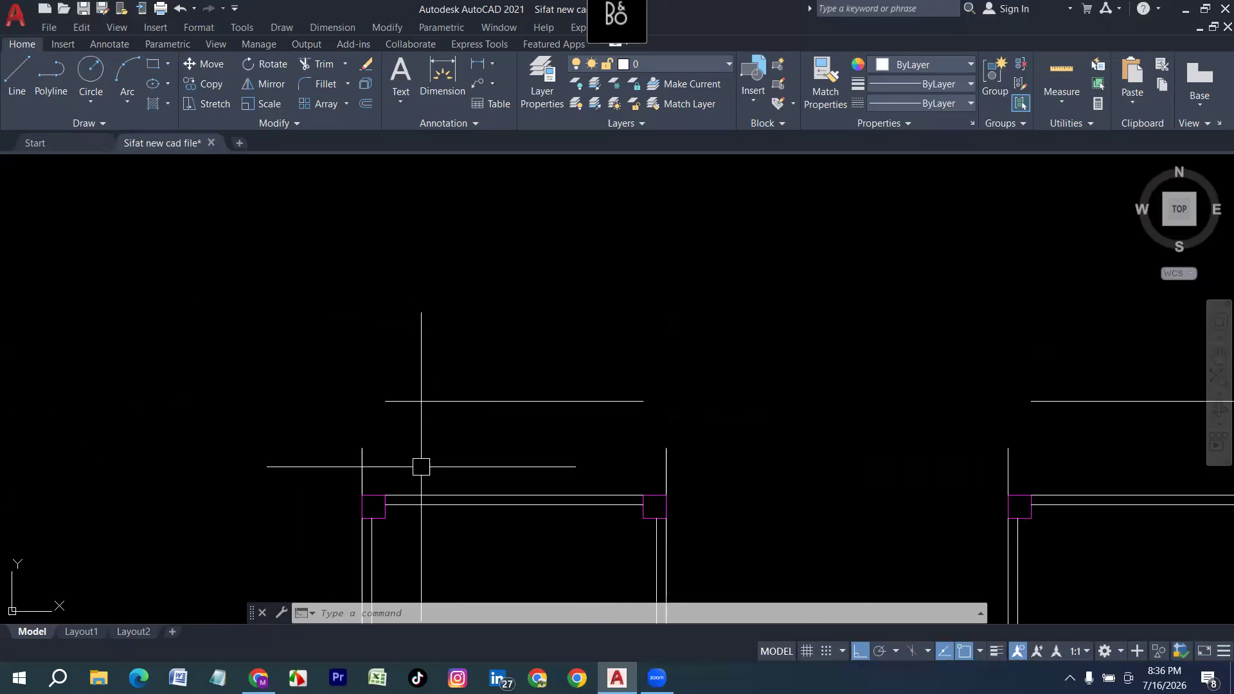
Fillet the fourth layout's left vertical extension line and top horizontal line with a radius of 20".
{"action": "scroll", "coordinate": [431, 418], "scroll_direction": "down", "scroll_amount": 3}
{"action": "scroll", "coordinate": [424, 453], "scroll_direction": "up", "scroll_amount": 3}
{"action": "key", "text": "Escape"}
{"action": "type", "text": "f"}
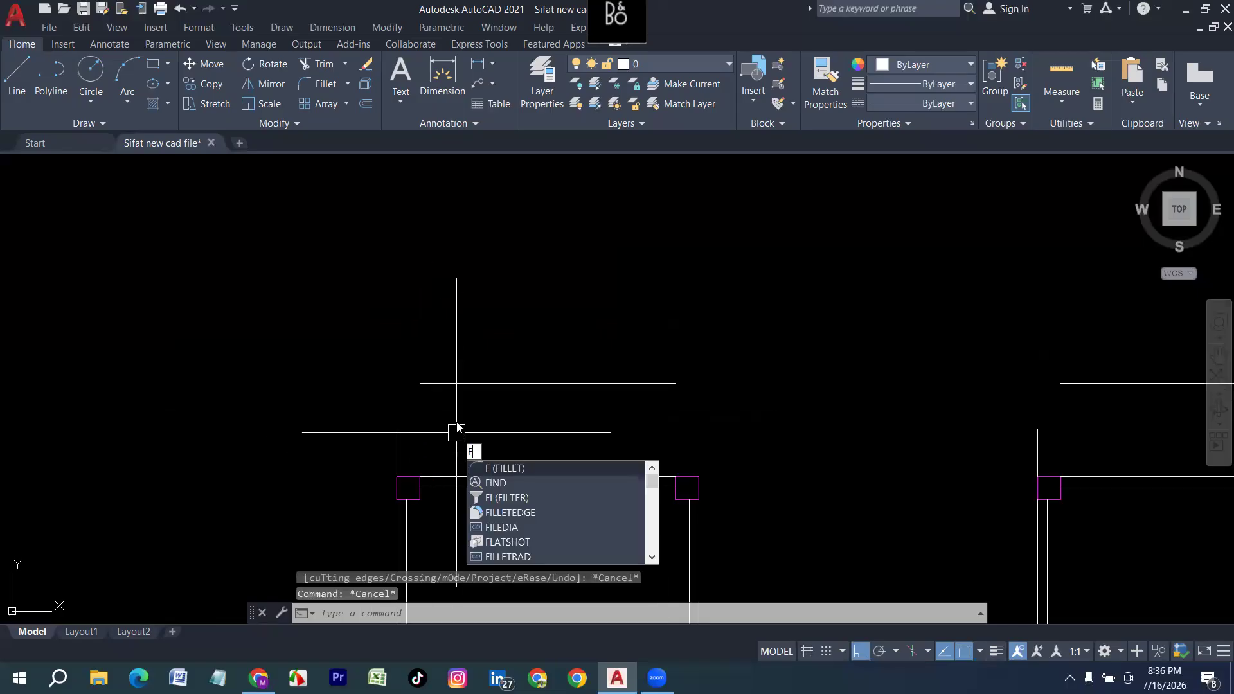
{"action": "key", "text": "Return"}
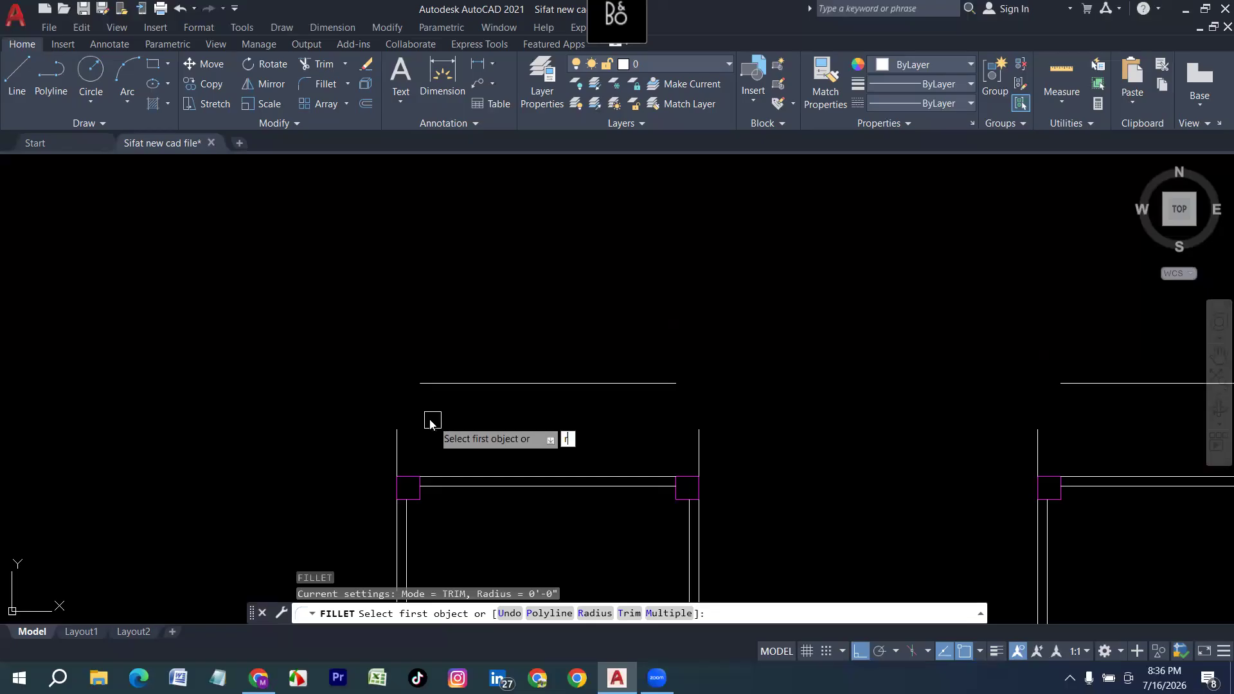
{"action": "type", "text": "r"}
{"action": "key", "text": "Return"}
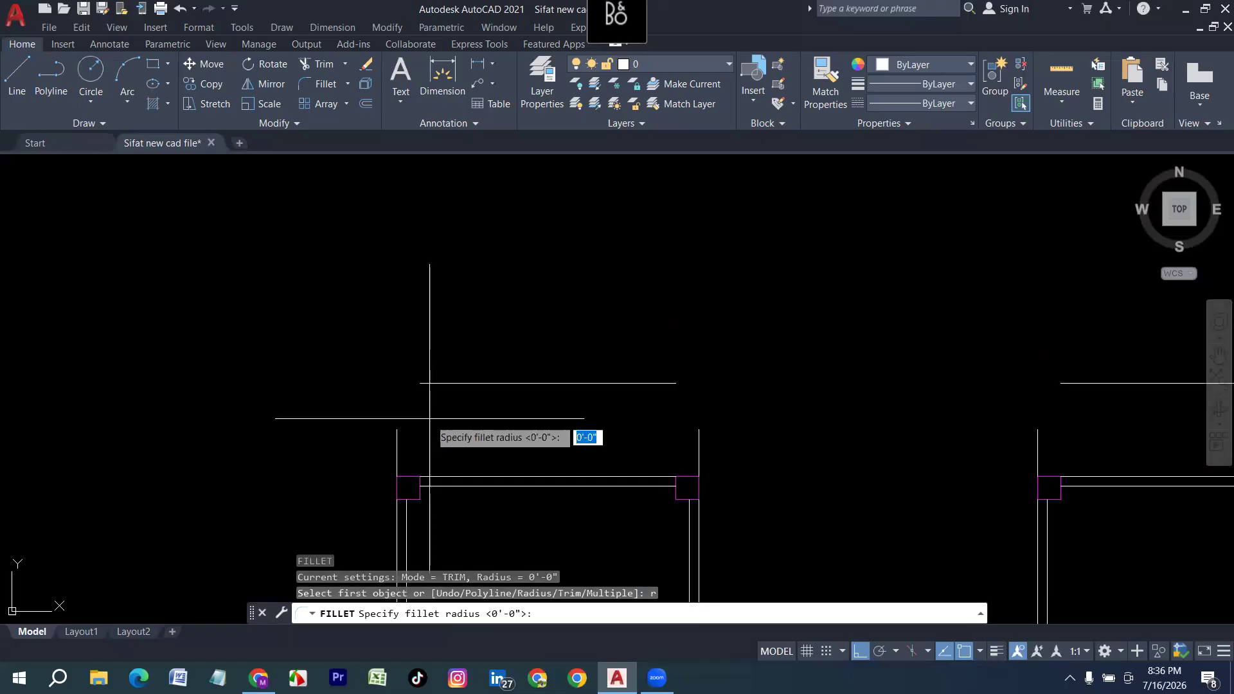
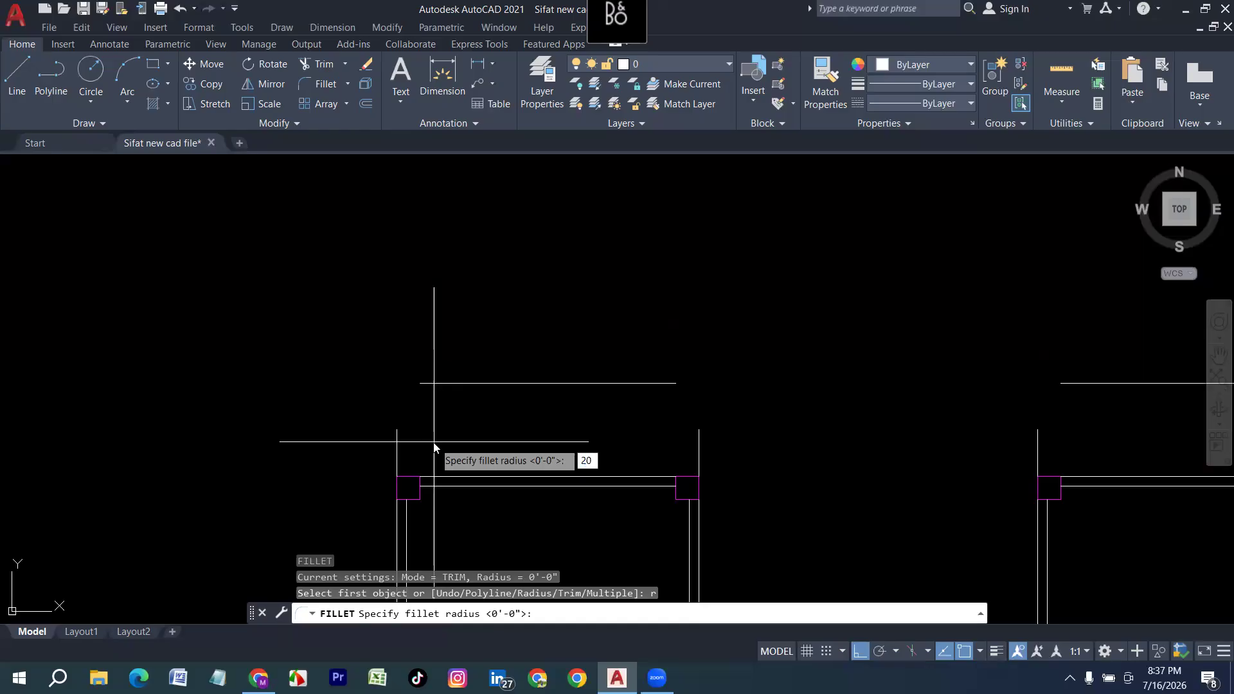
{"action": "key", "text": "Return"}
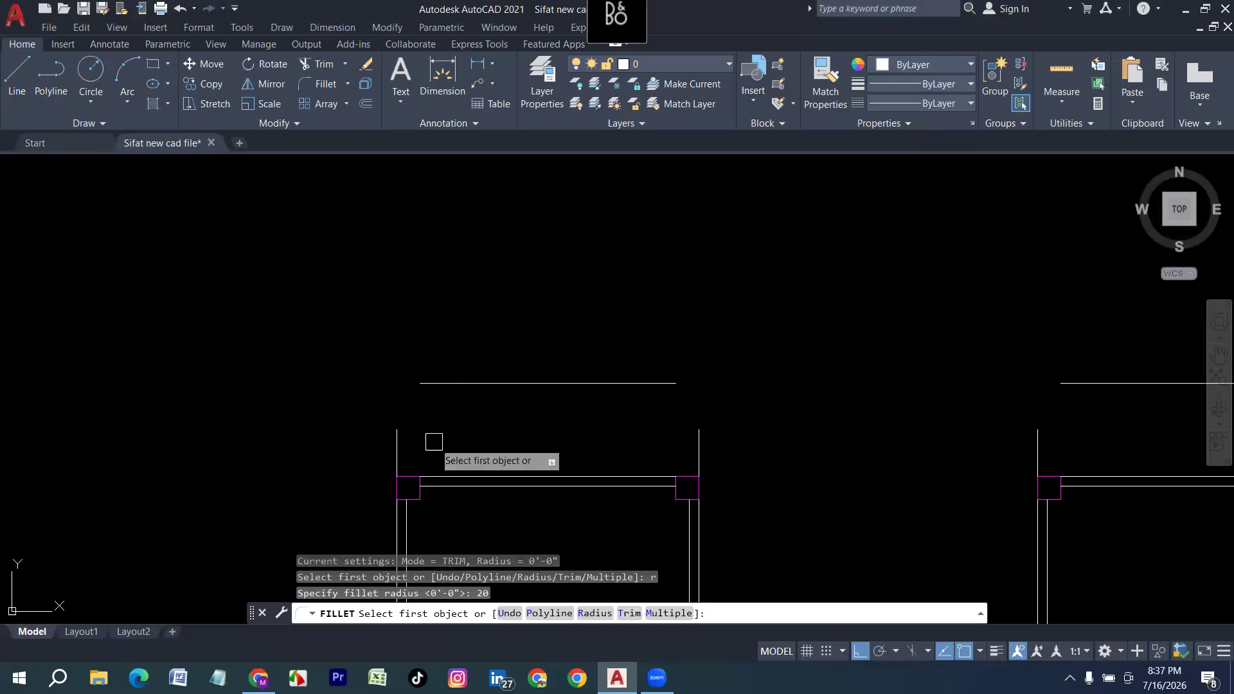
{"action": "left_click", "coordinate": [395, 435]}
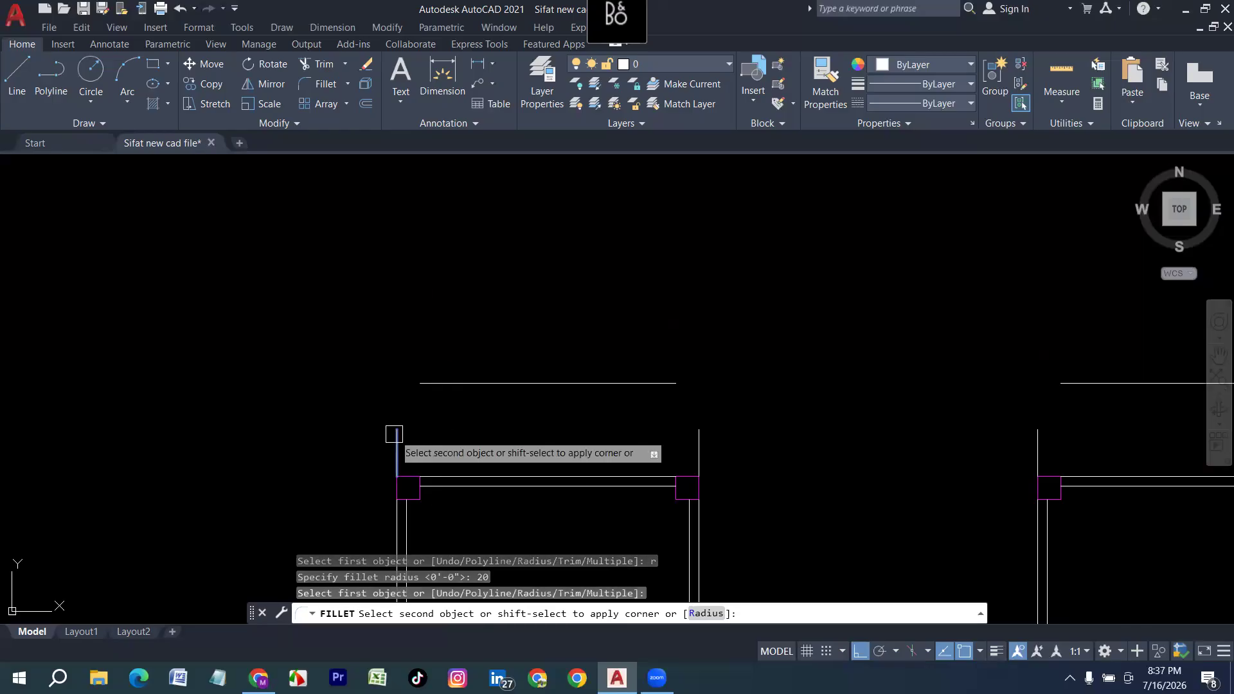
{"action": "left_click", "coordinate": [446, 384]}
{"action": "scroll", "coordinate": [417, 410], "scroll_direction": "up", "scroll_amount": 2}
{"action": "scroll", "coordinate": [446, 389], "scroll_direction": "down", "scroll_amount": 2}
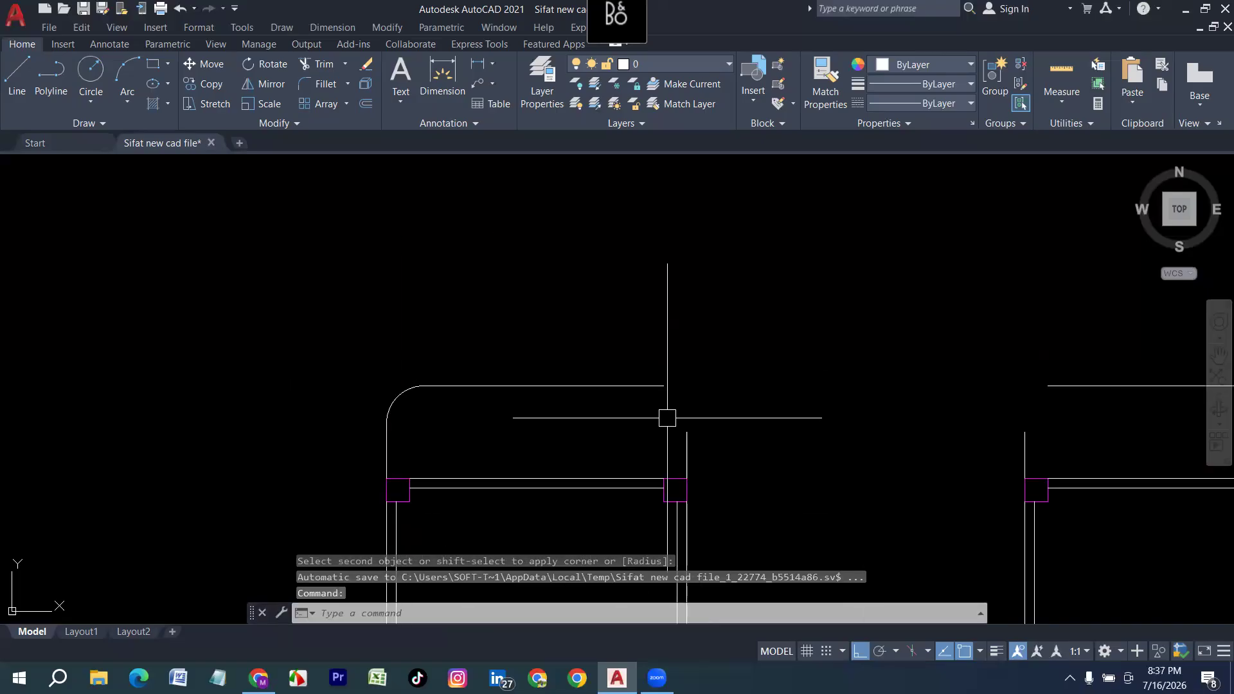
Fillet the fourth layout's right vertical extension line and top horizontal line with the same 20" radius.
{"action": "key", "text": "Return"}
{"action": "left_click", "coordinate": [685, 442]}
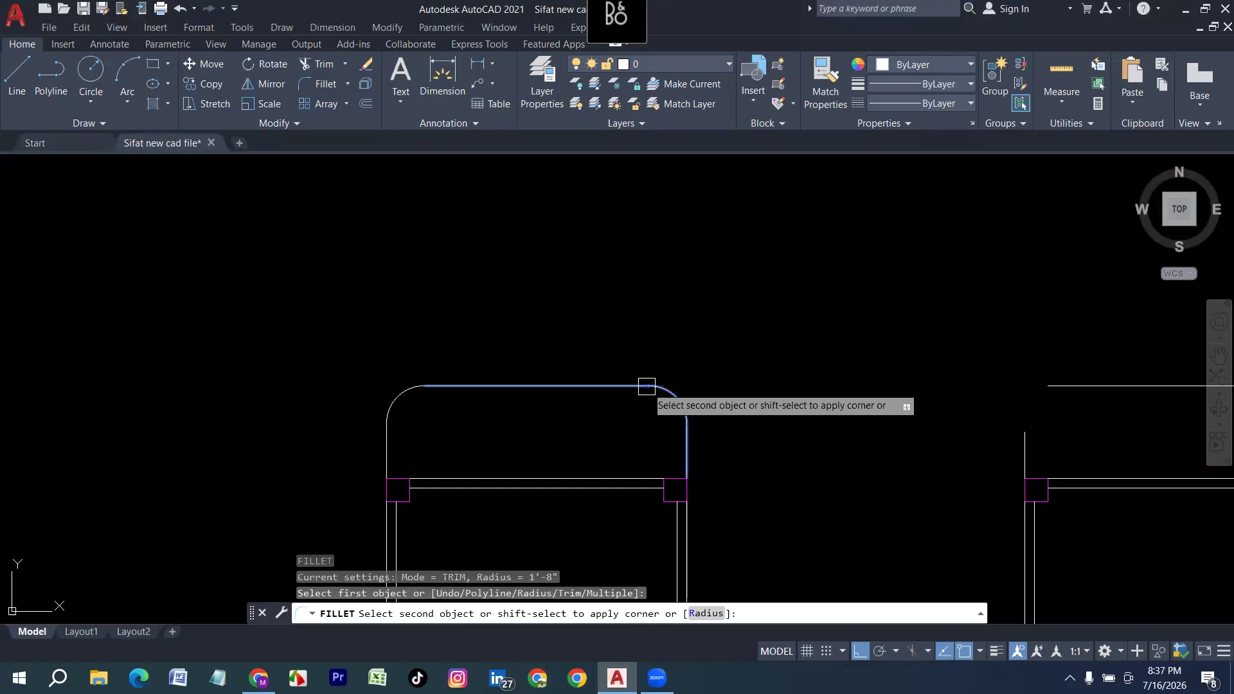
{"action": "left_click", "coordinate": [646, 386]}
{"action": "key", "text": "Escape"}
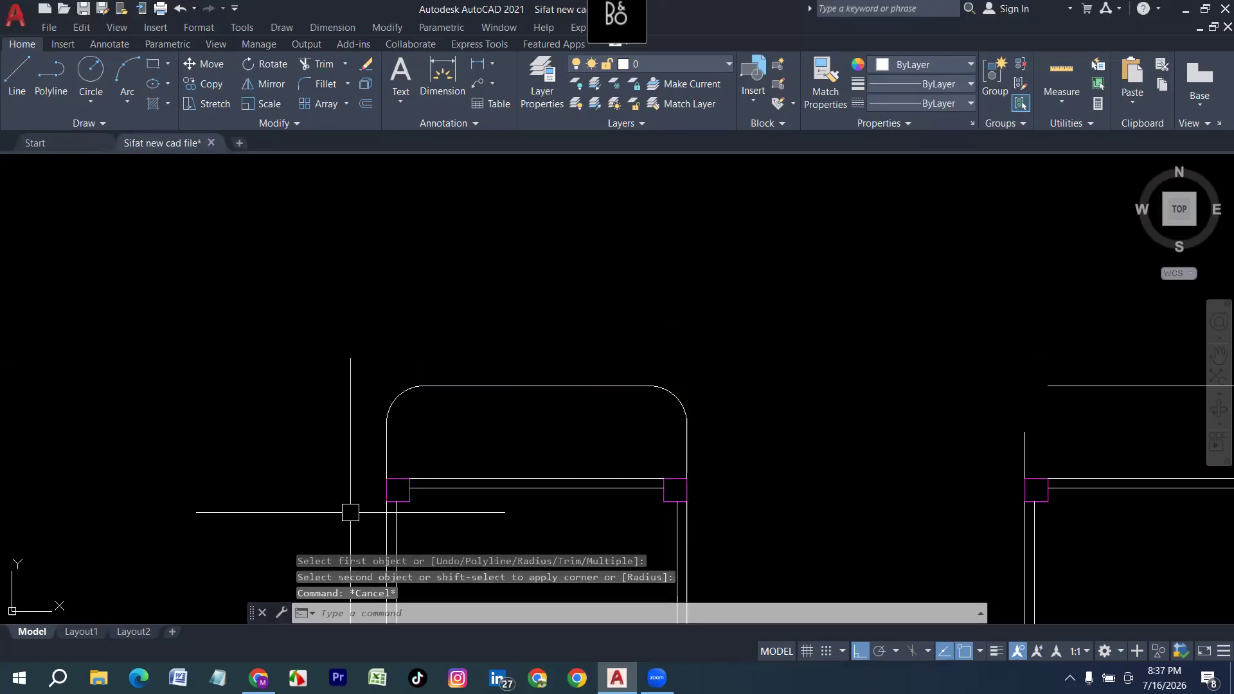
{"action": "type", "text": "o"}
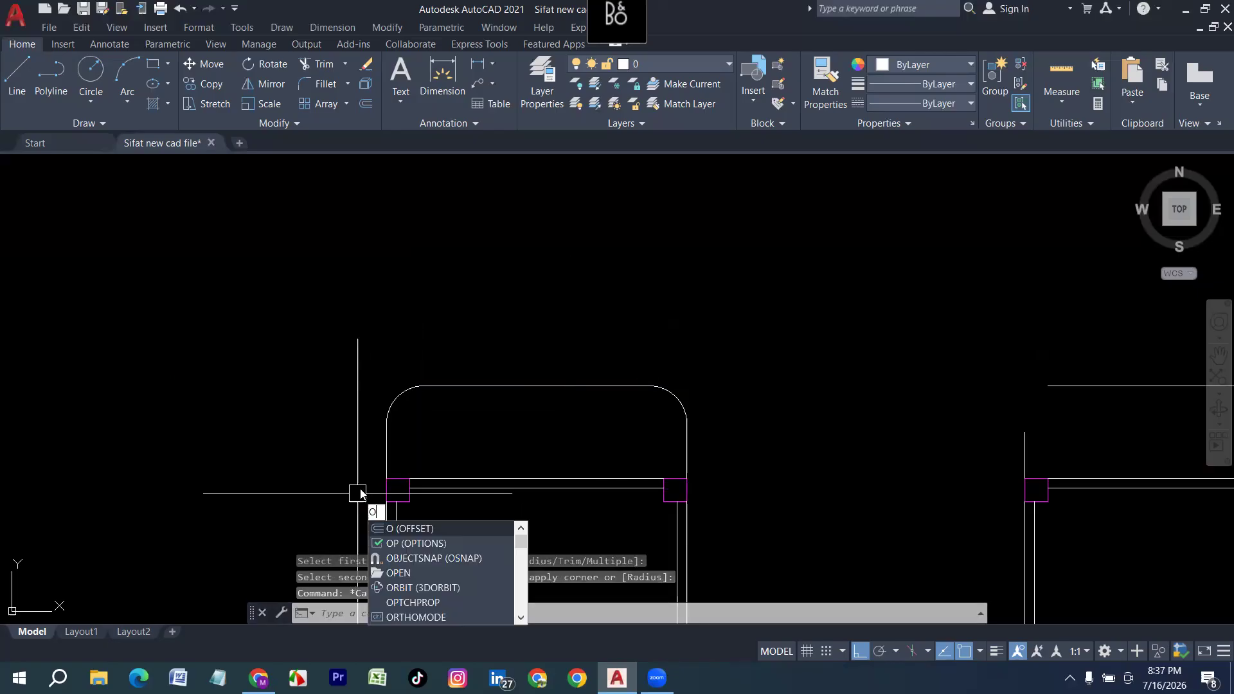
{"action": "key", "text": "Return"}
{"action": "key", "text": "Escape"}
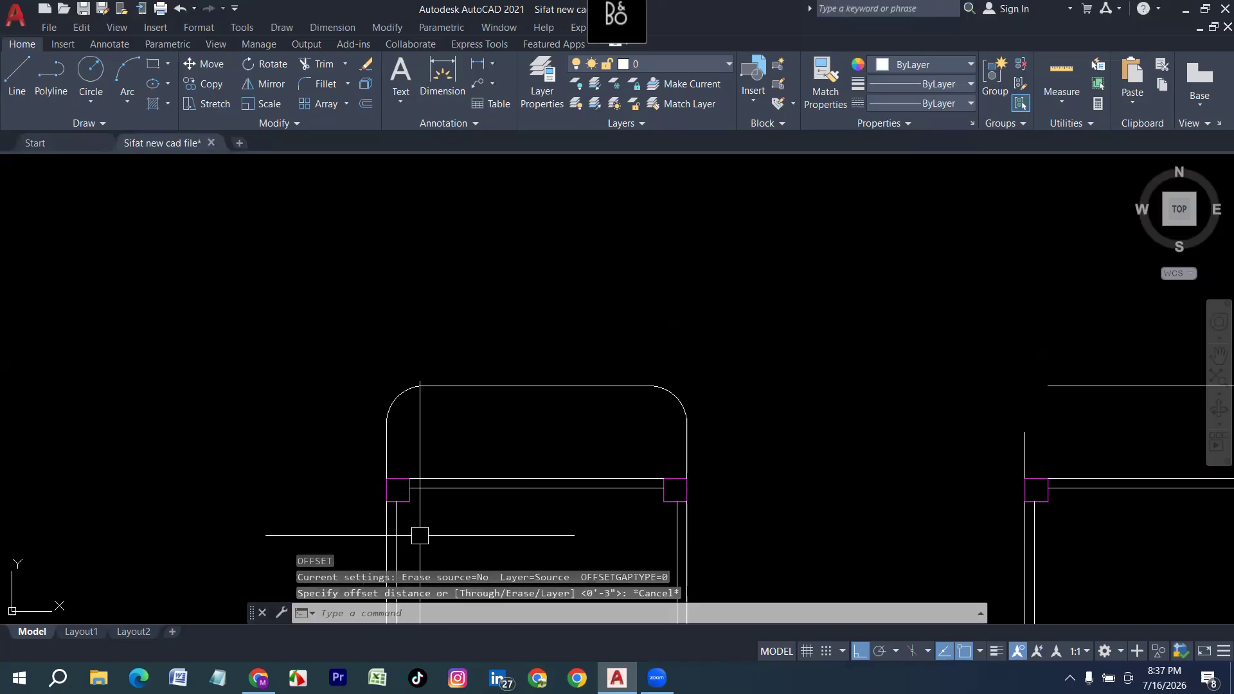
Examine the double-line upper extensions of the earlier layouts against the fourth layout's rounded outline.
{"action": "scroll", "coordinate": [504, 454], "scroll_direction": "down", "scroll_amount": 4}
{"action": "scroll", "coordinate": [296, 464], "scroll_direction": "up", "scroll_amount": 3}
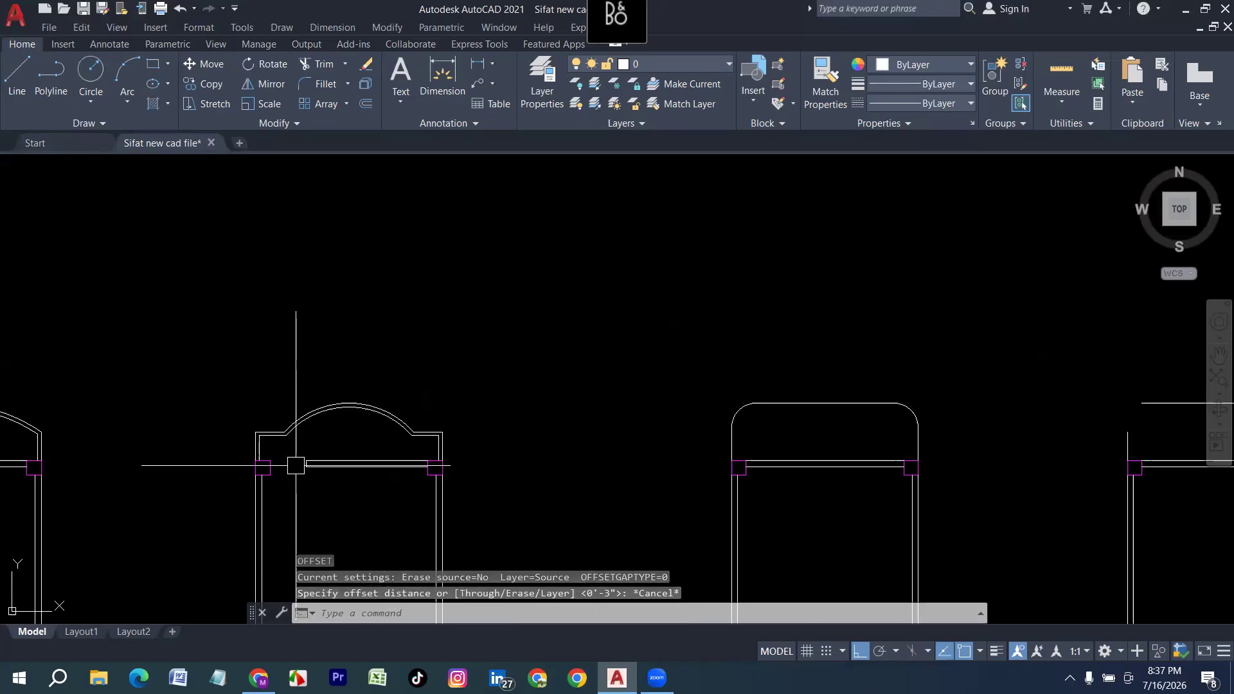
{"action": "scroll", "coordinate": [488, 462], "scroll_direction": "down", "scroll_amount": 4}
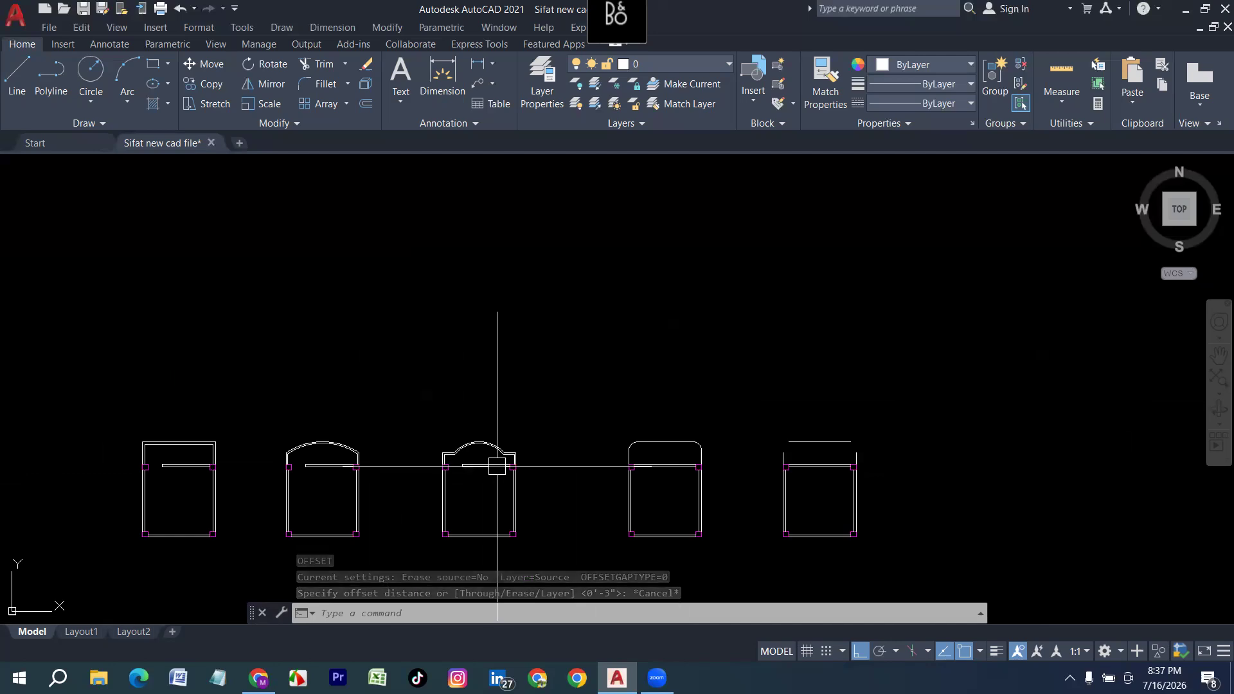
{"action": "scroll", "coordinate": [157, 464], "scroll_direction": "up", "scroll_amount": 2}
{"action": "scroll", "coordinate": [233, 470], "scroll_direction": "up", "scroll_amount": 3}
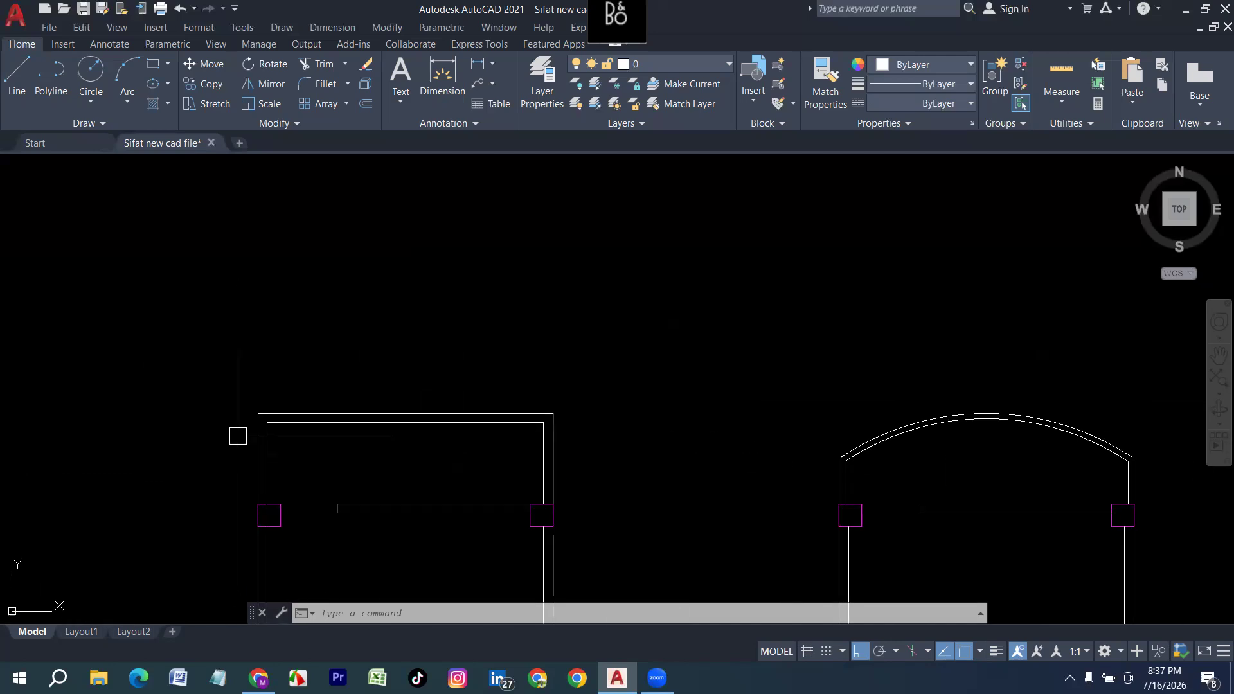
{"action": "middle_click_drag", "start_coordinate": [618, 466], "coordinate": [260, 462]}
{"action": "scroll", "coordinate": [259, 461], "scroll_direction": "up", "scroll_amount": 1}
{"action": "scroll", "coordinate": [257, 461], "scroll_direction": "down", "scroll_amount": 2}
{"action": "middle_click_drag", "start_coordinate": [726, 513], "coordinate": [281, 512]}
{"action": "middle_click_drag", "start_coordinate": [752, 518], "coordinate": [446, 516]}
{"action": "scroll", "coordinate": [596, 446], "scroll_direction": "up", "scroll_amount": 2}
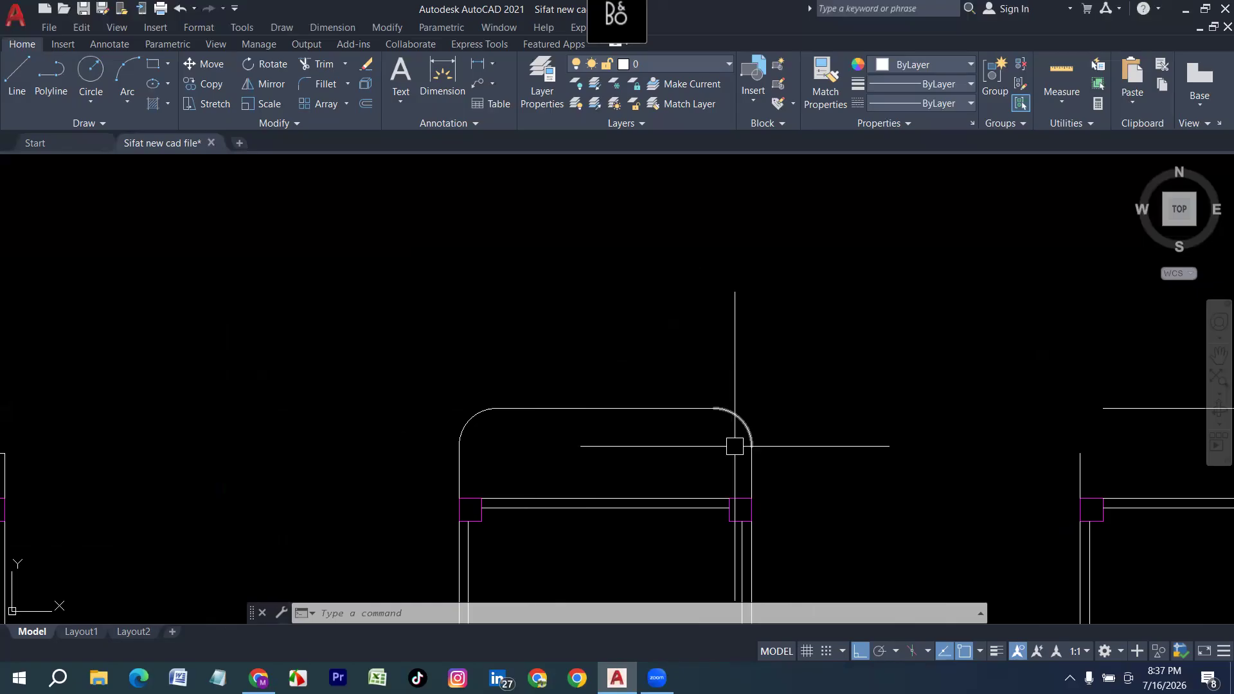
{"action": "middle_click_drag", "start_coordinate": [674, 471], "coordinate": [406, 461]}
Join the fourth layout's two vertical lines, two corner arcs and top line into one polyline.
{"action": "key", "text": "Escape"}
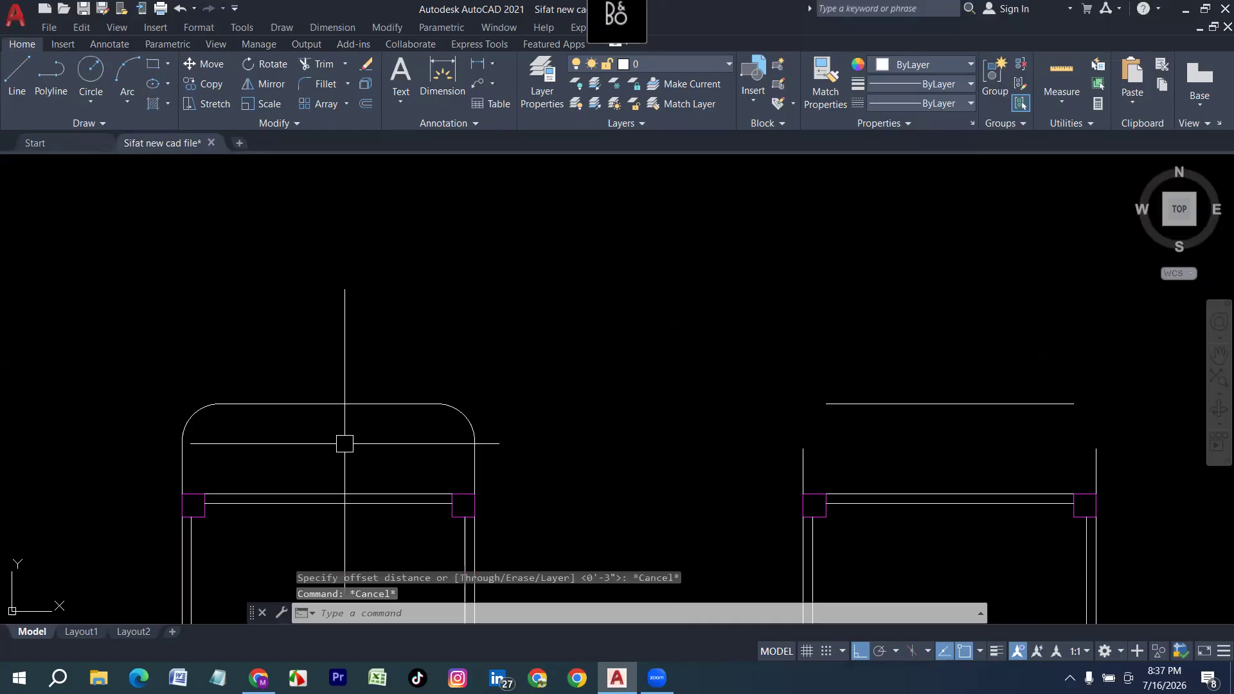
{"action": "left_click", "coordinate": [532, 461]}
{"action": "left_click", "coordinate": [219, 403]}
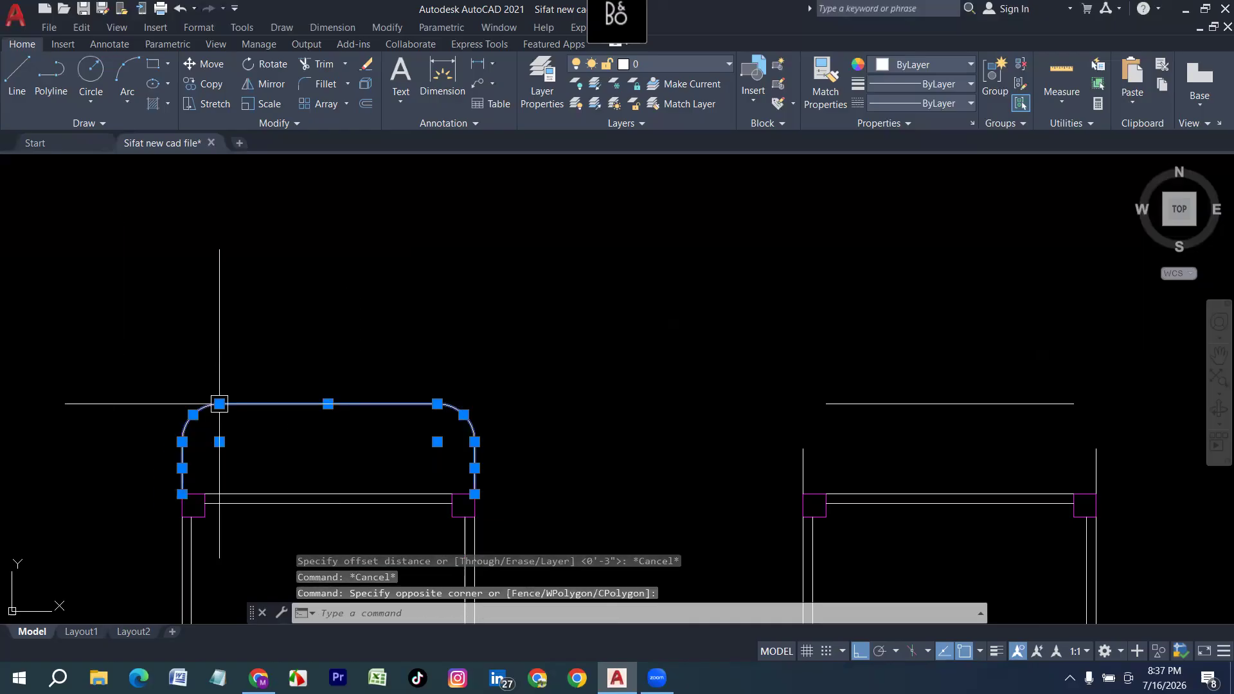
{"action": "key", "text": "Return"}
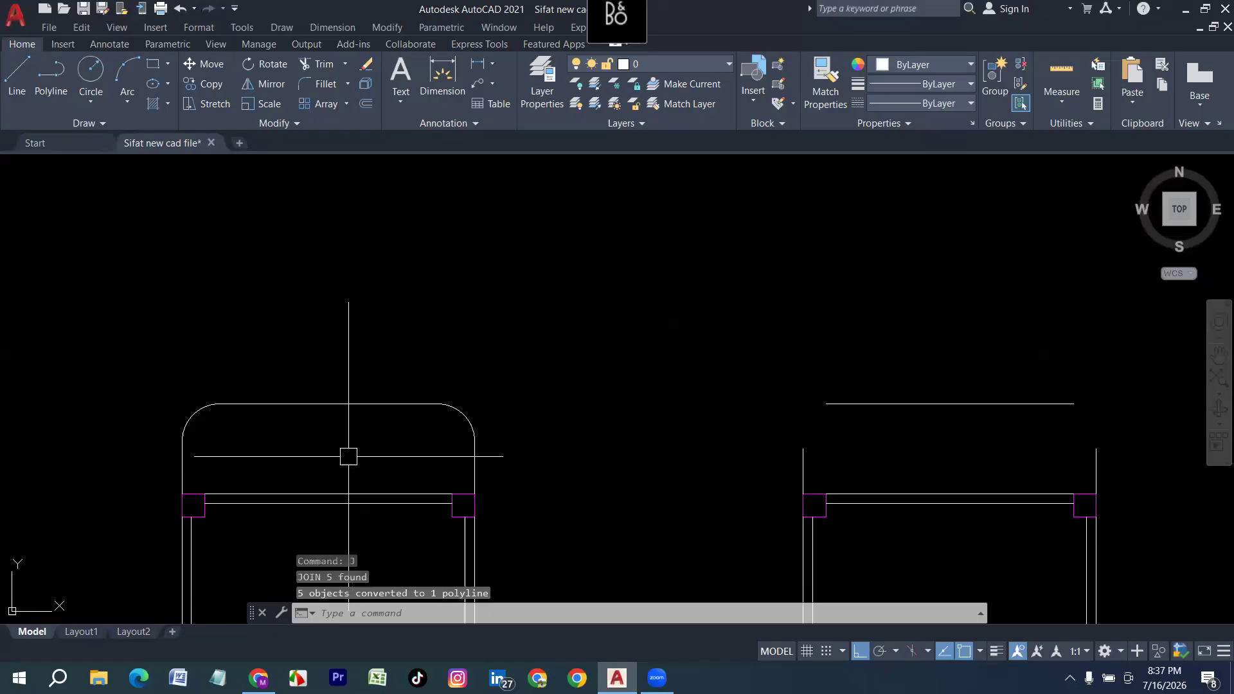
Offset the fourth layout's rounded upper outline inward by 5" to form a double-line wall.
{"action": "type", "text": "o"}
{"action": "key", "text": "Return"}
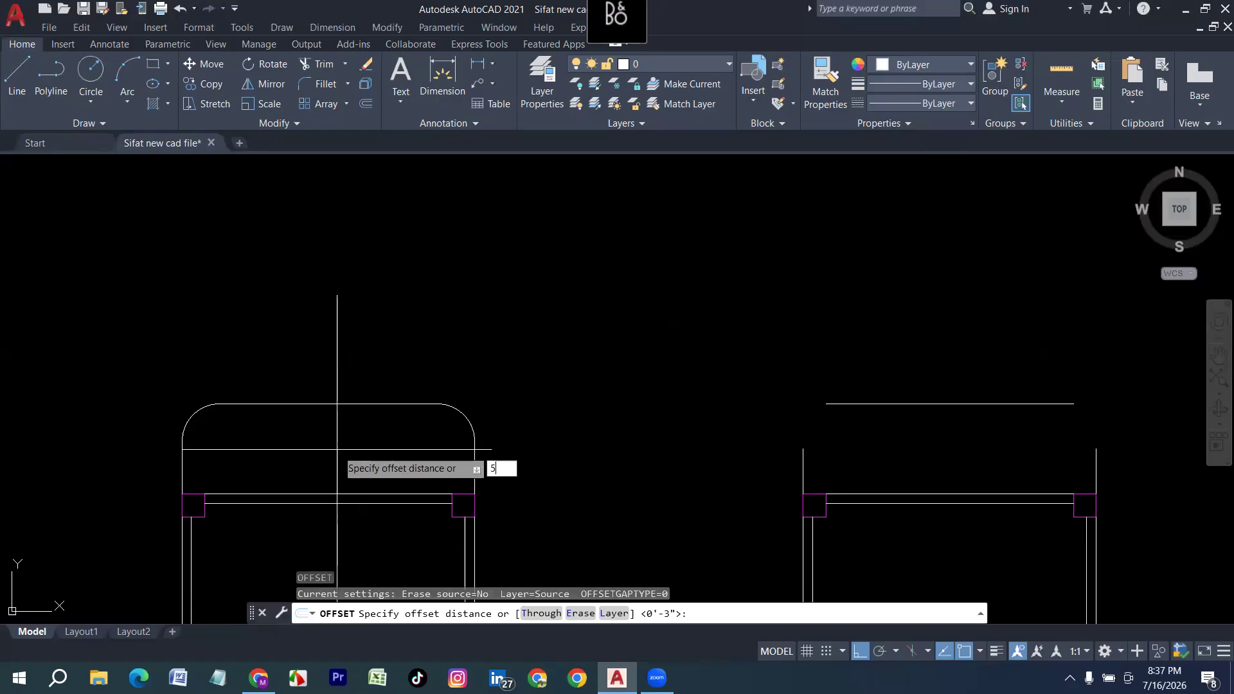
{"action": "key", "text": "Return"}
{"action": "left_click", "coordinate": [325, 405]}
{"action": "left_click", "coordinate": [476, 377]}
{"action": "scroll", "coordinate": [463, 393], "scroll_direction": "down", "scroll_amount": 2}
{"action": "scroll", "coordinate": [463, 393], "scroll_direction": "down", "scroll_amount": 4}
{"action": "scroll", "coordinate": [385, 418], "scroll_direction": "up", "scroll_amount": 8}
{"action": "key", "text": "Escape"}
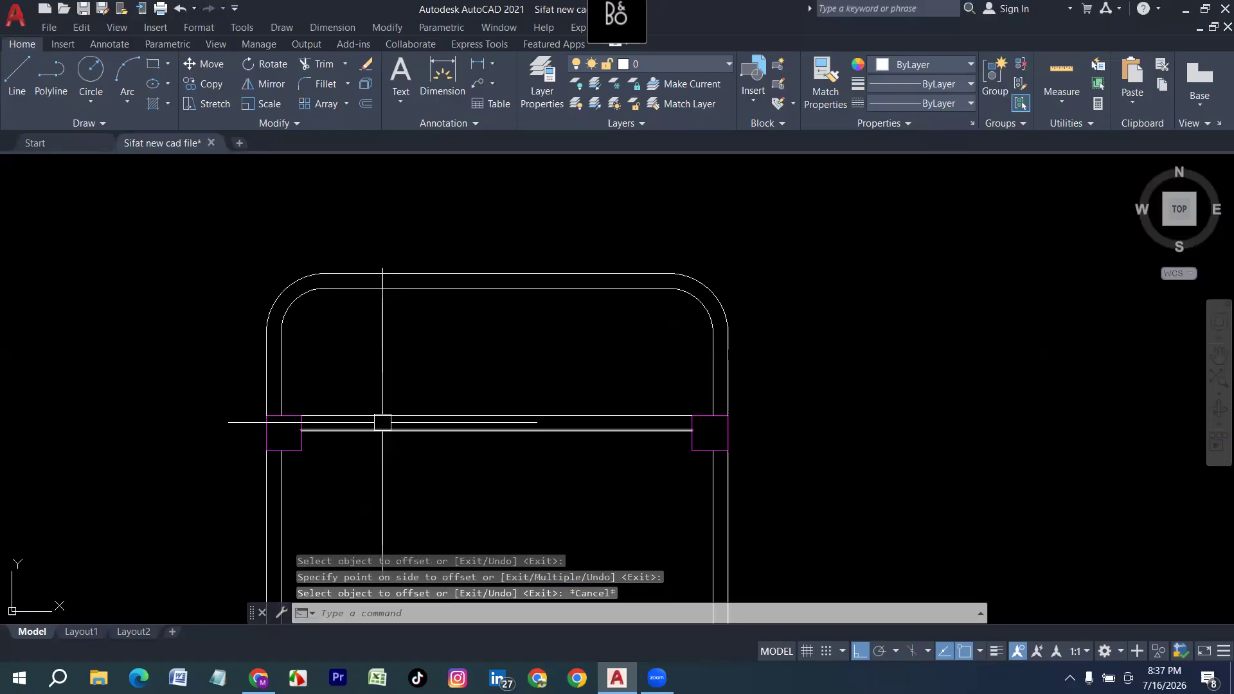
{"action": "type", "text": "l"}
{"action": "key", "text": "Return"}
{"action": "scroll", "coordinate": [344, 429], "scroll_direction": "up", "scroll_amount": 2}
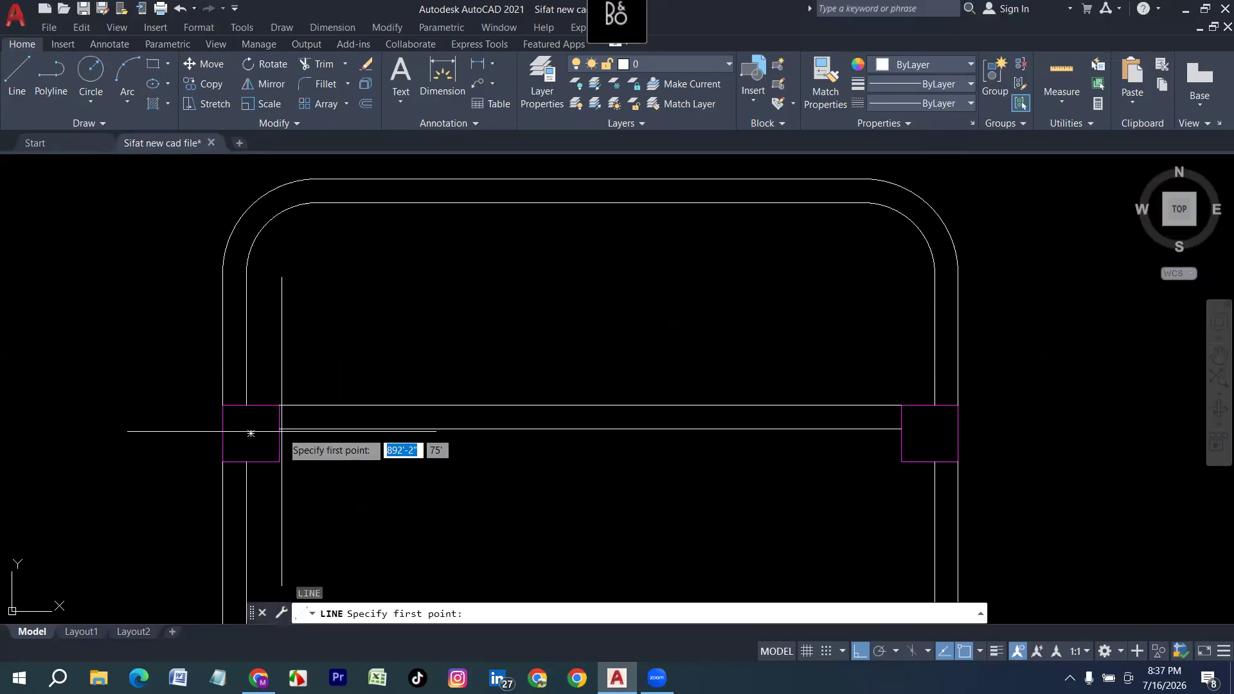
{"action": "left_click", "coordinate": [278, 430]}
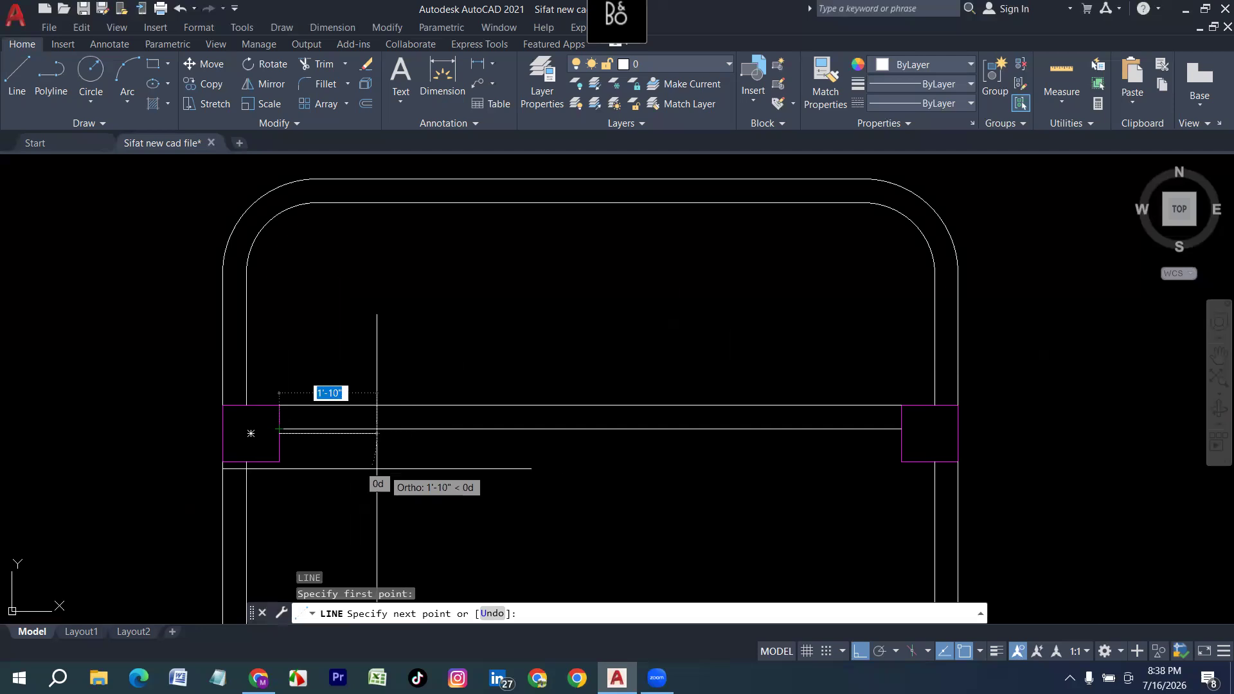
{"action": "key", "text": "Escape"}
Draw a line 2'6" from the fourth layout's upper-left column along the upper wall's inner line, continuing up across the wall.
{"action": "key", "text": "Return"}
{"action": "left_click", "coordinate": [280, 428]}
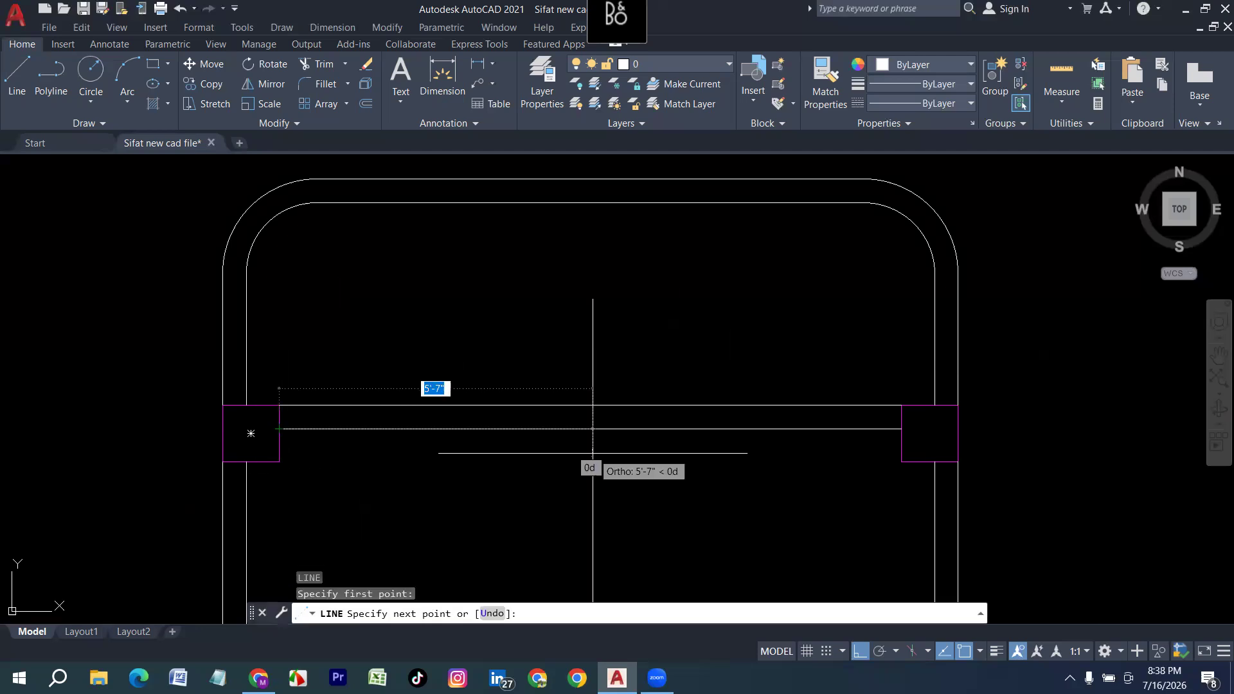
{"action": "type", "text": "2'6"}
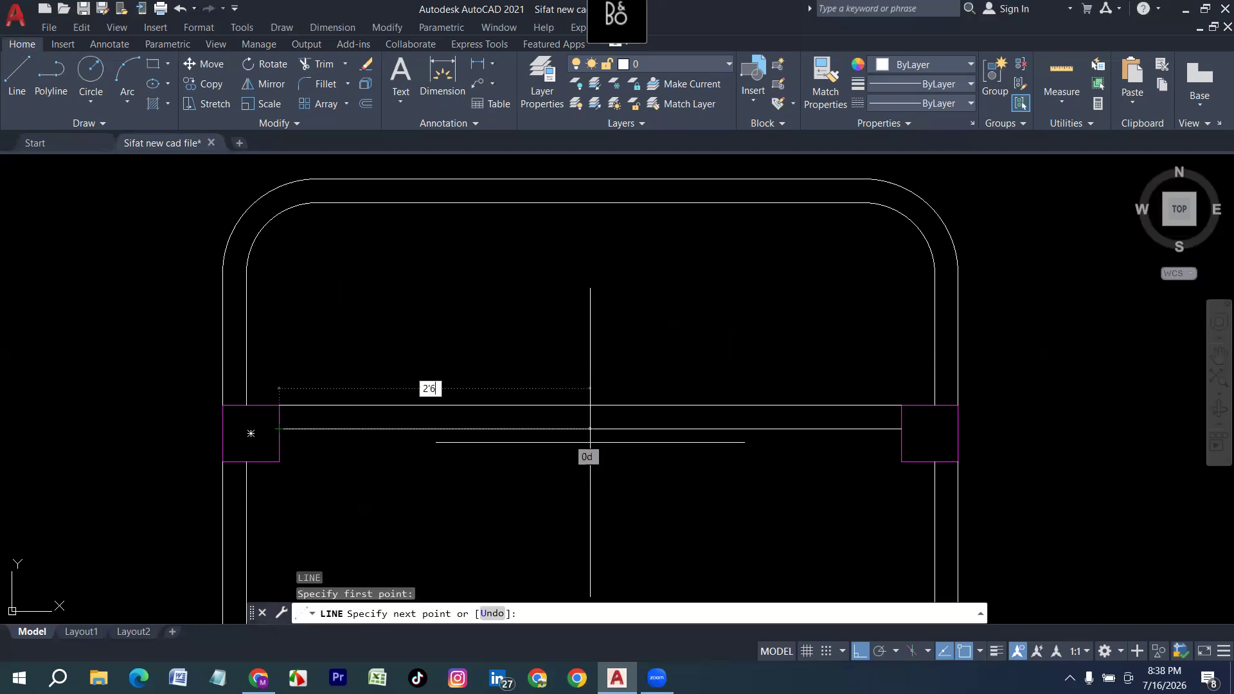
{"action": "key", "text": "Return"}
{"action": "left_click", "coordinate": [440, 348]}
{"action": "key", "text": "Return"}
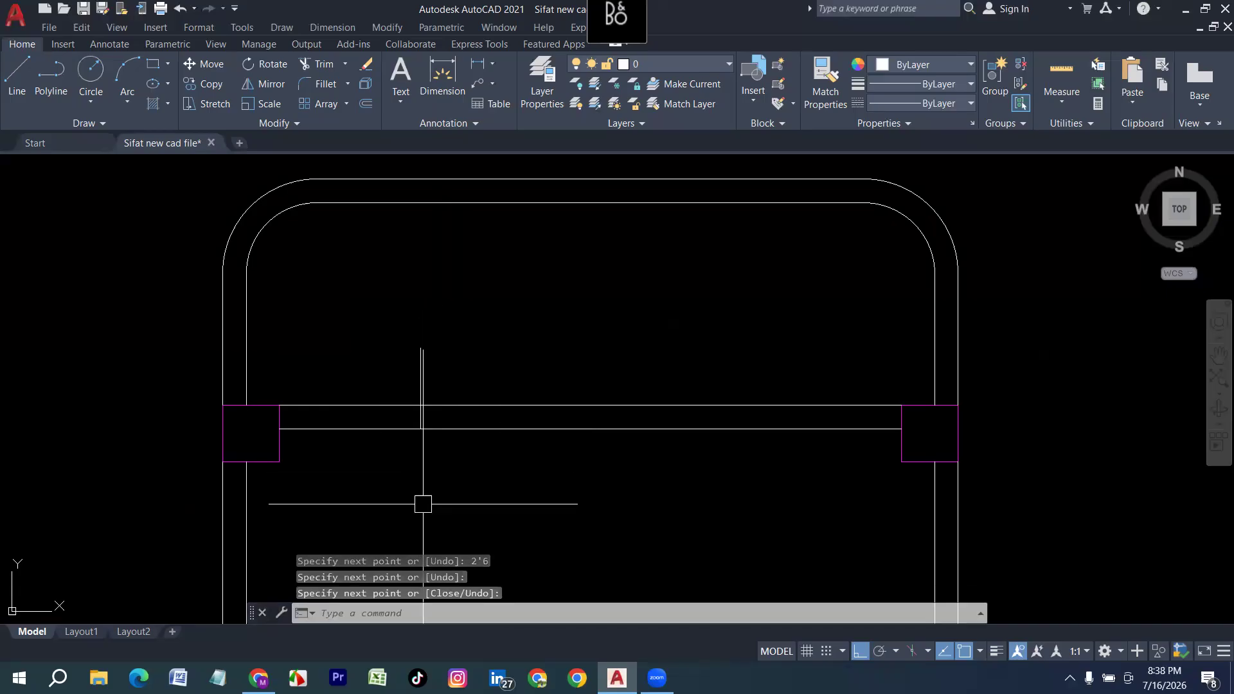
Trim the fourth layout's upper wall between the left column and the marker line, including the marker's excess, to form the 2'6" opening.
{"action": "key", "text": "Return"}
{"action": "left_click", "coordinate": [388, 428]}
{"action": "left_click", "coordinate": [378, 480]}
{"action": "left_click", "coordinate": [370, 367]}
{"action": "left_click", "coordinate": [372, 369]}
{"action": "left_click", "coordinate": [450, 363]}
{"action": "key", "text": "Return"}
{"action": "scroll", "coordinate": [251, 398], "scroll_direction": "down", "scroll_amount": 5}
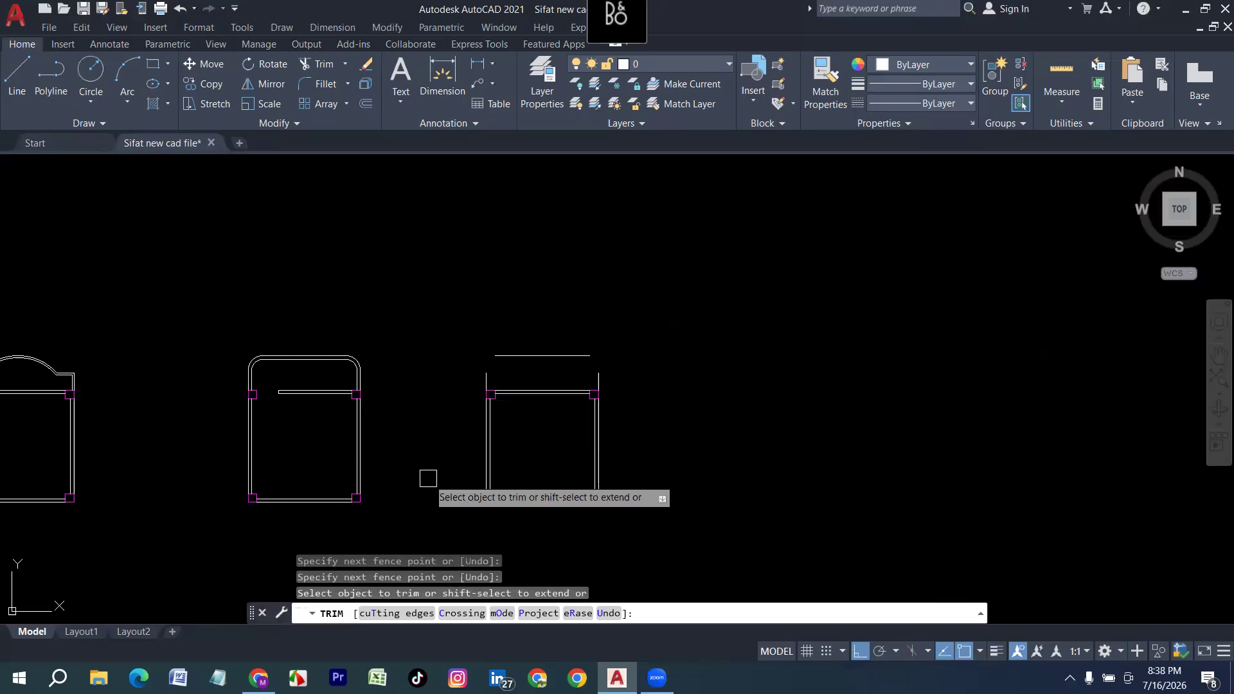
{"action": "middle_click_drag", "start_coordinate": [427, 477], "coordinate": [498, 482]}
{"action": "scroll", "coordinate": [703, 416], "scroll_direction": "up", "scroll_amount": 2}
{"action": "key", "text": "Escape"}
{"action": "scroll", "coordinate": [702, 417], "scroll_direction": "down", "scroll_amount": 2}
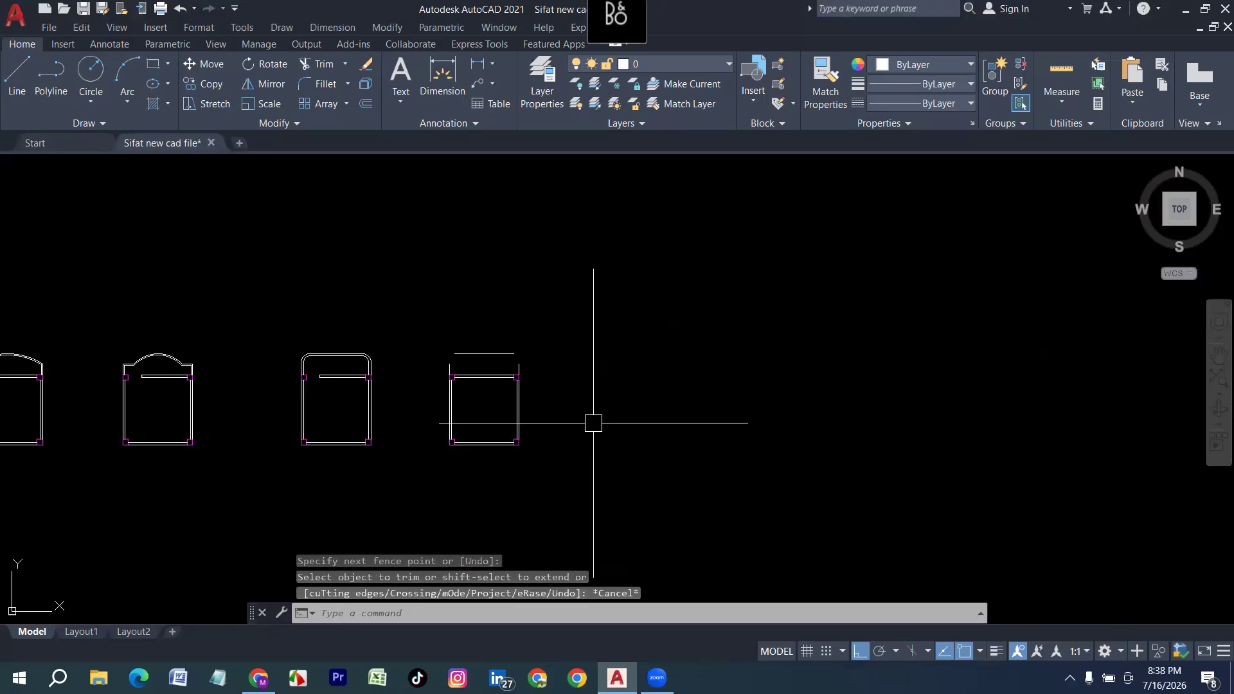
Copy the whole fifth layout twice to its right, evenly spaced in the same row.
{"action": "left_click", "coordinate": [584, 469]}
{"action": "left_click", "coordinate": [416, 343]}
{"action": "type", "text": "cond p"}
{"action": "key", "text": "Return"}
{"action": "left_click", "coordinate": [446, 424]}
{"action": "middle_click_drag", "start_coordinate": [683, 446], "coordinate": [346, 443]}
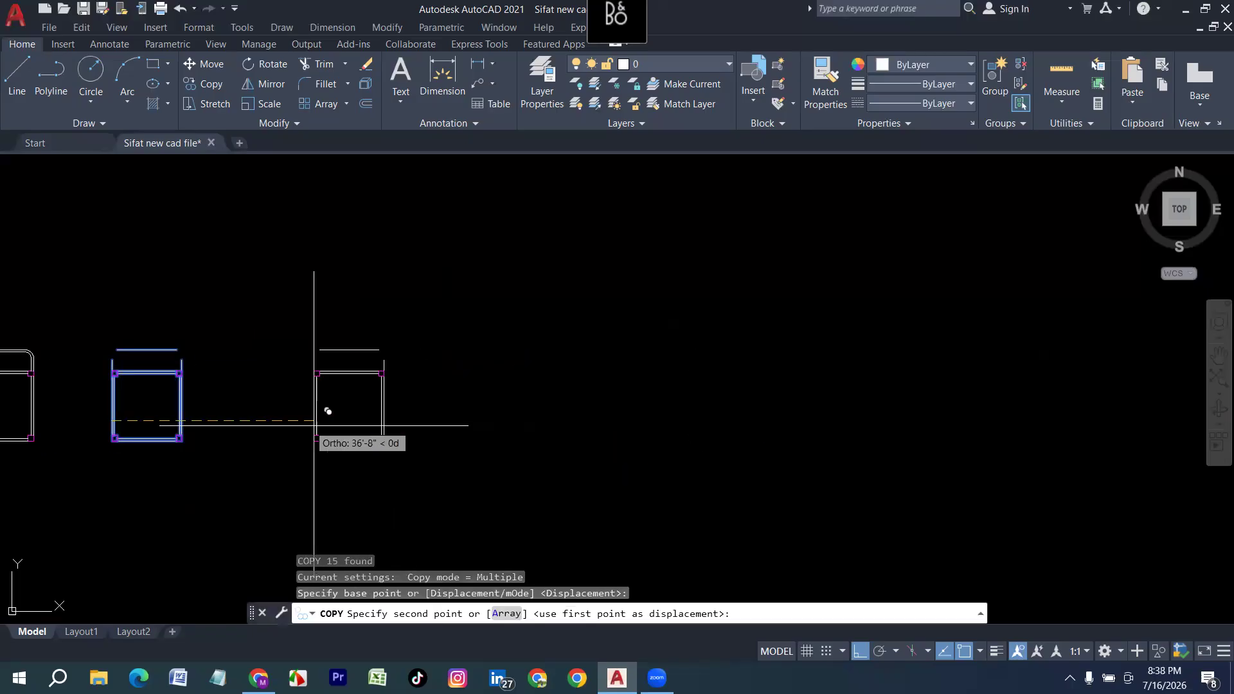
{"action": "left_click", "coordinate": [299, 424]}
{"action": "left_click", "coordinate": [487, 424]}
{"action": "key", "text": "Escape"}
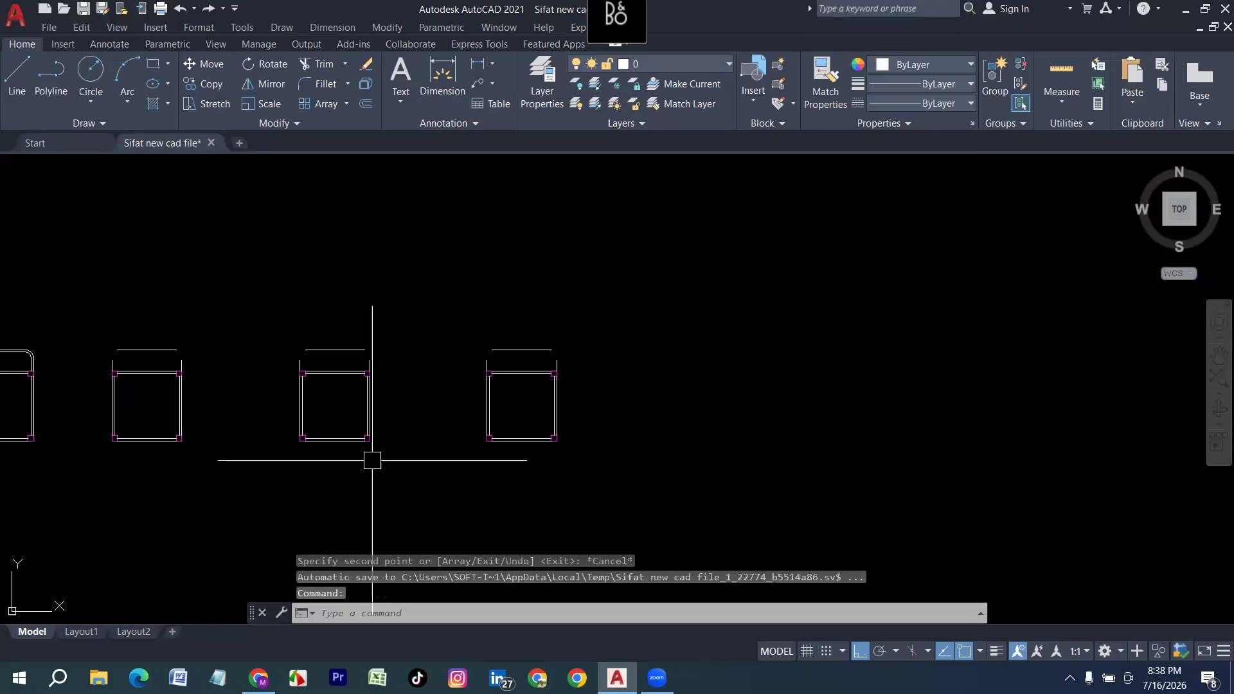
Try a 1'-8" radius fillet between the sixth layout's left extension line and top horizontal line, and undo it.
{"action": "scroll", "coordinate": [314, 380], "scroll_direction": "up", "scroll_amount": 5}
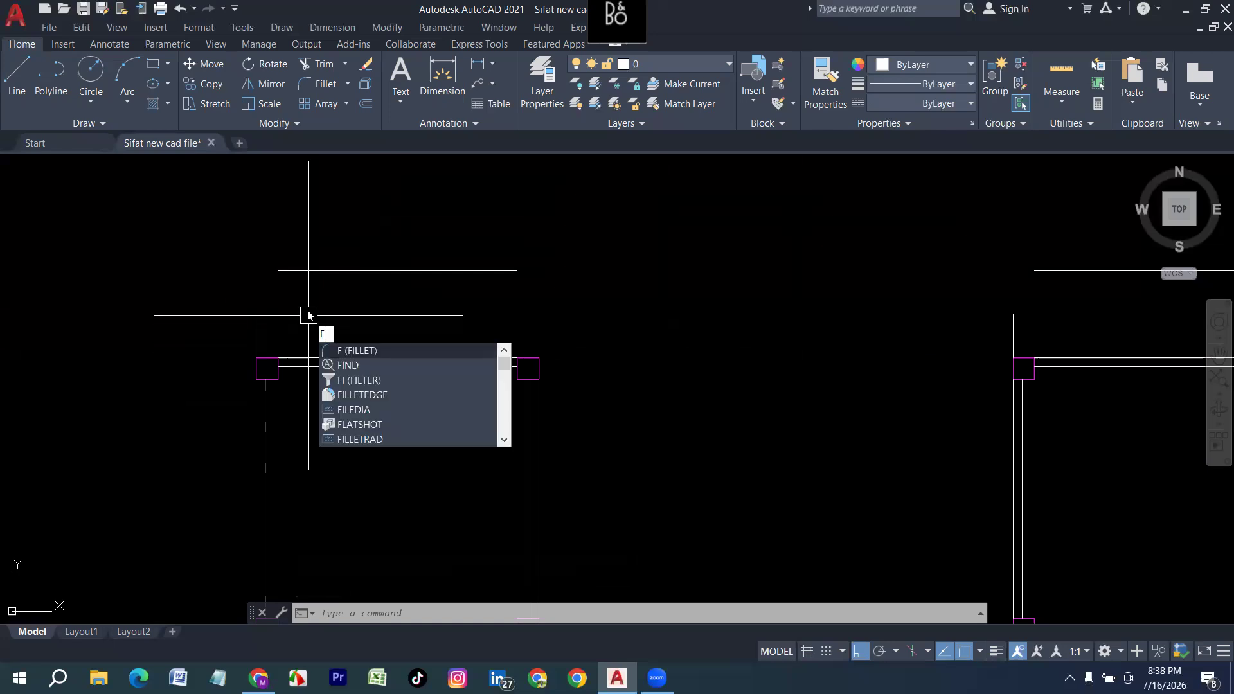
{"action": "key", "text": "Return"}
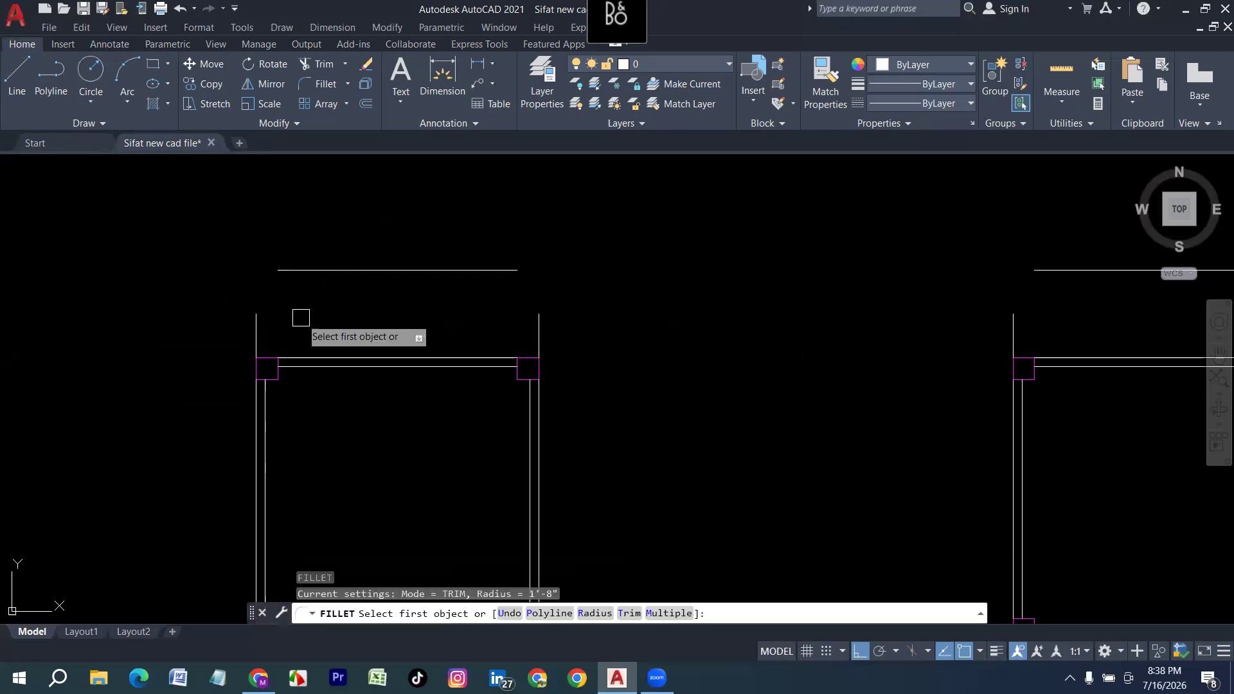
{"action": "left_click", "coordinate": [254, 317]}
{"action": "left_click", "coordinate": [301, 270]}
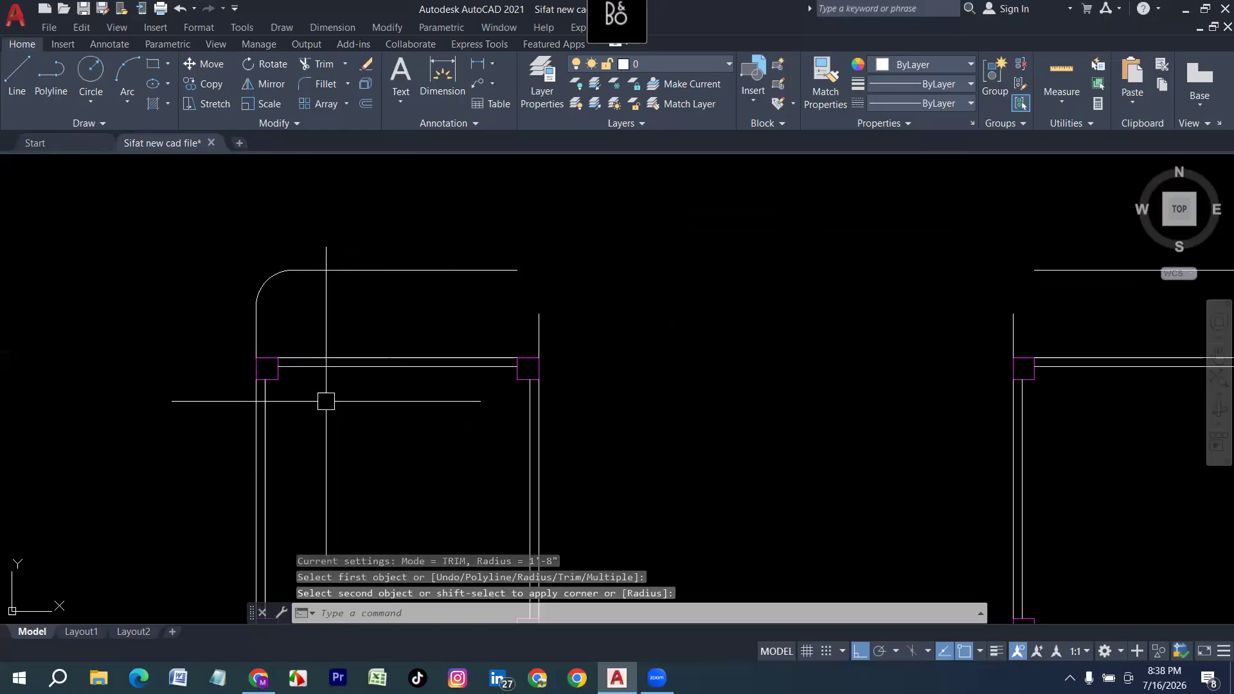
{"action": "scroll", "coordinate": [270, 274], "scroll_direction": "up", "scroll_amount": 2}
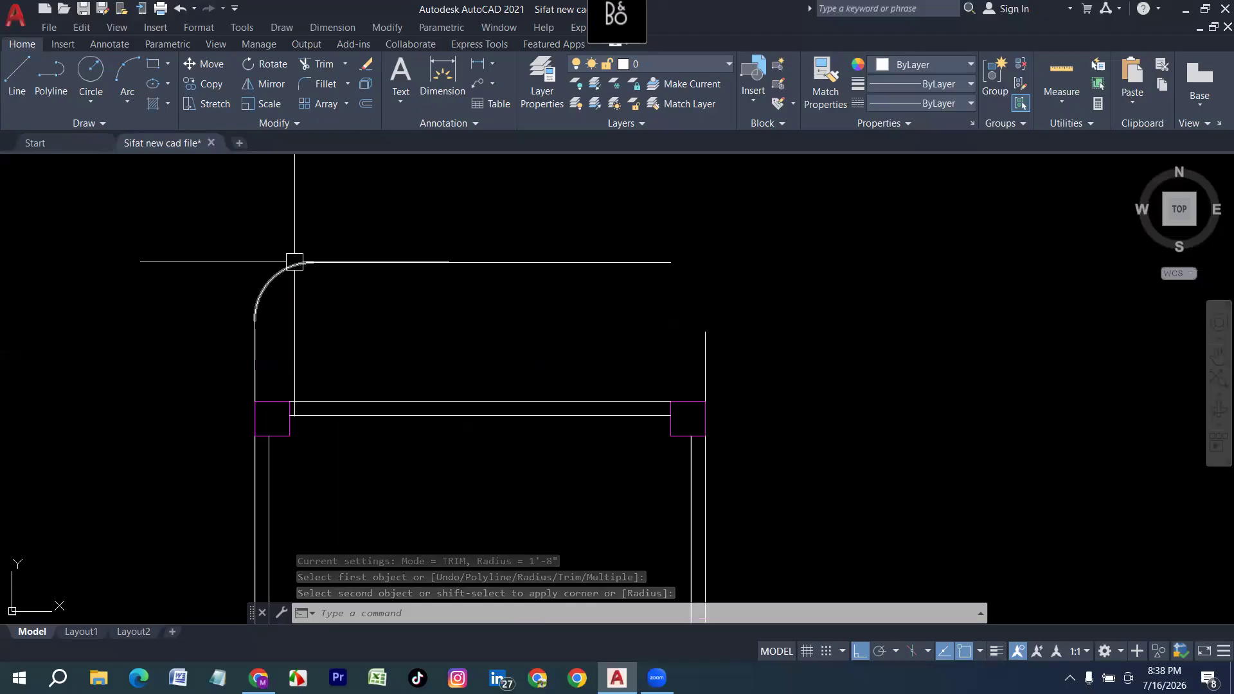
{"action": "key", "text": "ctrl+z"}
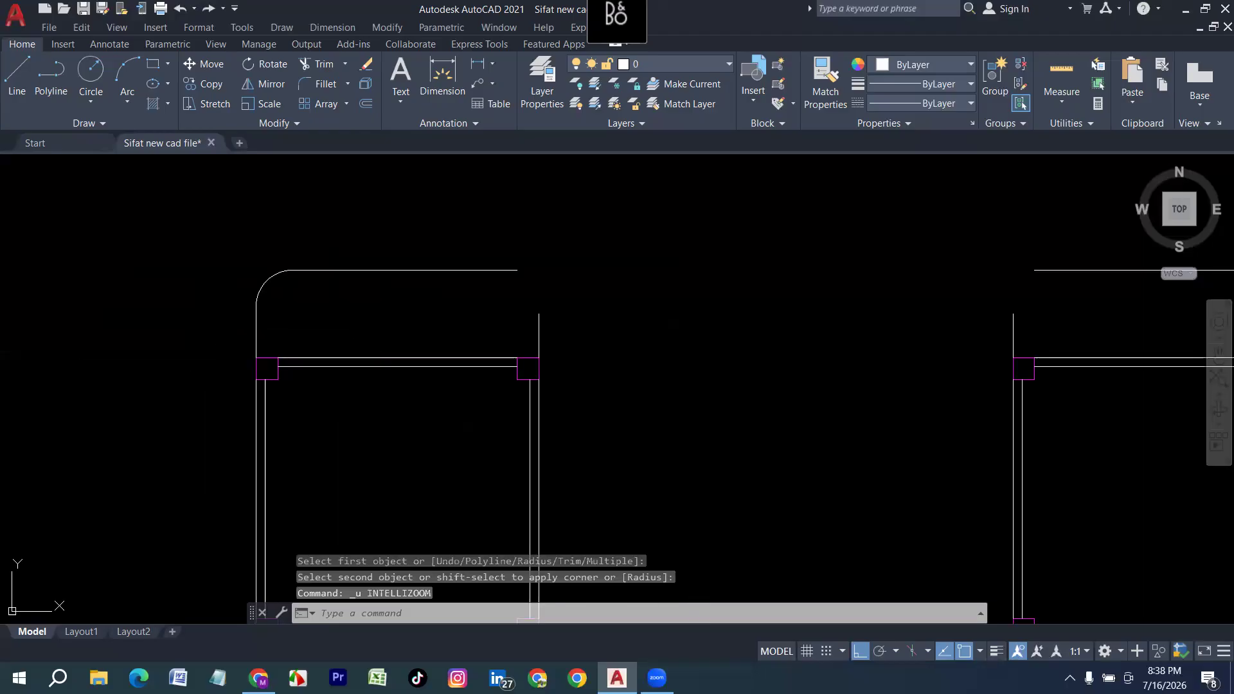
{"action": "key", "text": "ctrl+z"}
{"action": "key", "text": "Escape"}
Fillet the sixth layout's left vertical extension line and top horizontal line with a radius of 0.
{"action": "type", "text": "f"}
{"action": "key", "text": "Return"}
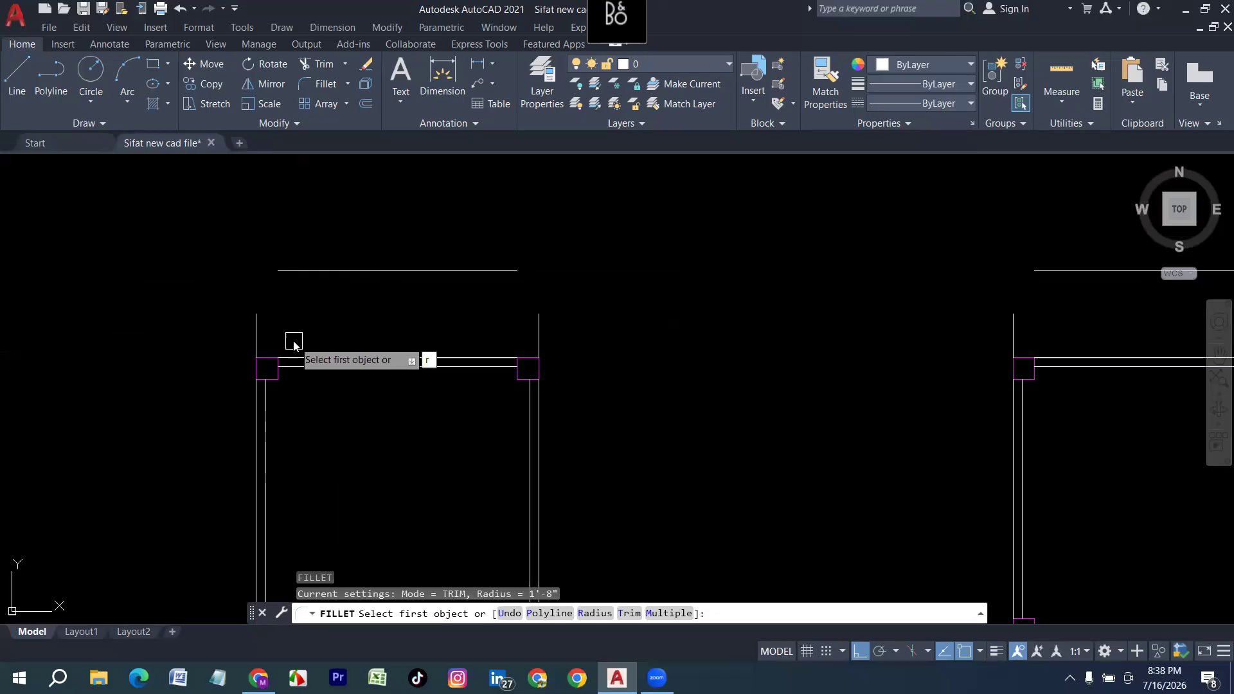
{"action": "key", "text": "Return"}
{"action": "type", "text": "0"}
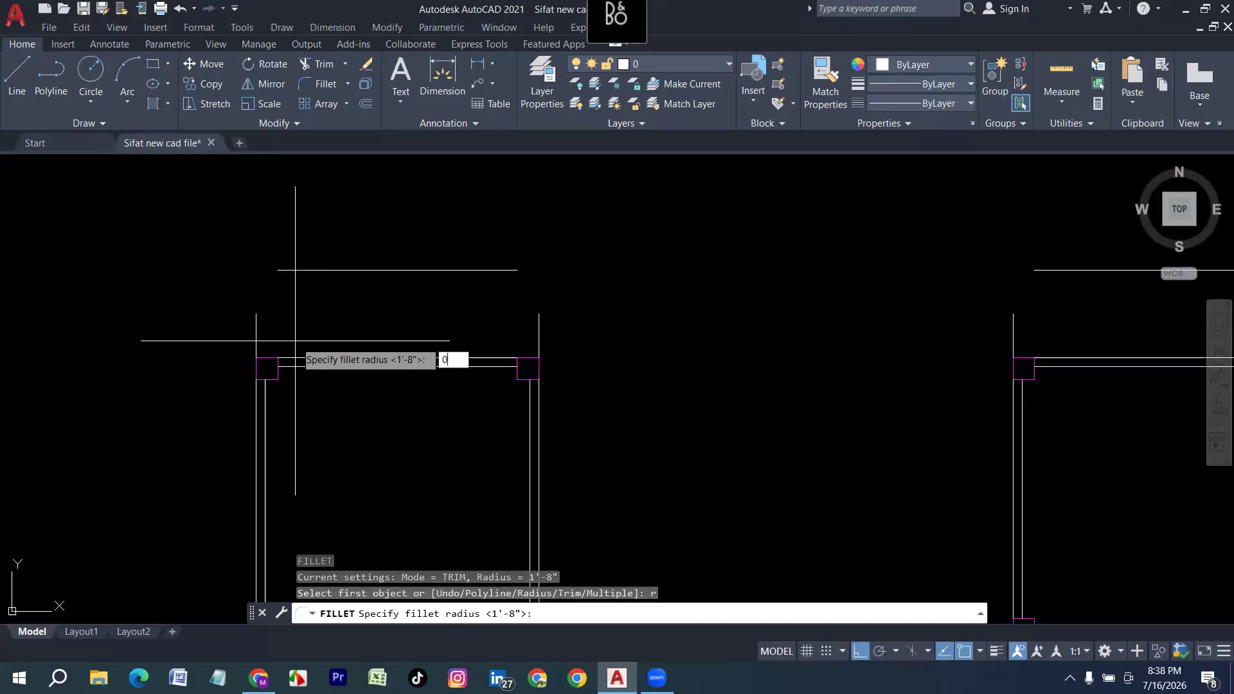
{"action": "key", "text": "Return"}
{"action": "left_click", "coordinate": [256, 324]}
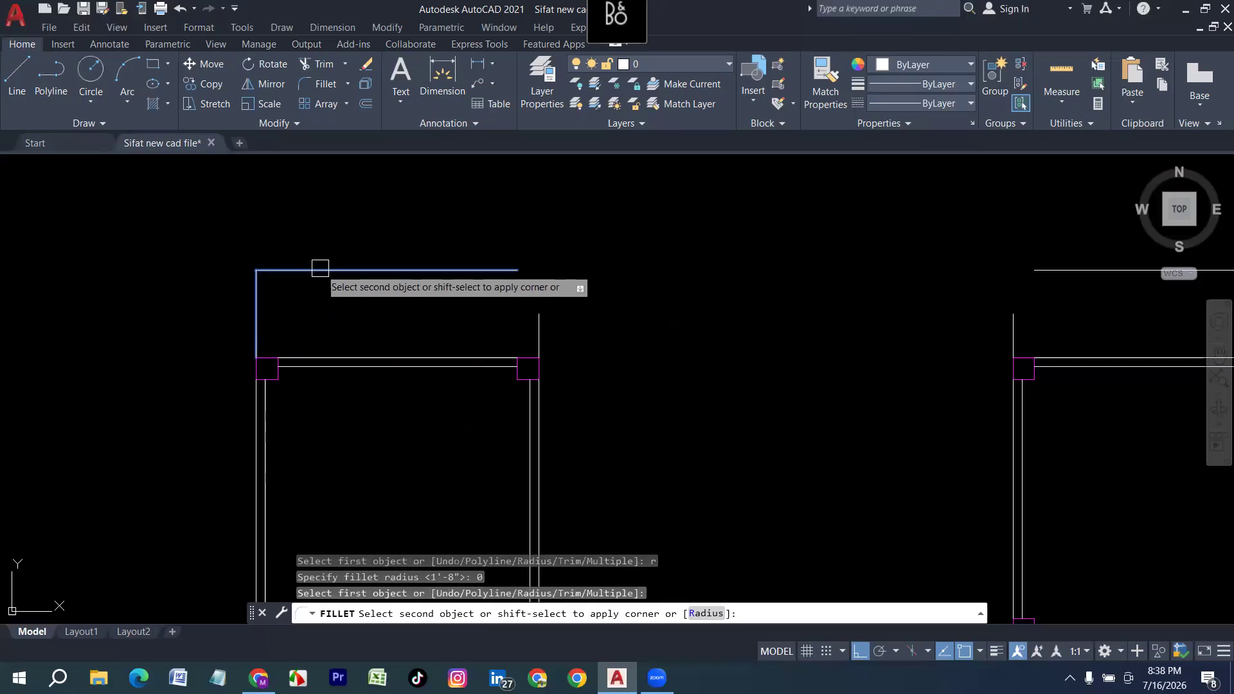
{"action": "left_click", "coordinate": [320, 270]}
Fillet the sixth layout's right vertical extension line and top horizontal line with the same zero radius.
{"action": "key", "text": "Return"}
{"action": "left_click", "coordinate": [540, 318]}
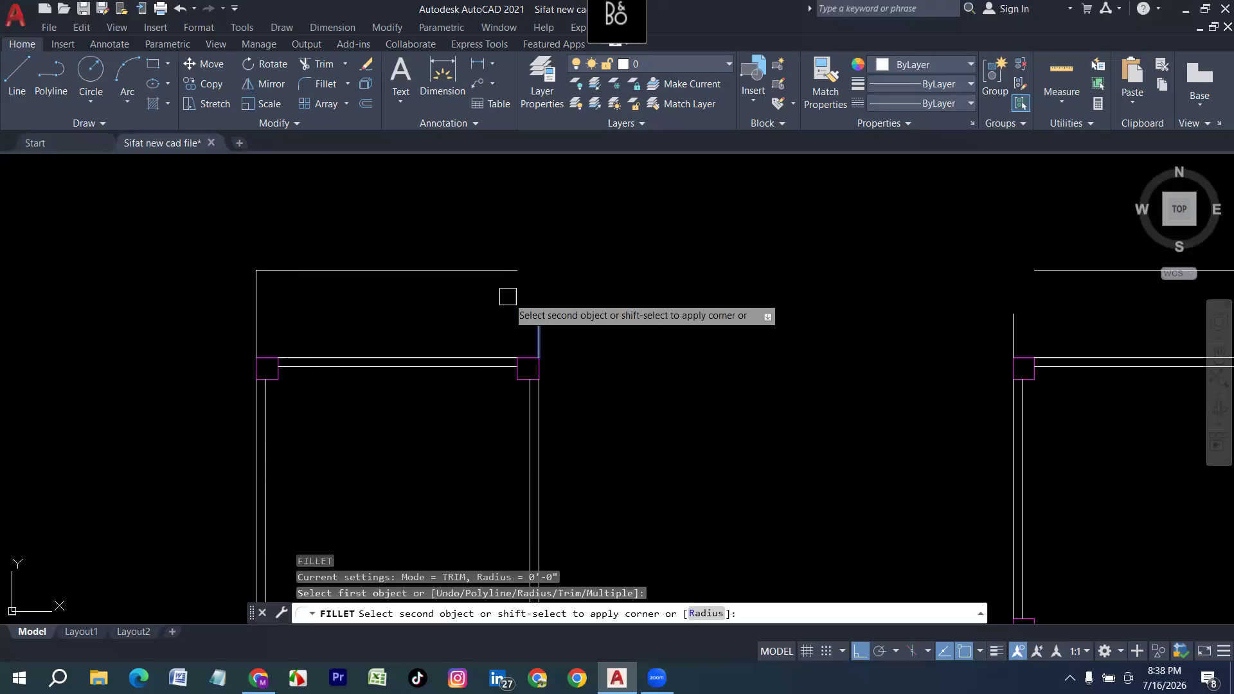
{"action": "left_click", "coordinate": [488, 270]}
{"action": "scroll", "coordinate": [294, 368], "scroll_direction": "down", "scroll_amount": 2}
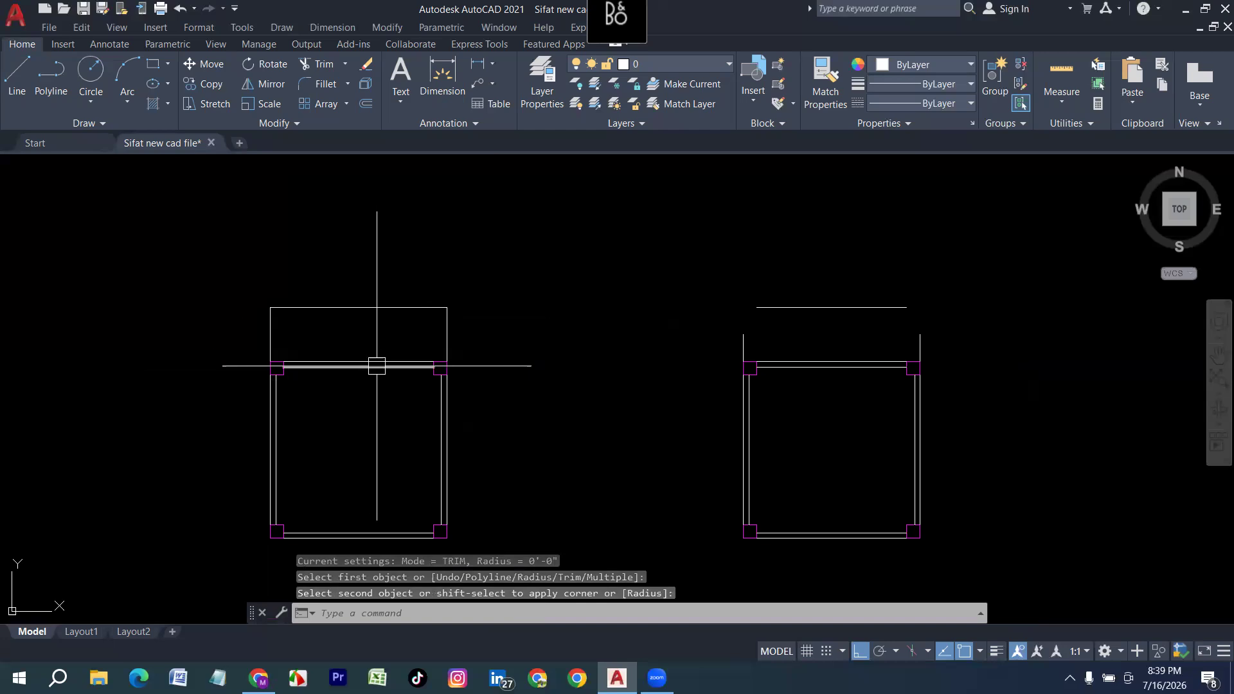
Erase the sixth layout's two vertical extension lines and top horizontal line.
{"action": "middle_click_drag", "start_coordinate": [512, 360], "coordinate": [452, 373]}
{"action": "left_click", "coordinate": [399, 341]}
{"action": "left_click", "coordinate": [157, 278]}
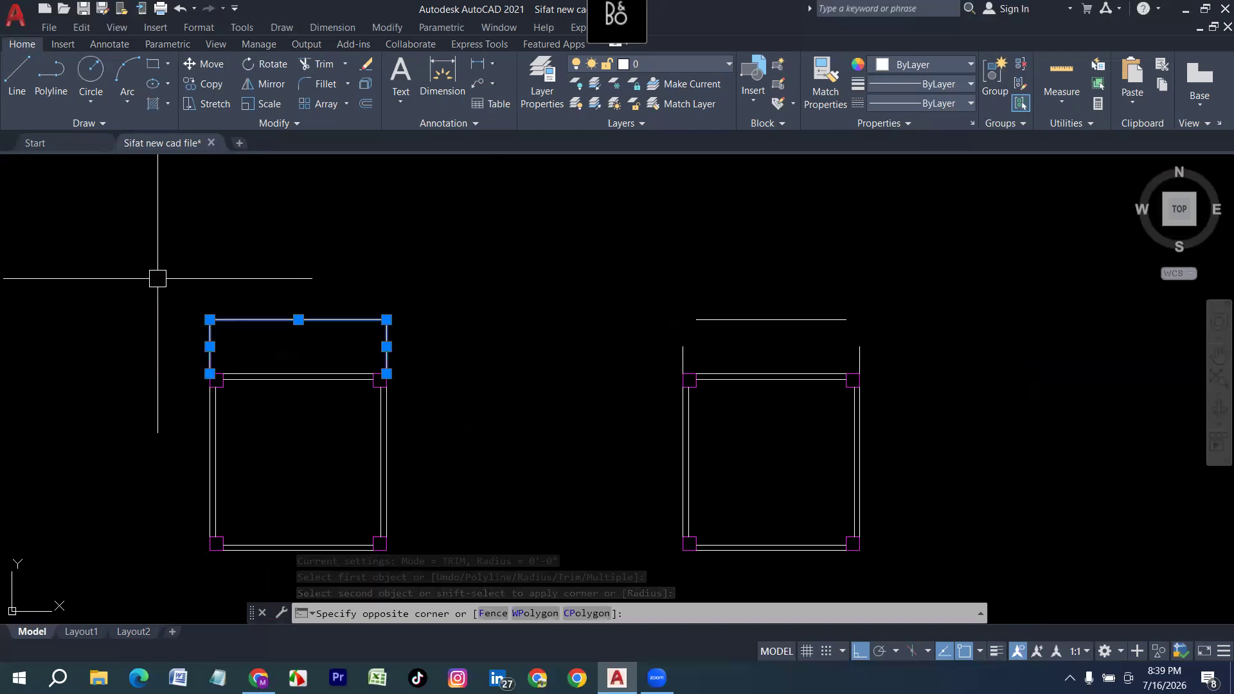
{"action": "key", "text": "Delete"}
Draw a three-point arc on the seventh layout between the upper columns' outer top corners, passing through the top horizontal line's midpoint.
{"action": "scroll", "coordinate": [252, 346], "scroll_direction": "down", "scroll_amount": 2}
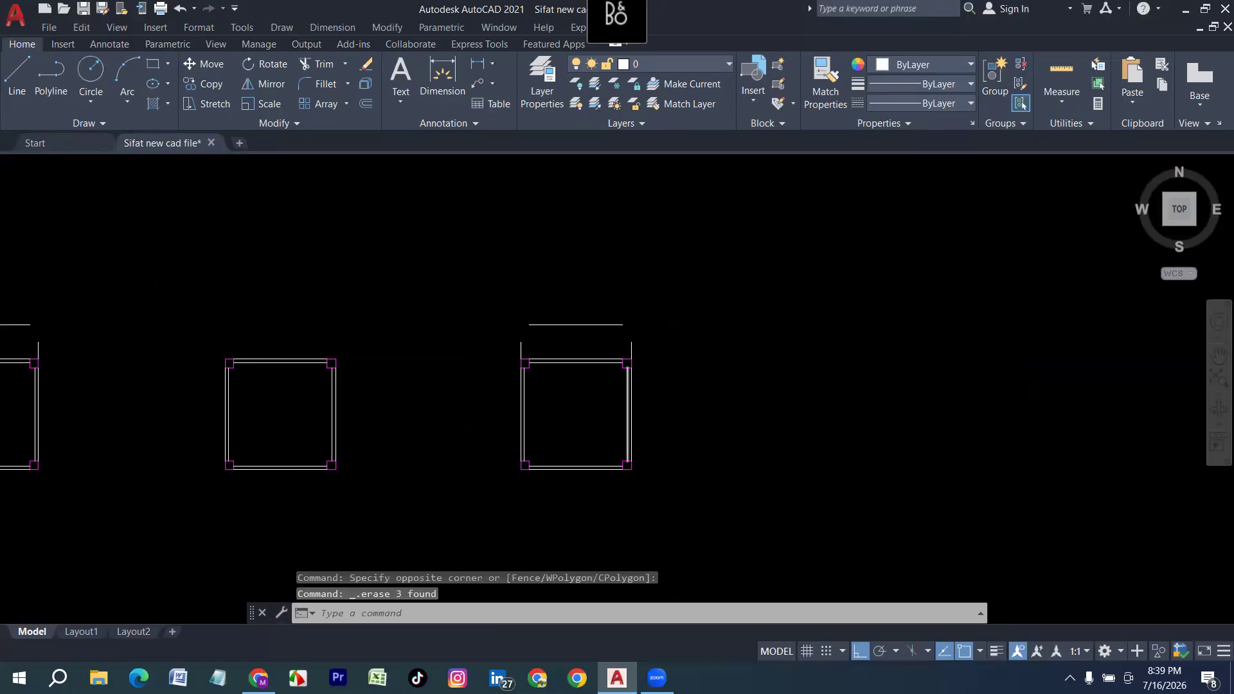
{"action": "scroll", "coordinate": [639, 330], "scroll_direction": "up", "scroll_amount": 4}
{"action": "type", "text": "arc"}
{"action": "key", "text": "Return"}
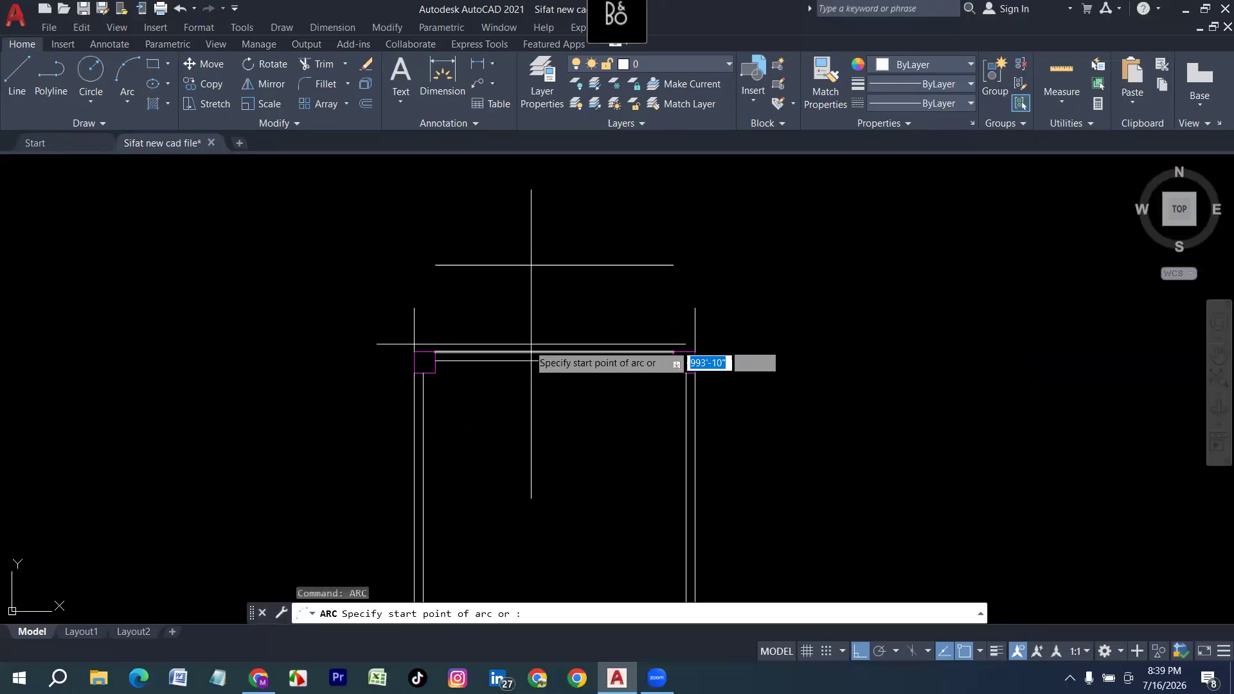
{"action": "left_click", "coordinate": [414, 352]}
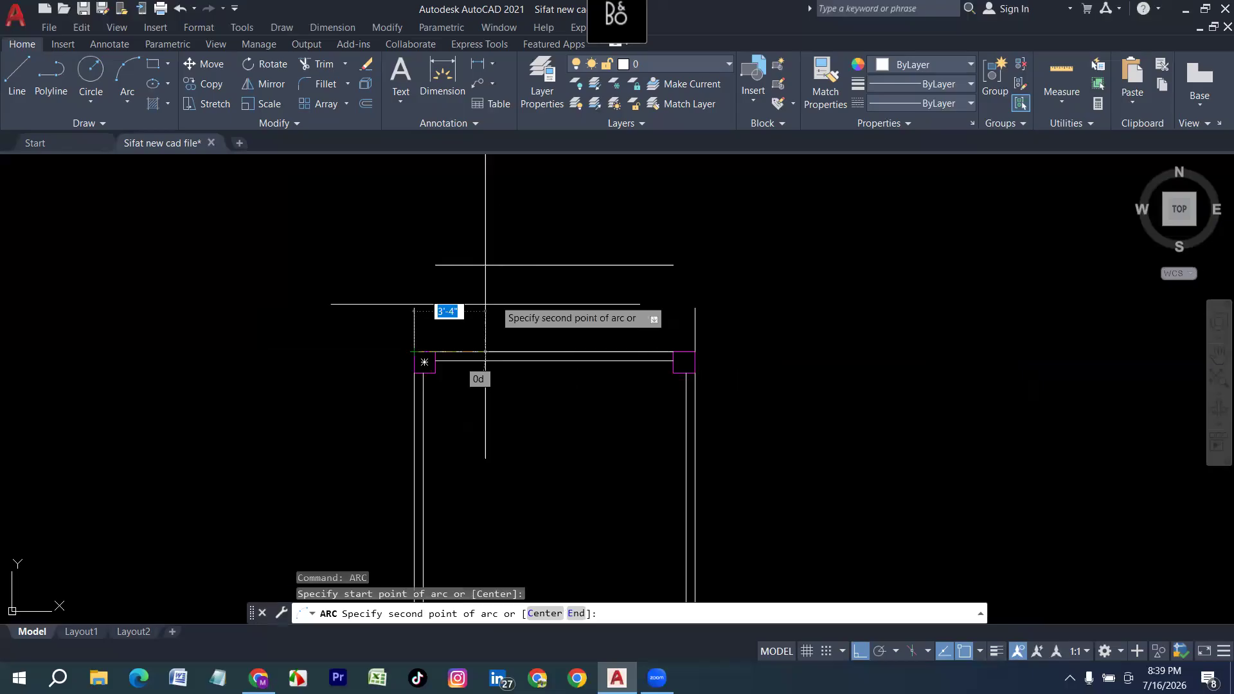
{"action": "left_click", "coordinate": [549, 264]}
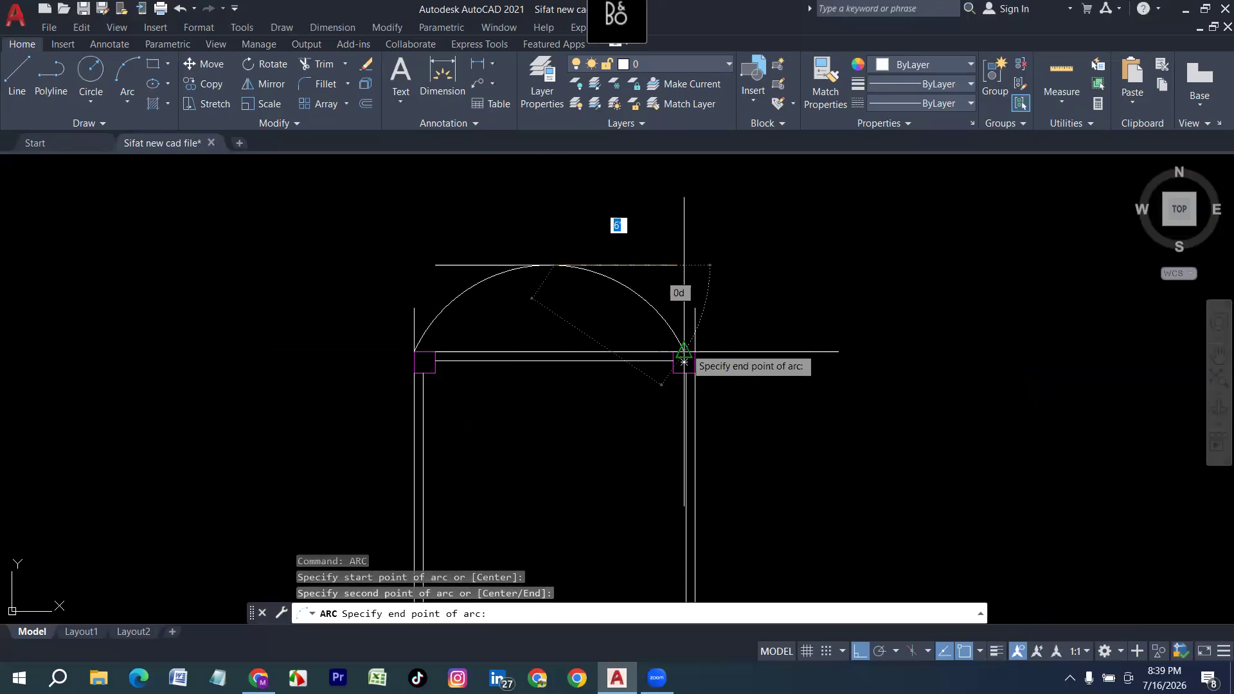
{"action": "left_click", "coordinate": [696, 351]}
Erase the seventh layout's two vertical extension lines and top horizontal line, keeping the arc.
{"action": "left_click", "coordinate": [695, 319]}
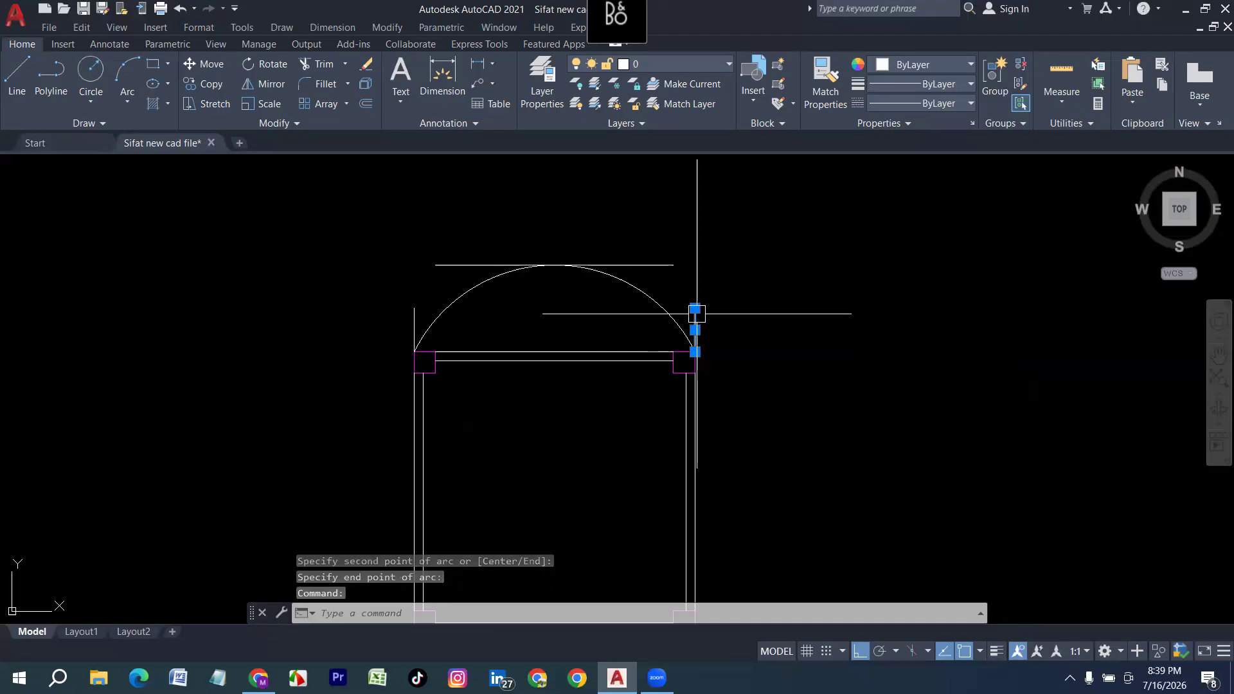
{"action": "left_click", "coordinate": [673, 264]}
{"action": "key", "text": "Delete"}
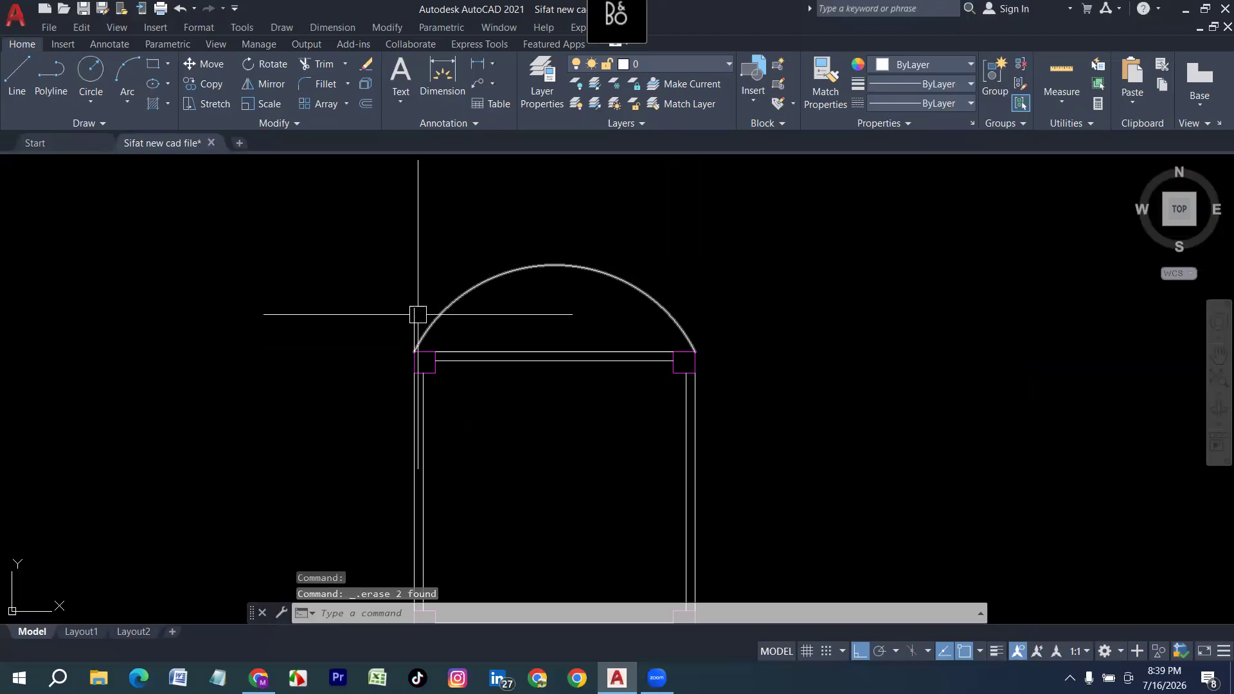
{"action": "left_click", "coordinate": [414, 320]}
{"action": "key", "text": "Delete"}
Offset the seventh layout's arc inward by 3" to form a double-line arched wall.
{"action": "scroll", "coordinate": [622, 326], "scroll_direction": "up", "scroll_amount": 2}
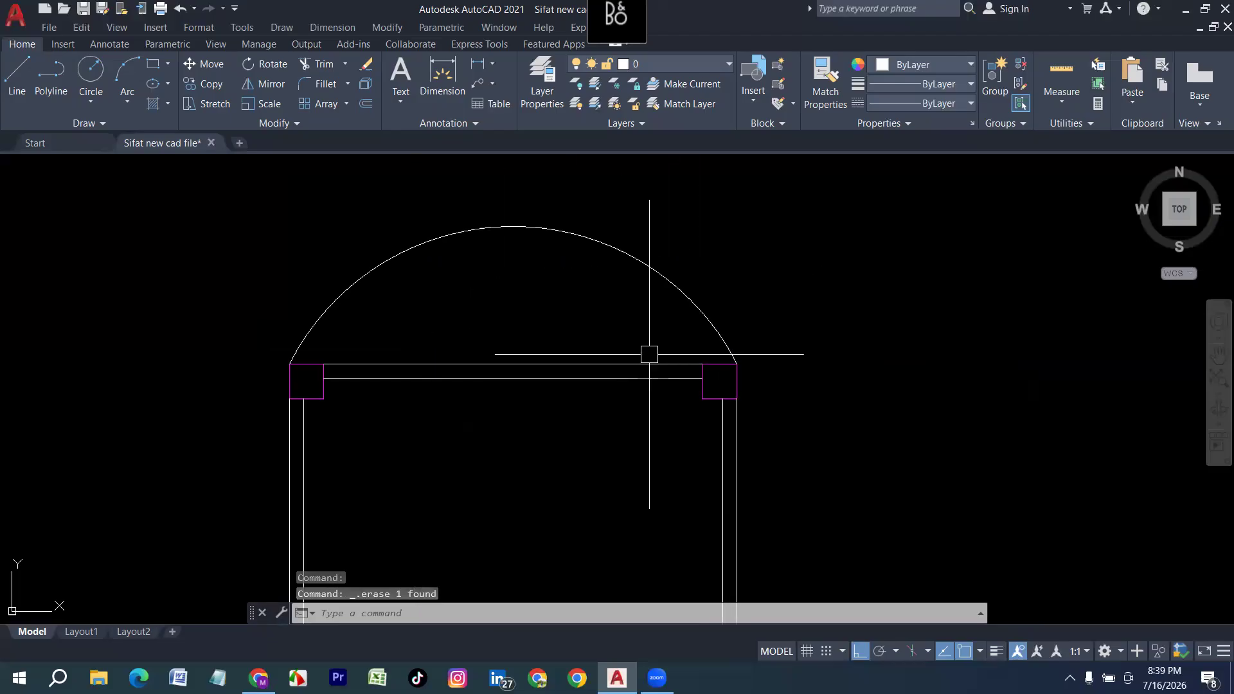
{"action": "type", "text": "o"}
{"action": "key", "text": "Return"}
{"action": "type", "text": "3"}
{"action": "key", "text": "Return"}
{"action": "left_click", "coordinate": [642, 273]}
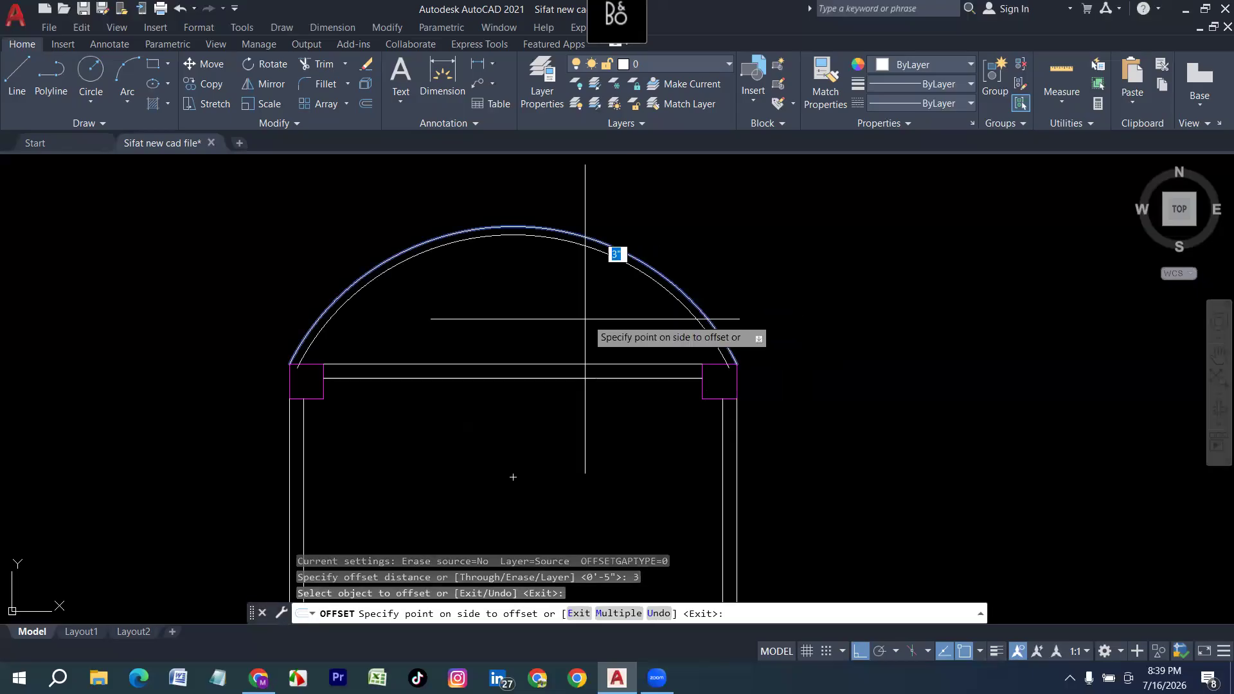
{"action": "left_click", "coordinate": [578, 295]}
{"action": "scroll", "coordinate": [302, 376], "scroll_direction": "up", "scroll_amount": 3}
{"action": "scroll", "coordinate": [314, 347], "scroll_direction": "up", "scroll_amount": 6}
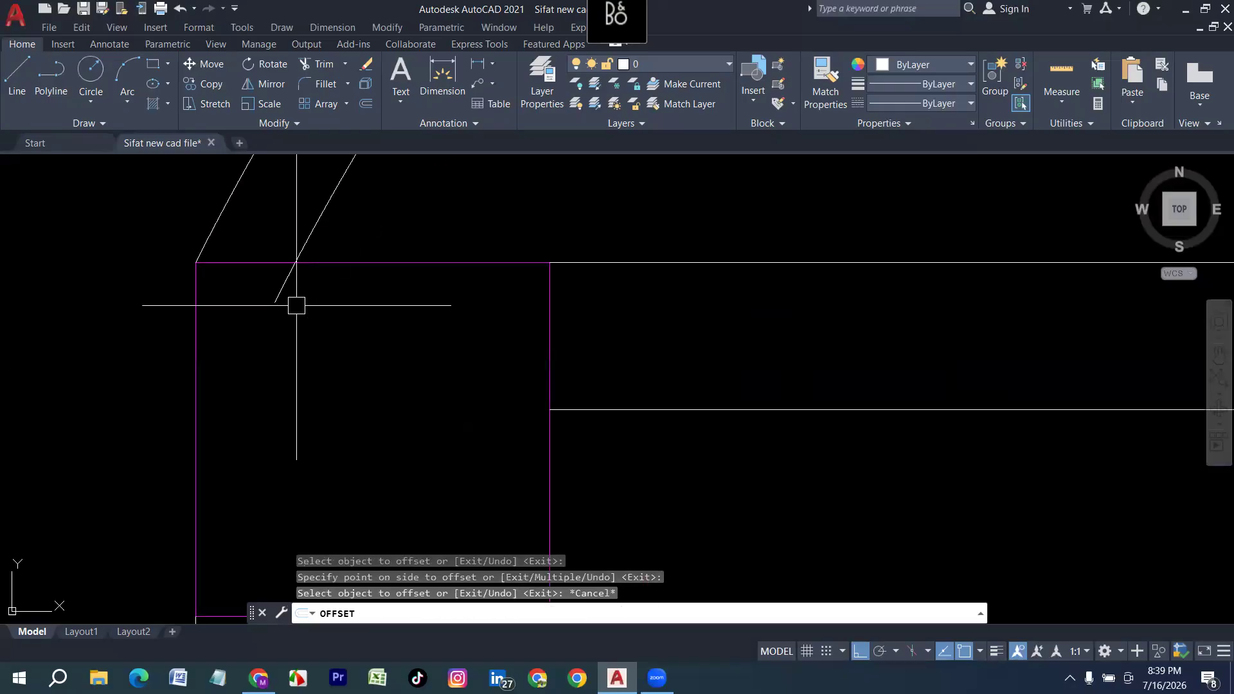
{"action": "key", "text": "Escape"}
Trim both ends of the seventh layout's inner arc where they run into the upper columns.
{"action": "type", "text": "tr"}
{"action": "key", "text": "Return"}
{"action": "scroll", "coordinate": [215, 335], "scroll_direction": "down", "scroll_amount": 2}
{"action": "scroll", "coordinate": [214, 334], "scroll_direction": "down", "scroll_amount": 3}
{"action": "scroll", "coordinate": [465, 330], "scroll_direction": "up", "scroll_amount": 4}
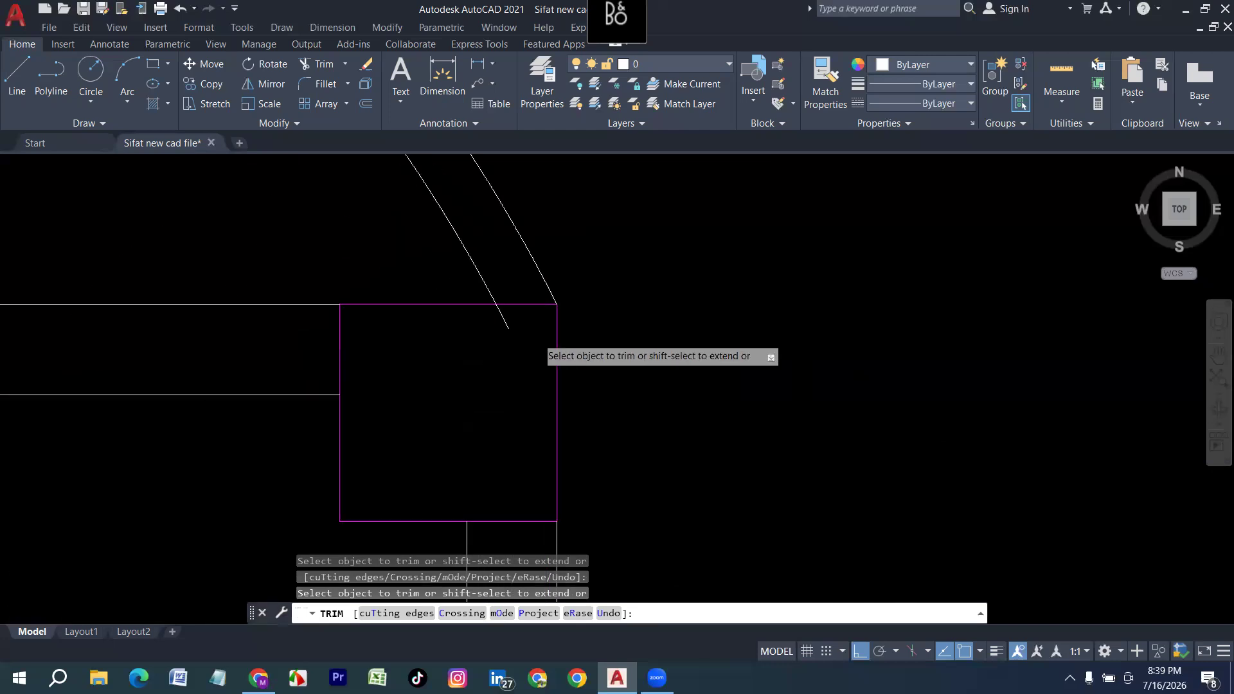
{"action": "left_click", "coordinate": [505, 325]}
{"action": "scroll", "coordinate": [537, 354], "scroll_direction": "down", "scroll_amount": 3}
{"action": "scroll", "coordinate": [189, 339], "scroll_direction": "up", "scroll_amount": 2}
{"action": "key", "text": "Escape"}
Draw a 2'6" line along the seventh layout's inner upper wall line from its upper-left column, continuing vertically up across the wall.
{"action": "type", "text": "l"}
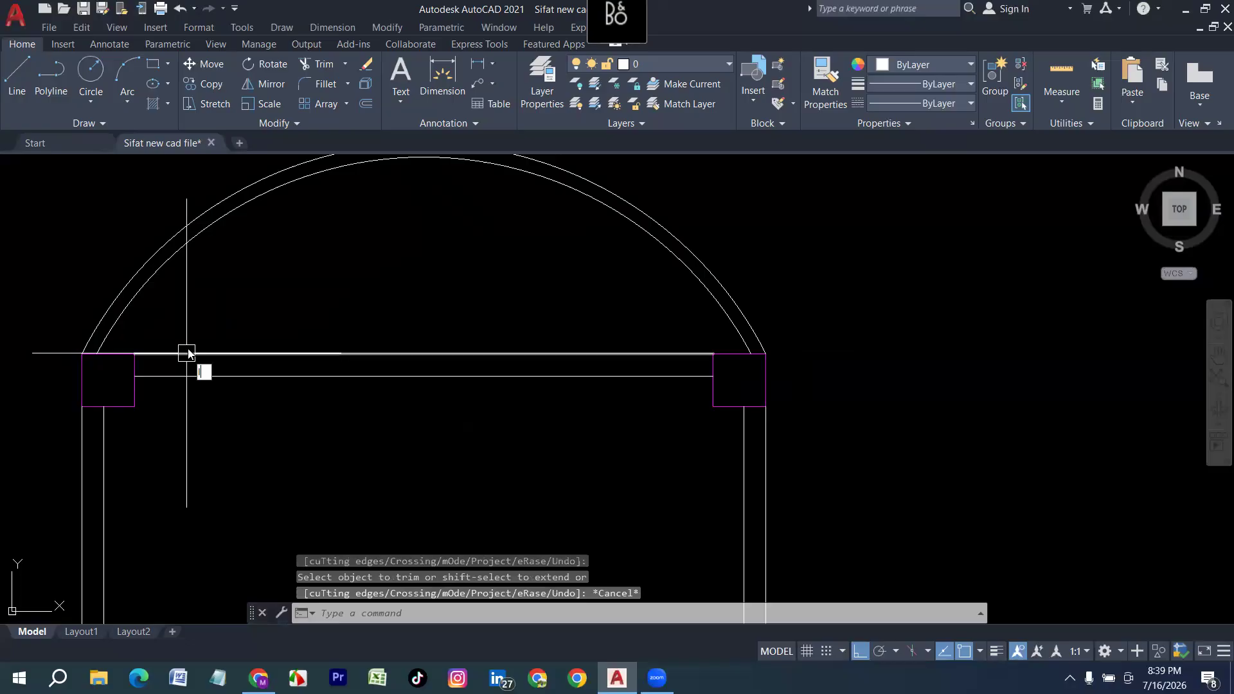
{"action": "key", "text": "Return"}
{"action": "left_click", "coordinate": [135, 377]}
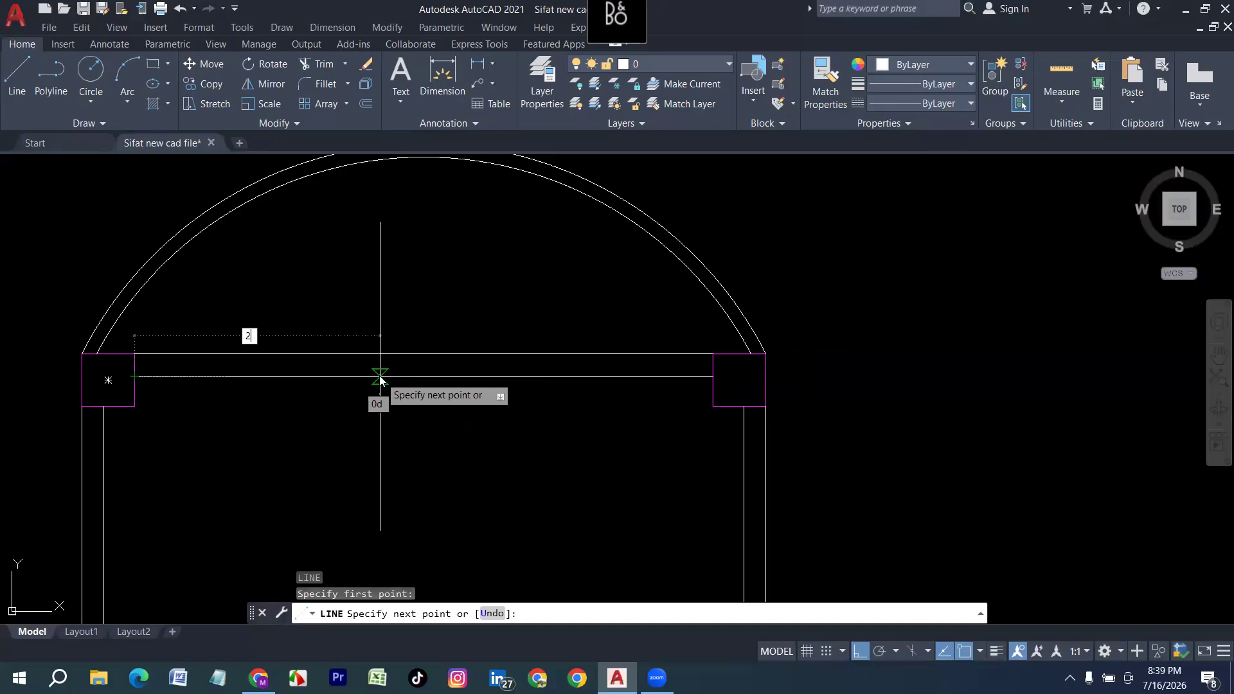
{"action": "key", "text": "Return"}
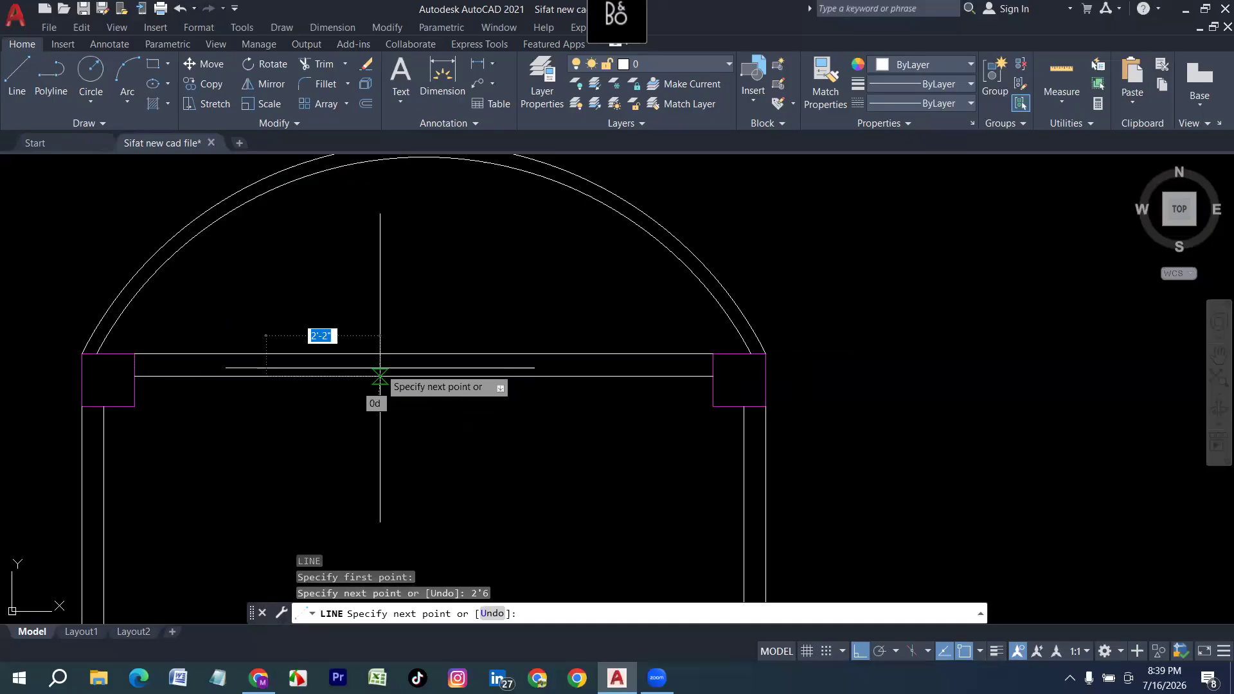
{"action": "left_click", "coordinate": [283, 300]}
{"action": "key", "text": "Return"}
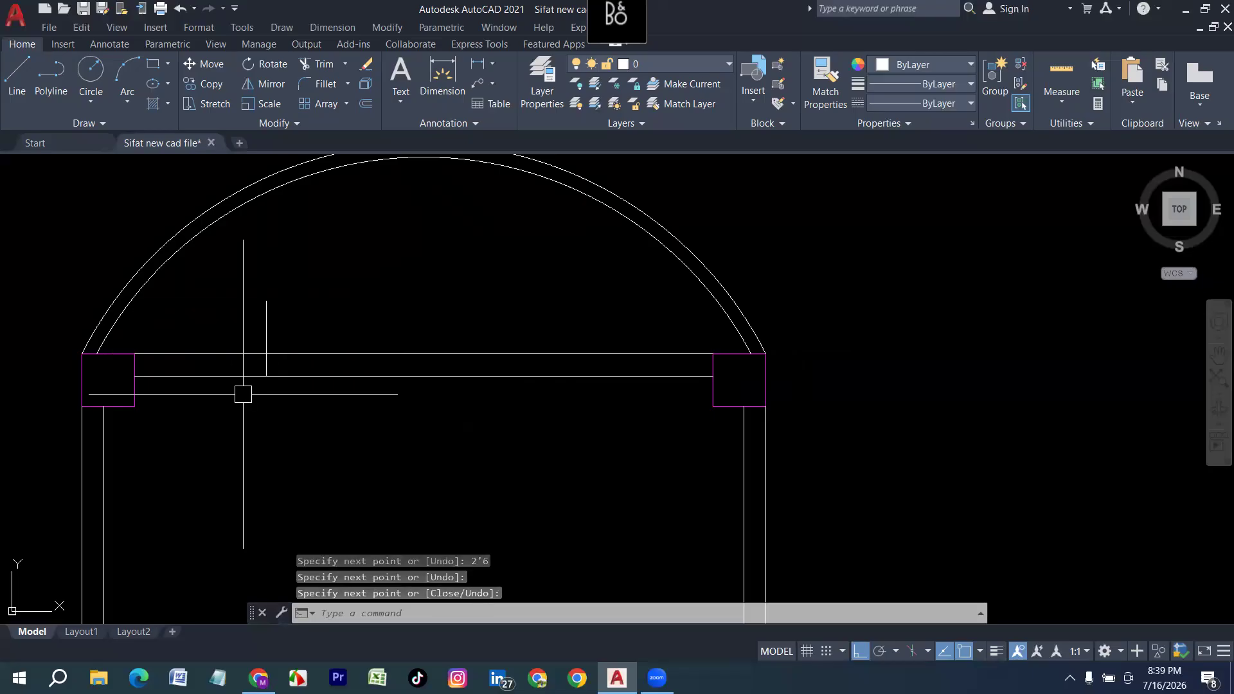
Trim the seventh layout's upper wall lines between the left column and the vertical line, plus the vertical line's overshoot above the wall.
{"action": "key", "text": "Return"}
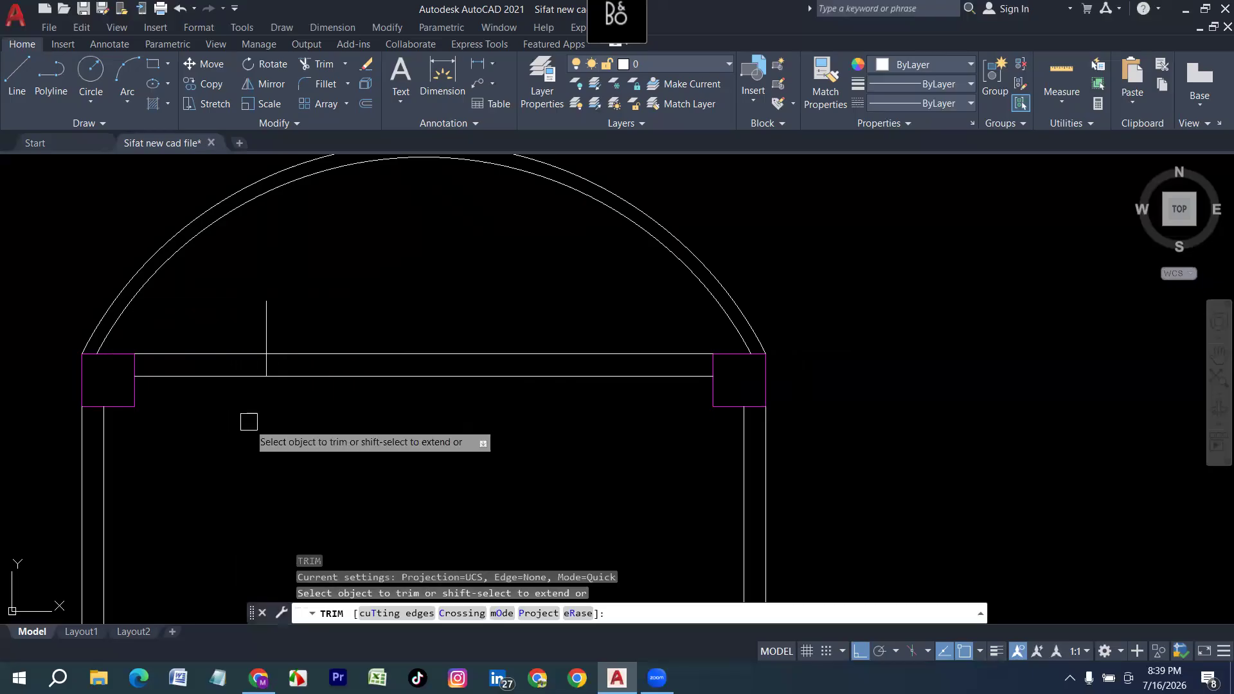
{"action": "key", "text": "Return"}
{"action": "left_click", "coordinate": [231, 422]}
{"action": "left_click", "coordinate": [225, 298]}
{"action": "left_click", "coordinate": [247, 314]}
{"action": "left_click", "coordinate": [325, 315]}
Look through the row of layouts to compare their upper wall shapes and openings.
{"action": "scroll", "coordinate": [323, 316], "scroll_direction": "down", "scroll_amount": 8}
{"action": "middle_click_drag", "start_coordinate": [298, 380], "coordinate": [453, 387]}
{"action": "scroll", "coordinate": [448, 380], "scroll_direction": "down", "scroll_amount": 4}
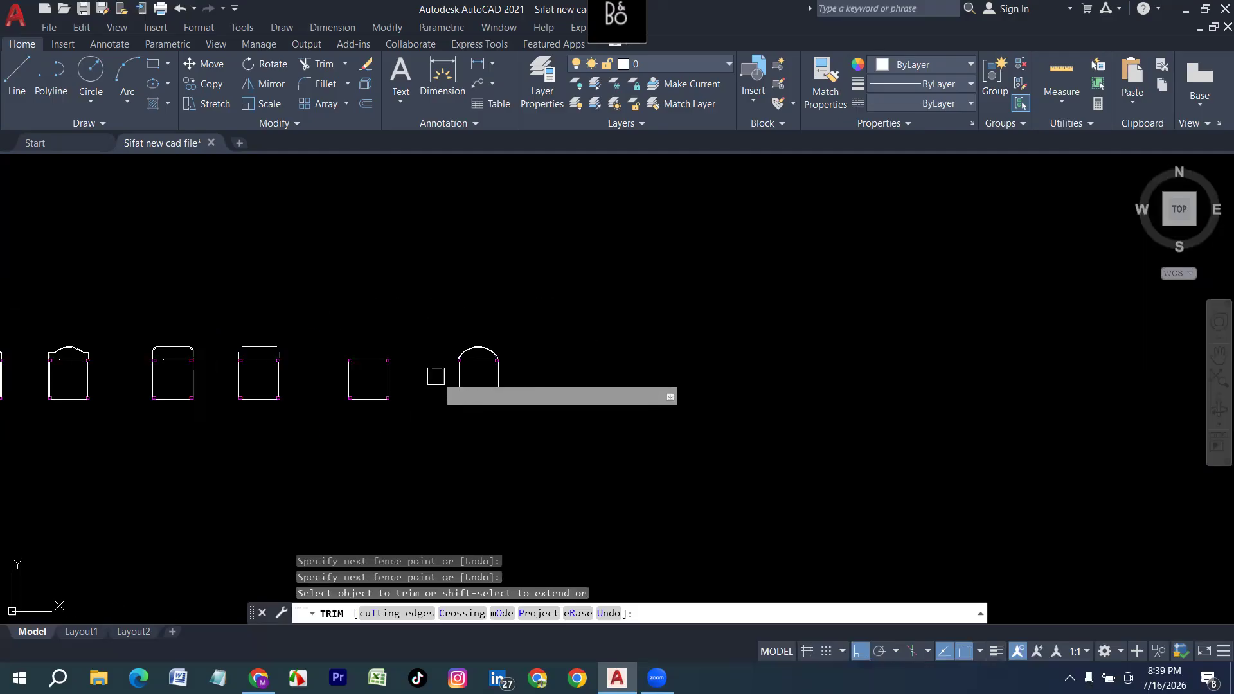
{"action": "scroll", "coordinate": [337, 358], "scroll_direction": "up", "scroll_amount": 4}
{"action": "middle_click_drag", "start_coordinate": [152, 352], "coordinate": [654, 363]}
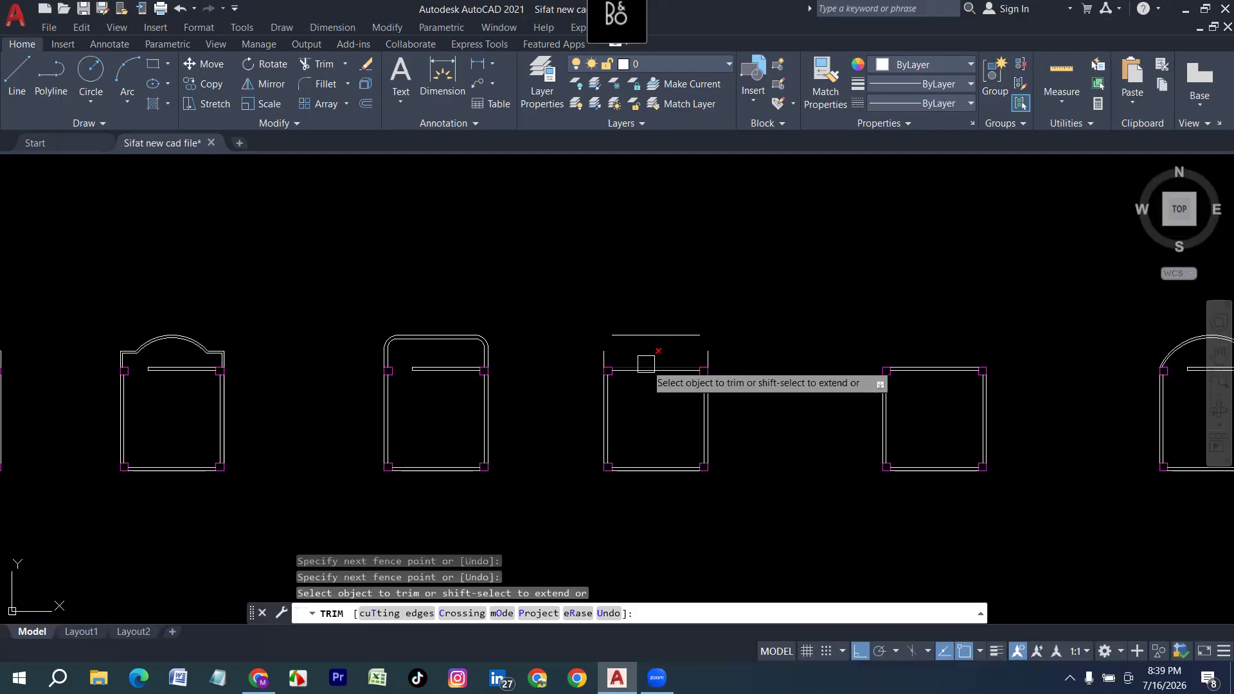
{"action": "scroll", "coordinate": [445, 398], "scroll_direction": "down", "scroll_amount": 4}
{"action": "scroll", "coordinate": [218, 407], "scroll_direction": "up", "scroll_amount": 4}
{"action": "scroll", "coordinate": [122, 350], "scroll_direction": "up", "scroll_amount": 4}
{"action": "scroll", "coordinate": [173, 360], "scroll_direction": "down", "scroll_amount": 2}
{"action": "key", "text": "Escape"}
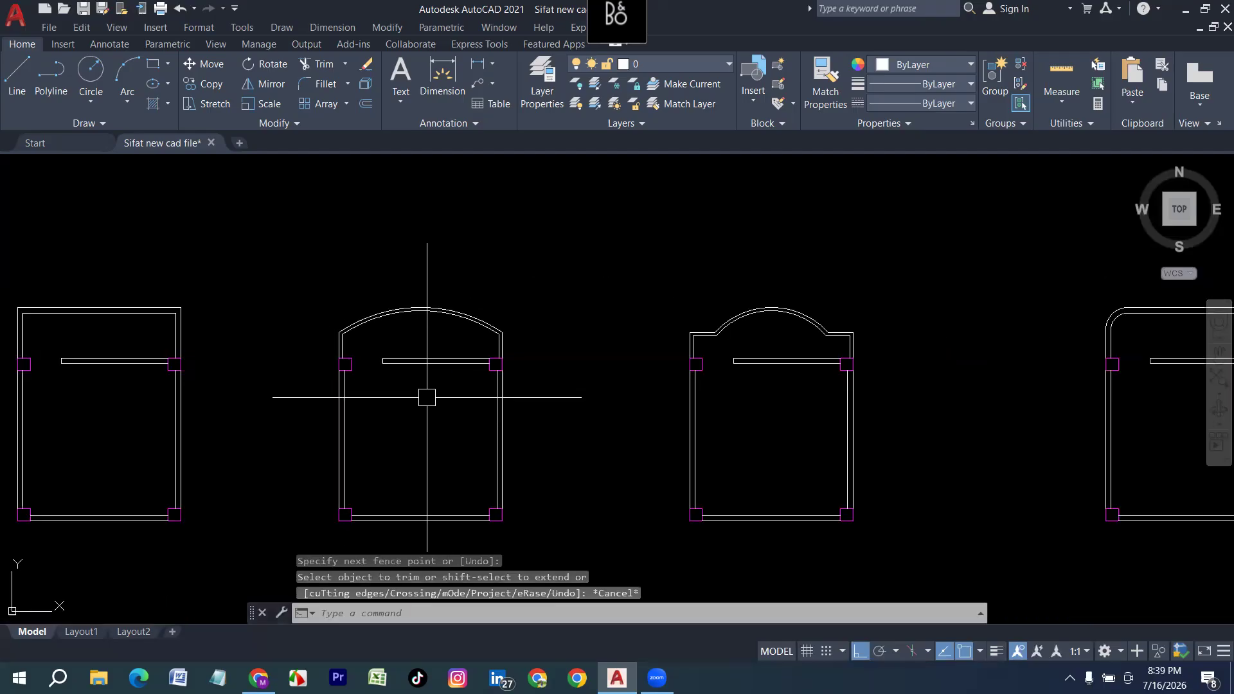
{"action": "scroll", "coordinate": [366, 405], "scroll_direction": "down", "scroll_amount": 3}
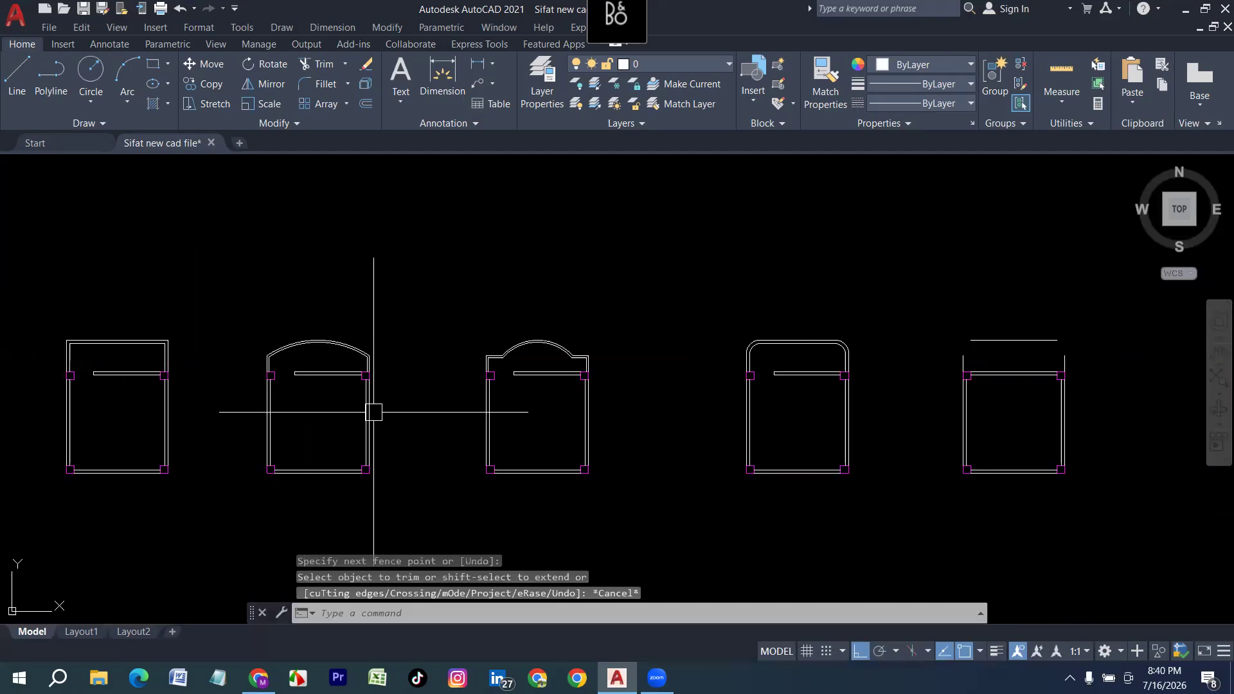
{"action": "middle_click_drag", "start_coordinate": [678, 434], "coordinate": [348, 428]}
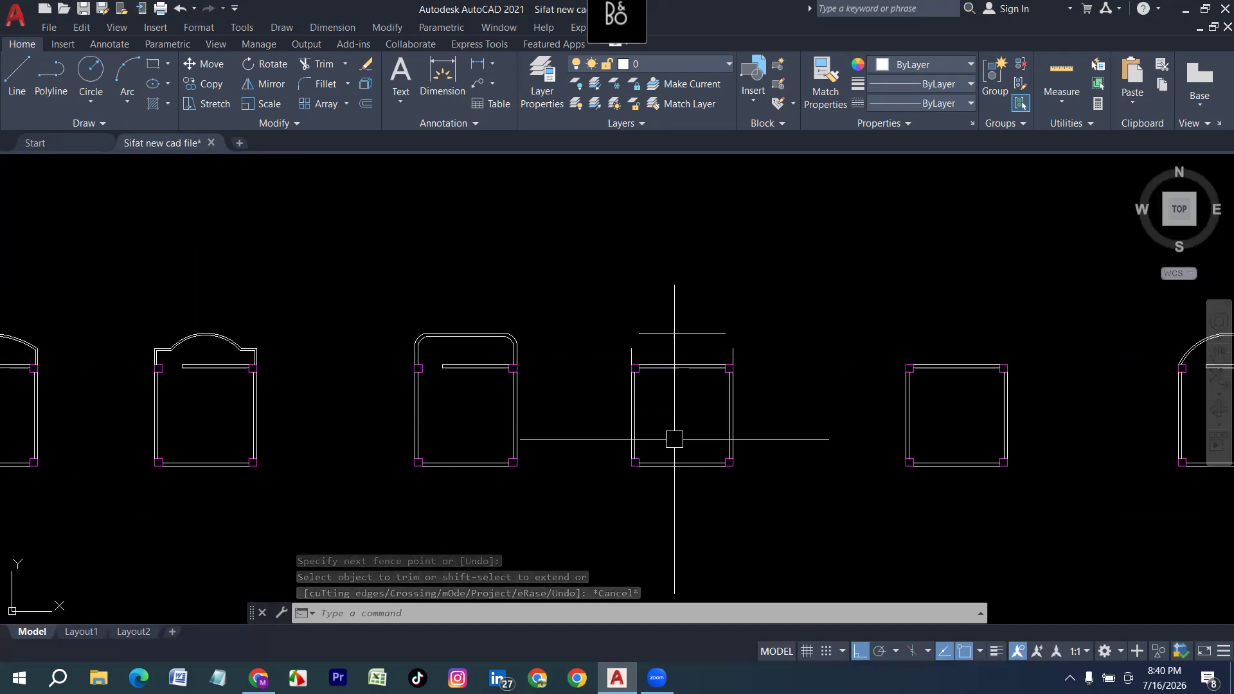
{"action": "middle_click_drag", "start_coordinate": [1178, 433], "coordinate": [638, 433]}
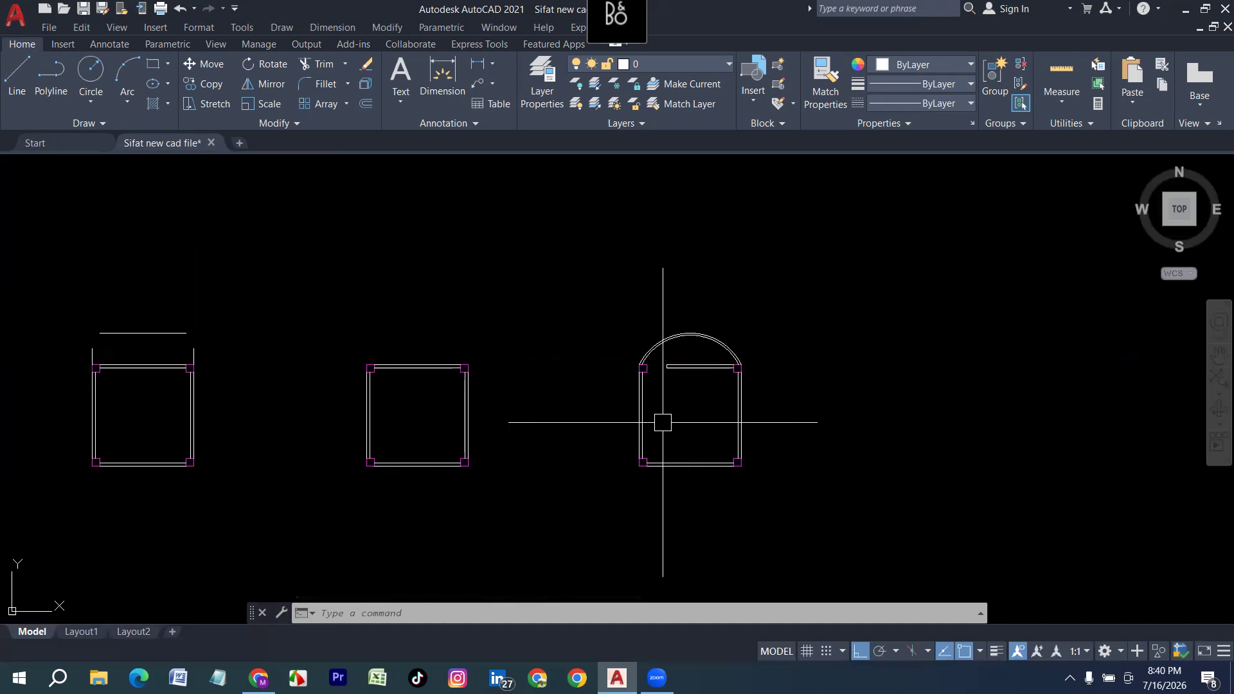
Draw two slanted lines joining the fifth layout's vertical extension tops to the ends of its top horizontal line.
{"action": "scroll", "coordinate": [88, 328], "scroll_direction": "up", "scroll_amount": 6}
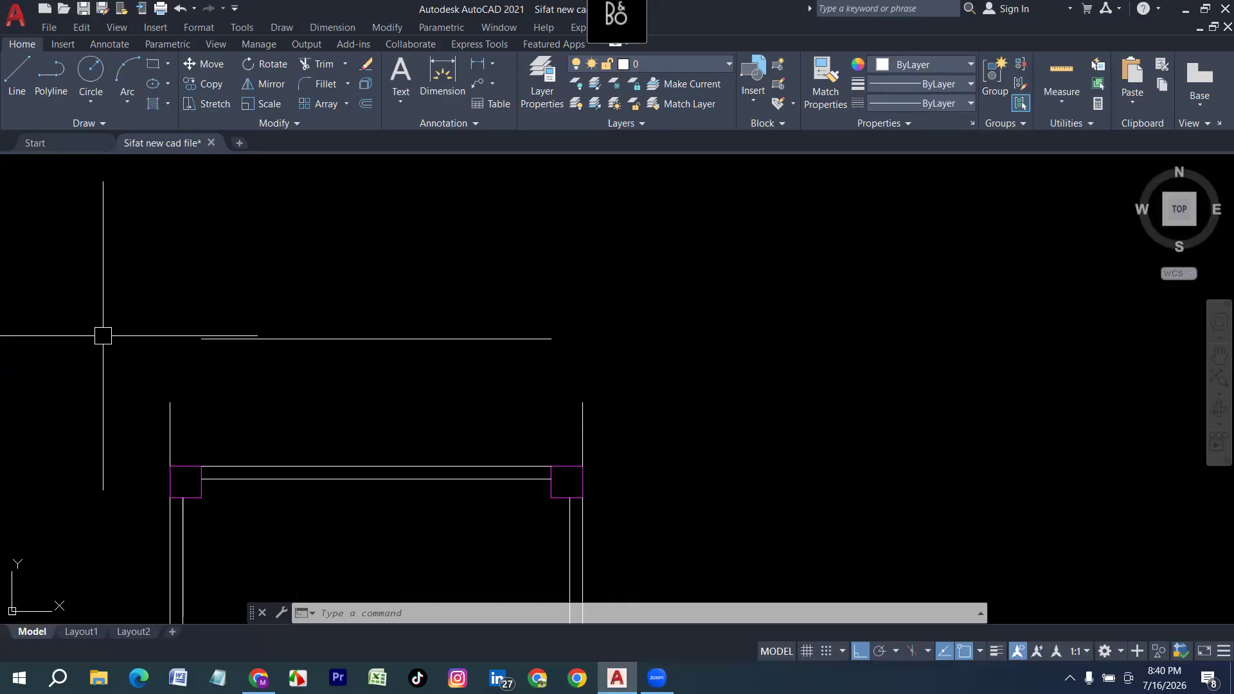
{"action": "scroll", "coordinate": [219, 368], "scroll_direction": "up", "scroll_amount": 2}
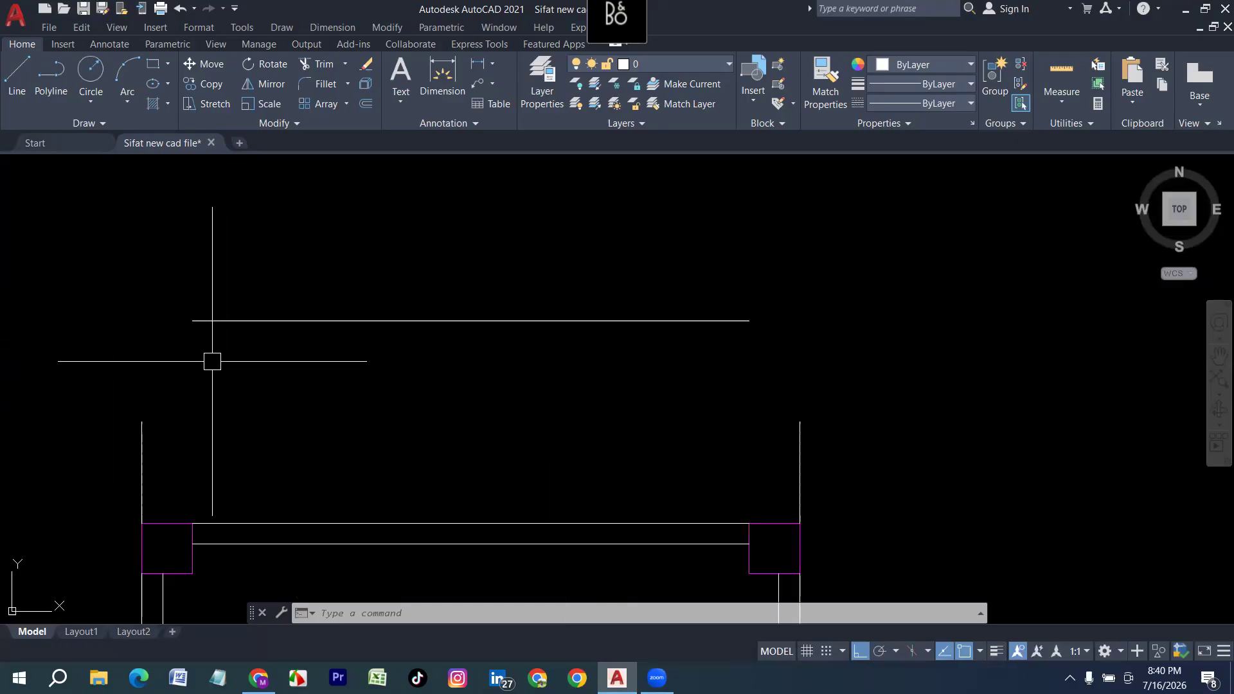
{"action": "scroll", "coordinate": [228, 379], "scroll_direction": "down", "scroll_amount": 2}
{"action": "type", "text": "l"}
{"action": "key", "text": "Return"}
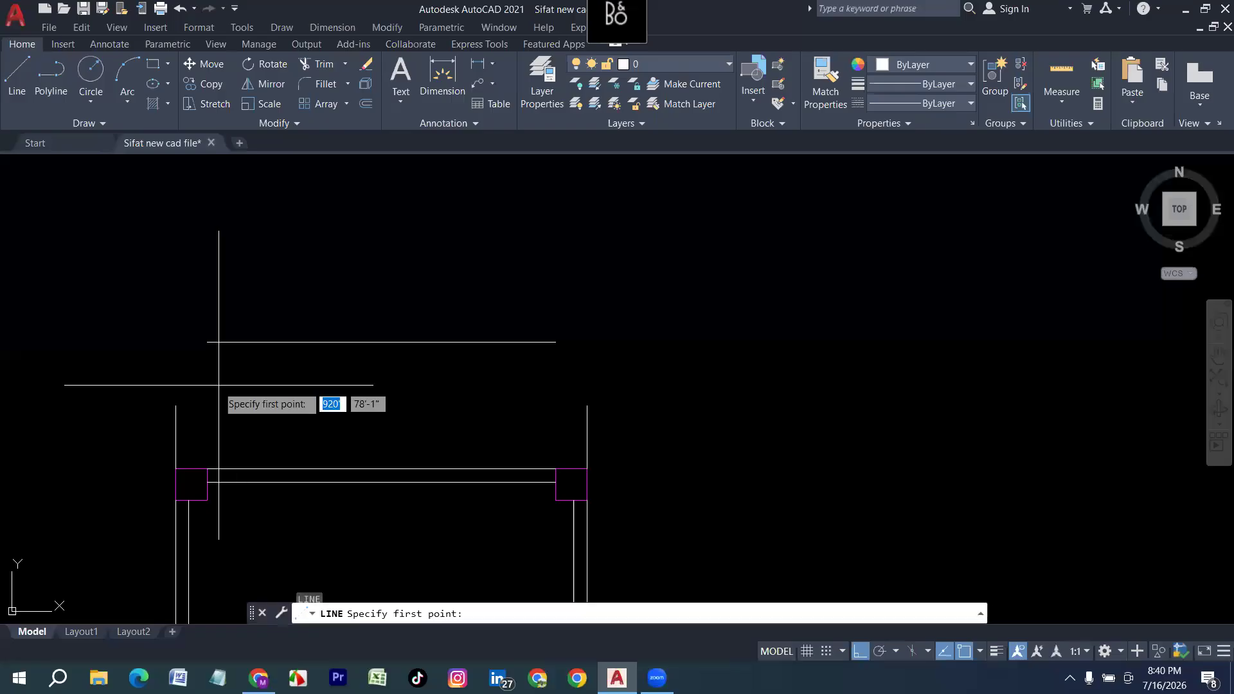
{"action": "left_click", "coordinate": [174, 405]}
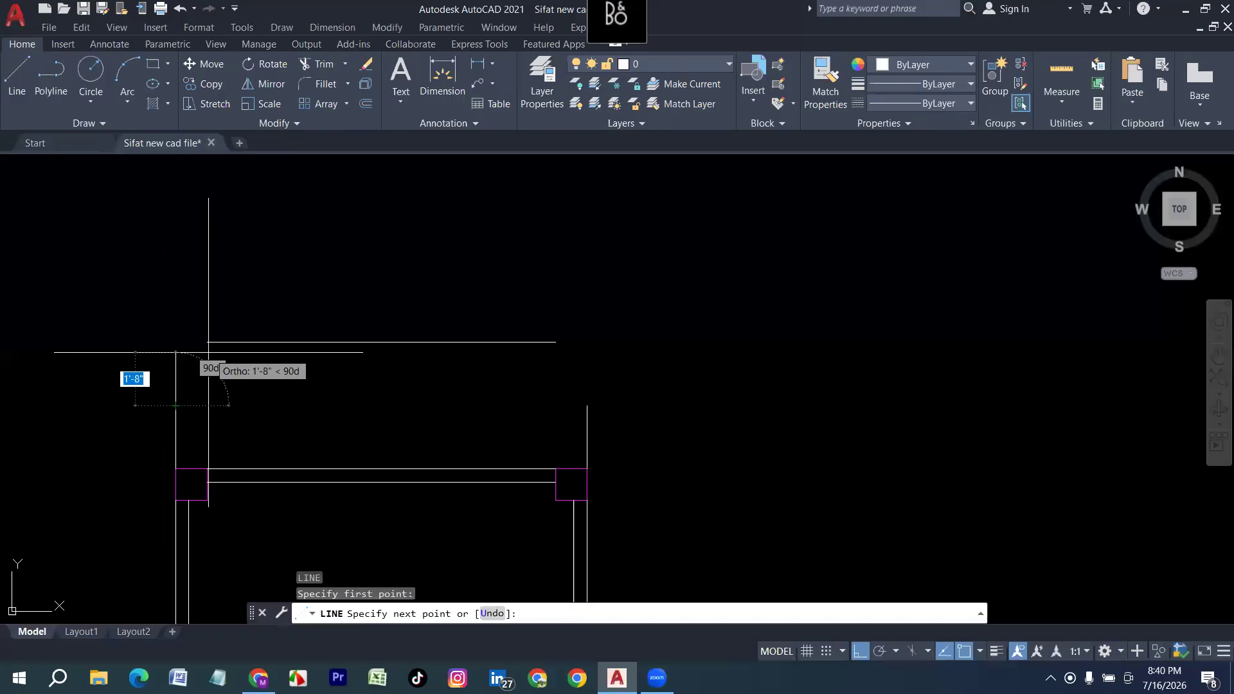
{"action": "left_click", "coordinate": [207, 342]}
{"action": "key", "text": "Return"}
{"action": "key", "text": "Return"}
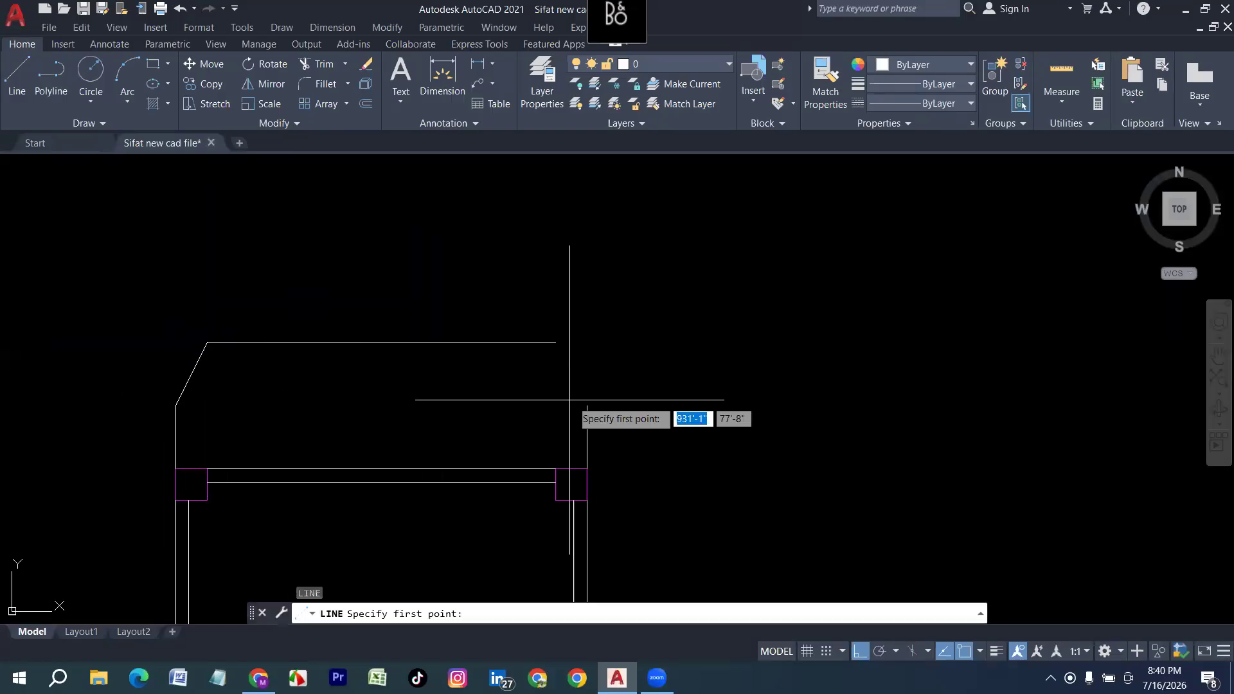
{"action": "left_click", "coordinate": [586, 405]}
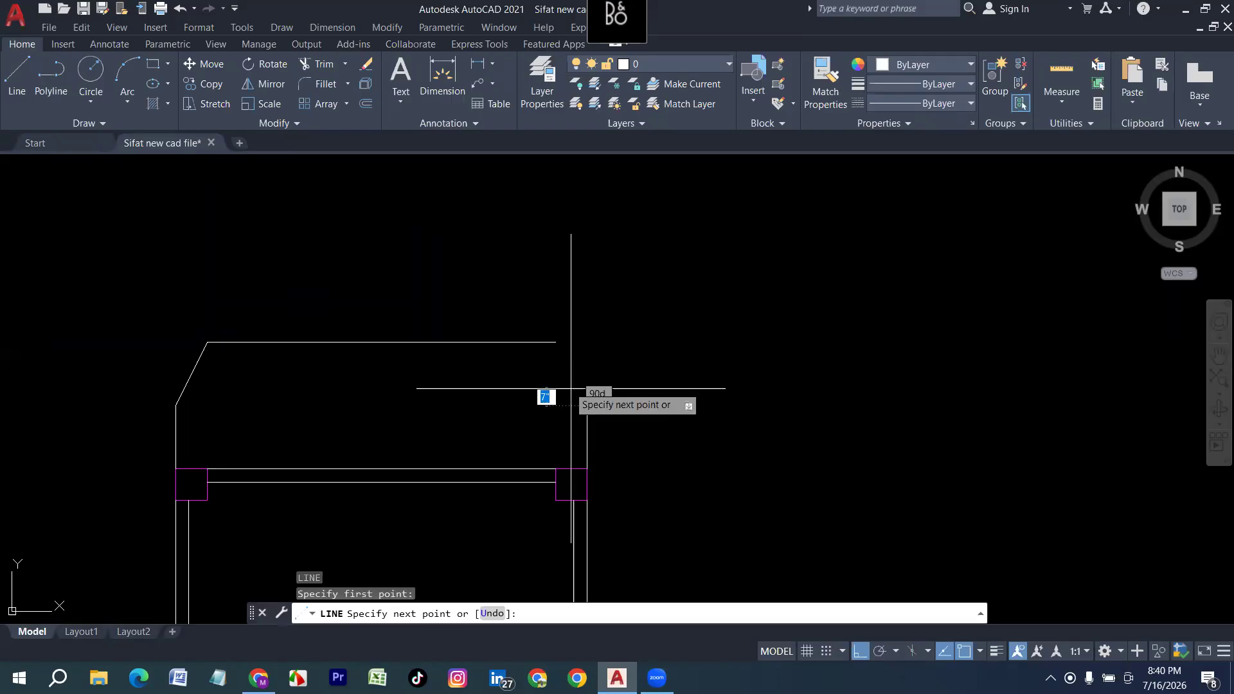
{"action": "left_click", "coordinate": [556, 342]}
{"action": "key", "text": "Return"}
Join the fifth layout's vertical extensions, slanted lines and top horizontal line into one polyline.
{"action": "left_click", "coordinate": [653, 444]}
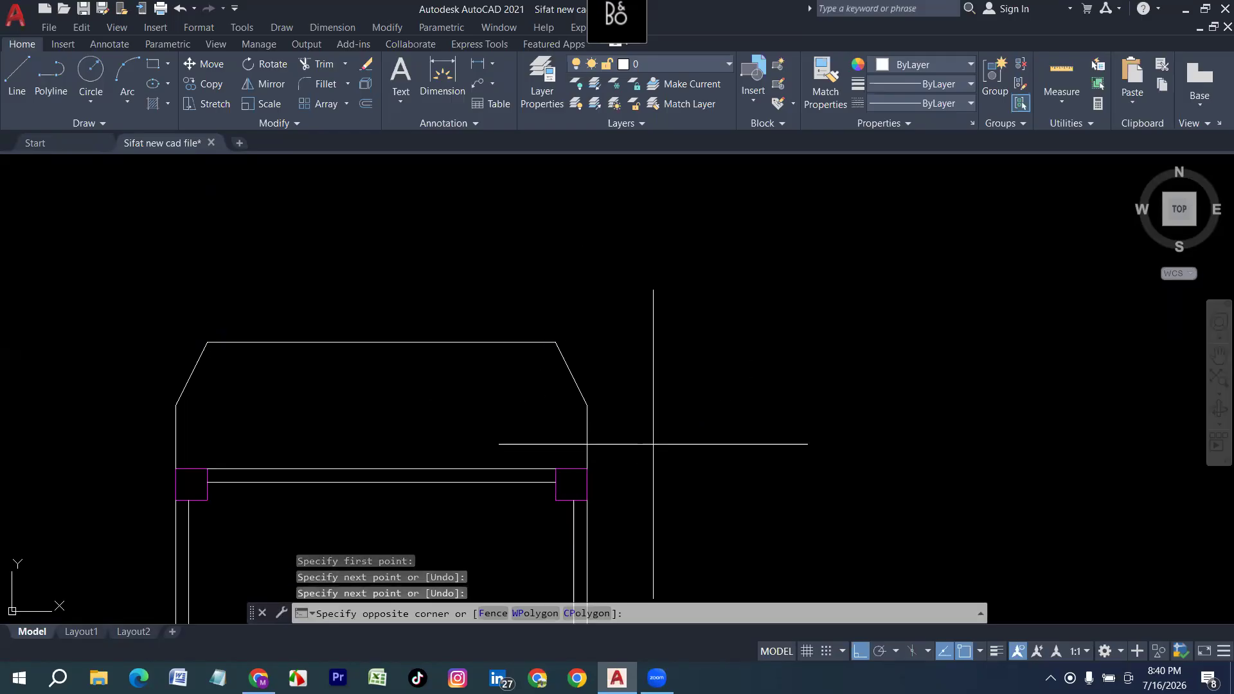
{"action": "left_click", "coordinate": [142, 297]}
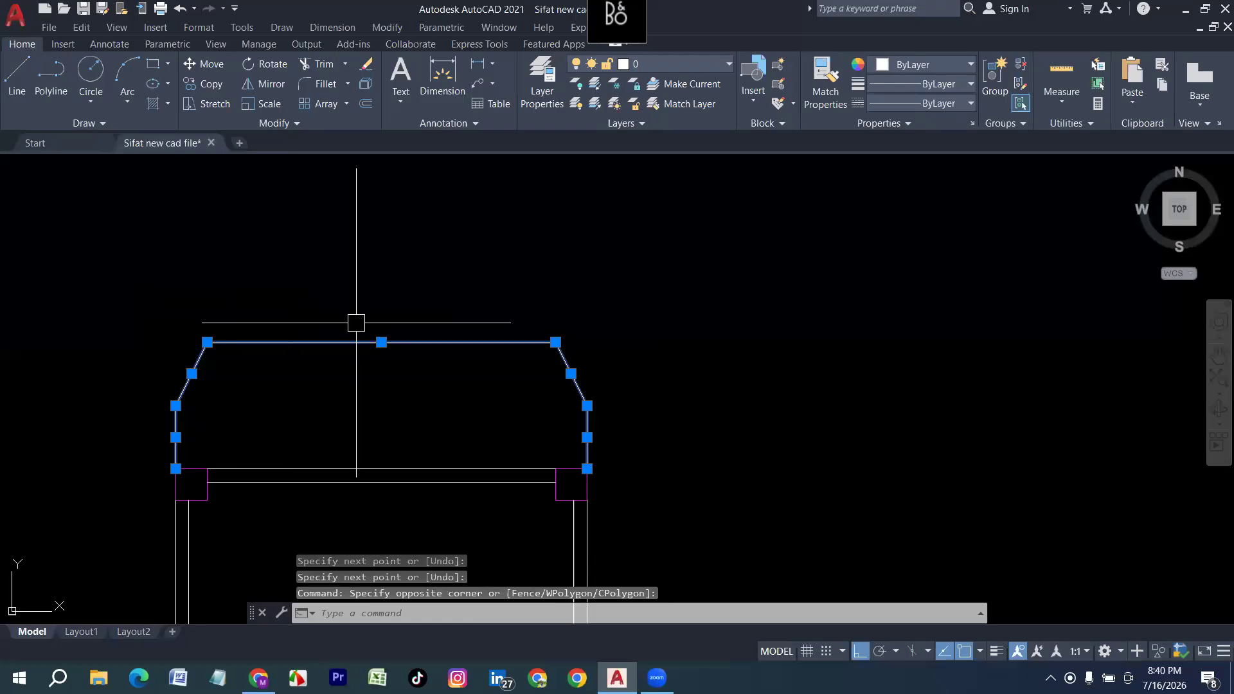
{"action": "type", "text": "j"}
{"action": "key", "text": "Return"}
Offset the fifth layout's chamfer-shaped top outline inward by 5" to form a double-line wall.
{"action": "type", "text": "o"}
{"action": "key", "text": "Return"}
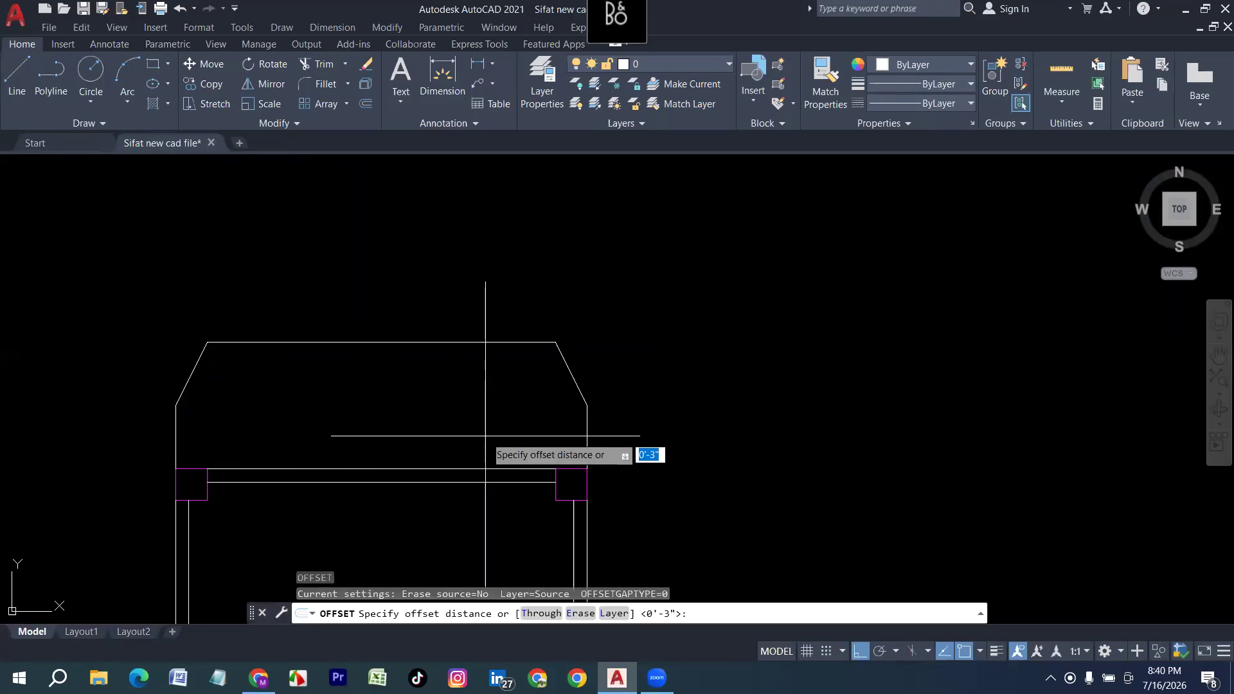
{"action": "type", "text": "5"}
{"action": "key", "text": "Return"}
{"action": "left_click", "coordinate": [444, 341]}
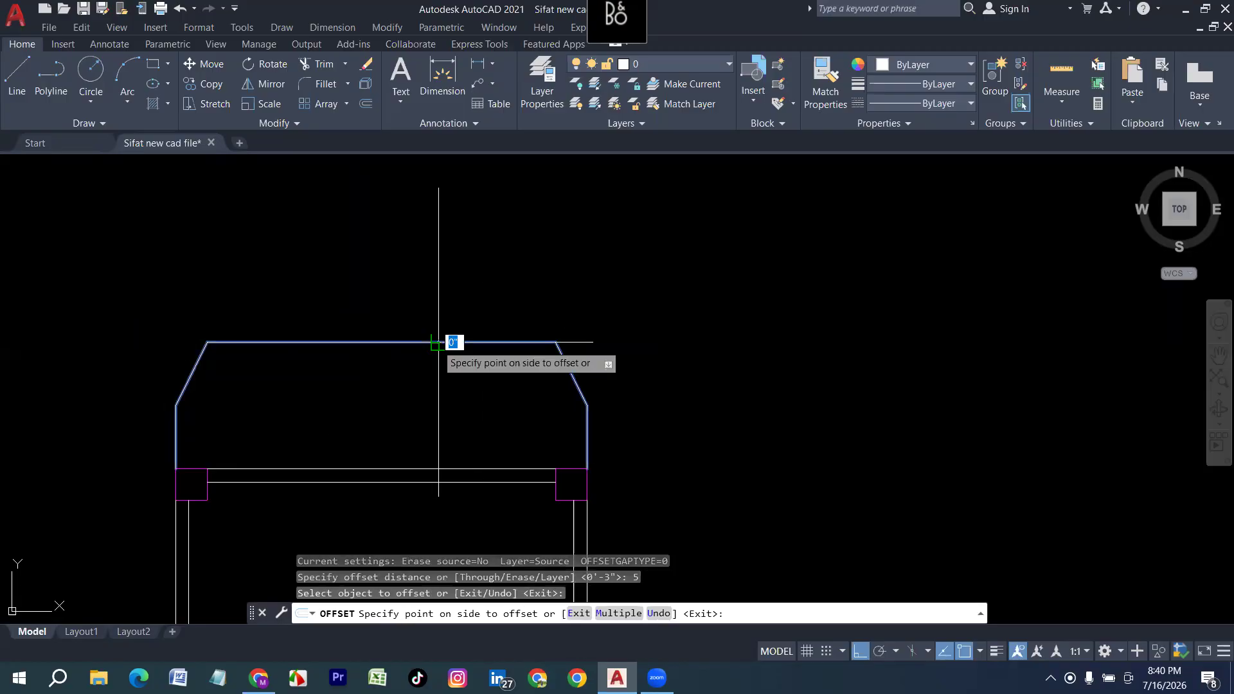
{"action": "left_click", "coordinate": [411, 349]}
{"action": "key", "text": "Escape"}
{"action": "scroll", "coordinate": [430, 430], "scroll_direction": "down", "scroll_amount": 4}
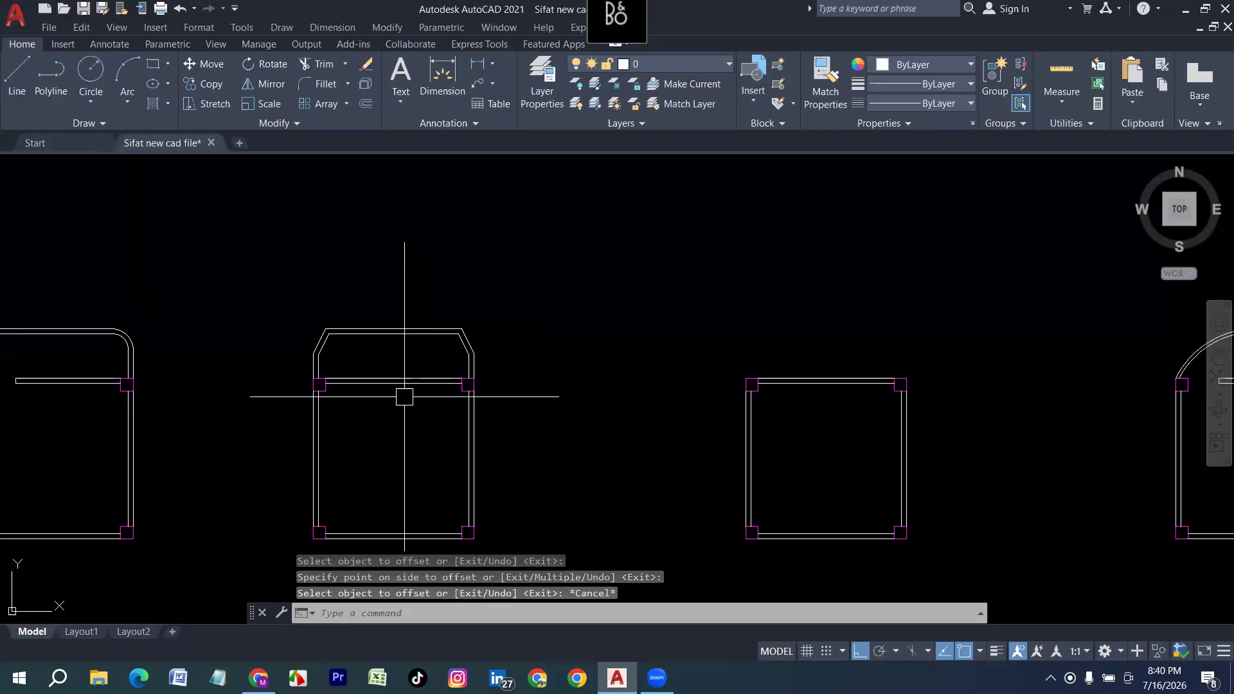
Copy the whole fifth layout horizontally to the empty space beyond the seventh layout as an eighth layout.
{"action": "scroll", "coordinate": [388, 369], "scroll_direction": "up", "scroll_amount": 2}
{"action": "scroll", "coordinate": [399, 268], "scroll_direction": "down", "scroll_amount": 2}
{"action": "left_click_drag", "start_coordinate": [527, 249], "coordinate": [385, 491]}
{"action": "key", "text": "Escape"}
{"action": "left_click_drag", "start_coordinate": [544, 541], "coordinate": [268, 268]}
{"action": "type", "text": "co"}
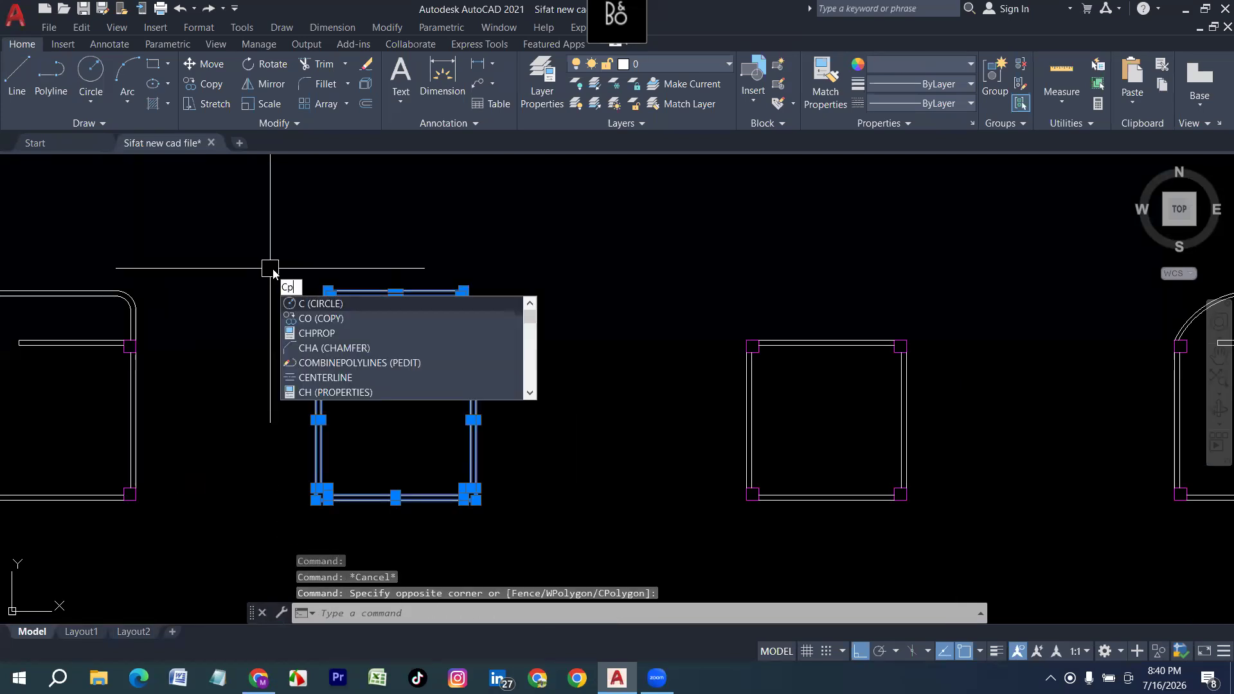
{"action": "key", "text": "space"}
{"action": "left_click", "coordinate": [322, 405]}
{"action": "scroll", "coordinate": [203, 406], "scroll_direction": "down", "scroll_amount": 6}
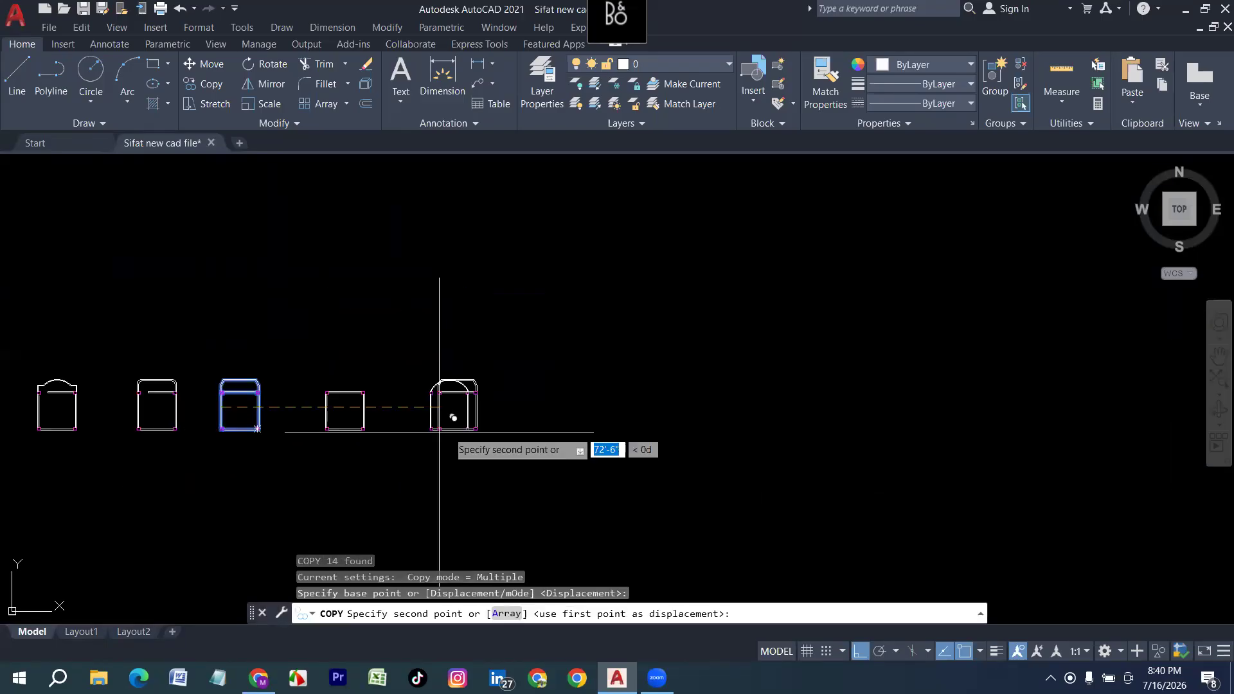
{"action": "scroll", "coordinate": [552, 421], "scroll_direction": "up", "scroll_amount": 4}
{"action": "left_click", "coordinate": [573, 421]}
{"action": "key", "text": "Escape"}
Examine the eighth layout's slanted-corner double-line wall and its inner polyline.
{"action": "scroll", "coordinate": [714, 360], "scroll_direction": "up", "scroll_amount": 4}
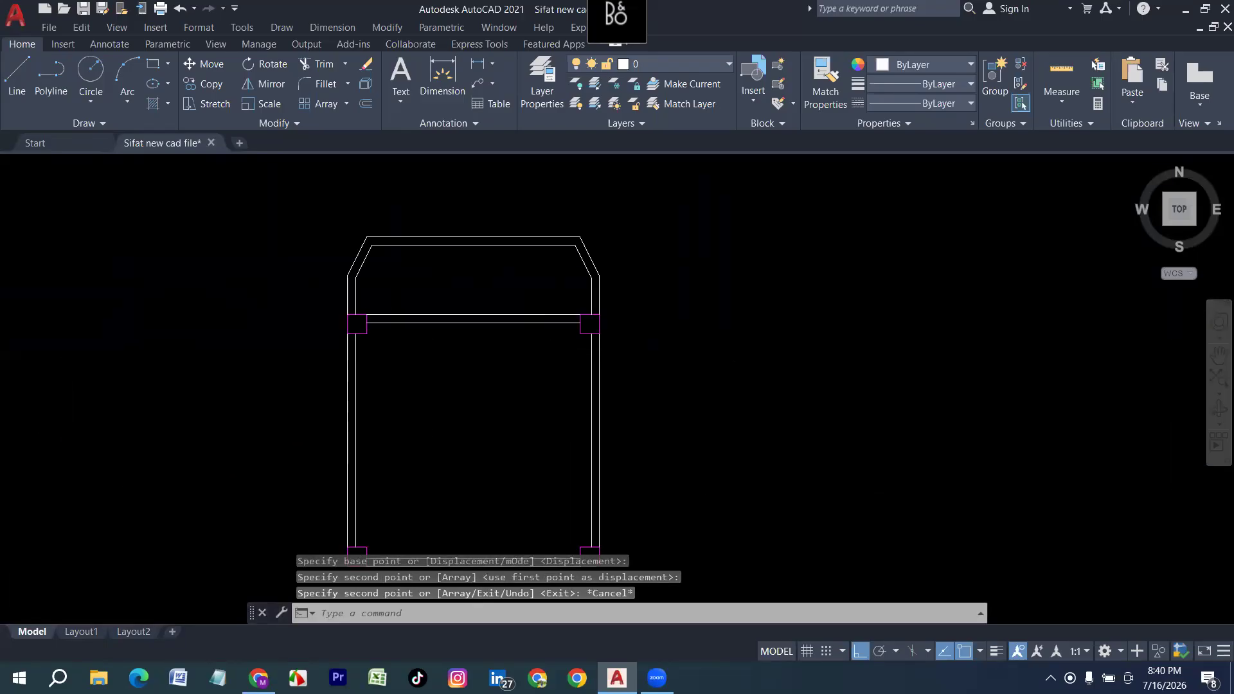
{"action": "scroll", "coordinate": [519, 229], "scroll_direction": "up", "scroll_amount": 4}
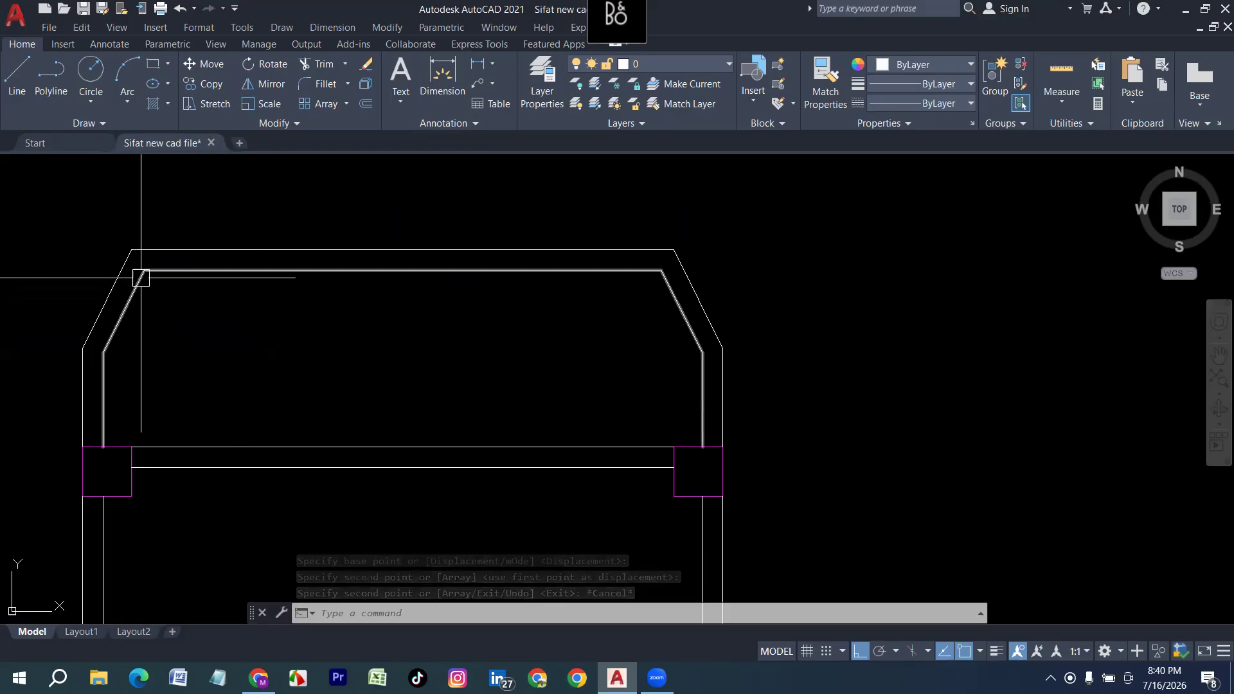
{"action": "scroll", "coordinate": [168, 286], "scroll_direction": "down", "scroll_amount": 2}
{"action": "scroll", "coordinate": [172, 276], "scroll_direction": "up", "scroll_amount": 2}
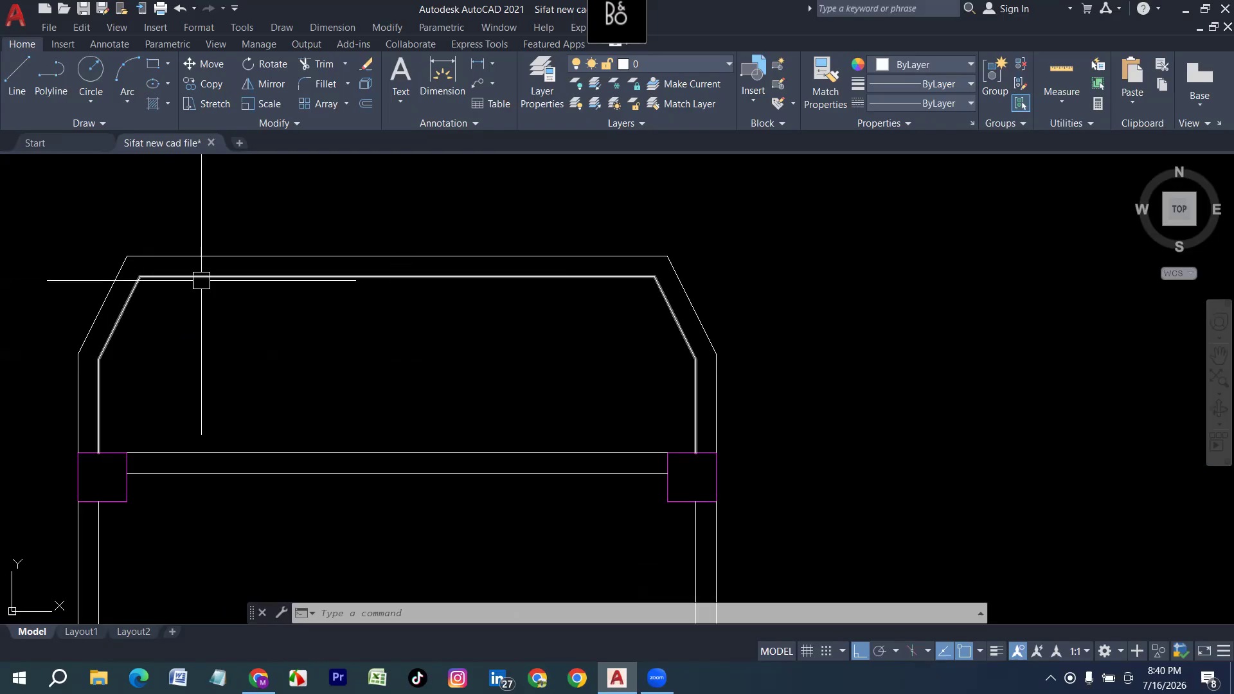
{"action": "left_click", "coordinate": [135, 287]}
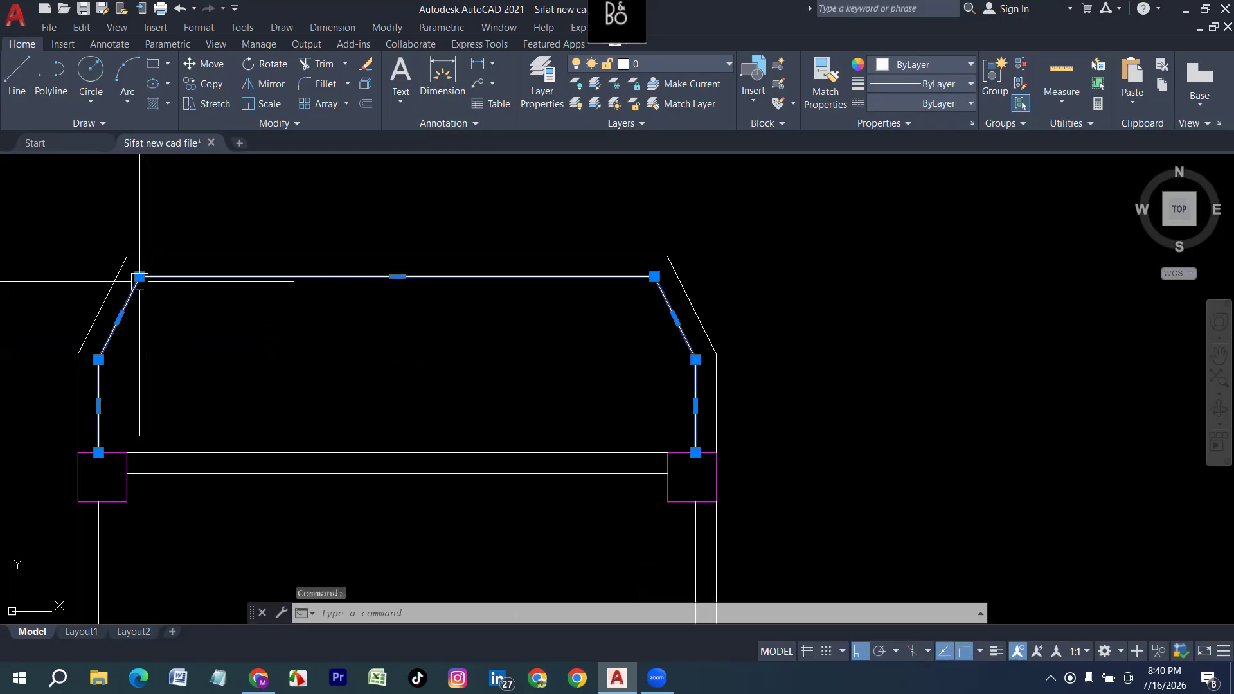
{"action": "key", "text": "Escape"}
Review all layouts along the row, from the first rectangular one to the slanted-corner copy at the end.
{"action": "scroll", "coordinate": [450, 293], "scroll_direction": "down", "scroll_amount": 5}
{"action": "scroll", "coordinate": [200, 294], "scroll_direction": "up", "scroll_amount": 2}
{"action": "scroll", "coordinate": [257, 293], "scroll_direction": "up", "scroll_amount": 4}
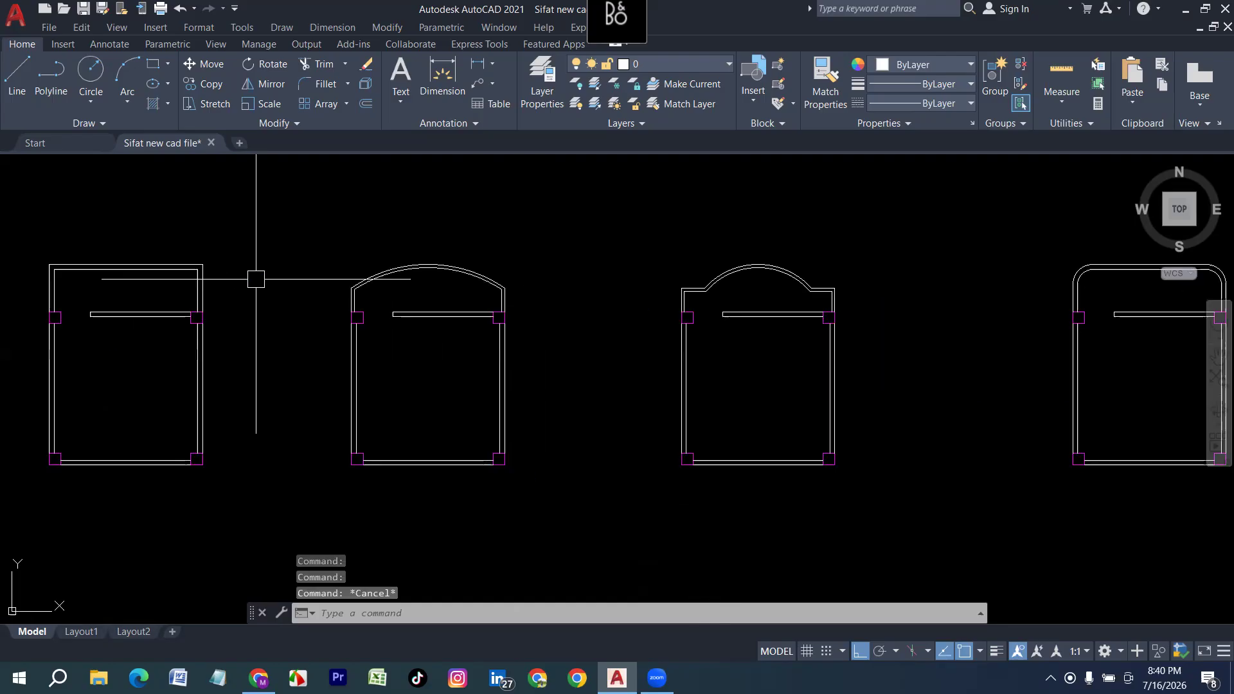
{"action": "middle_click_drag", "start_coordinate": [93, 333], "coordinate": [245, 380]}
{"action": "scroll", "coordinate": [268, 312], "scroll_direction": "up", "scroll_amount": 2}
{"action": "scroll", "coordinate": [268, 312], "scroll_direction": "up", "scroll_amount": 2}
{"action": "scroll", "coordinate": [257, 344], "scroll_direction": "down", "scroll_amount": 7}
{"action": "middle_click_drag", "start_coordinate": [564, 351], "coordinate": [329, 357]}
{"action": "scroll", "coordinate": [328, 356], "scroll_direction": "up", "scroll_amount": 4}
{"action": "scroll", "coordinate": [270, 375], "scroll_direction": "down", "scroll_amount": 6}
{"action": "middle_click_drag", "start_coordinate": [532, 388], "coordinate": [186, 386]}
{"action": "scroll", "coordinate": [546, 383], "scroll_direction": "up", "scroll_amount": 2}
{"action": "scroll", "coordinate": [509, 376], "scroll_direction": "up", "scroll_amount": 6}
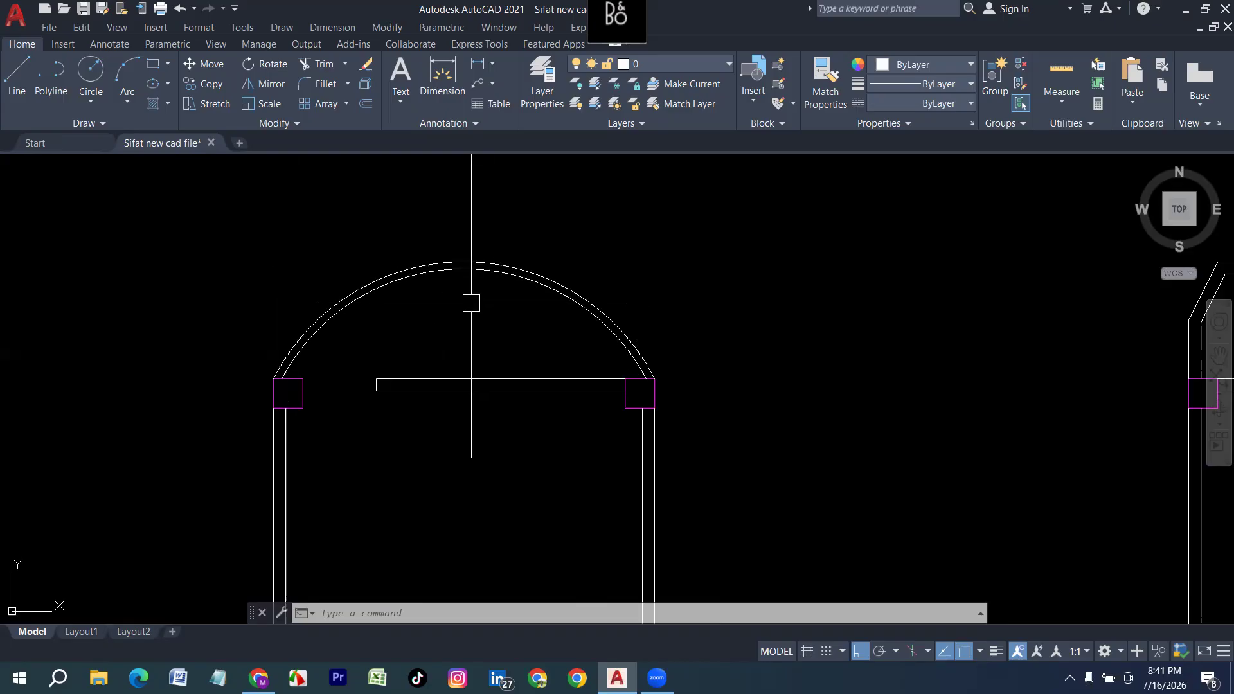
{"action": "scroll", "coordinate": [462, 291], "scroll_direction": "down", "scroll_amount": 5}
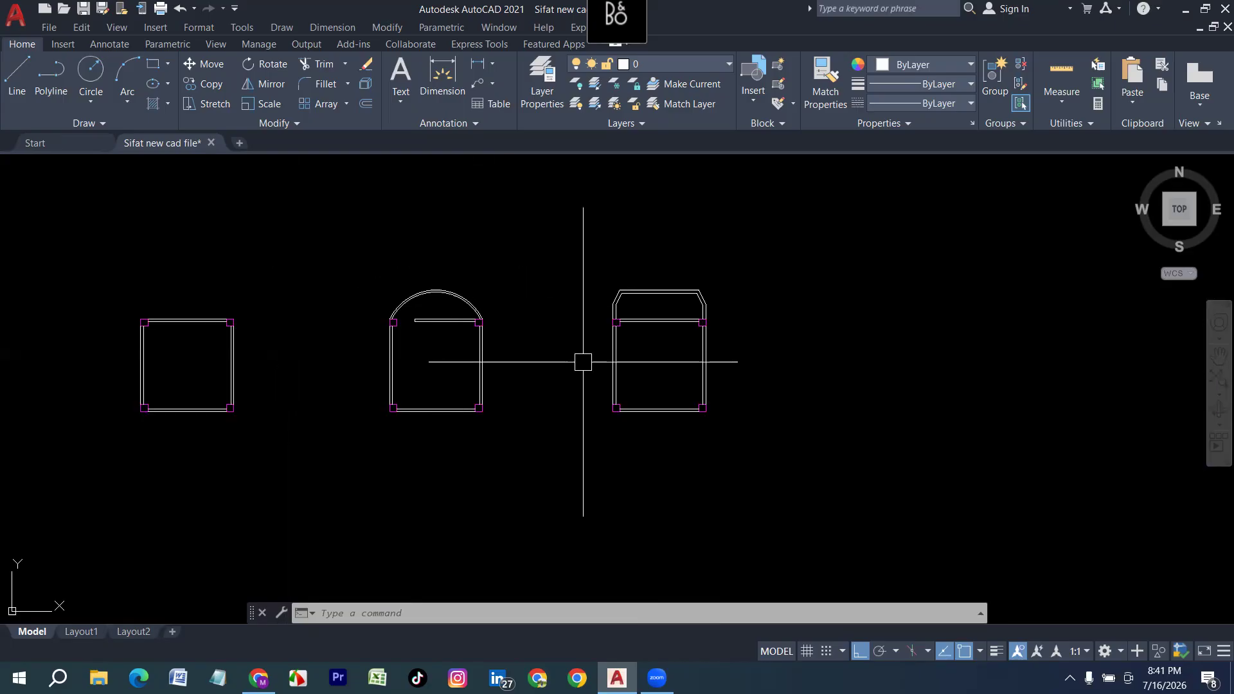
{"action": "middle_click_drag", "start_coordinate": [584, 369], "coordinate": [328, 364]}
{"action": "scroll", "coordinate": [374, 345], "scroll_direction": "up", "scroll_amount": 8}
{"action": "scroll", "coordinate": [463, 321], "scroll_direction": "down", "scroll_amount": 4}
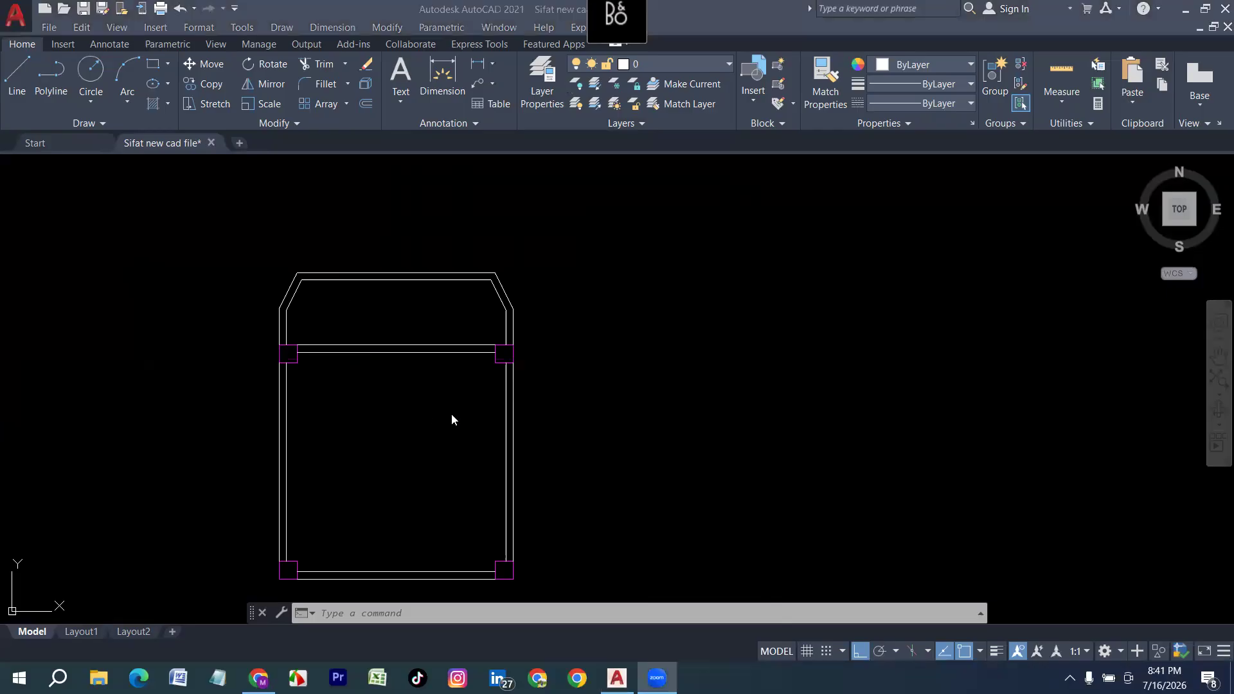
{"action": "scroll", "coordinate": [451, 418], "scroll_direction": "down", "scroll_amount": 7}
{"action": "middle_click_drag", "start_coordinate": [65, 429], "coordinate": [262, 413]}
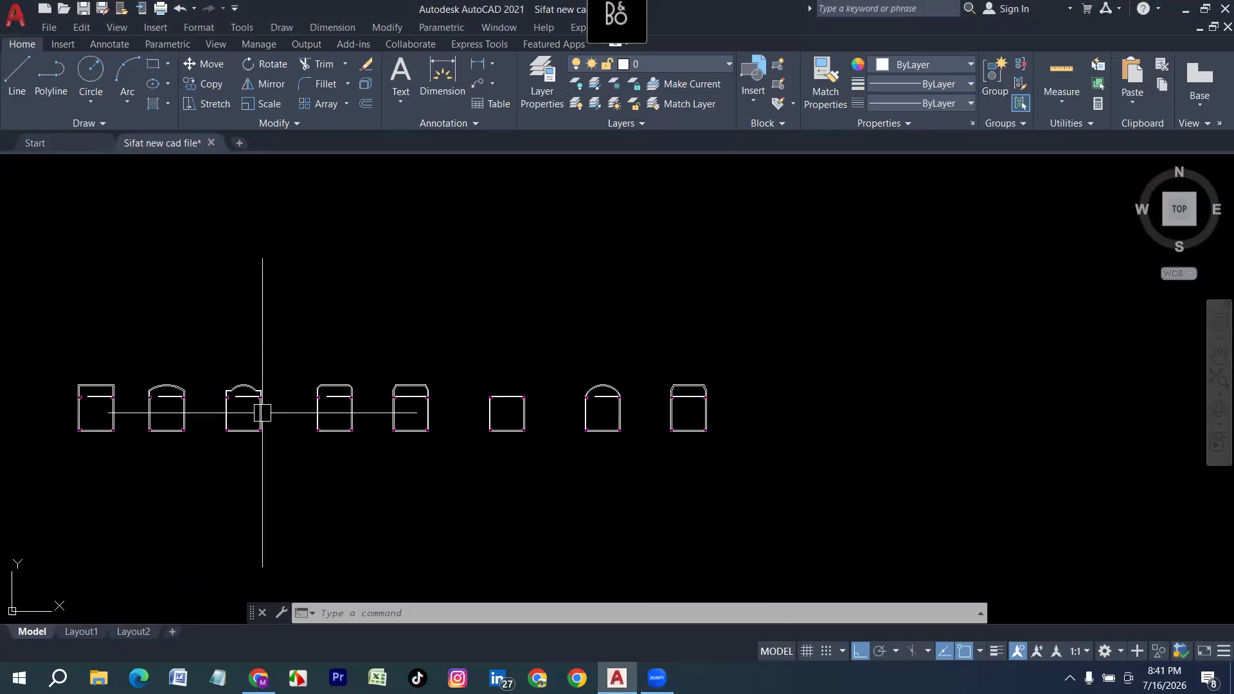
{"action": "scroll", "coordinate": [72, 365], "scroll_direction": "up", "scroll_amount": 4}
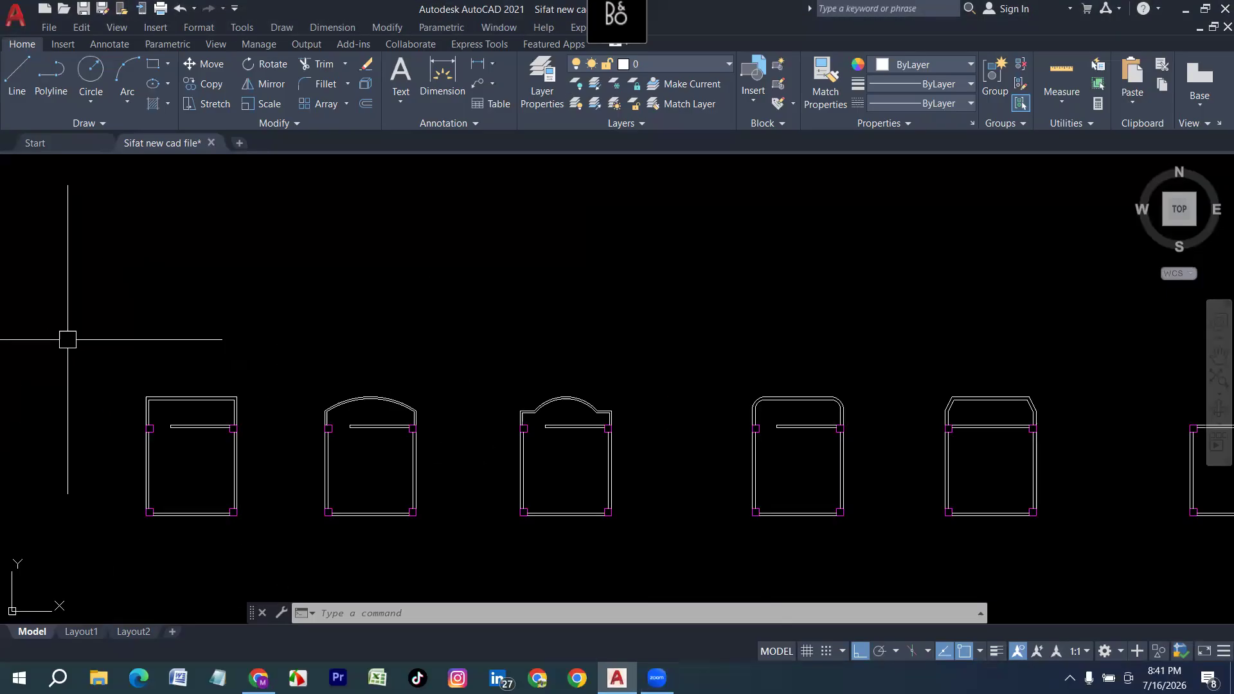